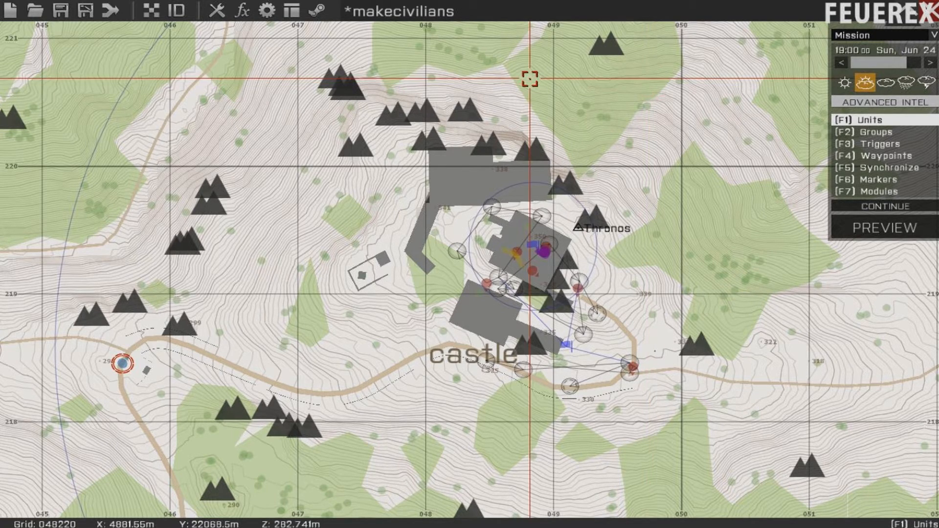
Save the makecivilians mission.
scroll(446, 94, "down", 4)
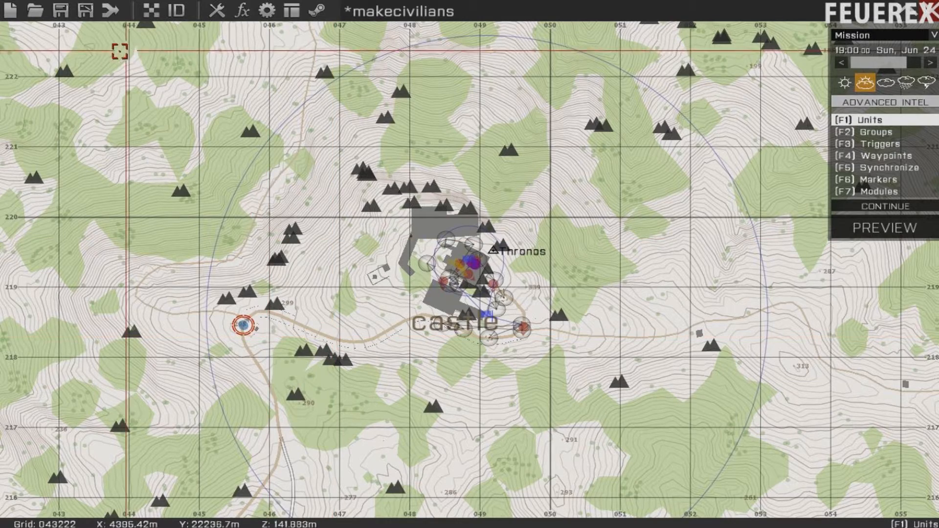
left_click(61, 11)
right_click_drag(348, 233, 363, 259)
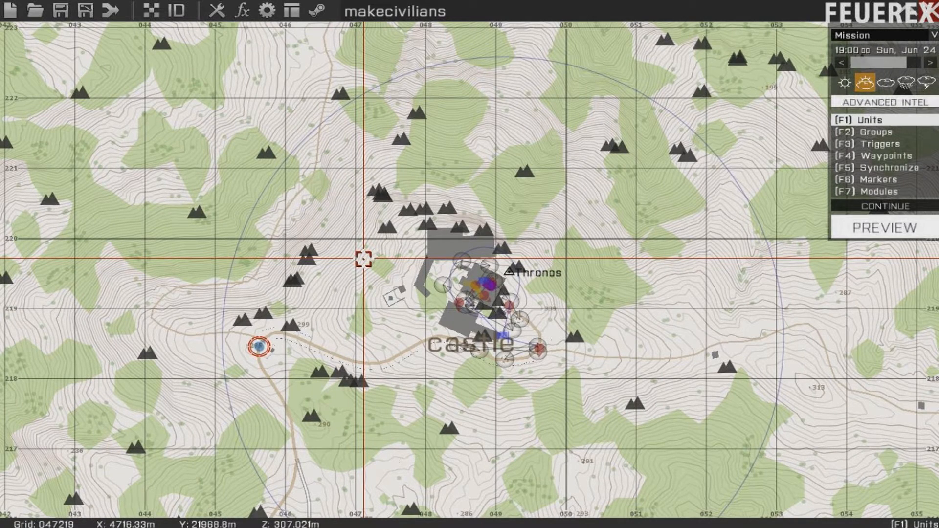
Open the player Rifleman at the road junction west of the castle and review its initialization code, keeping its settings.
right_click_drag(587, 342, 641, 222)
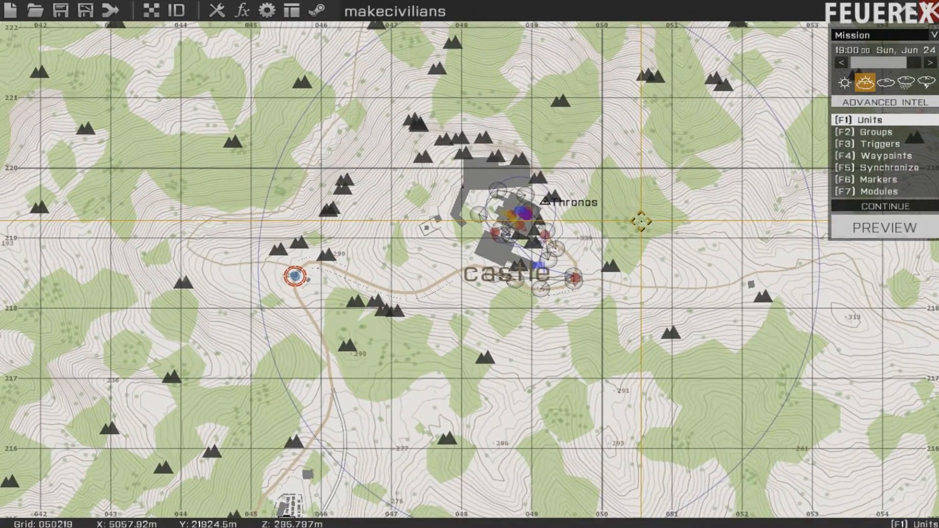
scroll(641, 221, "up", 3)
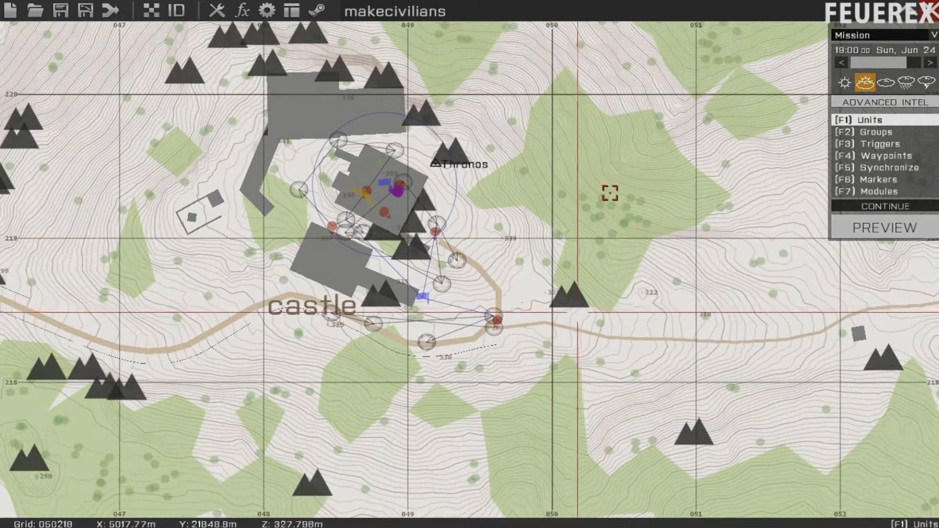
right_click_drag(543, 222, 771, 187)
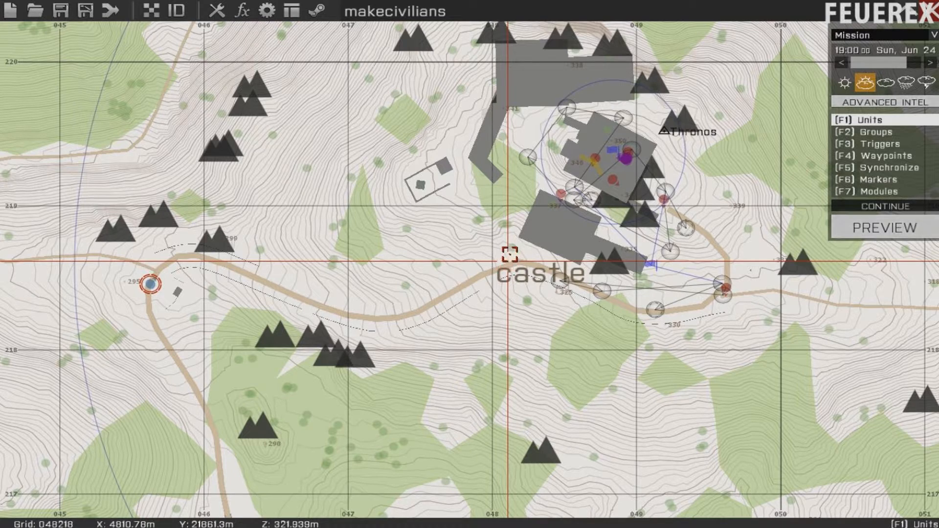
right_click_drag(478, 237, 330, 237)
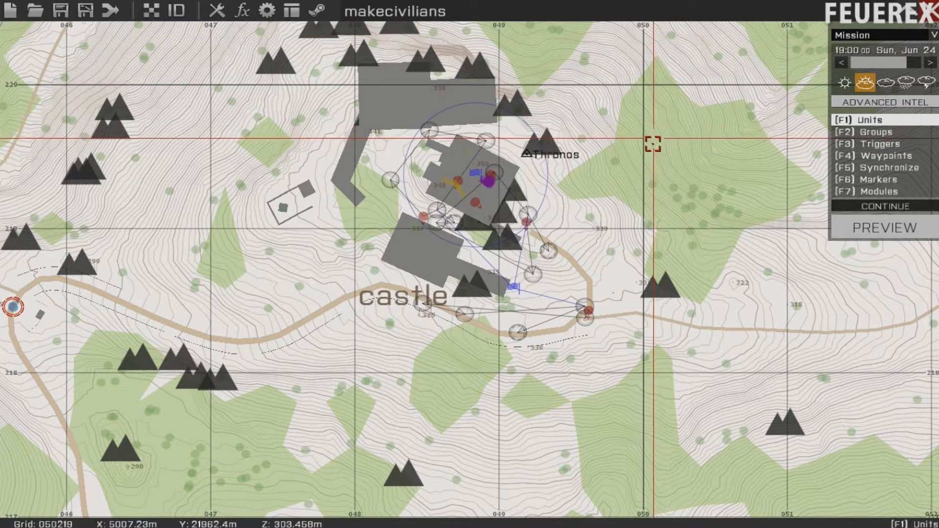
right_click_drag(610, 171, 583, 212)
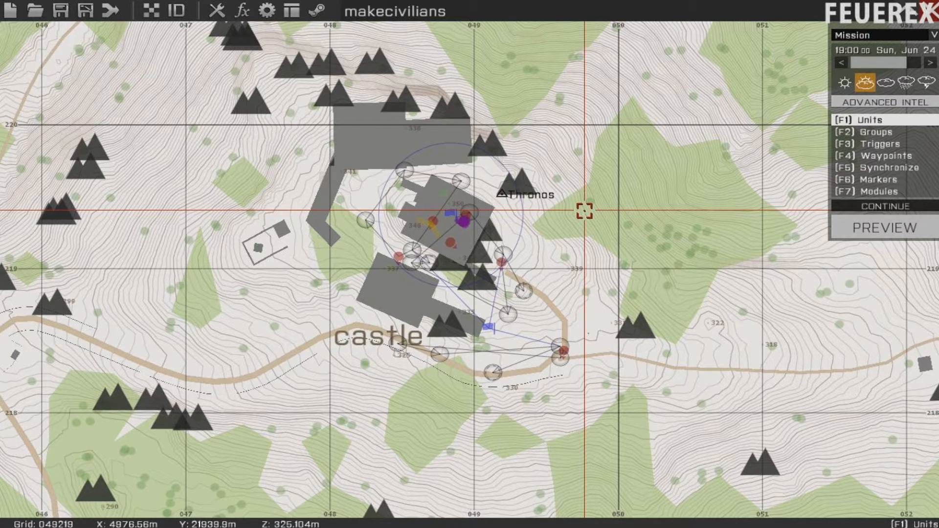
scroll(568, 215, "up", 3)
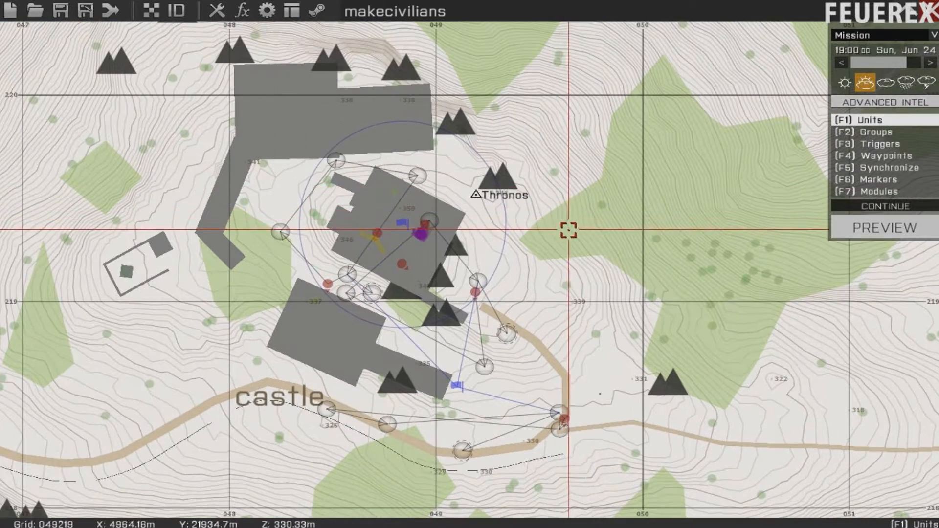
right_click_drag(560, 251, 798, 82)
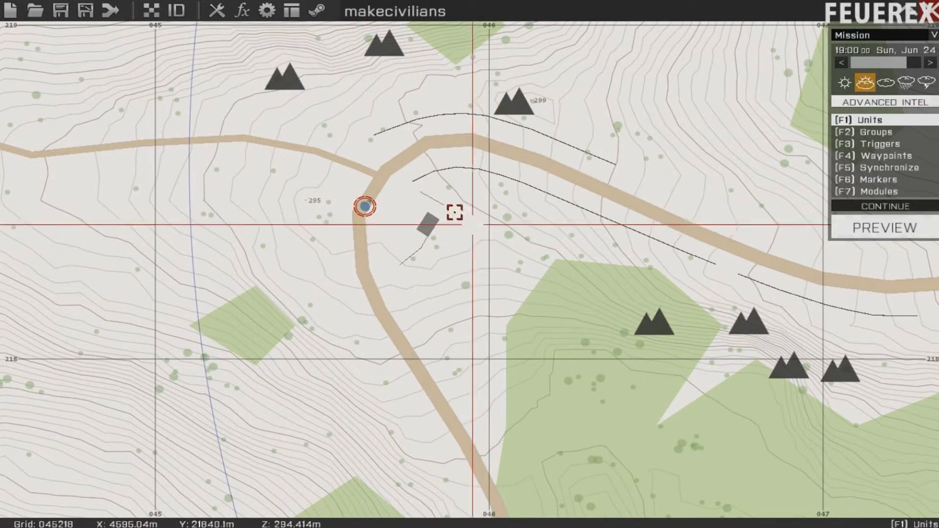
left_click(371, 198)
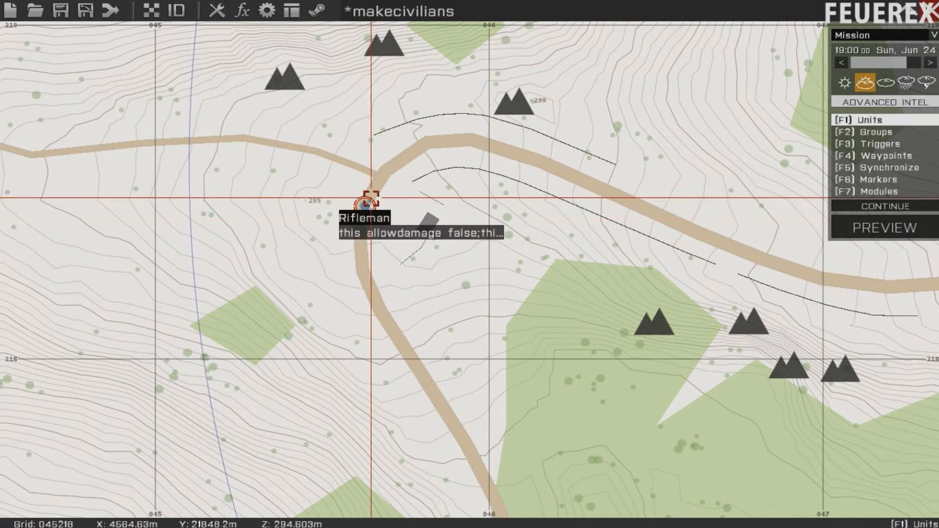
double_click(371, 197)
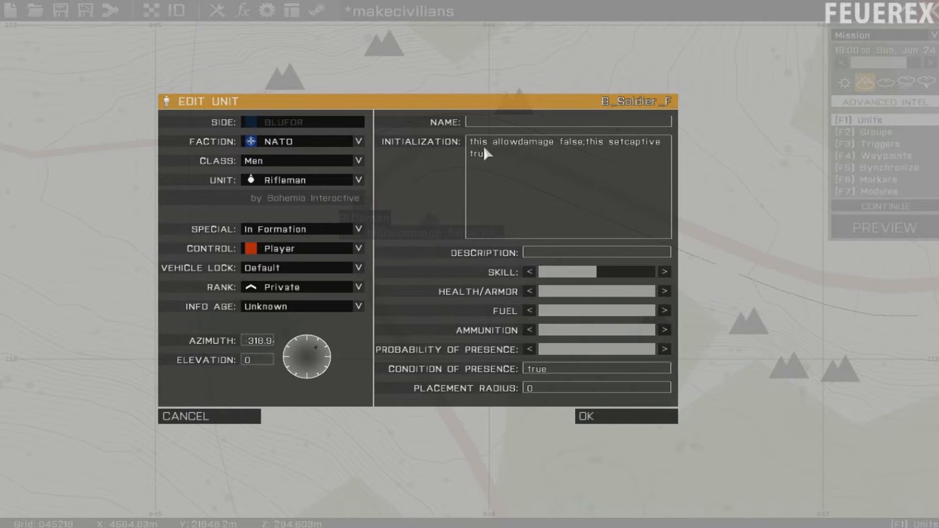
left_click(607, 419)
Examine the mission layout from the player's start junction to the castle, including the surrounding terrain and the large trigger area.
scroll(621, 199, "up", 3)
right_click_drag(621, 199, 308, 308)
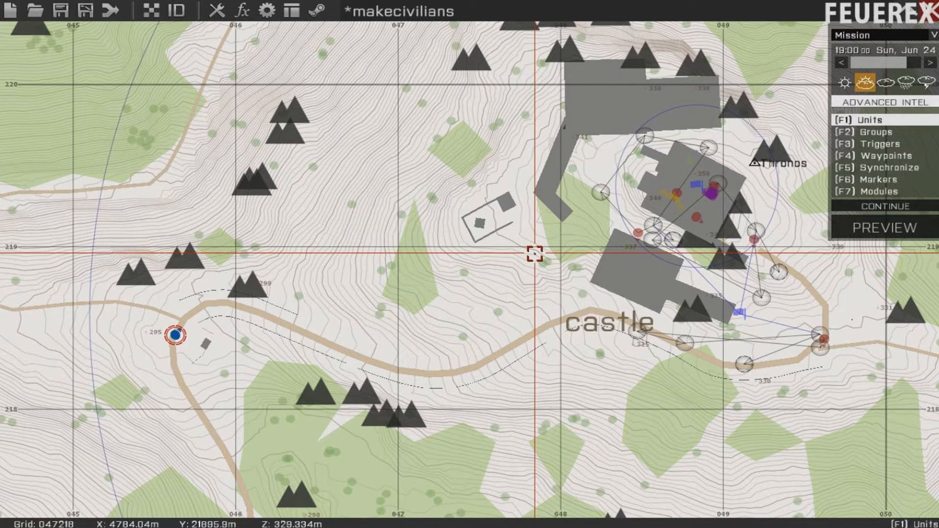
right_click_drag(534, 269, 493, 266)
right_click_drag(351, 266, 212, 281)
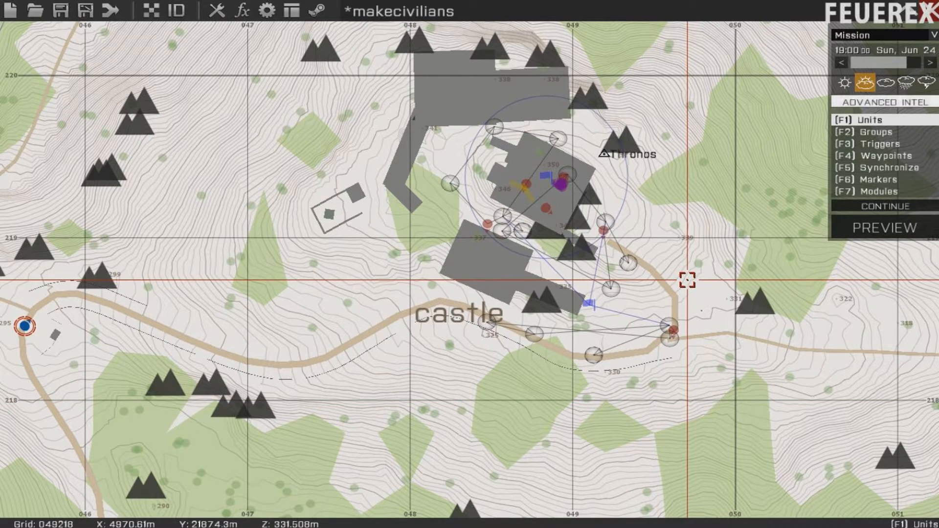
right_click_drag(713, 287, 644, 318)
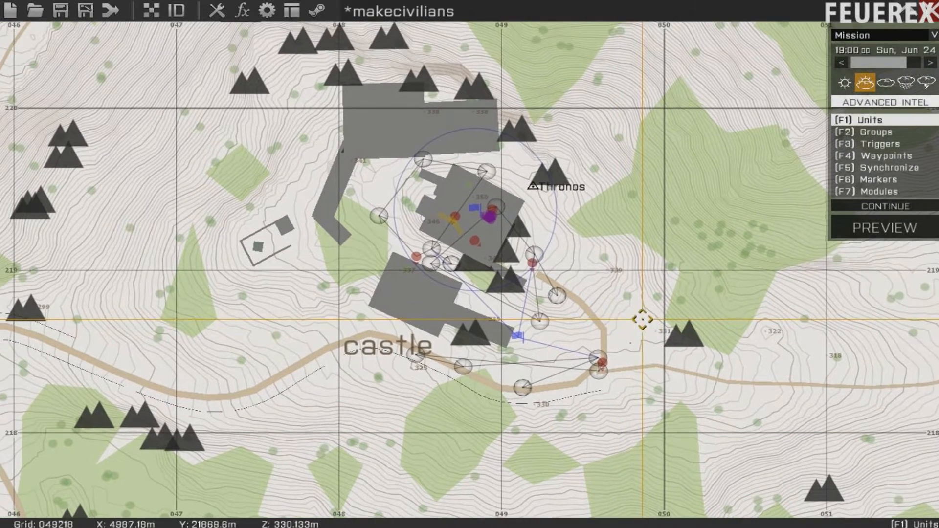
scroll(636, 303, "up", 2)
right_click_drag(594, 300, 646, 295)
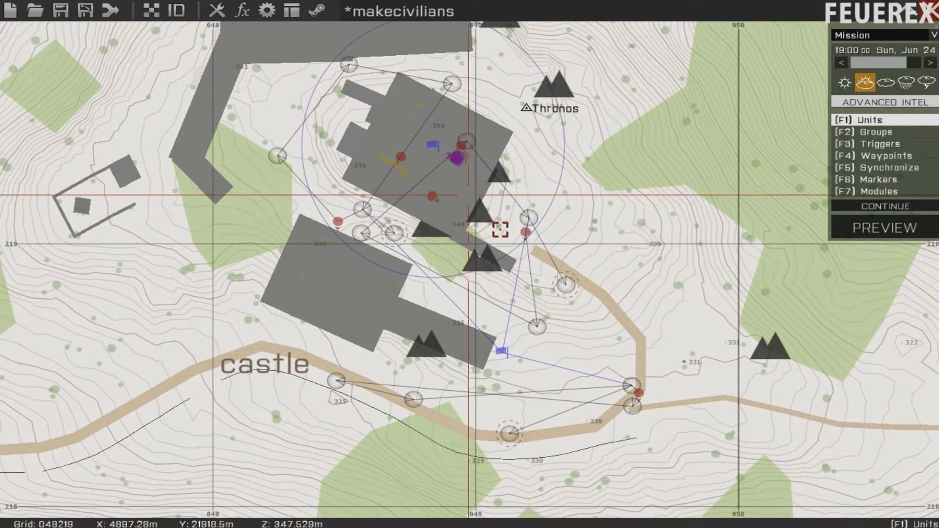
scroll(631, 249, "up", 1)
scroll(631, 247, "down", 10)
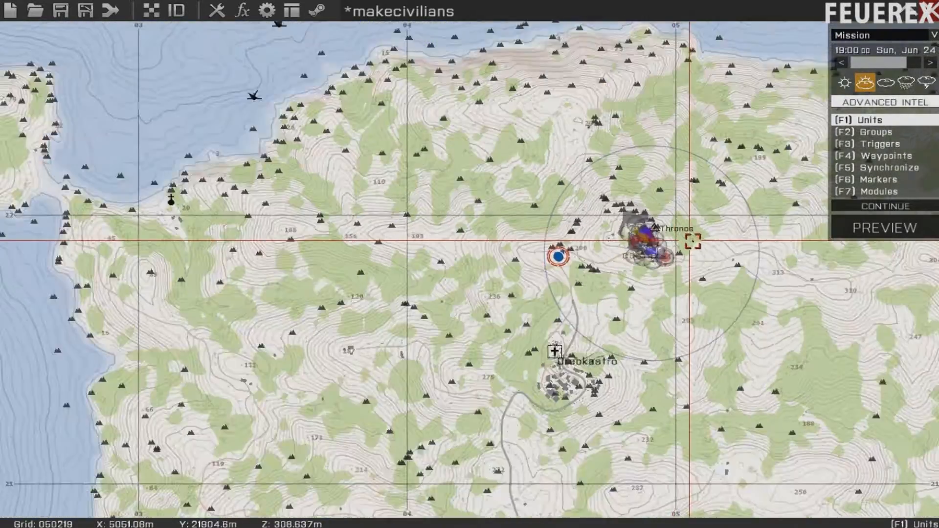
scroll(693, 241, "down", 2)
right_click_drag(692, 241, 541, 322)
scroll(488, 318, "up", 10)
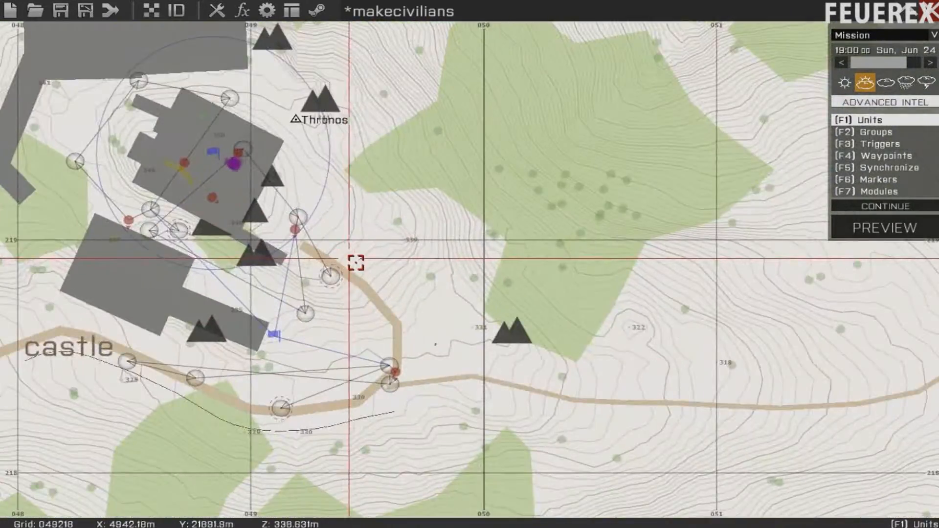
Examine the enemy units and their waypoint routes around the castle and the road junction to its southeast.
scroll(356, 263, "up", 3)
right_click_drag(510, 264, 646, 317)
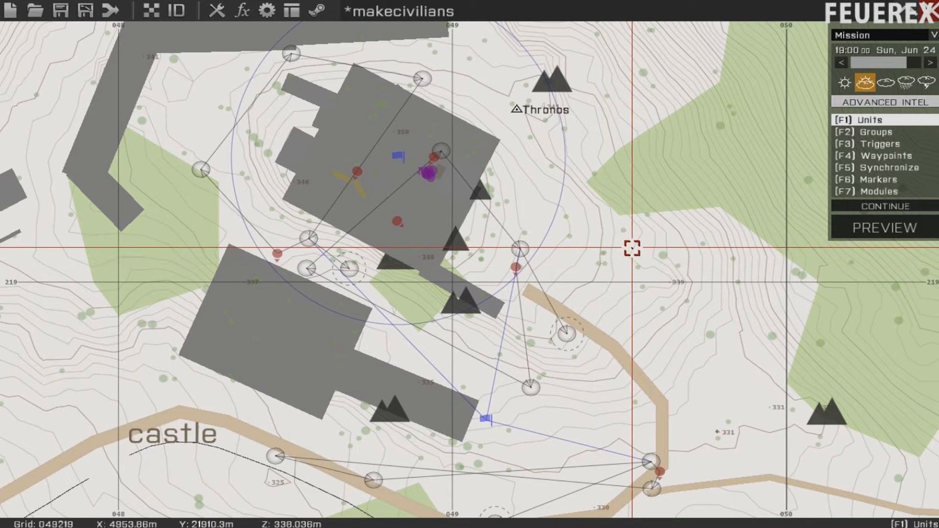
right_click_drag(563, 196, 601, 150)
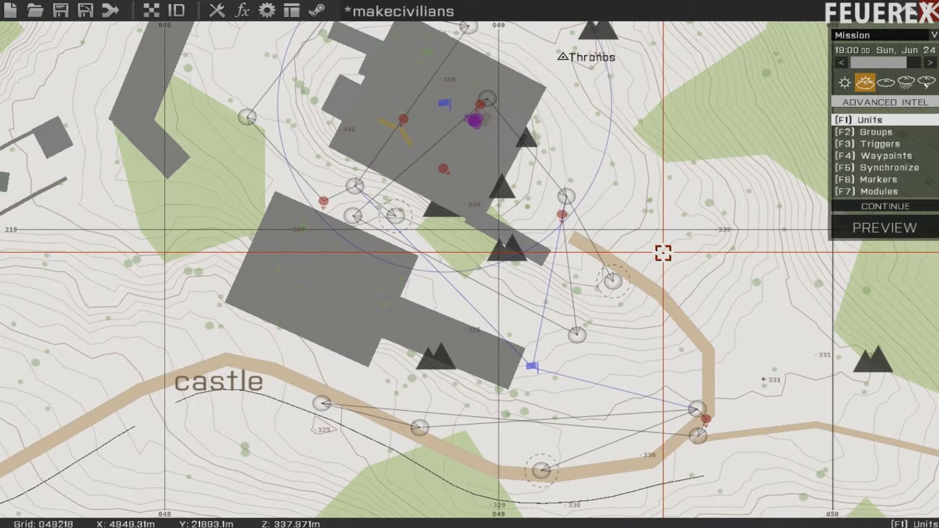
right_click_drag(663, 253, 607, 321)
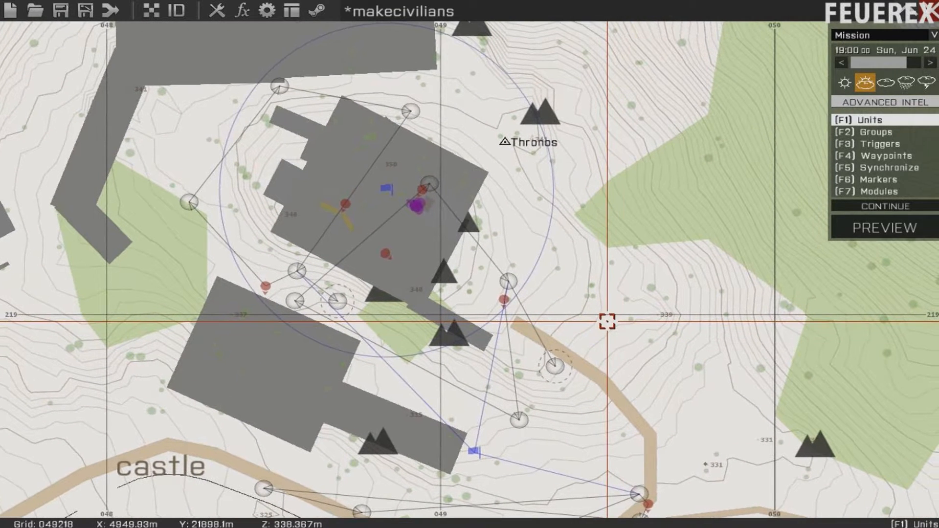
right_click_drag(608, 321, 593, 264)
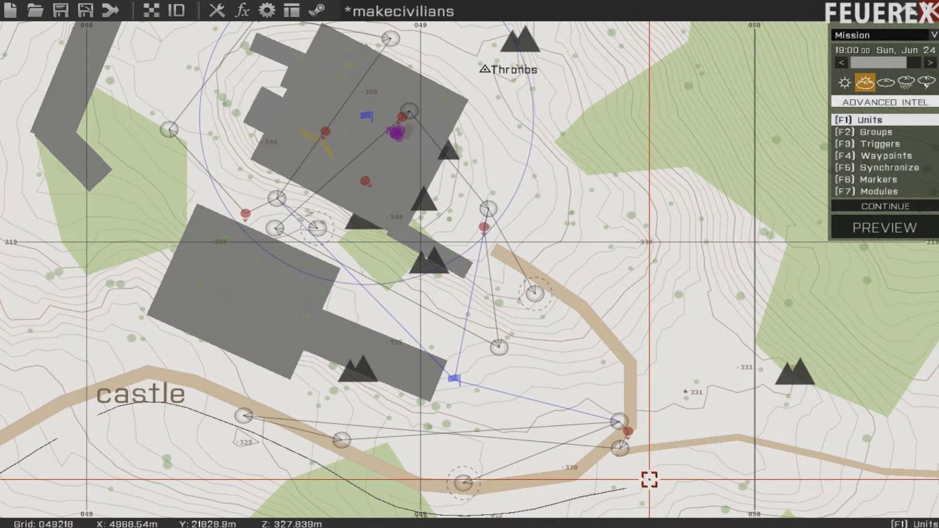
right_click_drag(625, 333, 625, 218)
scroll(601, 304, "up", 3)
scroll(570, 216, "down", 1)
scroll(570, 216, "down", 1)
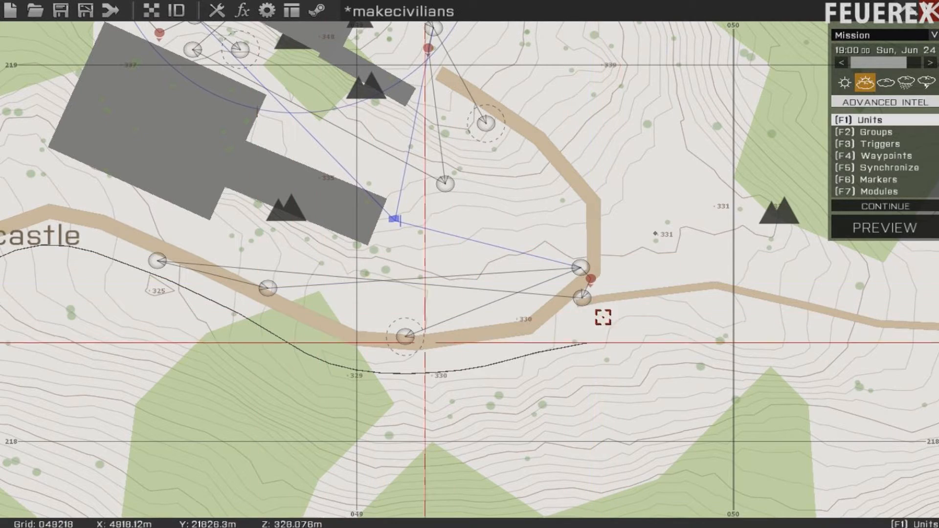
right_click_drag(576, 146, 652, 243)
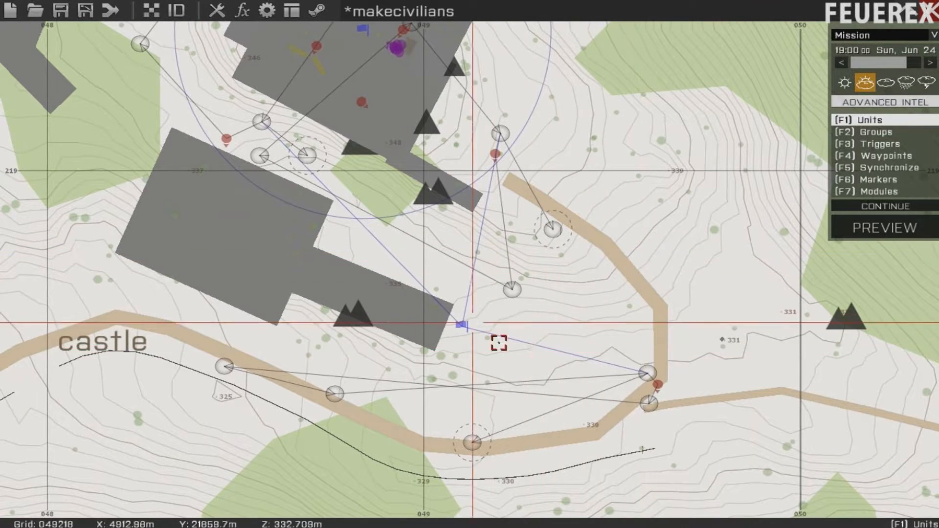
Insert an OPFOR CSAT Rifleman (Light) on the road just east of the castle.
scroll(659, 202, "down", 1)
right_click_drag(630, 189, 602, 239)
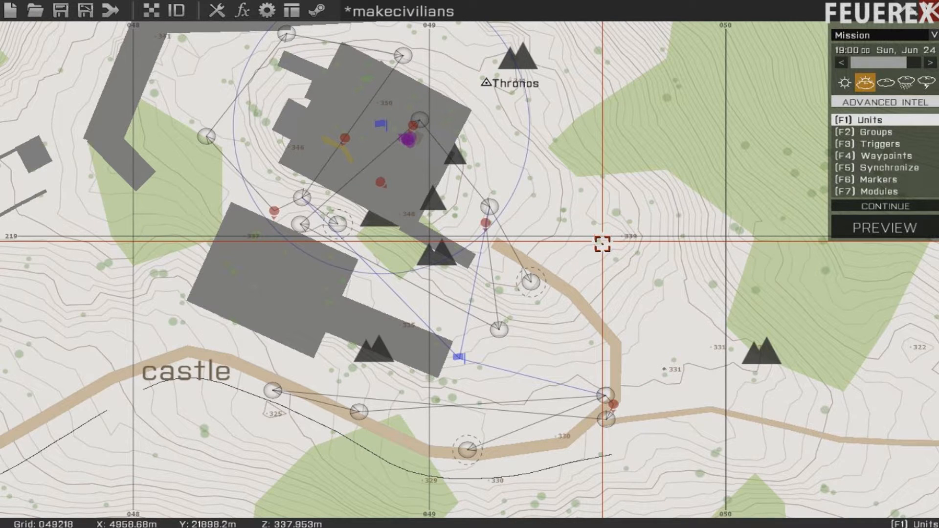
double_click(576, 285)
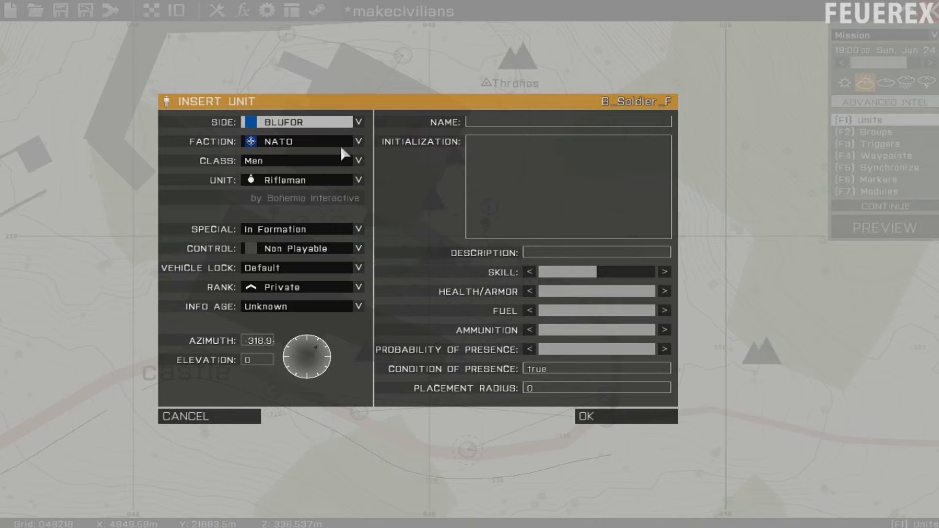
left_click(331, 128)
left_click(339, 142)
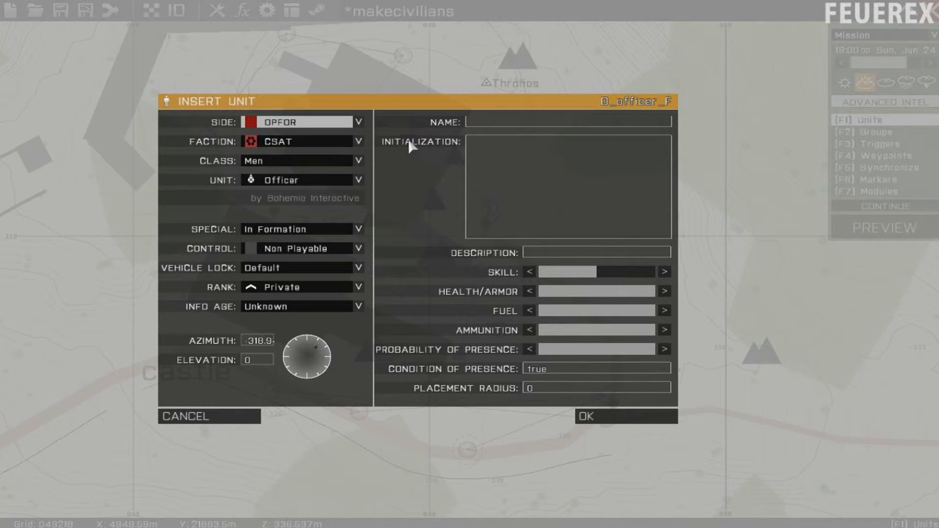
left_click(359, 181)
scroll(377, 267, "down", 3)
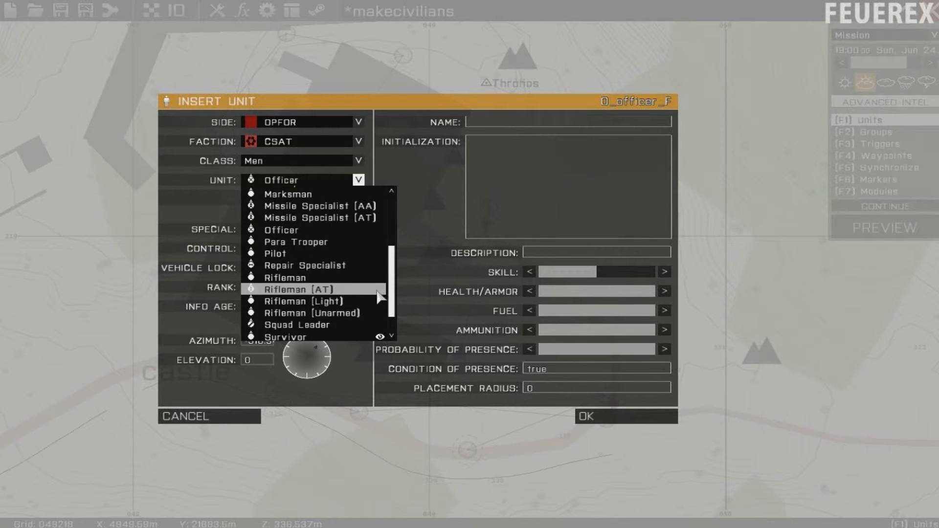
left_click(365, 301)
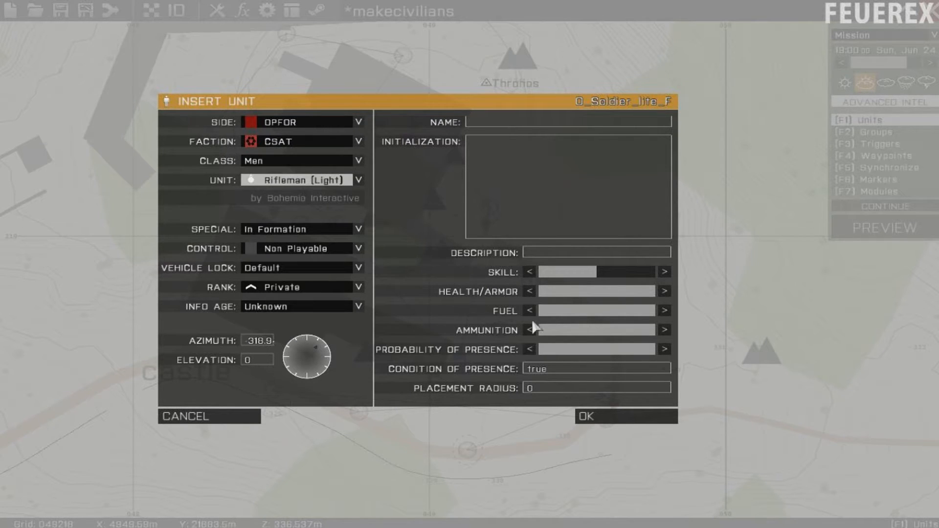
left_click(621, 417)
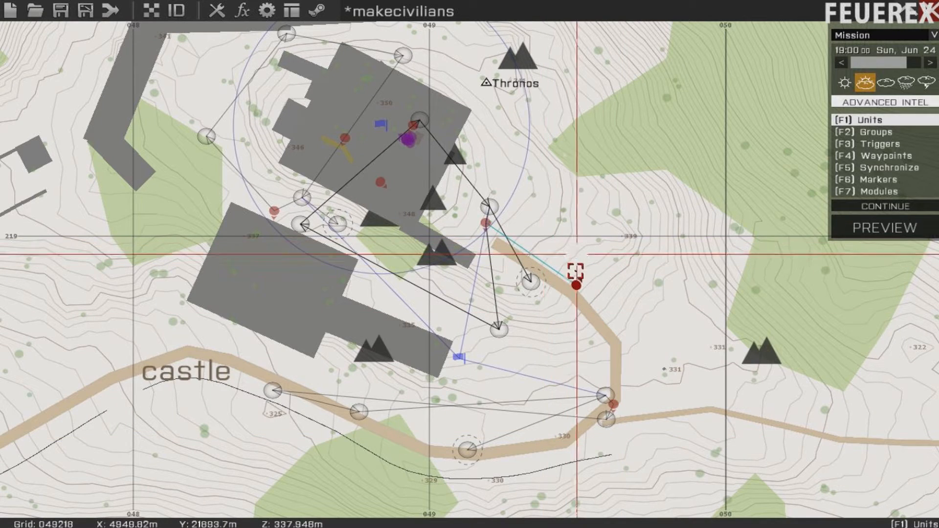
Detach the new Rifleman (Light) from the nearby enemy group so it stands alone.
key("F2")
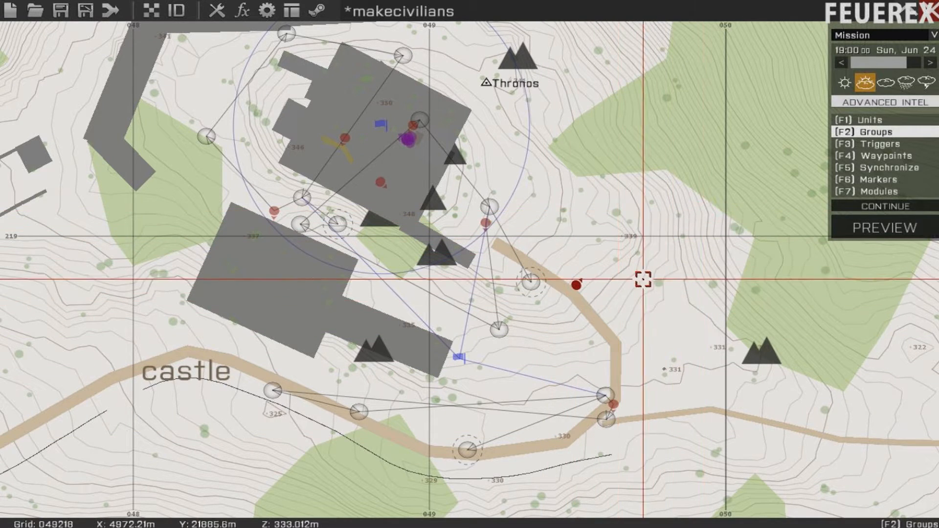
scroll(644, 278, "up", 5)
key("F1")
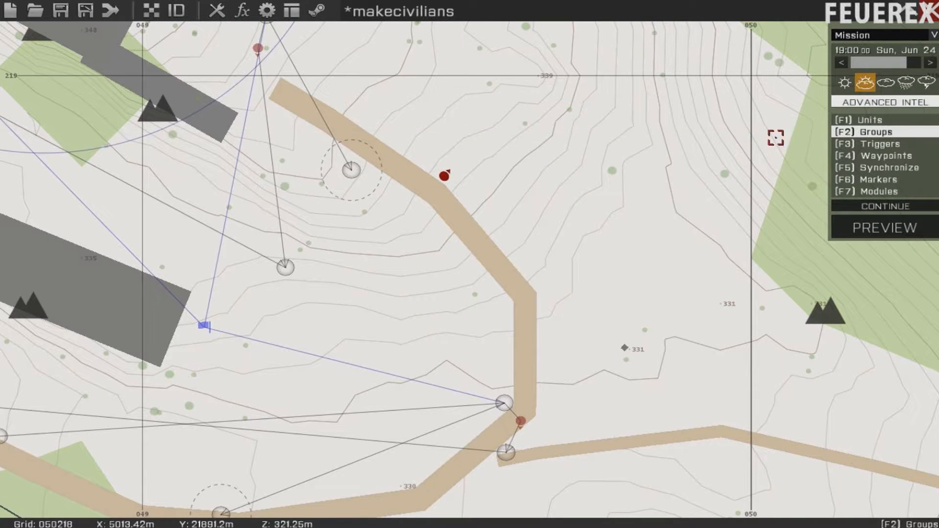
left_click_drag(444, 176, 694, 225)
scroll(606, 168, "down", 3)
right_click_drag(615, 102, 558, 195)
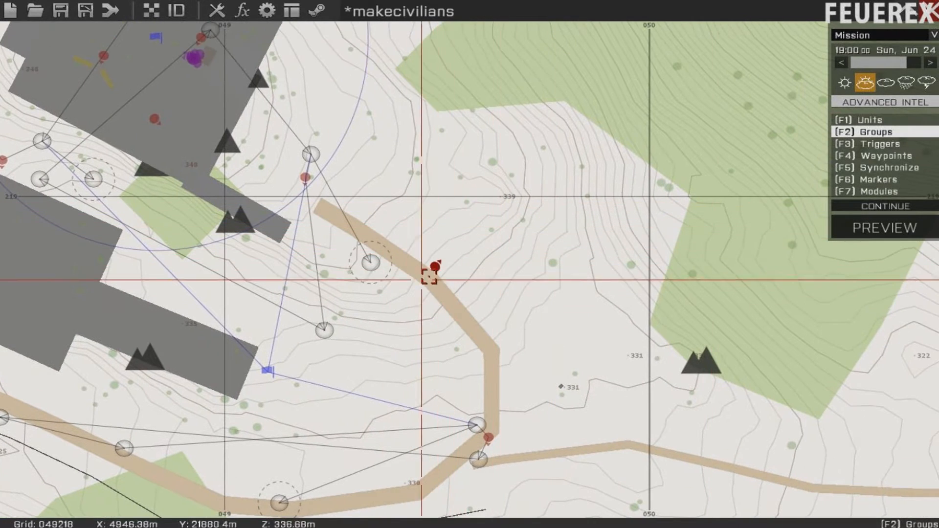
Add a MOVE waypoint for the new Rifleman (Light) at the road bend to its southeast, with Limited speed and Safe behavior.
key("F4")
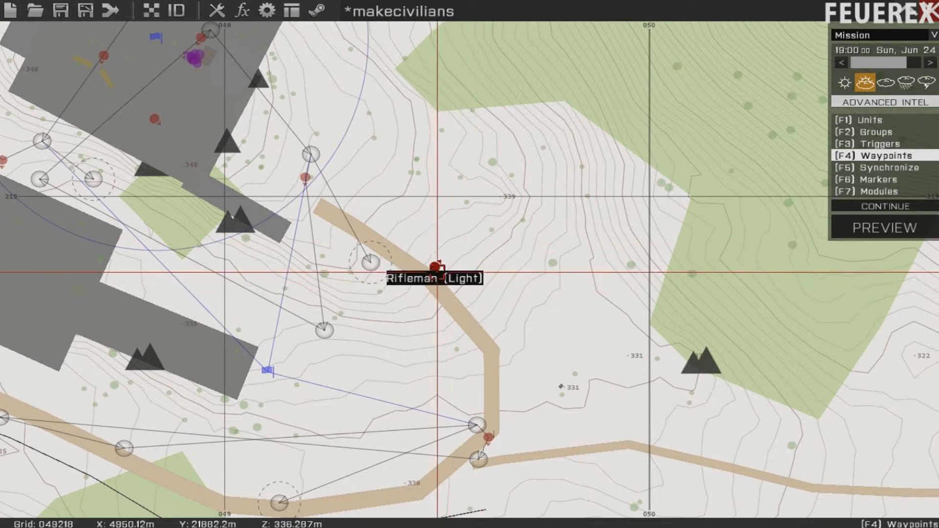
right_click_drag(497, 260, 464, 208)
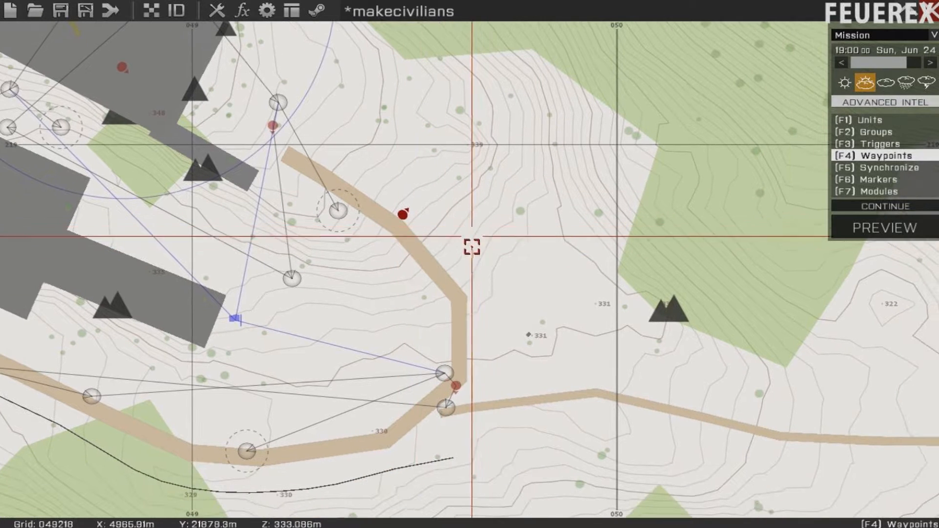
double_click(455, 300)
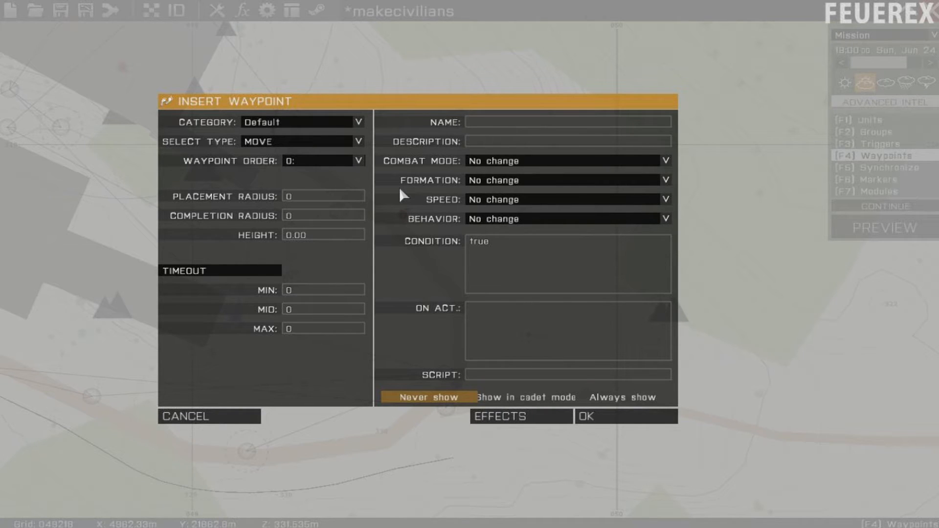
left_click(529, 198)
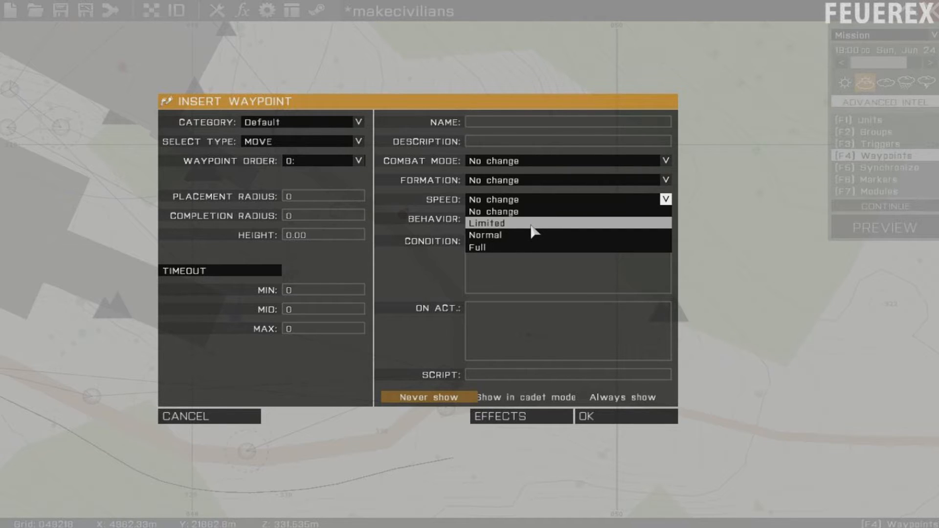
left_click(531, 224)
left_click(513, 220)
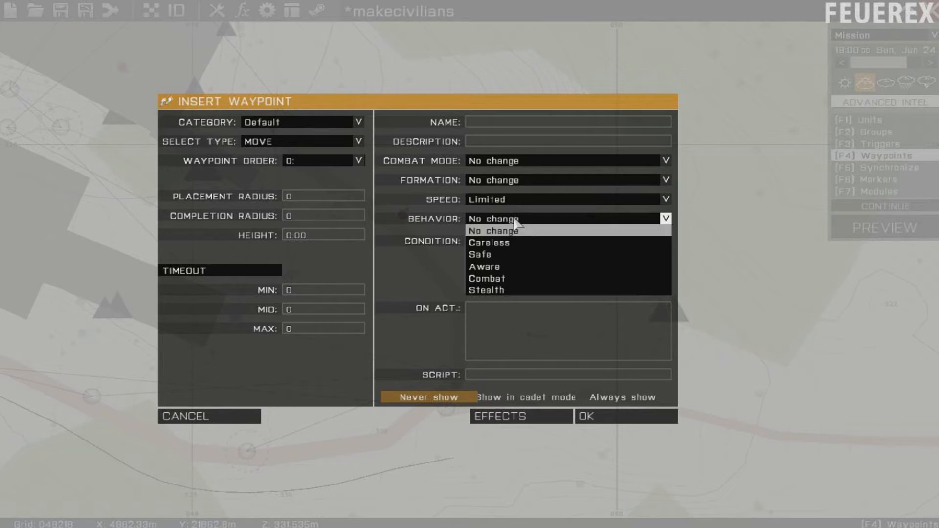
left_click(525, 256)
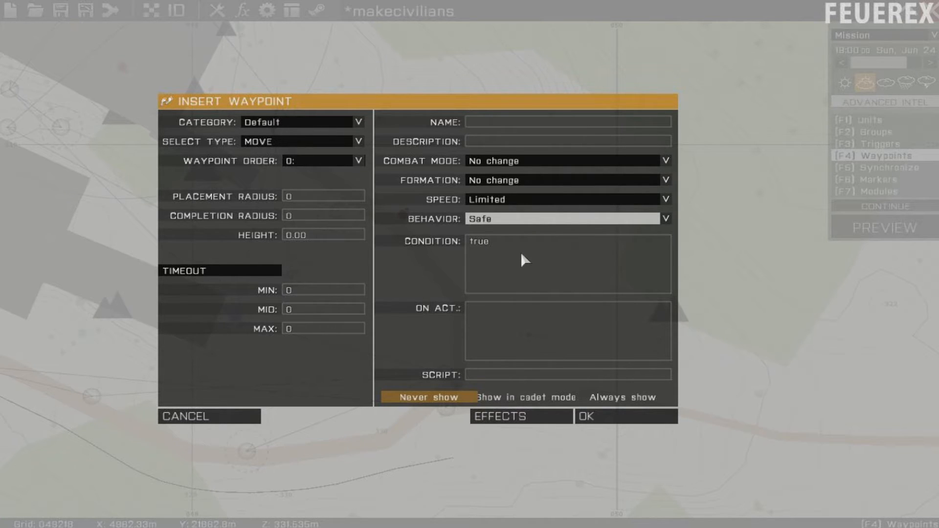
key("Return")
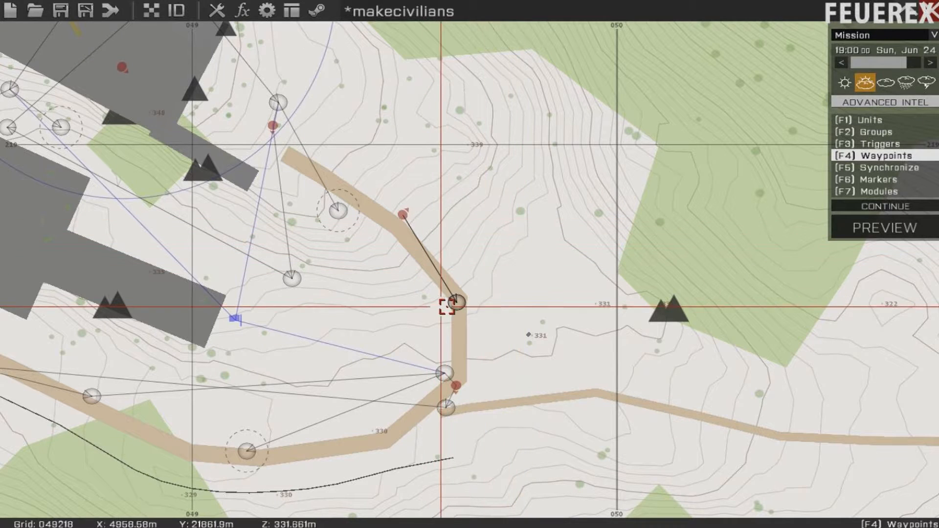
Move the Rifleman (Light) to the castle end of the road and its waypoint onto the road between him and the bend.
left_click_drag(452, 306, 447, 269)
right_click_drag(451, 340, 447, 268)
left_click_drag(448, 269, 451, 267)
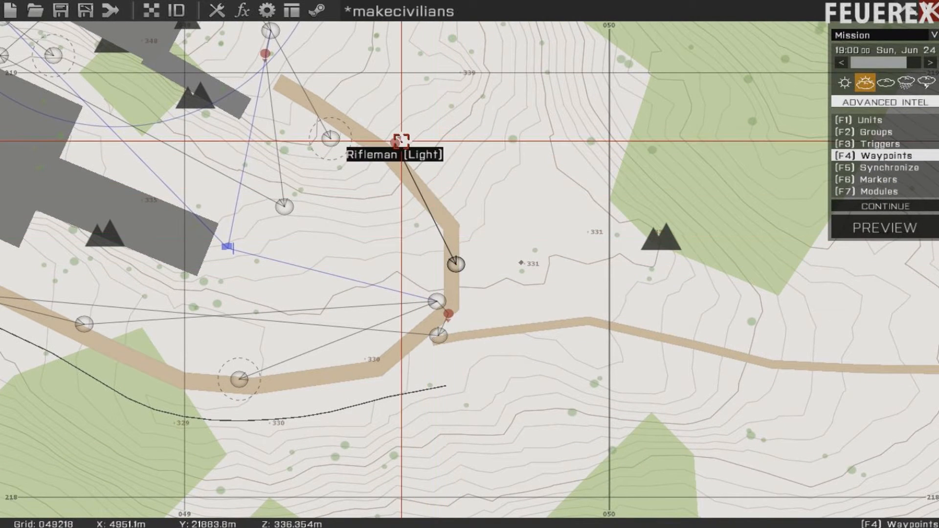
left_click_drag(401, 141, 273, 81)
left_click_drag(455, 265, 392, 150)
right_click_drag(390, 117, 495, 202)
mouse_move(377, 167)
left_mouse_down()
mouse_move(361, 157)
mouse_move(370, 156)
left_mouse_up()
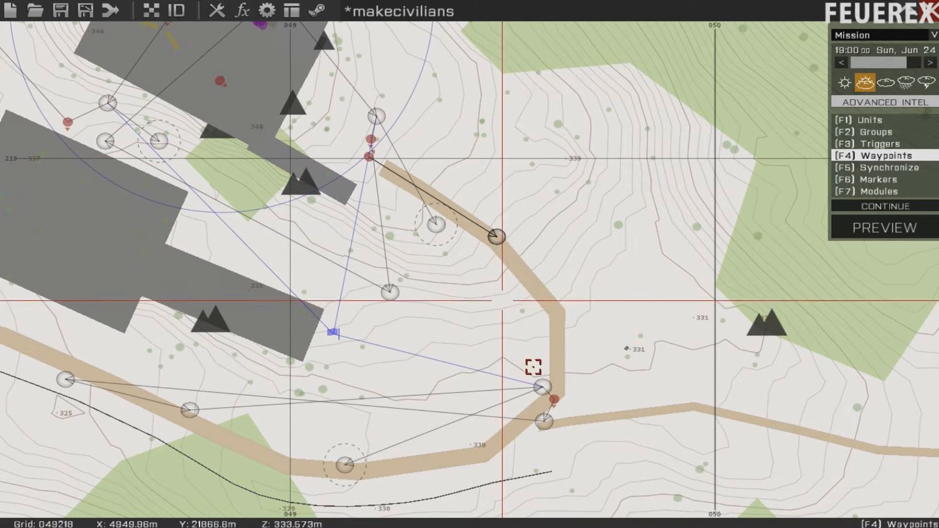
Add two more default MOVE waypoints, one at the road bend and one on open ground to its southwest.
double_click(553, 310)
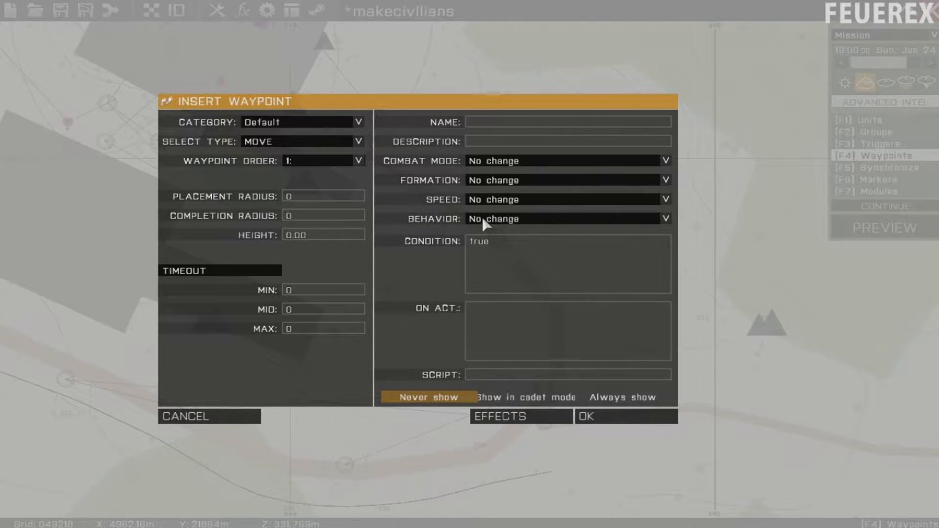
key("Return")
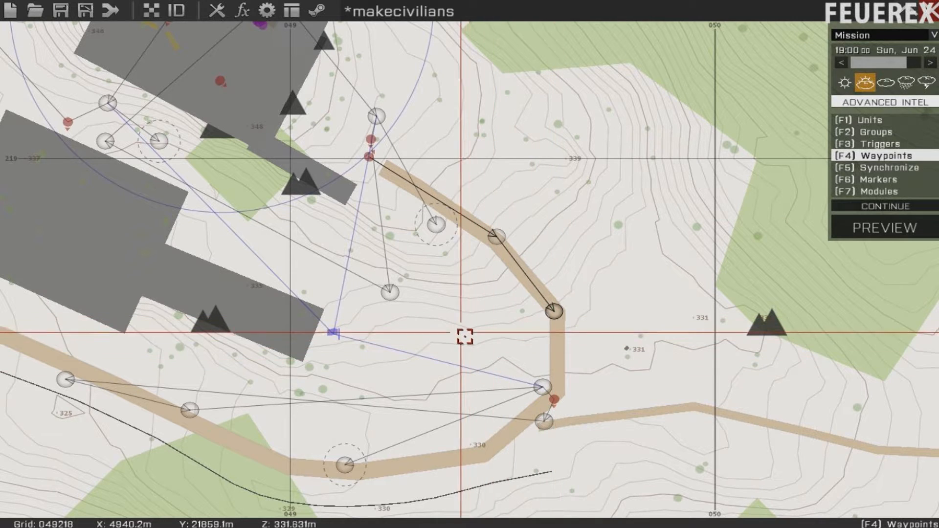
double_click(473, 381)
key("Return")
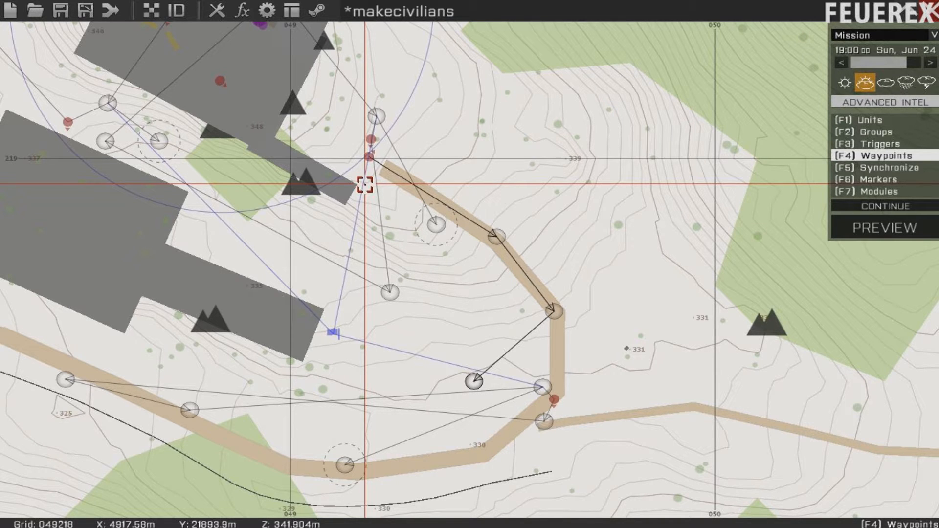
Add a CYCLE waypoint beside the castle's eastern corner, just southwest of the Rifleman (Light), to close the patrol loop.
scroll(365, 174, "up", 2)
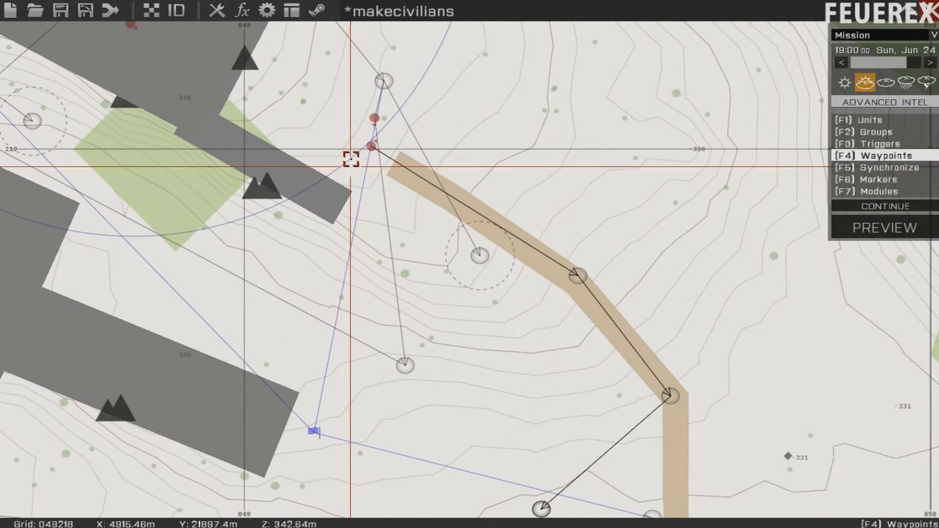
double_click(348, 167)
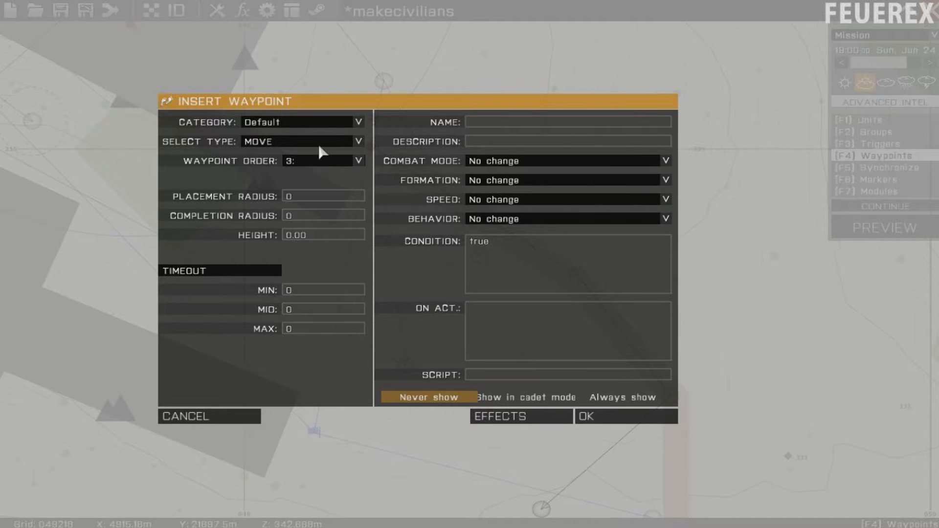
left_click(358, 141)
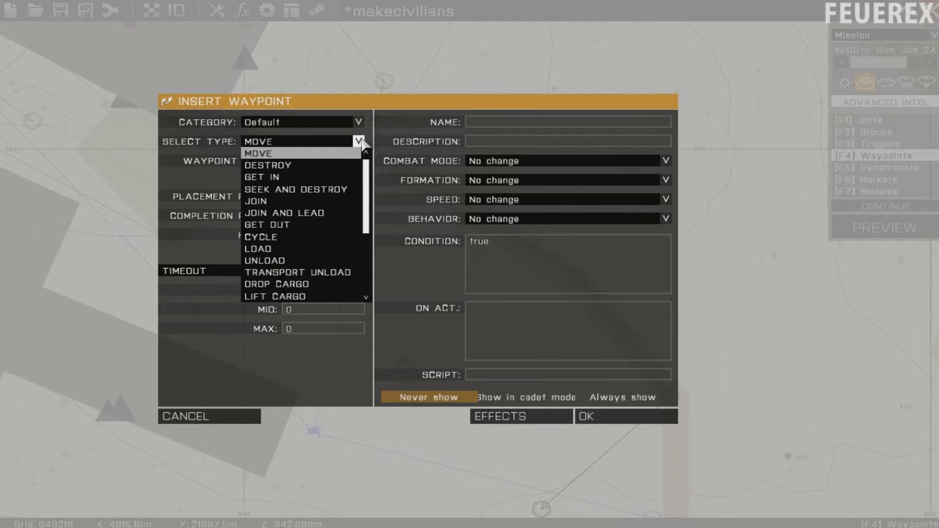
left_click(321, 238)
key("Return")
mouse_move(351, 170)
left_mouse_down()
mouse_move(363, 177)
mouse_move(356, 188)
left_mouse_up()
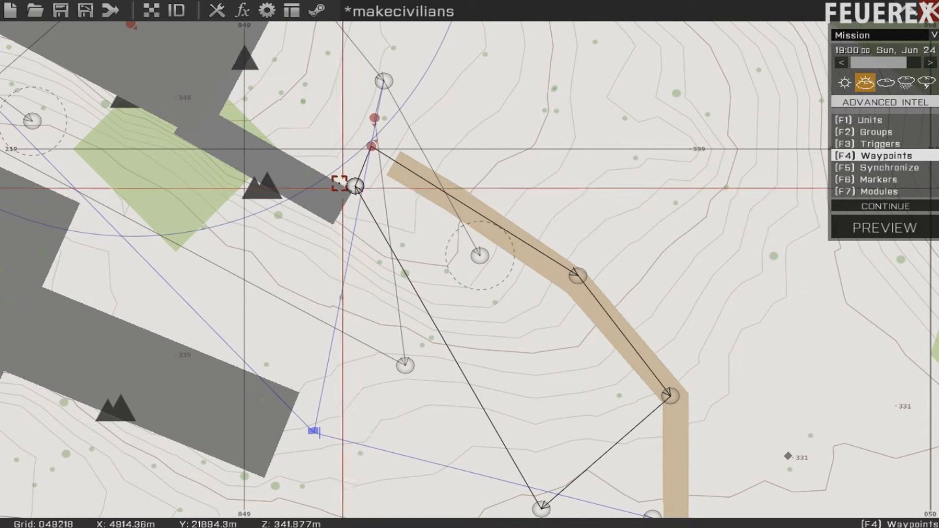
Move the CYCLE waypoint slightly east, away from the building and directly below the Rifleman (Light).
mouse_move(472, 162)
right_mouse_down()
mouse_move(480, 127)
mouse_move(484, 162)
right_mouse_up()
scroll(464, 219, "up", 1)
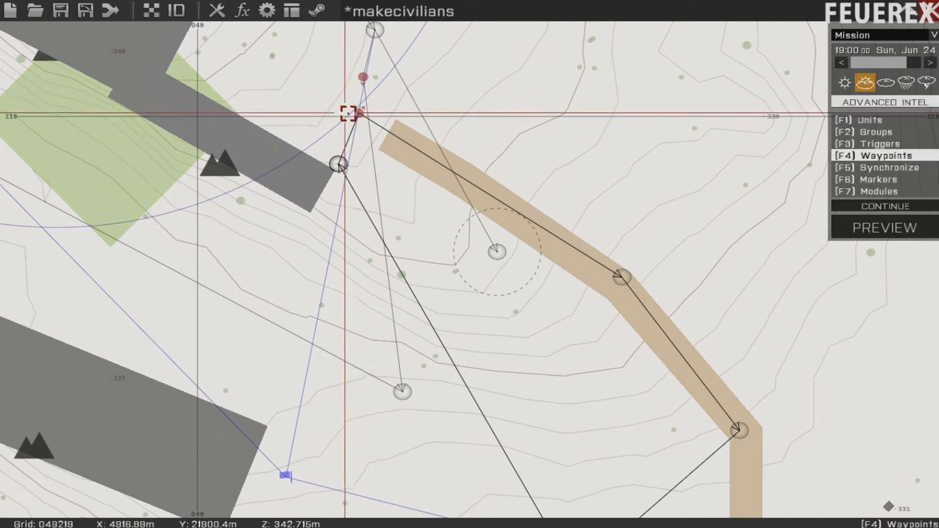
scroll(470, 345, "down", 1)
scroll(469, 344, "down", 1)
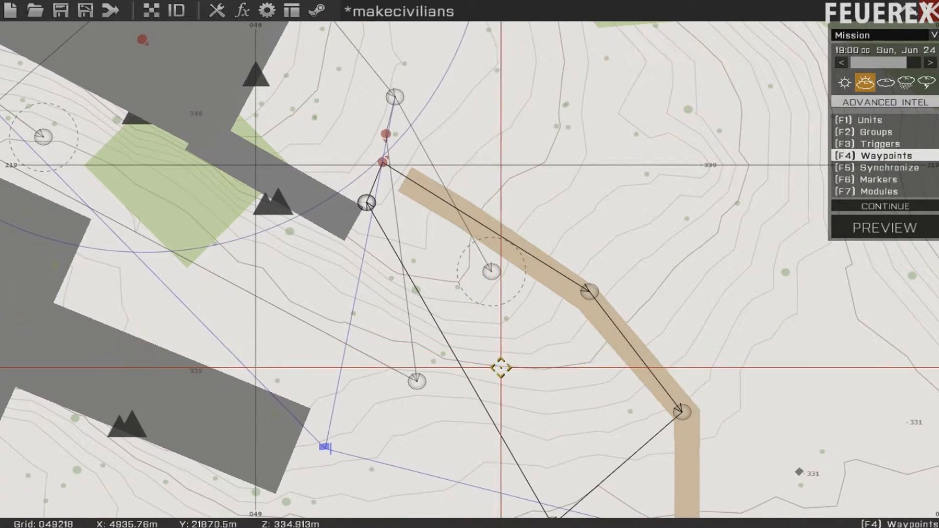
right_click_drag(501, 369, 474, 305)
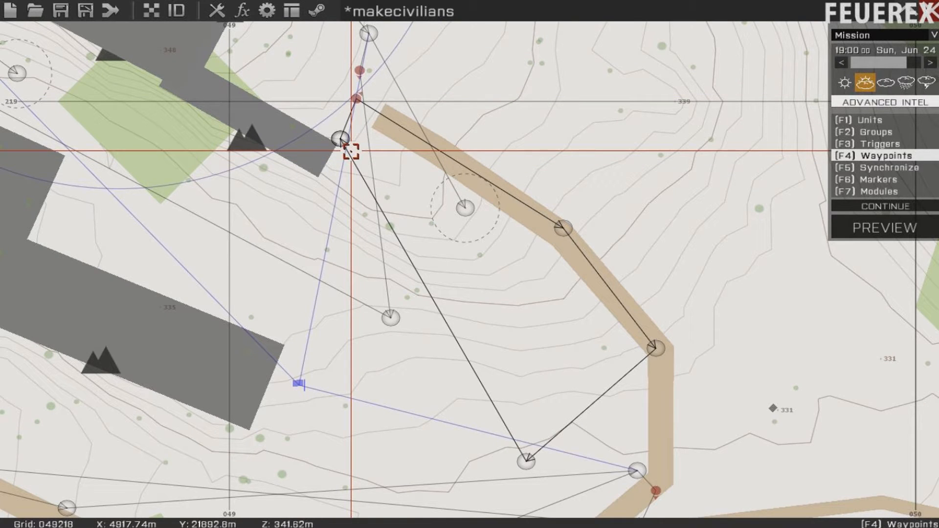
right_click_drag(389, 119, 414, 178)
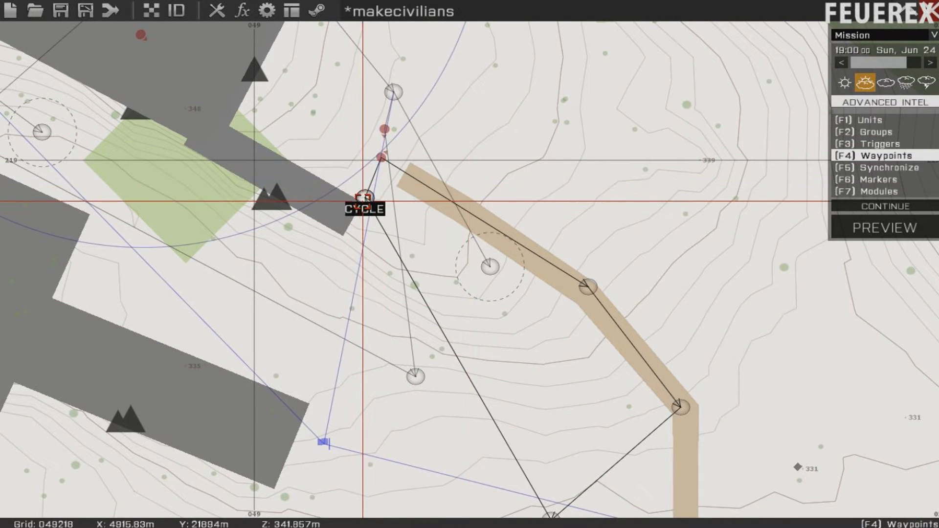
left_click_drag(363, 201, 380, 214)
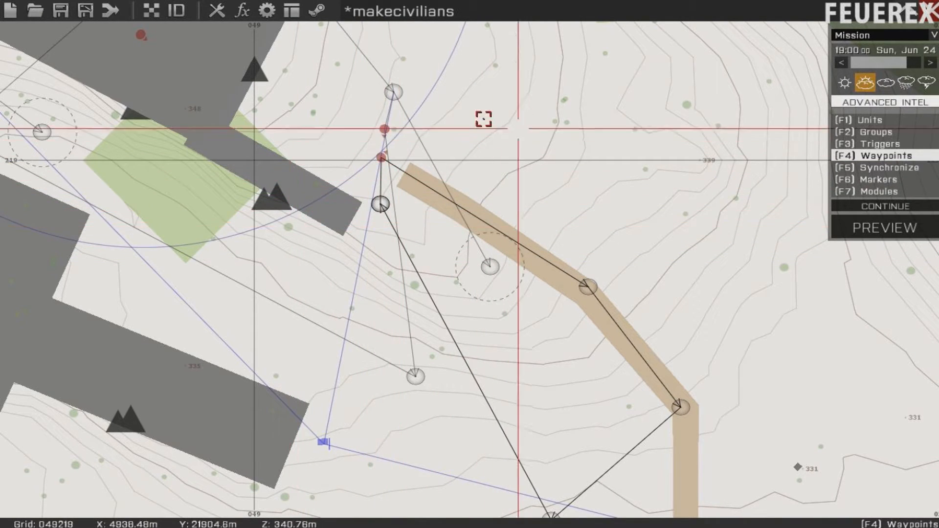
Examine the new patrol loop and how it lies between the player's start junction and the castle.
right_click_drag(583, 140, 571, 181)
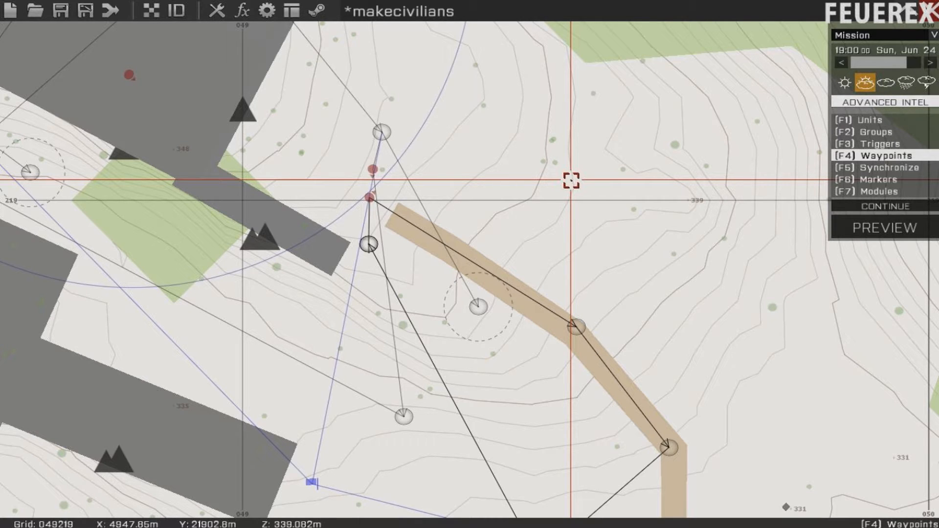
right_click_drag(571, 181, 581, 88)
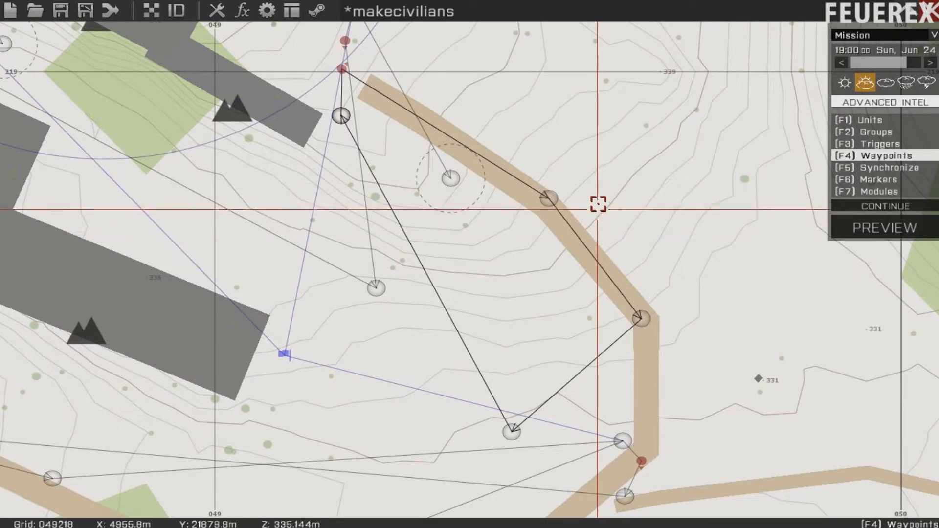
scroll(598, 200, "down", 5)
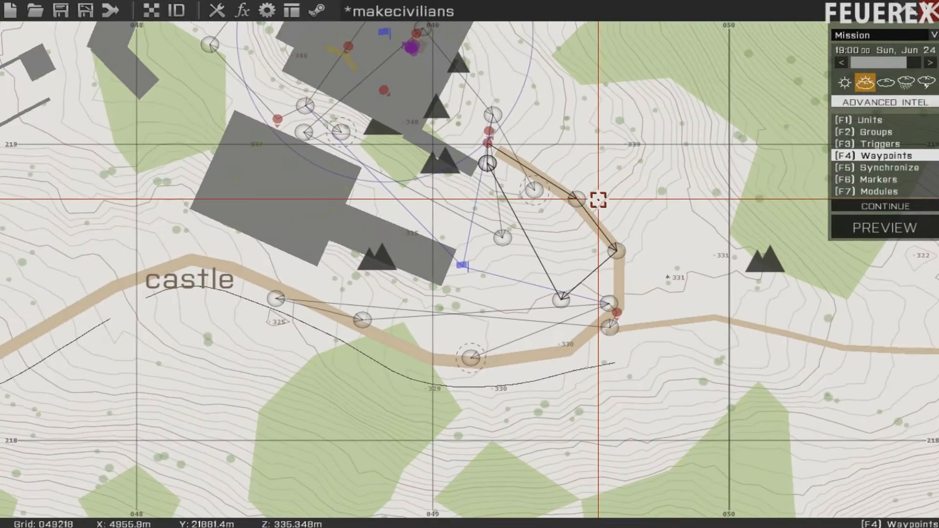
scroll(634, 289, "down", 2)
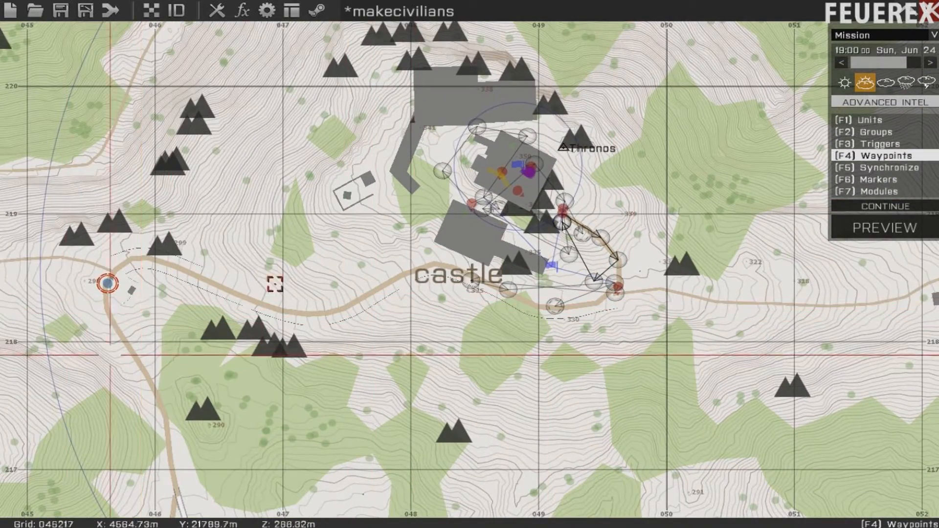
right_click_drag(237, 228, 171, 265)
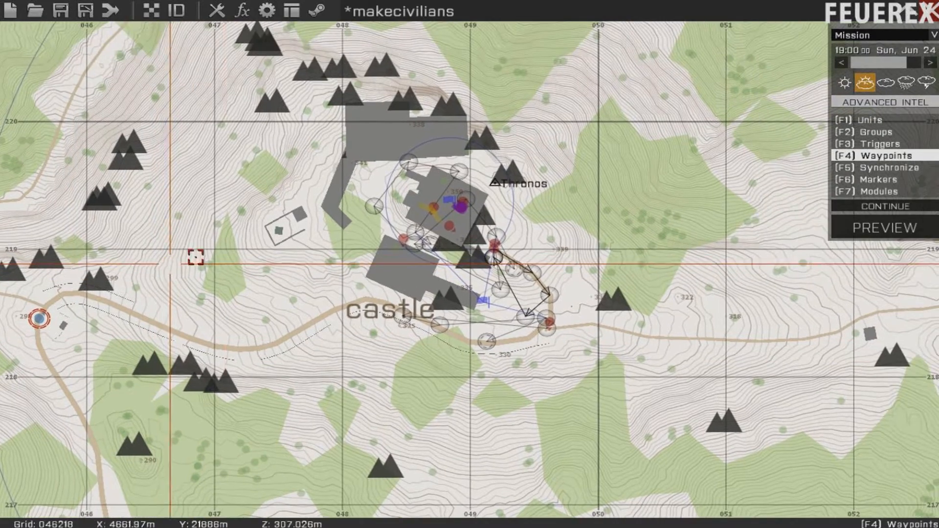
right_click_drag(304, 262, 225, 267)
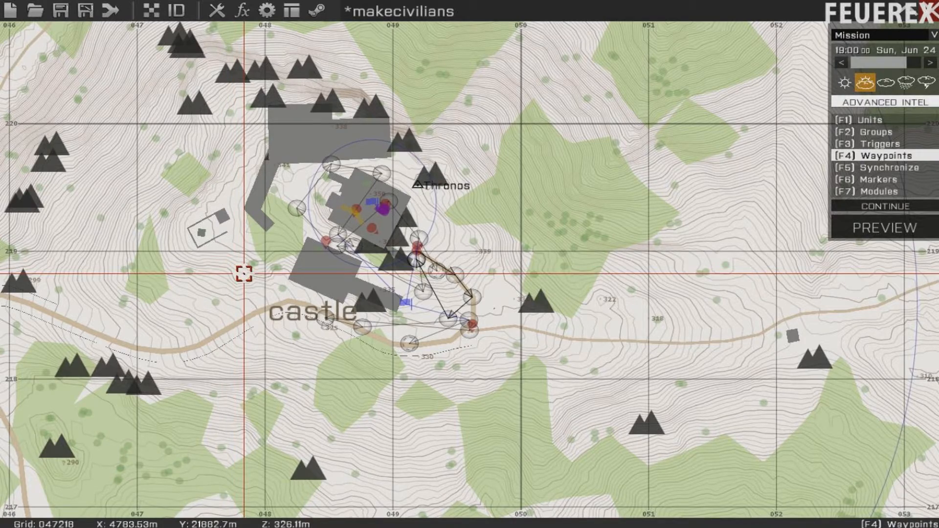
scroll(244, 273, "up", 4)
right_click_drag(629, 205, 520, 194)
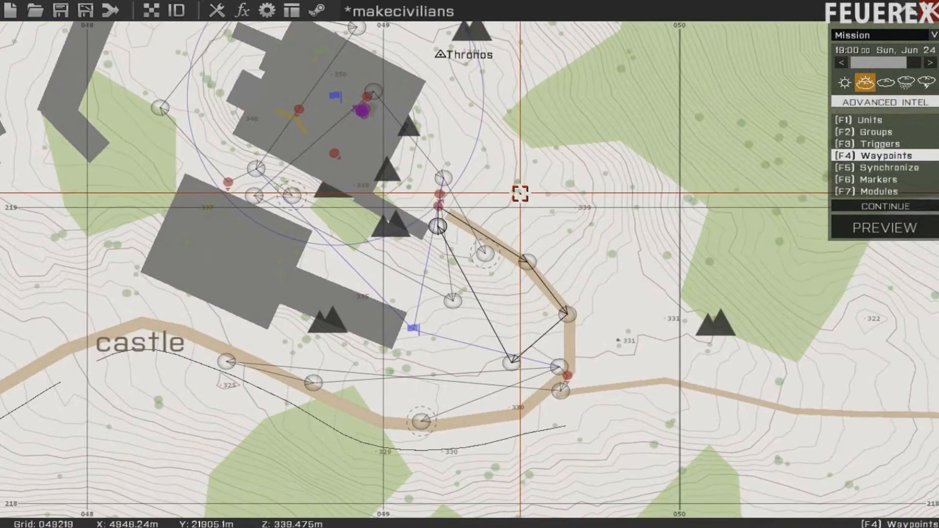
scroll(520, 193, "up", 3)
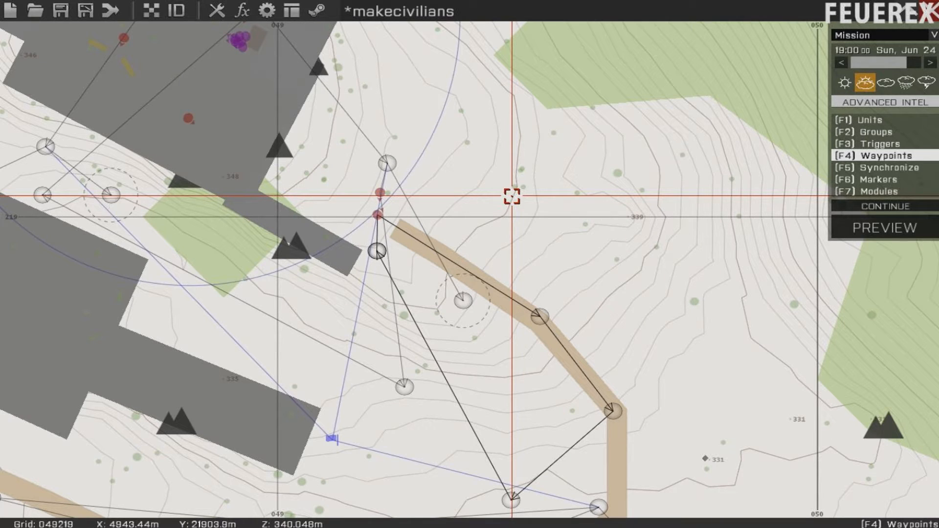
Add a MOVE waypoint for the Rifleman (Light) between the castle buildings with Combat behavior, Full speed and a placement radius of 5.
left_click(378, 214)
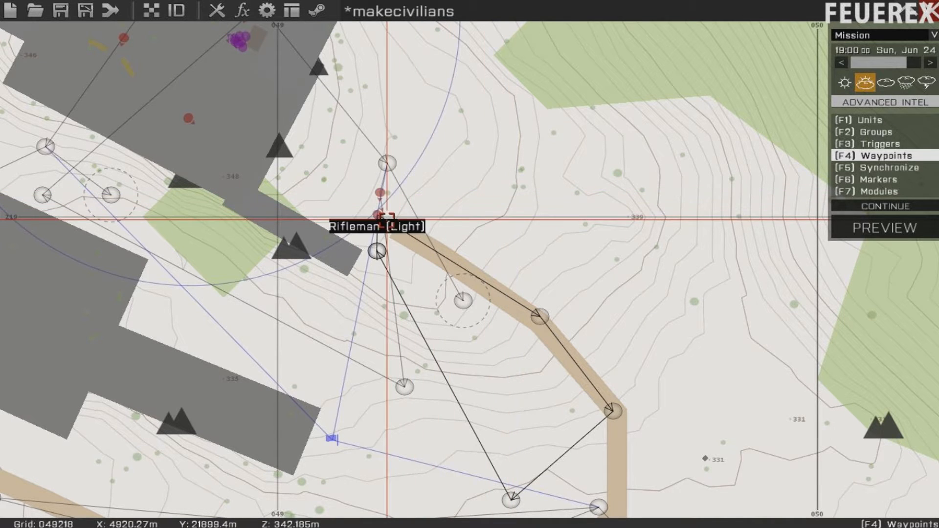
right_click_drag(447, 201, 531, 262)
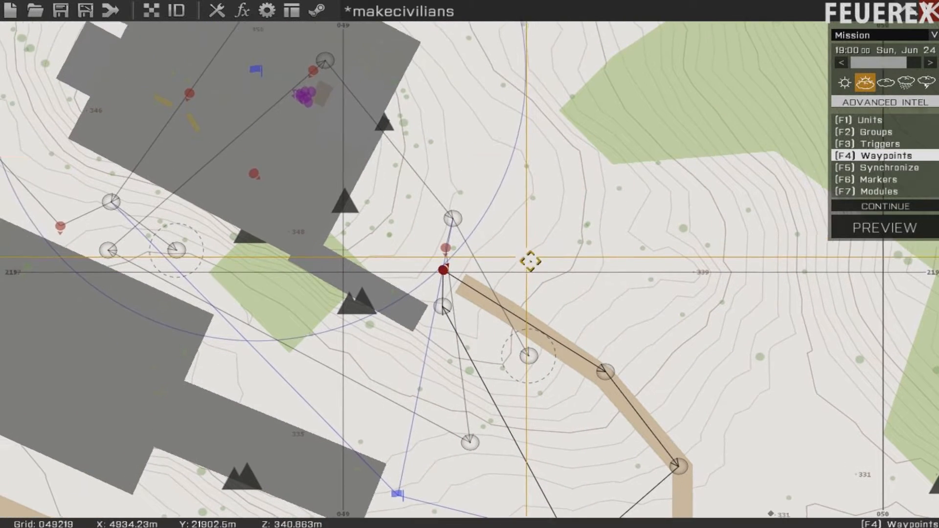
double_click(248, 342)
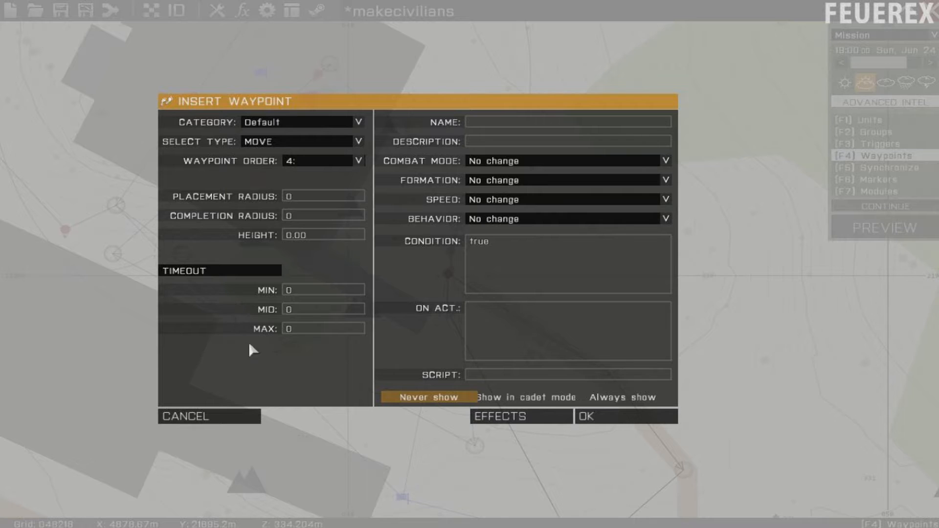
left_click(504, 220)
left_click(528, 278)
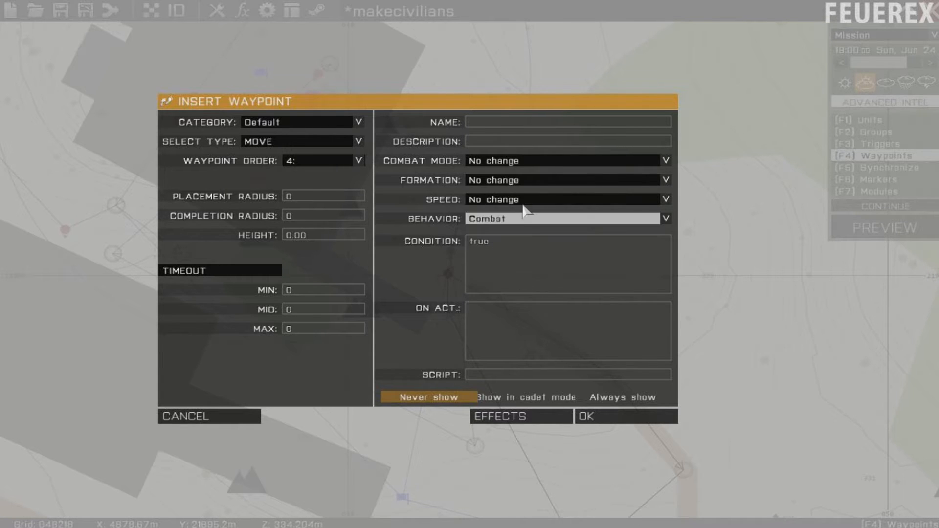
left_click(519, 201)
left_click(519, 248)
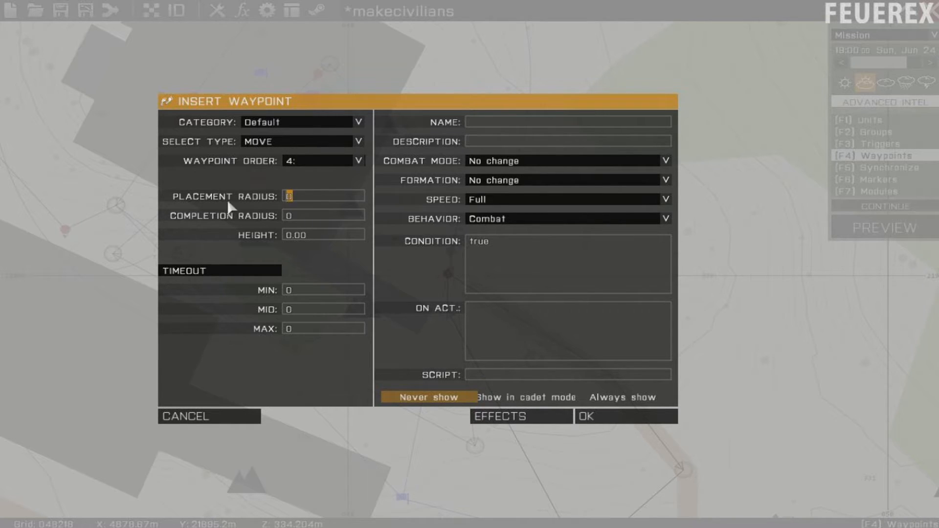
type("5")
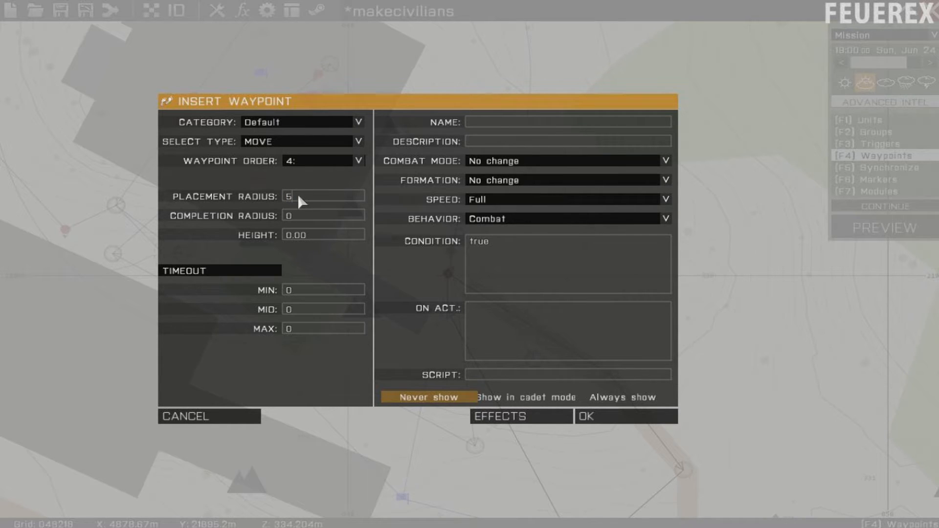
key("Return")
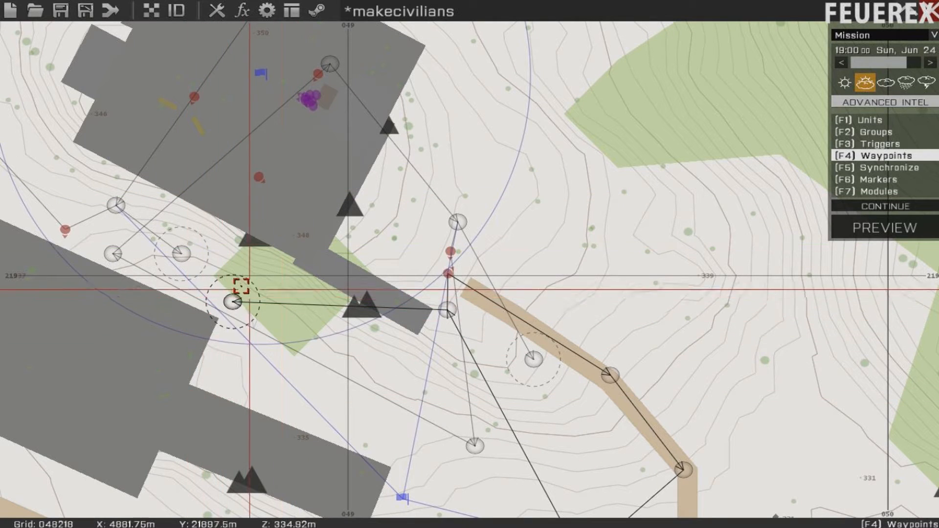
Examine the new combat waypoint, its route from the CYCLE waypoint, and the nearby trigger by the castle's eastern corner.
scroll(250, 290, "up", 3)
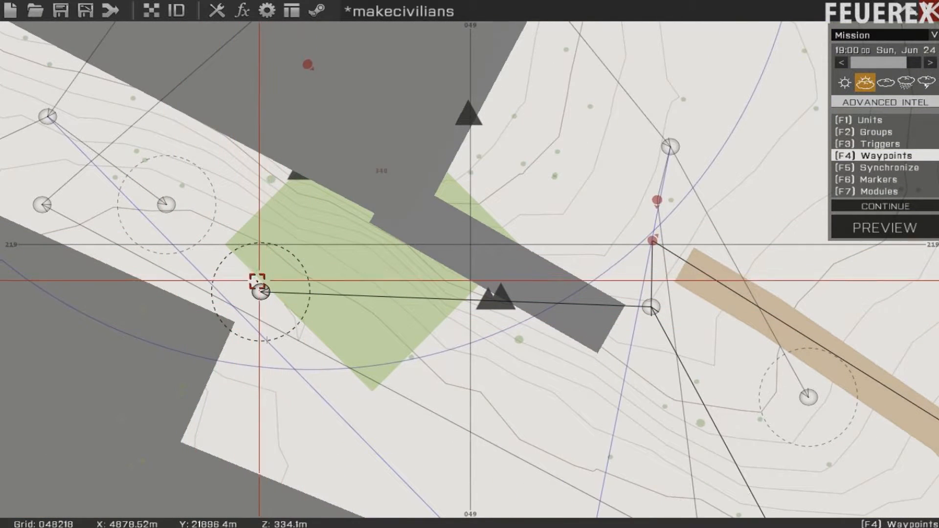
scroll(257, 281, "up", 2)
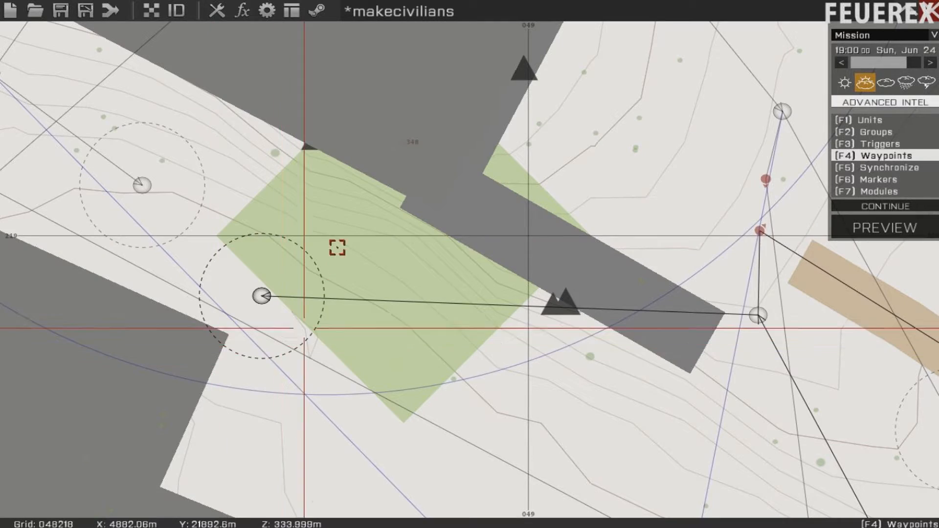
scroll(315, 295, "down", 2)
right_click_drag(444, 295, 323, 207)
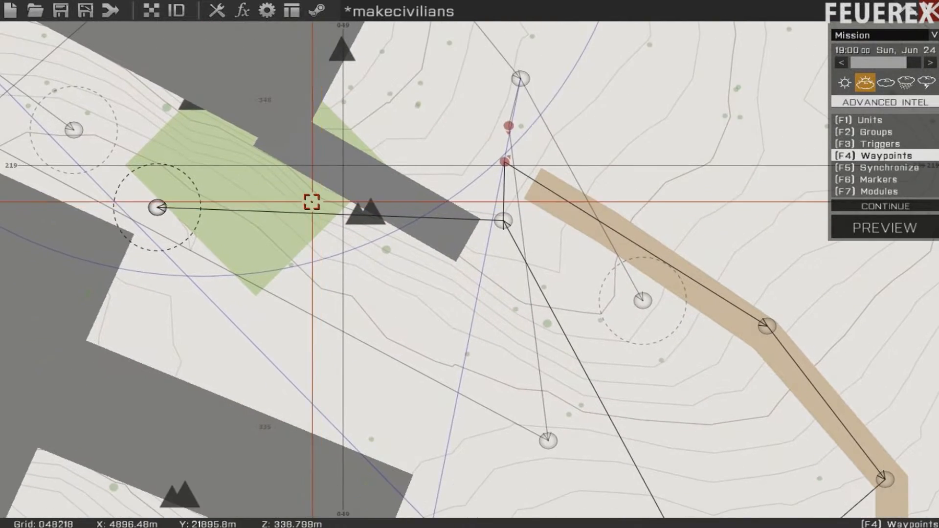
scroll(377, 254, "down", 2)
scroll(378, 212, "up", 3)
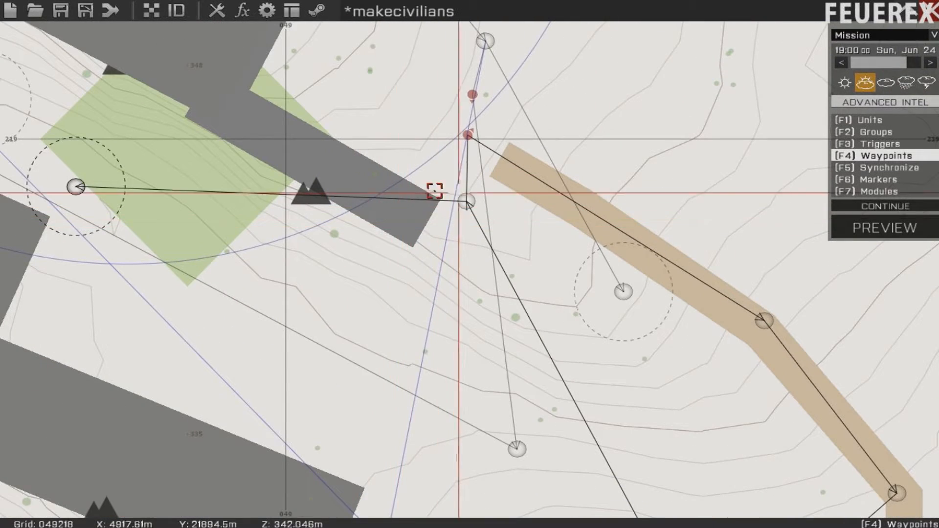
scroll(484, 210, "up", 1)
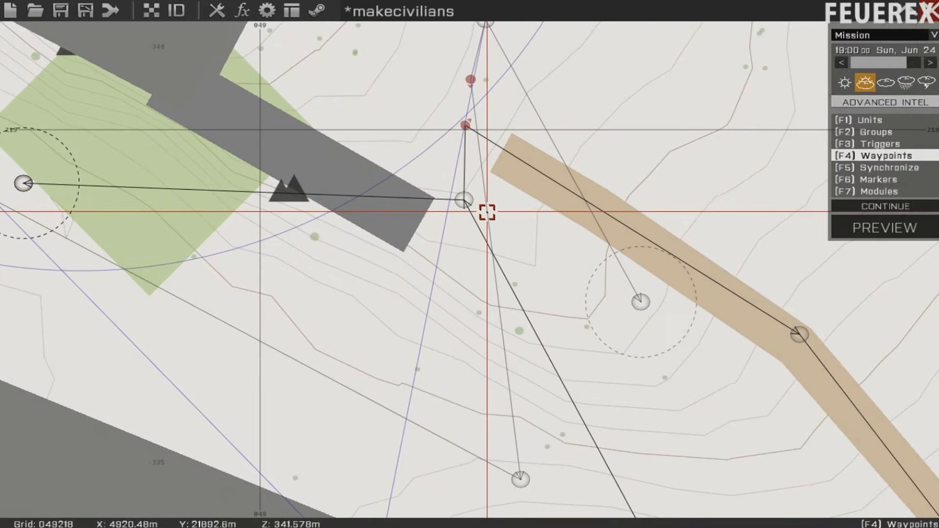
scroll(487, 212, "up", 2)
scroll(483, 213, "down", 5)
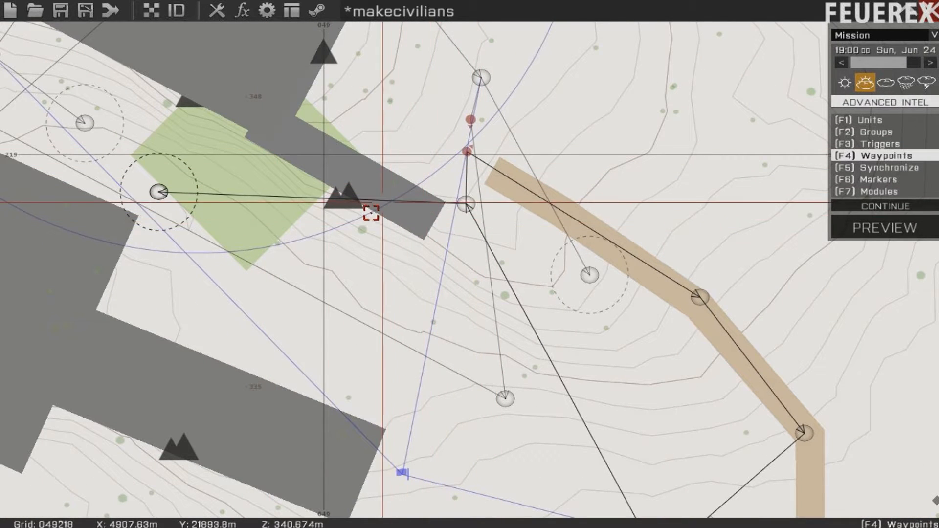
scroll(435, 260, "down", 2)
right_click_drag(435, 260, 388, 232)
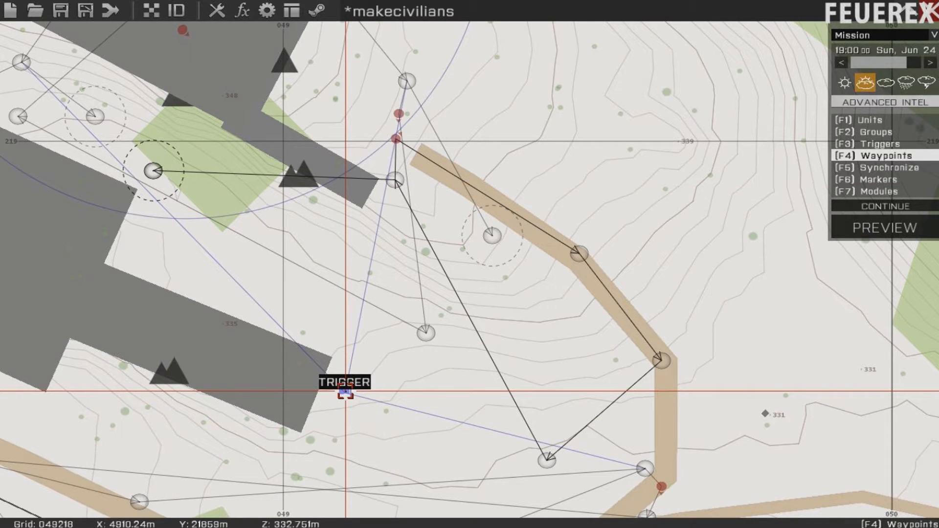
Set the type of the trigger beside the castle's southeastern corner to Switch.
key("F1")
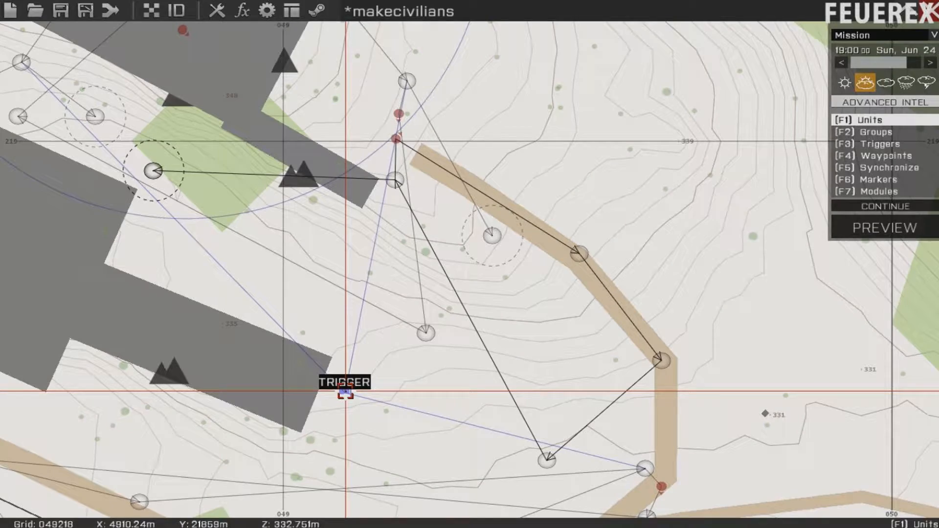
double_click(345, 392)
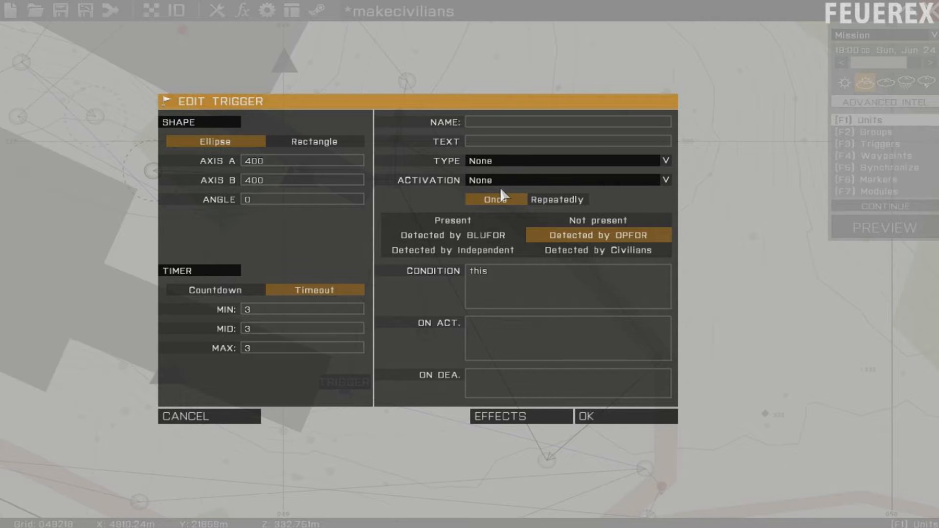
left_click(651, 162)
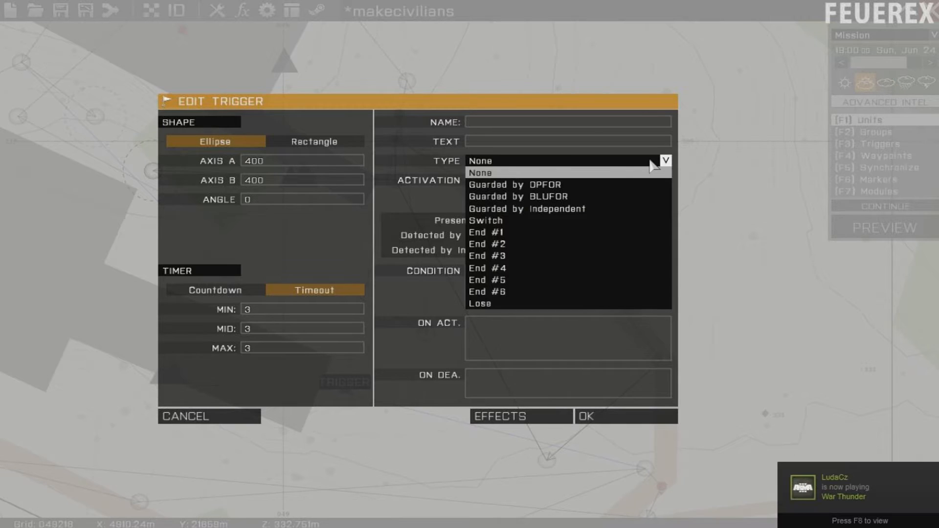
left_click(538, 225)
left_click(631, 420)
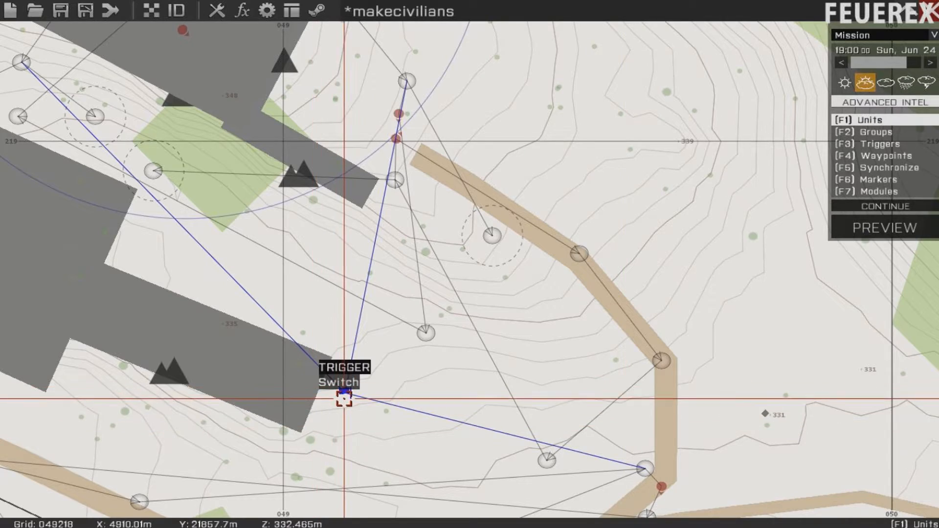
Examine the Switch trigger's synchronization links to the waypoints of the patrols around the castle.
scroll(344, 398, "down", 3)
right_click_drag(474, 356, 593, 279)
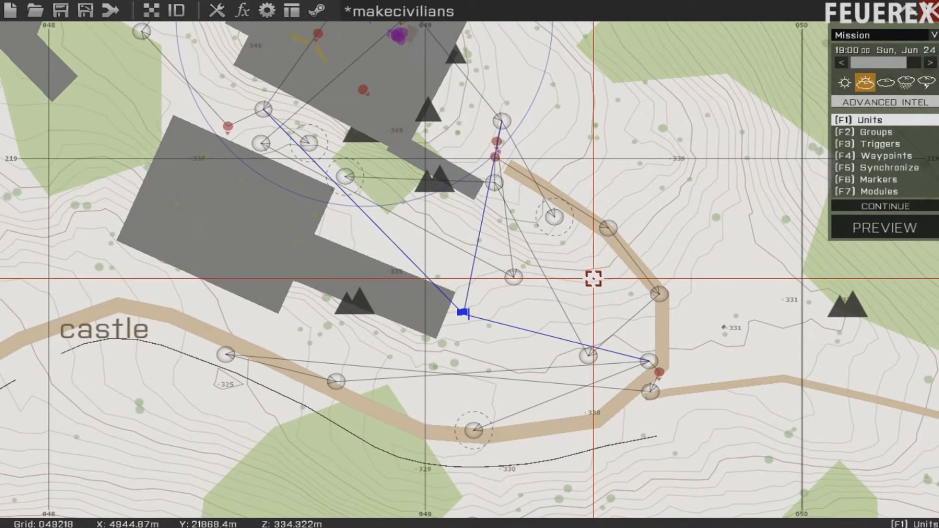
scroll(531, 297, "down", 2)
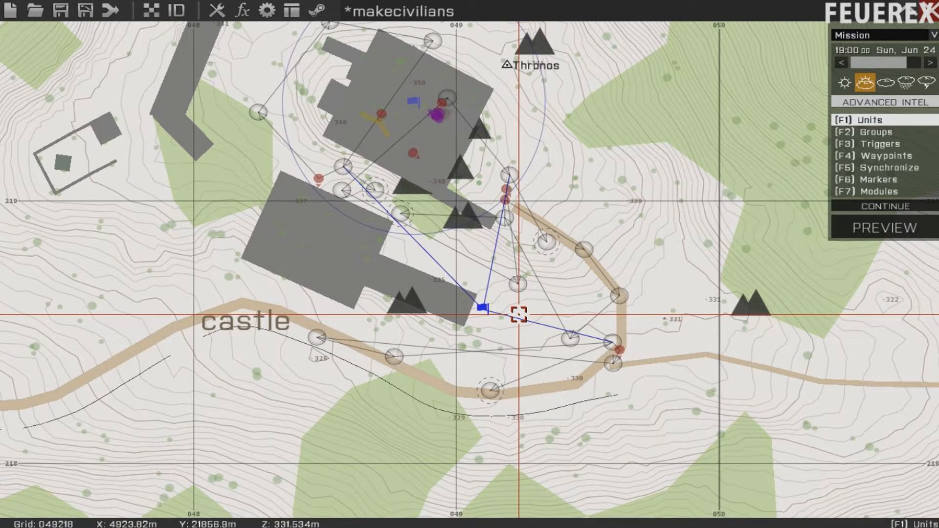
scroll(519, 314, "up", 3)
scroll(447, 308, "up", 1)
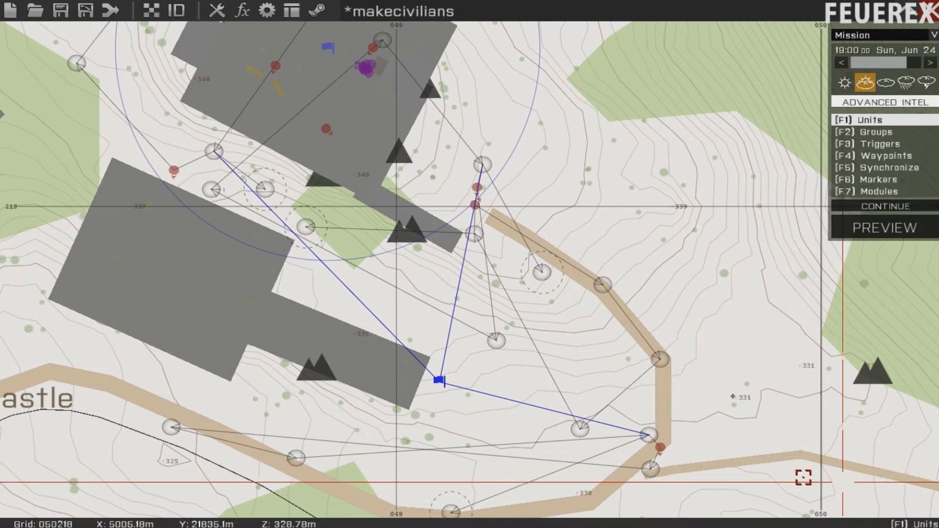
right_click_drag(710, 393, 769, 283)
right_click_drag(646, 250, 609, 307)
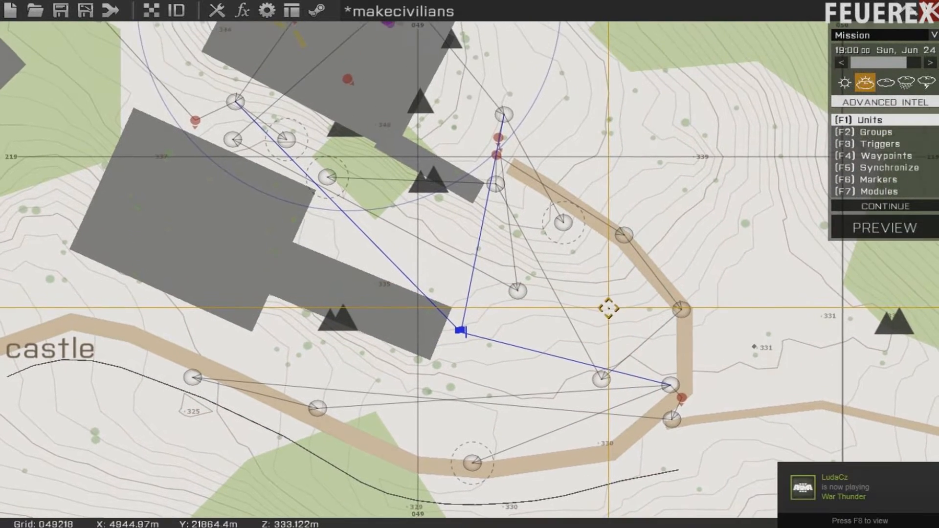
Synchronize the Switch trigger with the Rifleman's CYCLE waypoint and nudge that waypoint slightly southeast.
scroll(594, 307, "up", 2)
key("F5")
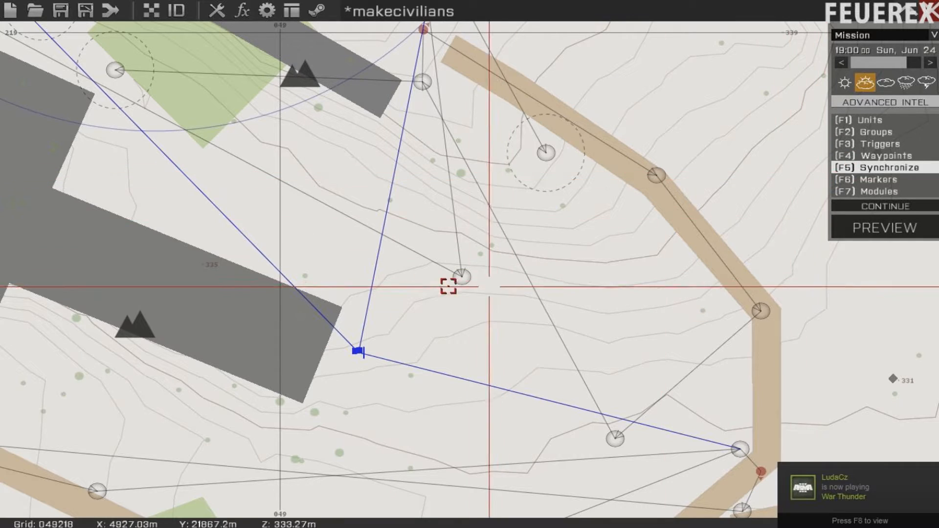
right_click_drag(410, 278, 473, 346)
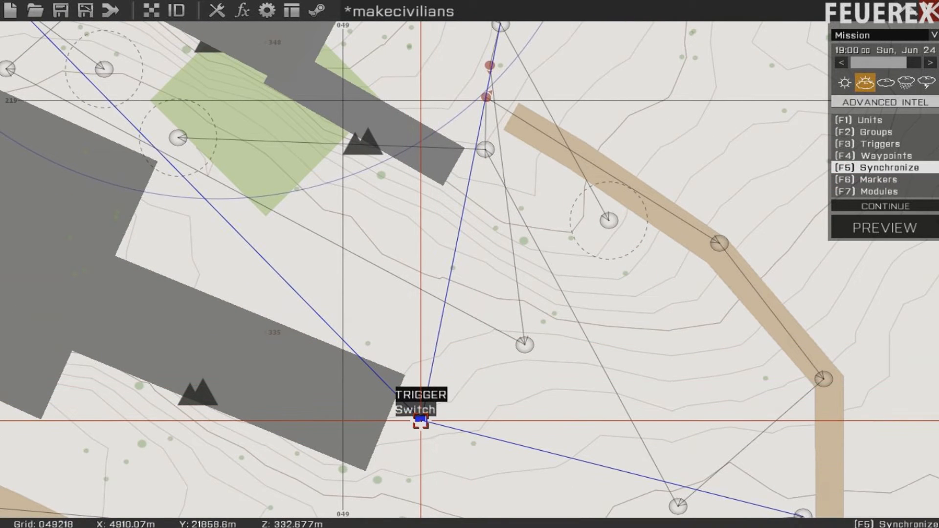
left_click_drag(421, 420, 485, 150)
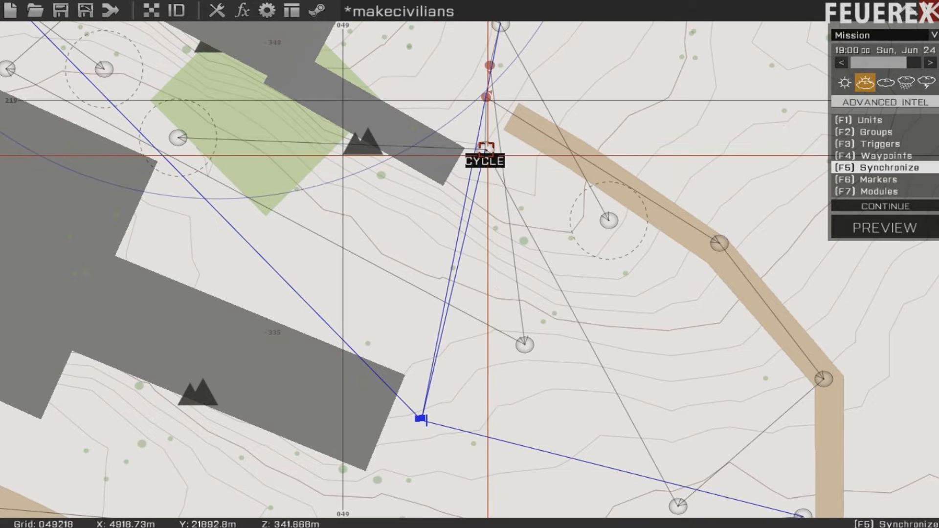
key("F1")
mouse_move(467, 150)
left_mouse_down()
mouse_move(497, 170)
mouse_move(473, 155)
left_mouse_up()
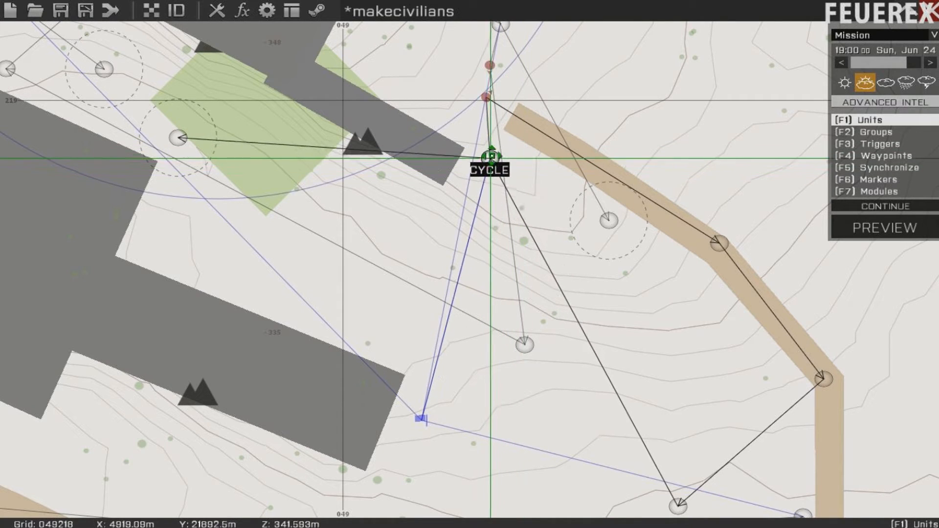
Review the Rifleman's combat MOVE waypoint and the overall layout of patrol routes and triggers around the castle.
scroll(607, 118, "down", 3)
right_click_drag(623, 127, 528, 144)
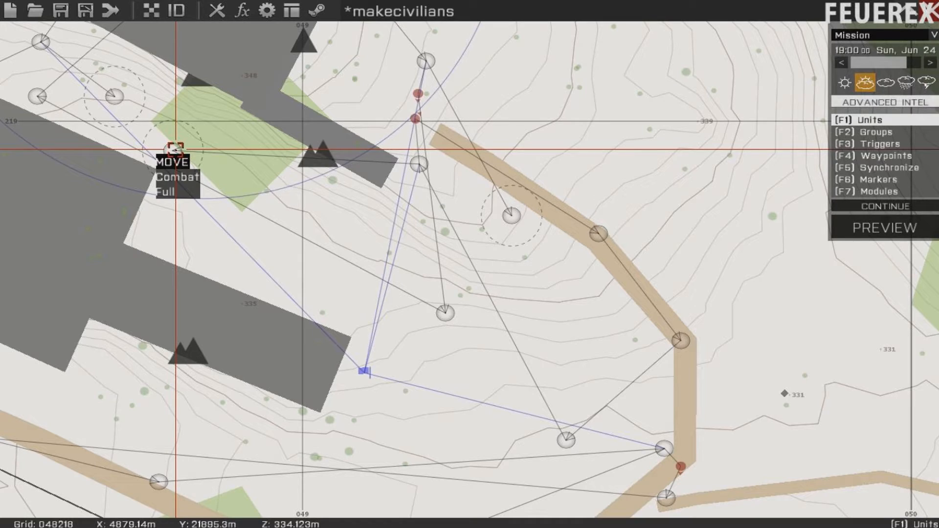
scroll(184, 153, "down", 3)
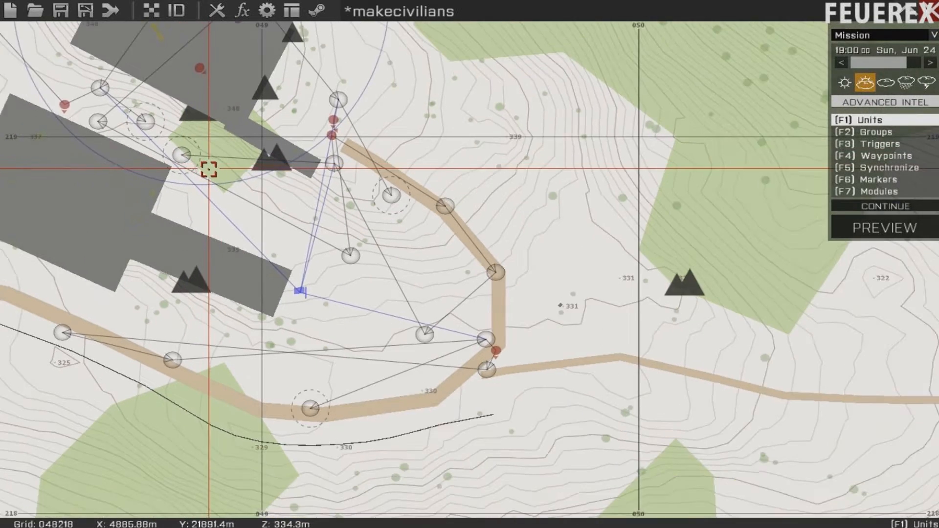
scroll(208, 169, "down", 3)
right_click_drag(371, 180, 517, 201)
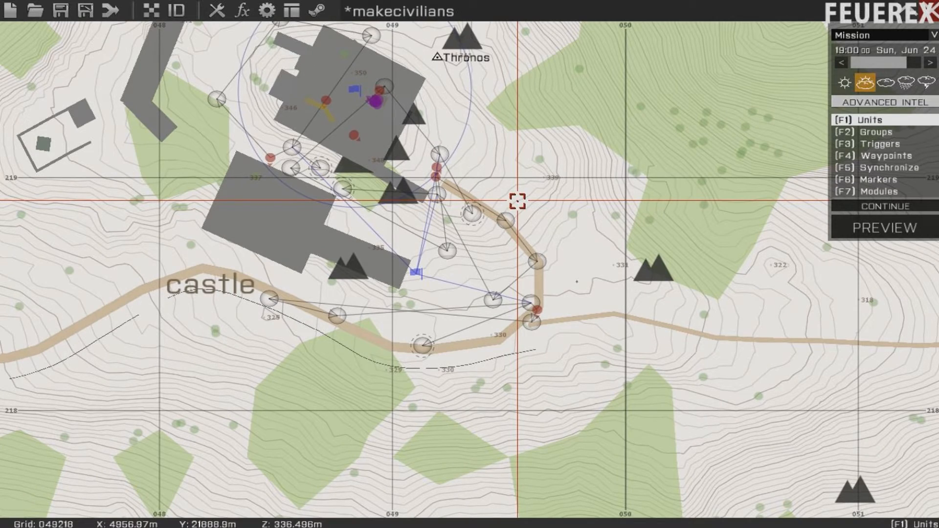
scroll(529, 188, "down", 2)
right_click_drag(552, 173, 635, 224)
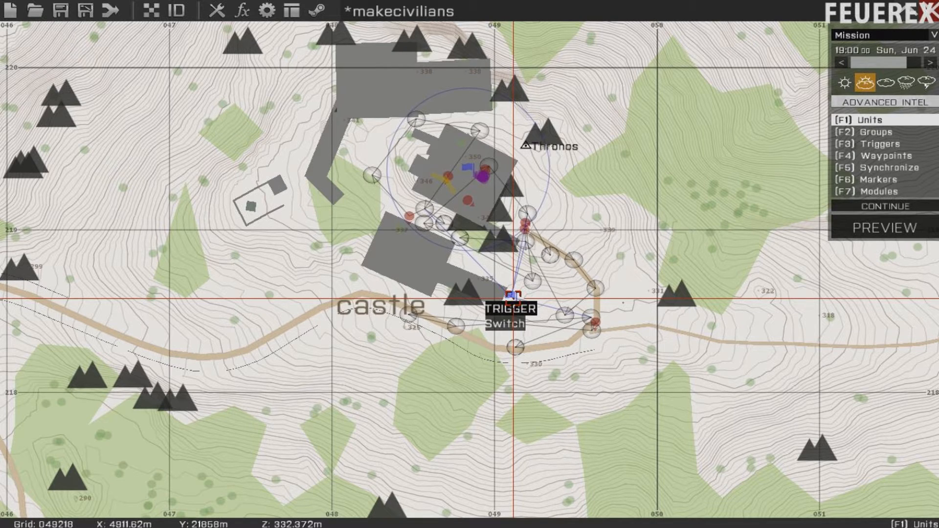
Group the Switch trigger with the player's unit at the road junction west of the castle.
key("F2")
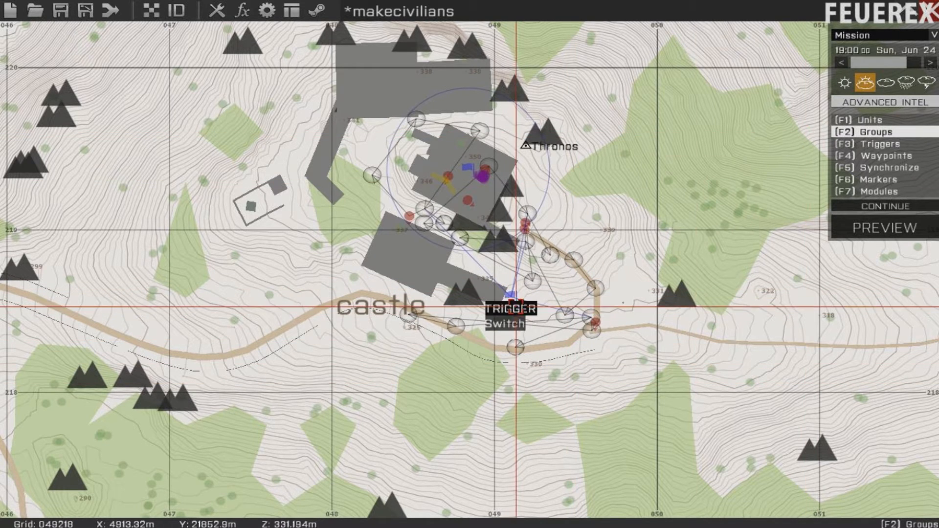
left_click_drag(511, 296, 339, 265)
right_click_drag(200, 281, 489, 254)
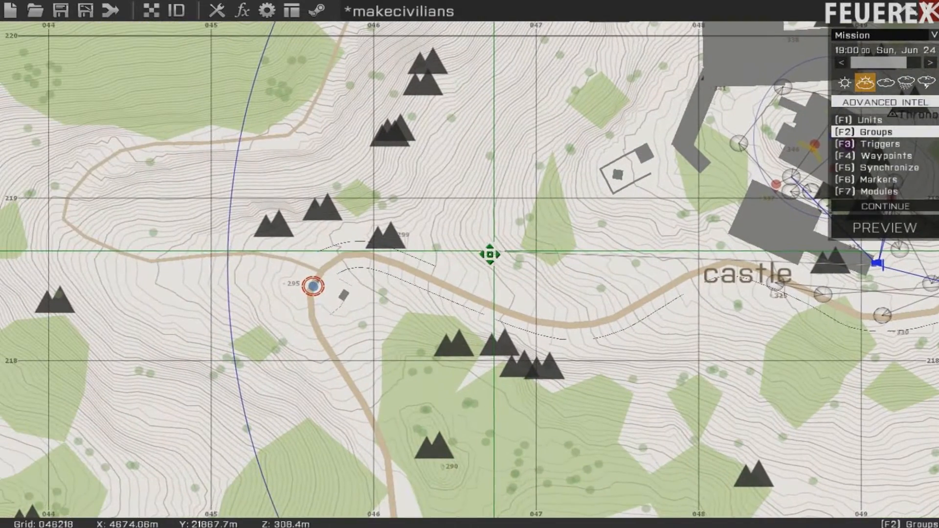
left_click_drag(312, 284, 610, 273)
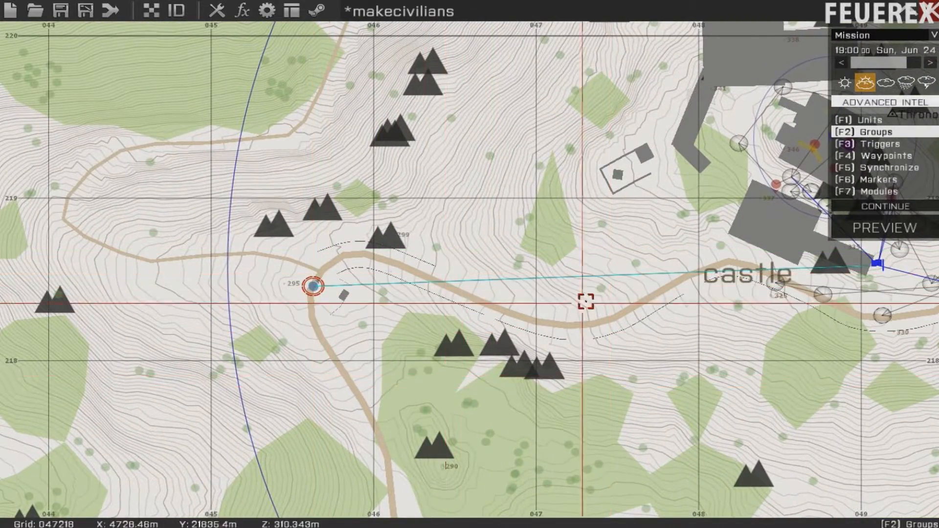
Set the Switch trigger's activation to Vehicle and accept the trigger settings.
right_click_drag(623, 292, 338, 286)
scroll(598, 252, "up", 3)
key("F1")
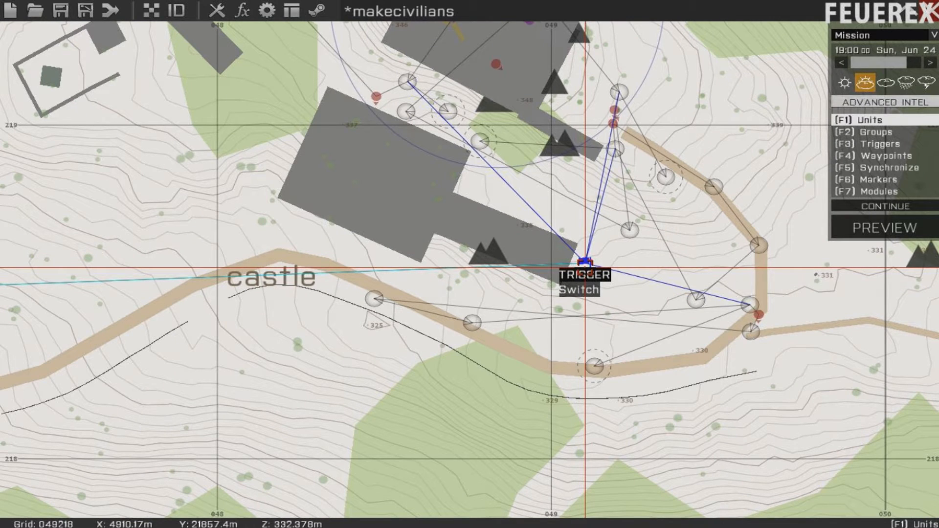
double_click(585, 265)
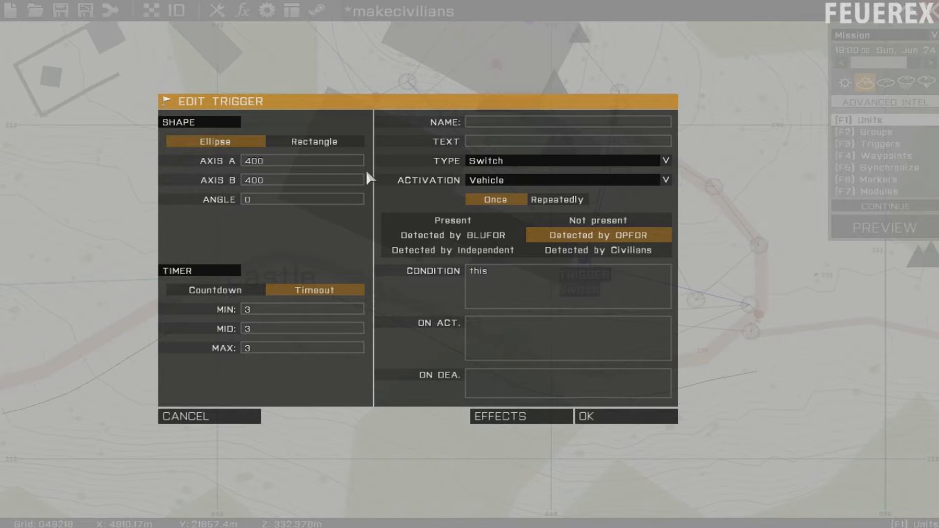
left_click(511, 180)
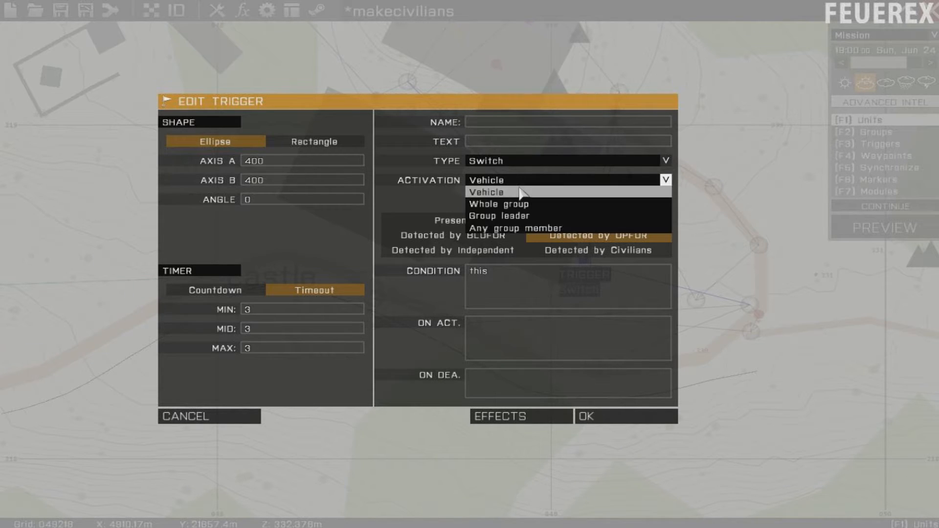
left_click(503, 194)
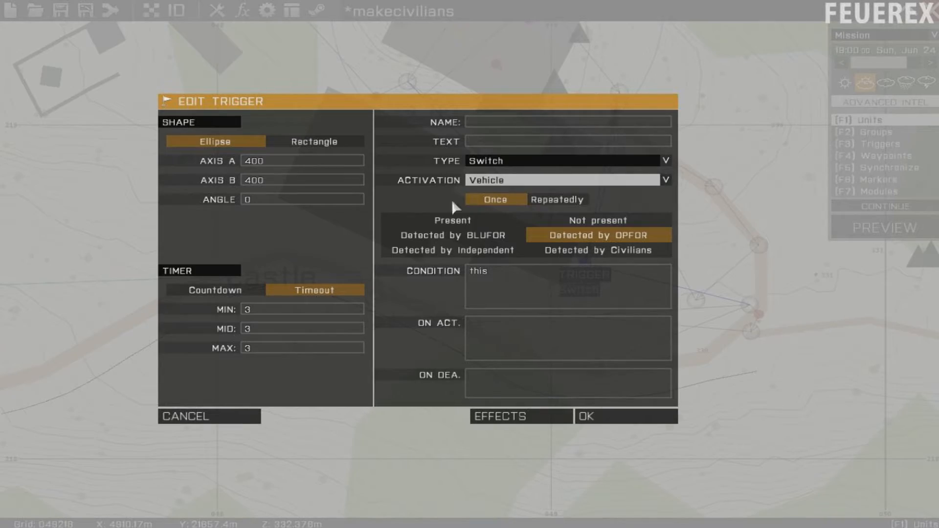
left_click(629, 422)
Save the makecivilians mission.
scroll(568, 335, "down", 3)
right_click_drag(268, 307, 682, 268)
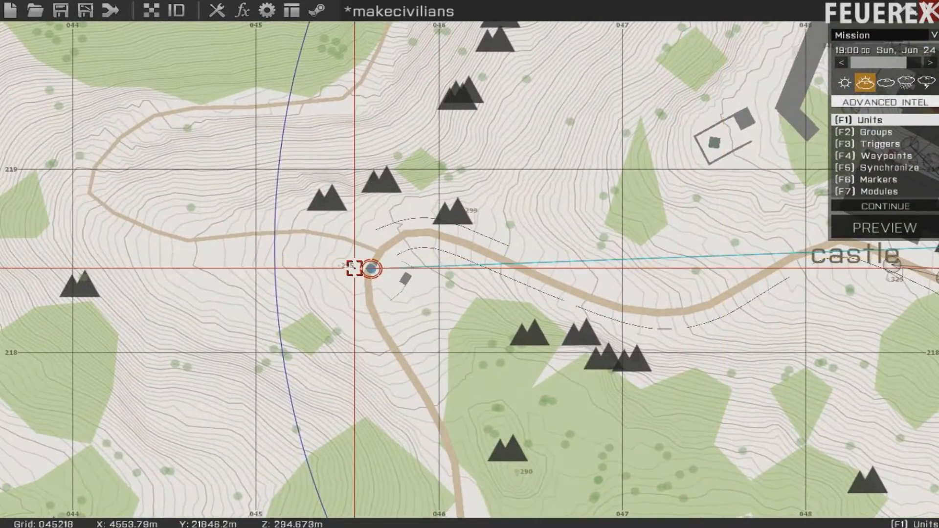
scroll(399, 271, "up", 2)
scroll(615, 229, "down", 3)
right_click_drag(619, 235, 358, 278)
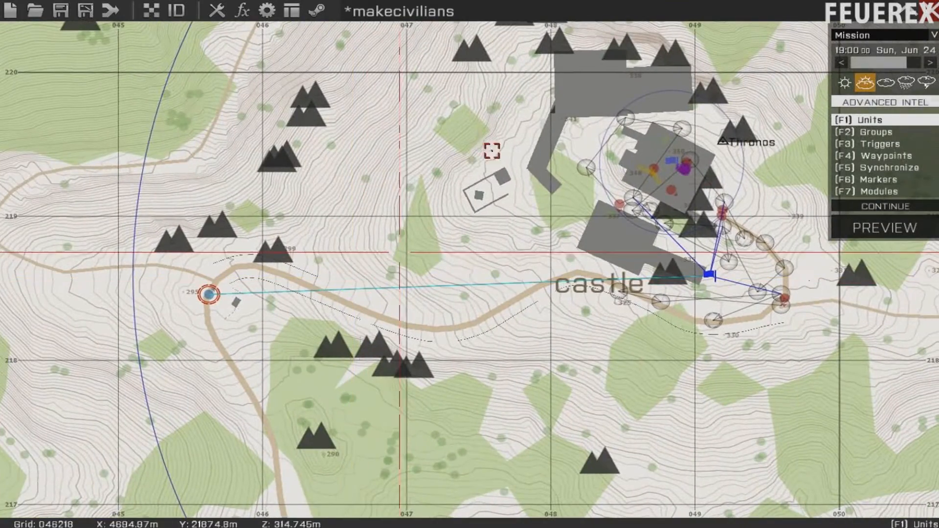
right_click_drag(440, 224, 297, 255)
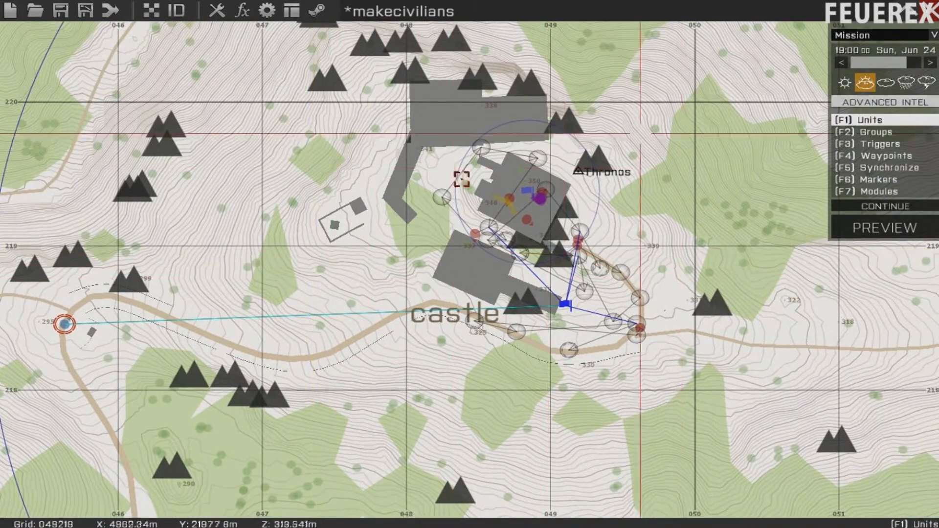
scroll(674, 328, "up", 3)
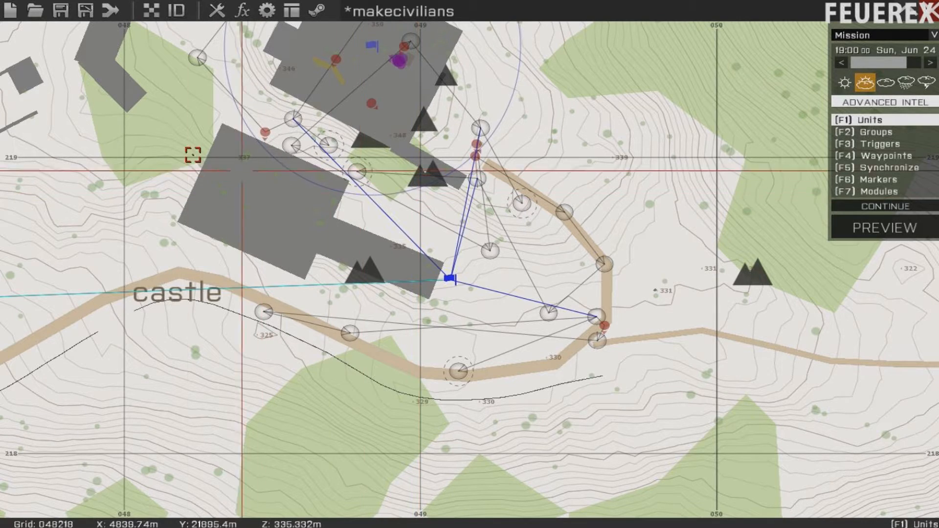
left_click(61, 10)
Inspect the initialization code of the western Rifleman (Light) inside the castle, covering disableAI "move" and setunitpos "up".
scroll(144, 89, "down", 5)
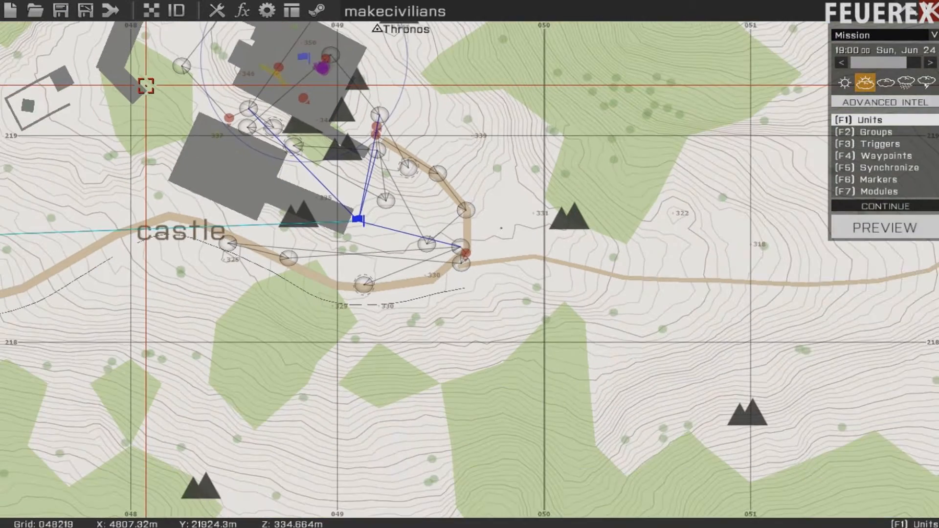
scroll(282, 228, "up", 5)
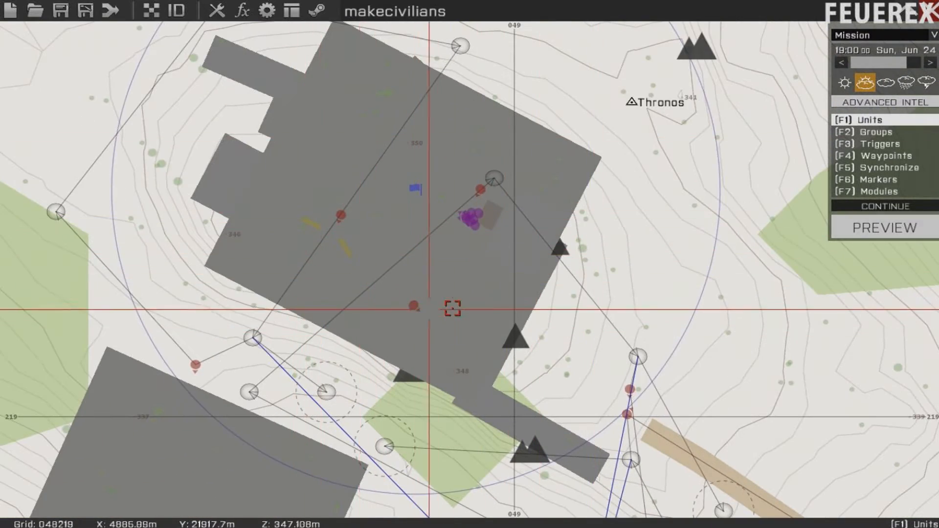
scroll(471, 296, "up", 3)
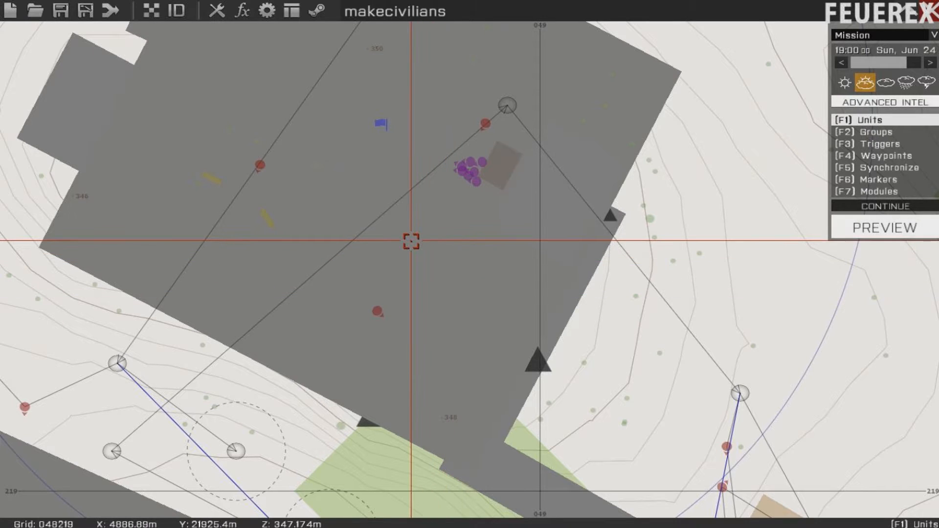
scroll(398, 240, "down", 1)
scroll(397, 240, "down", 2)
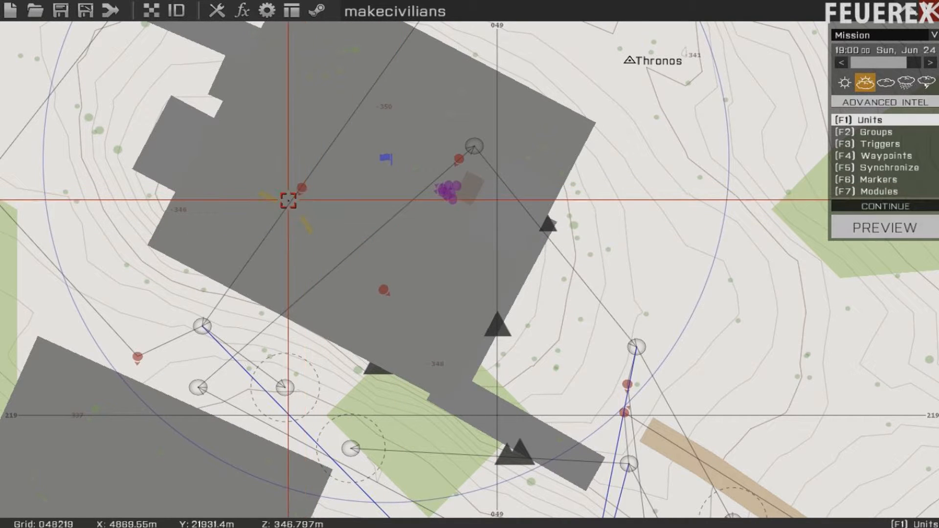
double_click(301, 186)
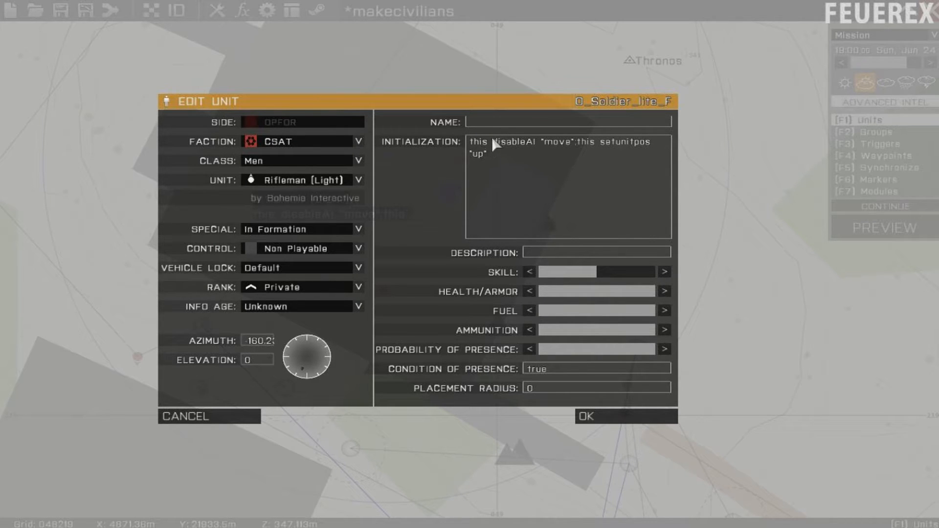
left_click(536, 141)
left_click_drag(545, 140, 563, 140)
left_click(551, 151)
key("Return")
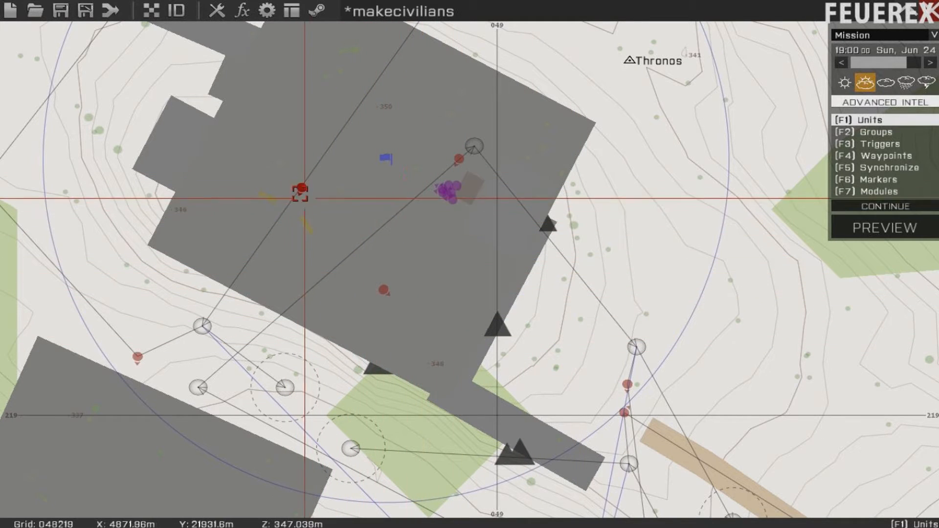
Inspect the disableai and setunitpos initialization code of two civilians grouped inside the castle, leaving both units unedited.
scroll(294, 206, "up", 3)
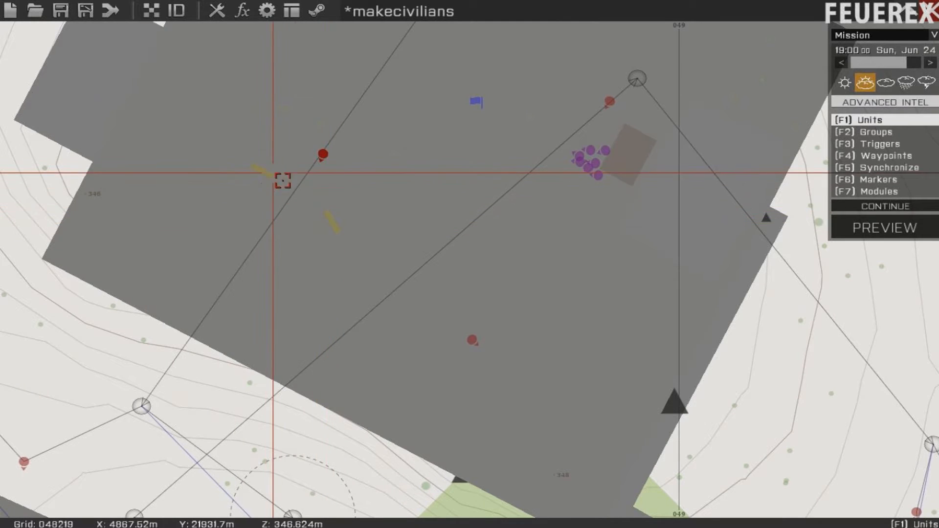
scroll(430, 221, "down", 2)
right_click_drag(519, 224, 491, 239)
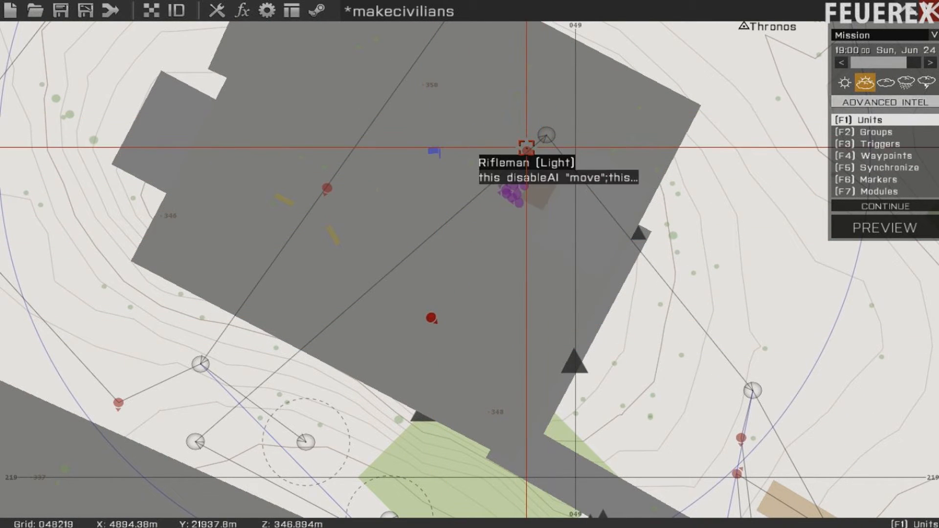
scroll(482, 230, "down", 1)
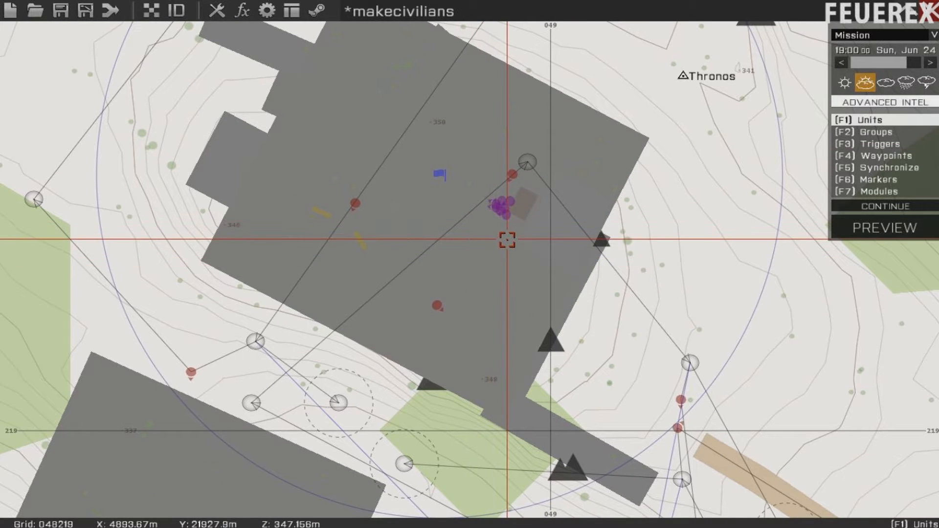
scroll(470, 220, "up", 1)
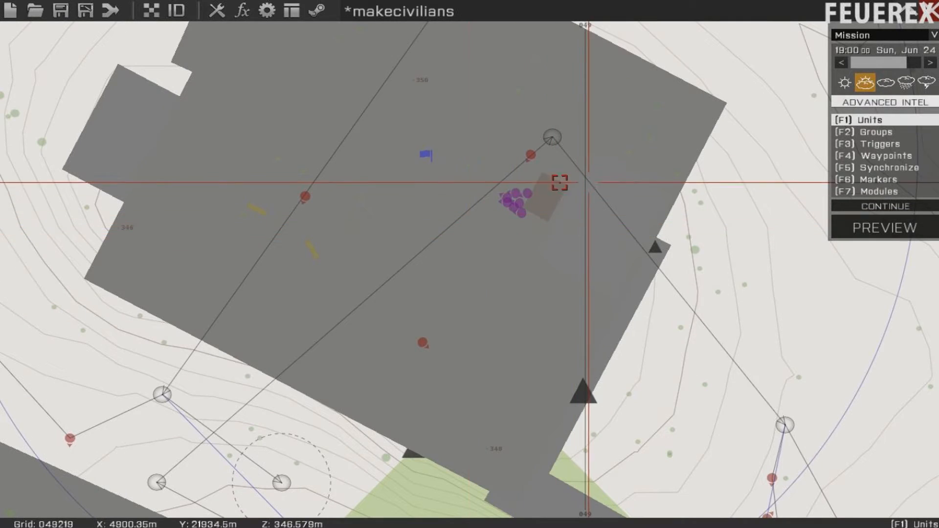
scroll(562, 178, "up", 2)
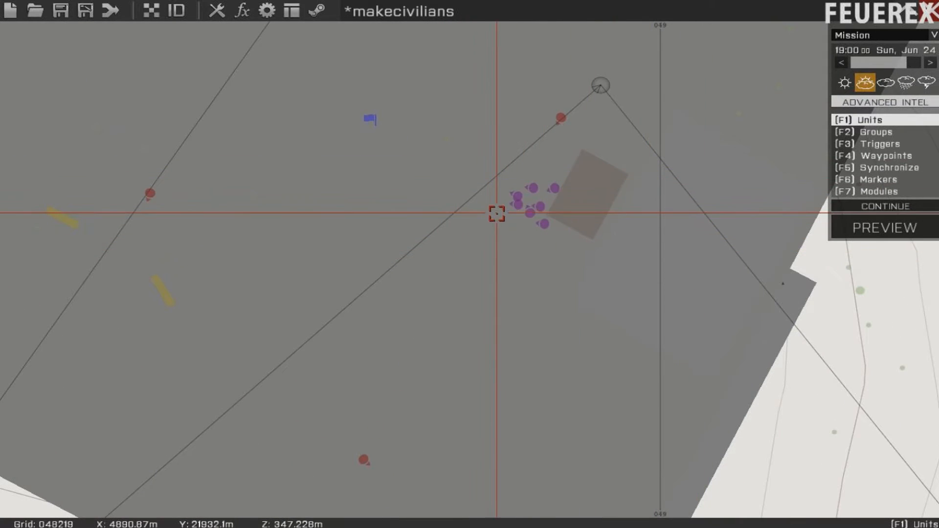
double_click(560, 185)
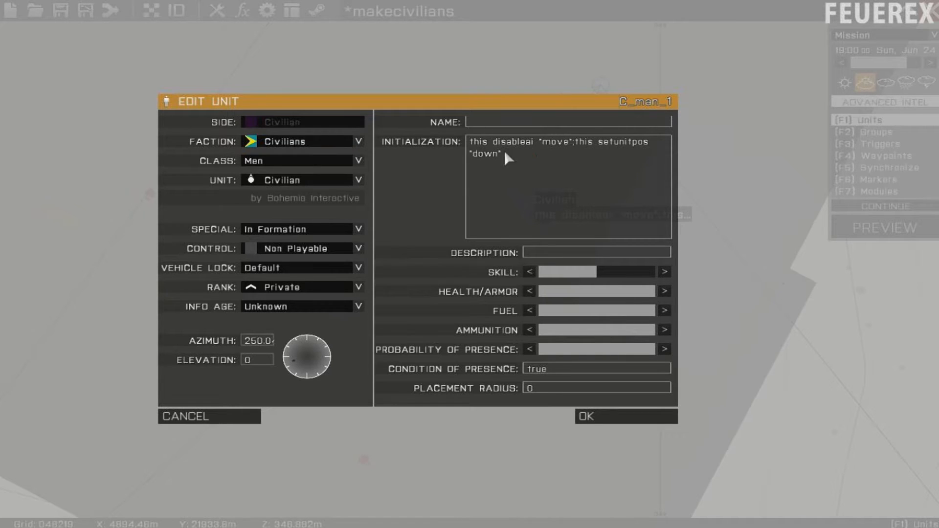
key("Escape")
double_click(546, 191)
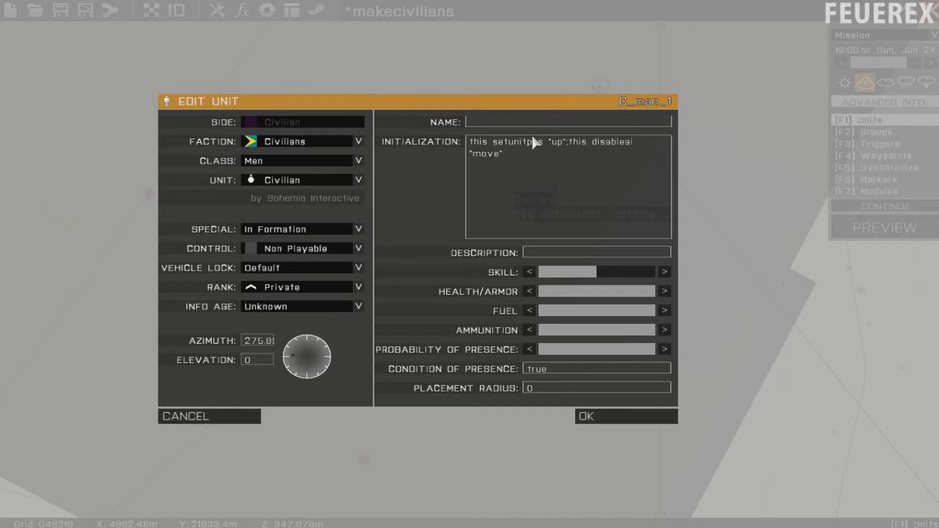
key("Escape")
Save the mission again under its current name.
scroll(556, 176, "down", 4)
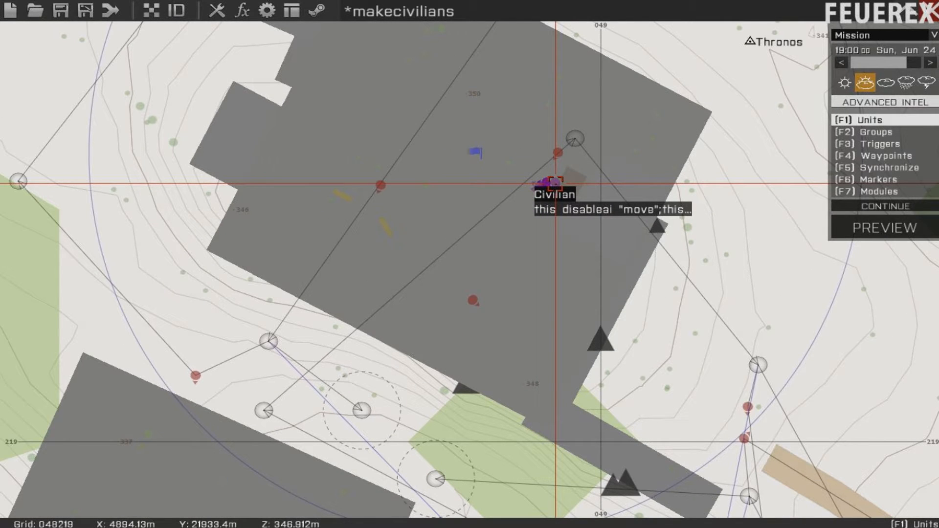
left_click(60, 11)
scroll(611, 225, "down", 3)
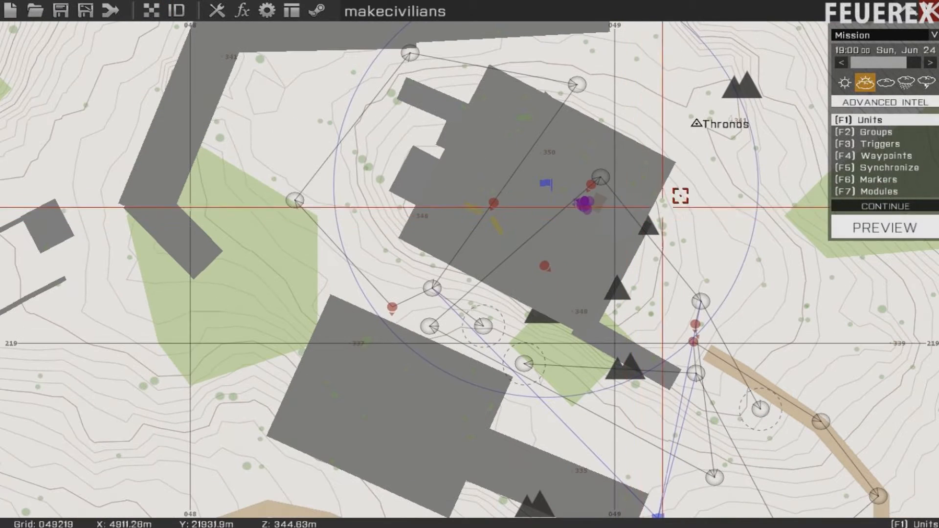
Review the civilian-count trigger in the castle, the route from the player's start, and the layout of guards, civilians and patrol waypoints.
mouse_move(546, 185)
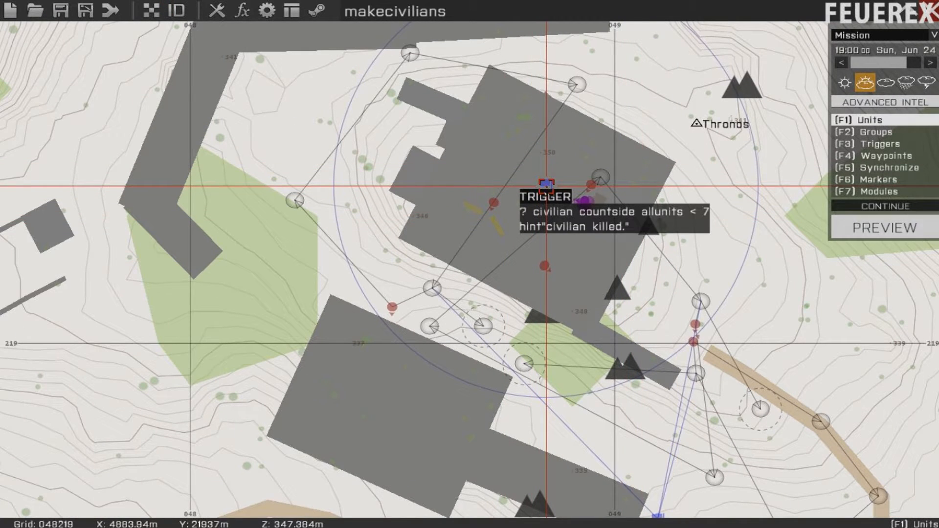
scroll(455, 374, "down", 2)
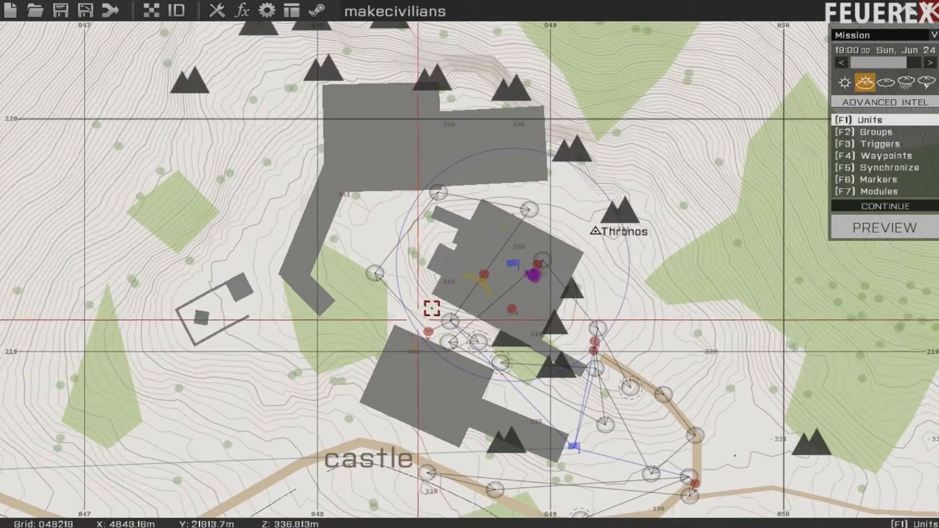
right_click_drag(427, 315, 640, 130)
scroll(568, 166, "down", 2)
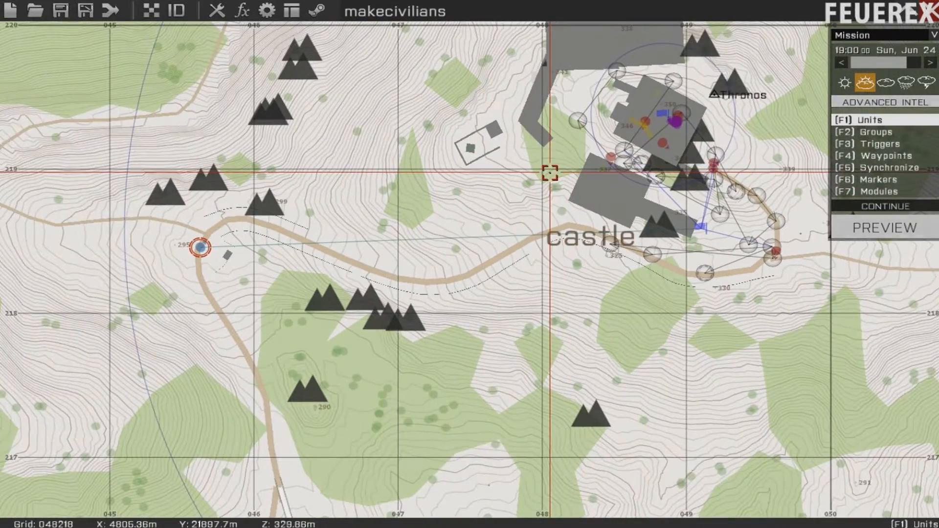
scroll(564, 201, "down", 2)
right_click_drag(506, 198, 423, 282)
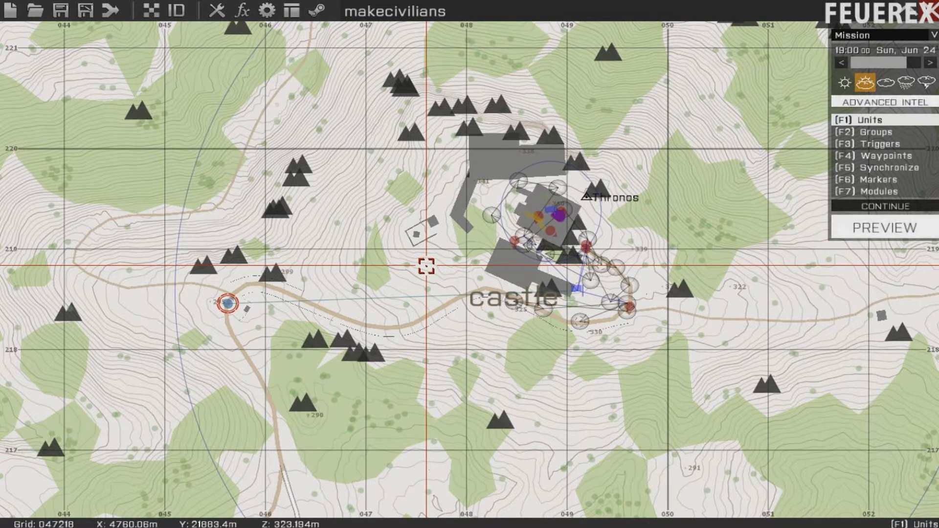
right_click_drag(329, 291, 350, 307)
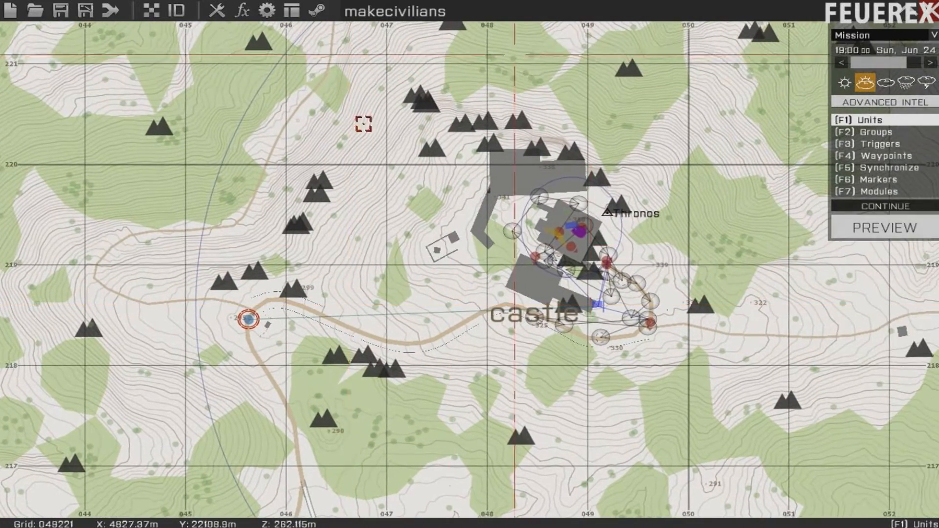
scroll(264, 362, "up", 3)
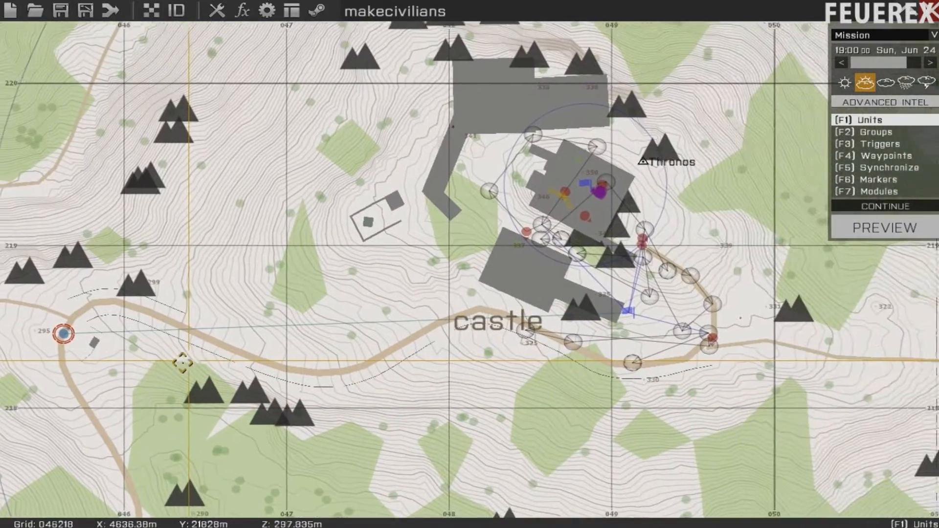
right_click_drag(182, 362, 225, 373)
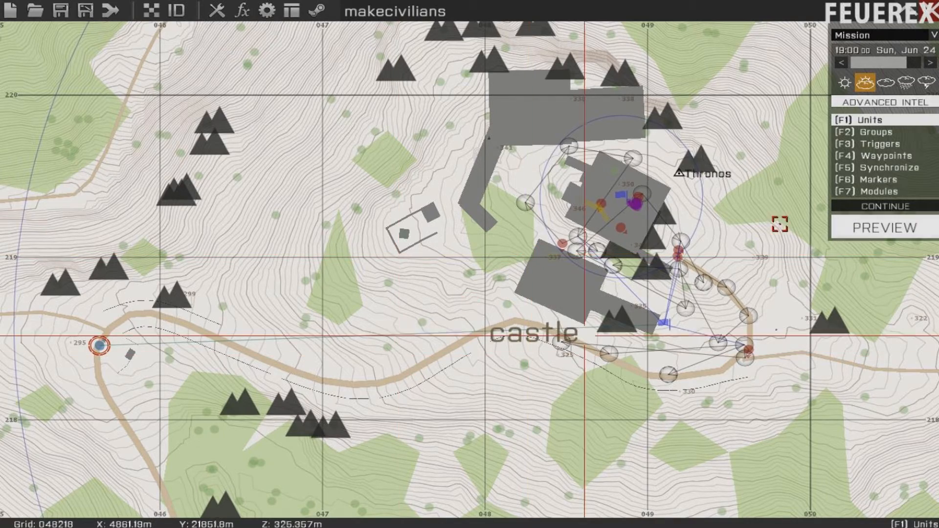
scroll(733, 173, "up", 3)
scroll(576, 216, "up", 6)
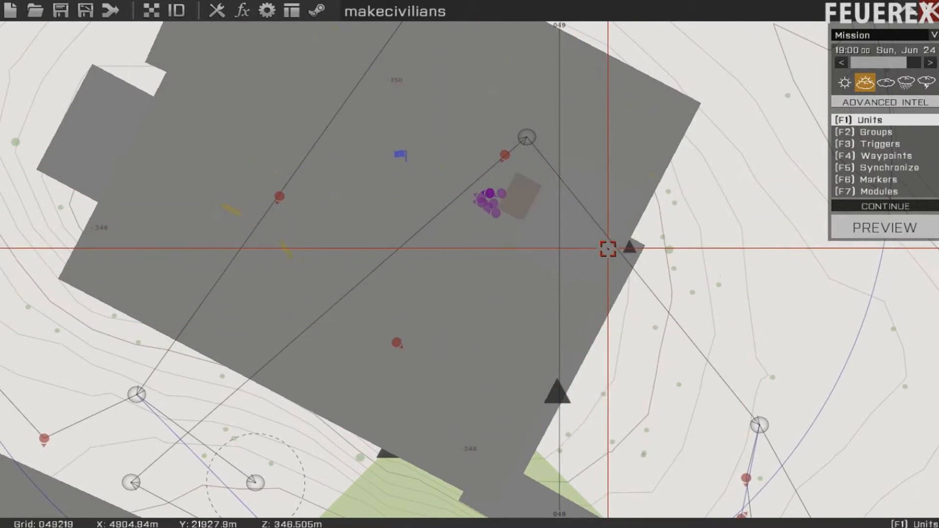
scroll(574, 255, "down", 7)
scroll(601, 258, "down", 3)
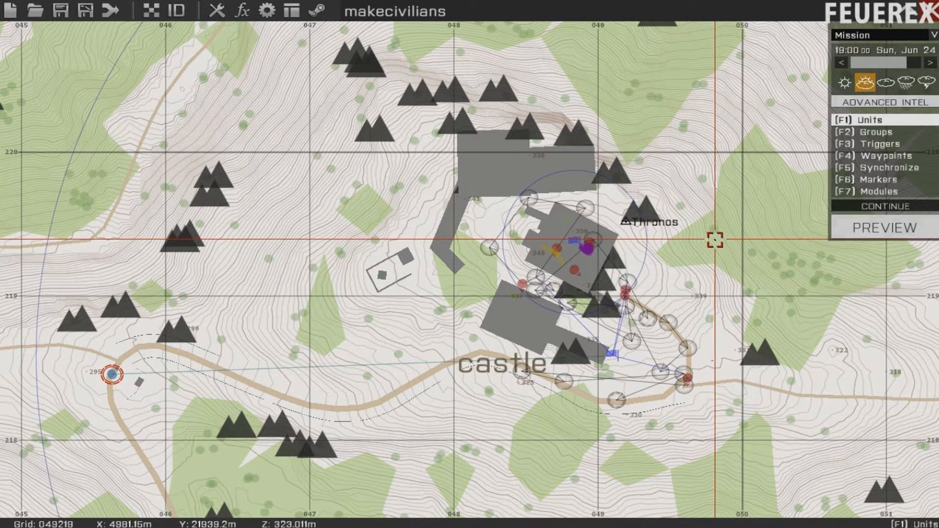
right_click_drag(715, 289, 644, 272)
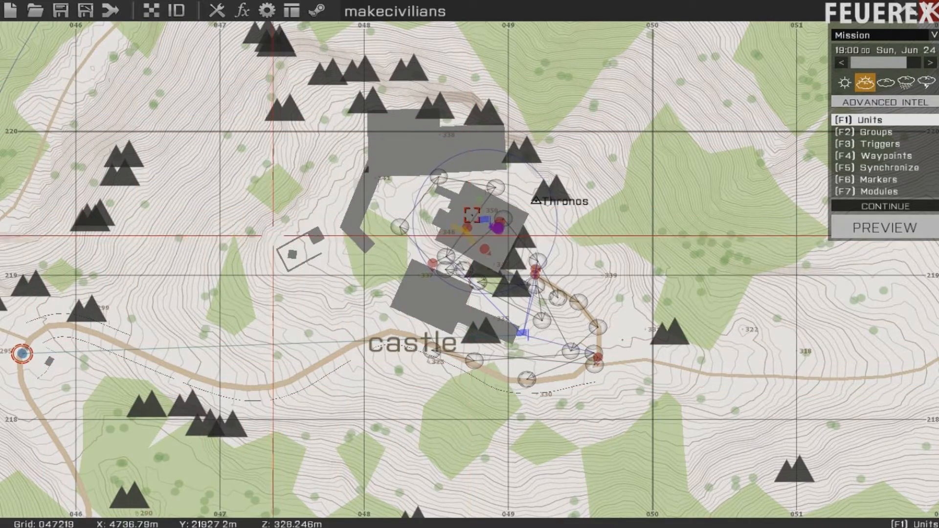
scroll(631, 246, "up", 3)
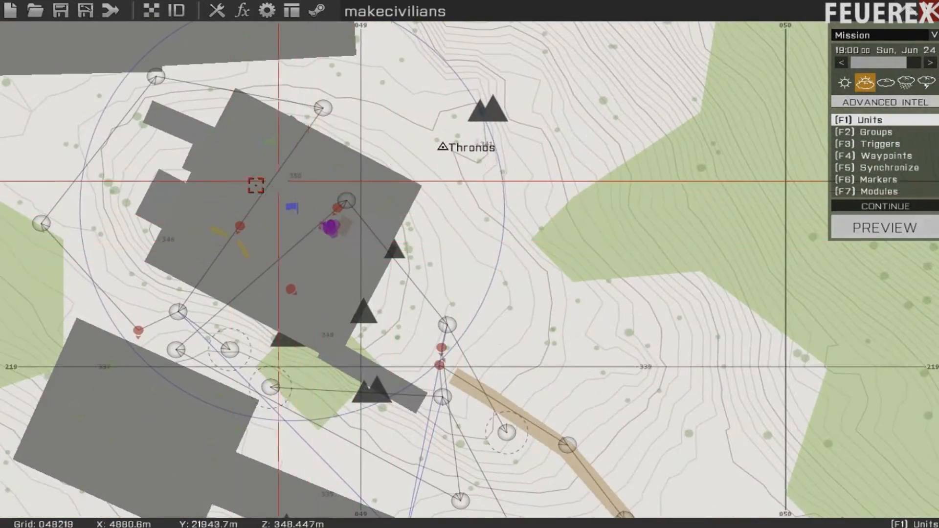
scroll(278, 180, "up", 3)
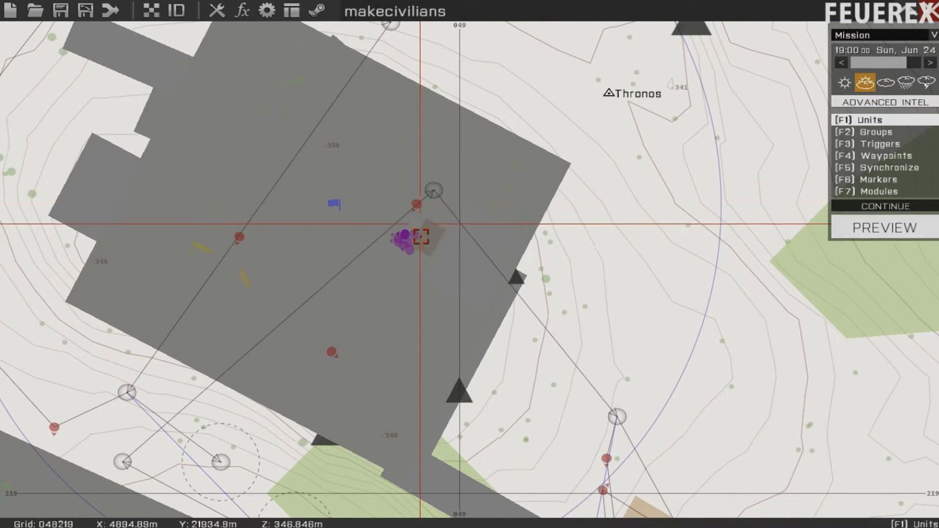
Duplicate the western Rifleman (Light) inside the castle, placing the copy just south of the civilian group and facing it west.
scroll(416, 242, "up", 2)
left_click(184, 239)
key("ctrl+c")
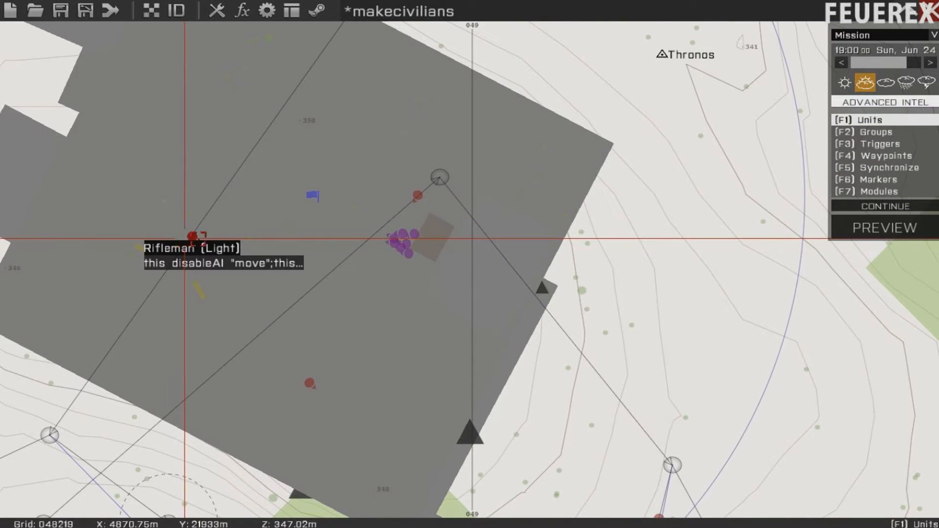
key("ctrl+v")
left_click_drag(267, 282, 387, 316)
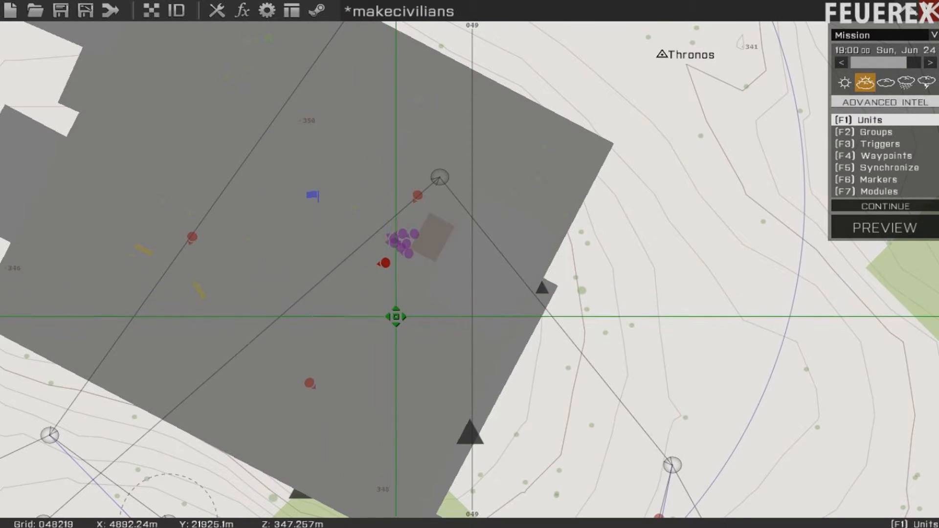
Review the castle layout, covering the guards, civilians, patrol waypoints, the eastern access road and the terrain around the detection area.
scroll(399, 316, "down", 5)
right_click_drag(656, 294, 605, 187)
scroll(631, 125, "down", 2)
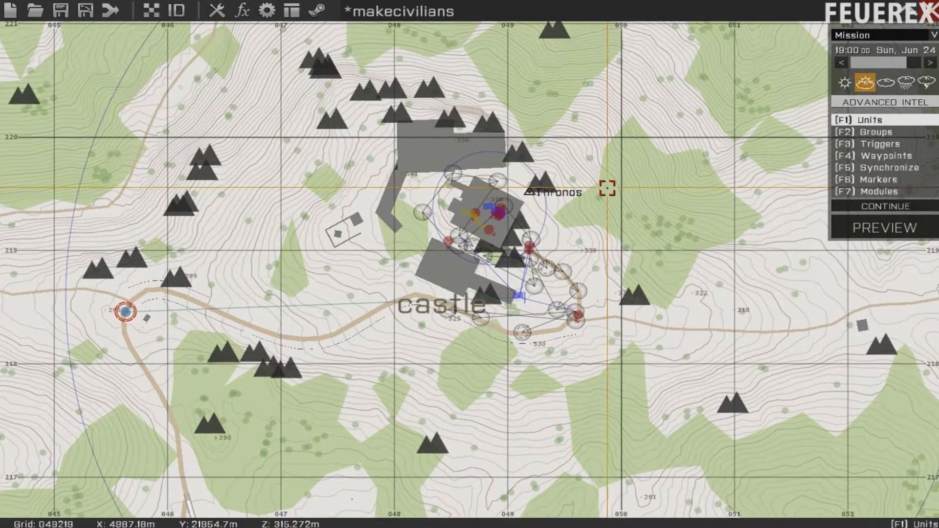
scroll(593, 199, "up", 3)
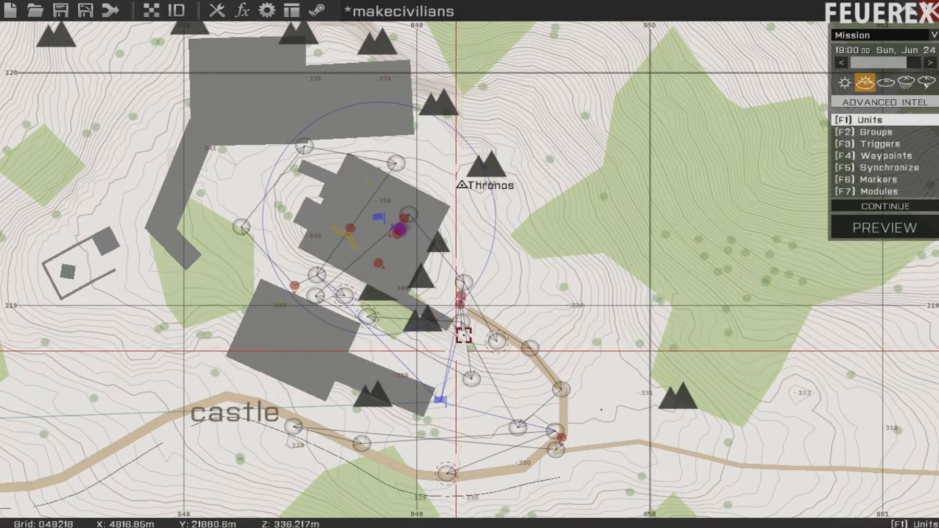
scroll(494, 311, "up", 3)
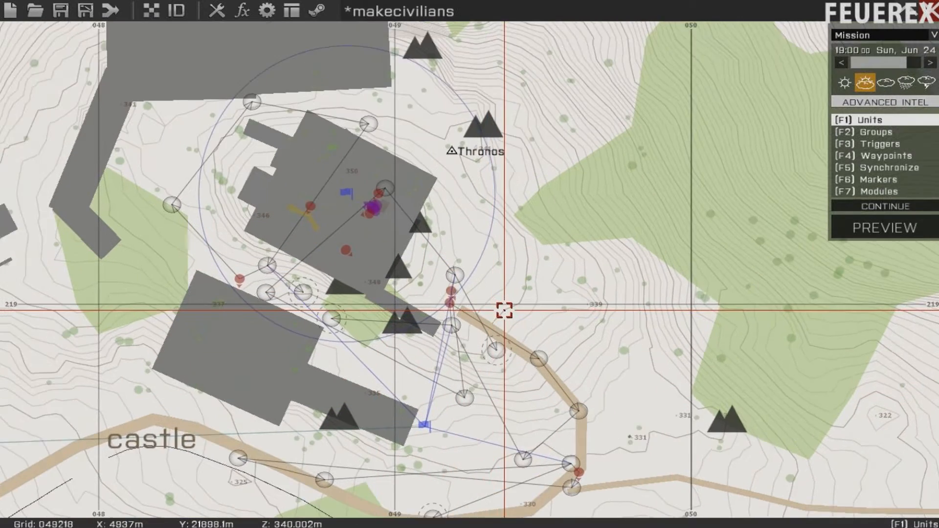
right_click_drag(530, 307, 542, 223)
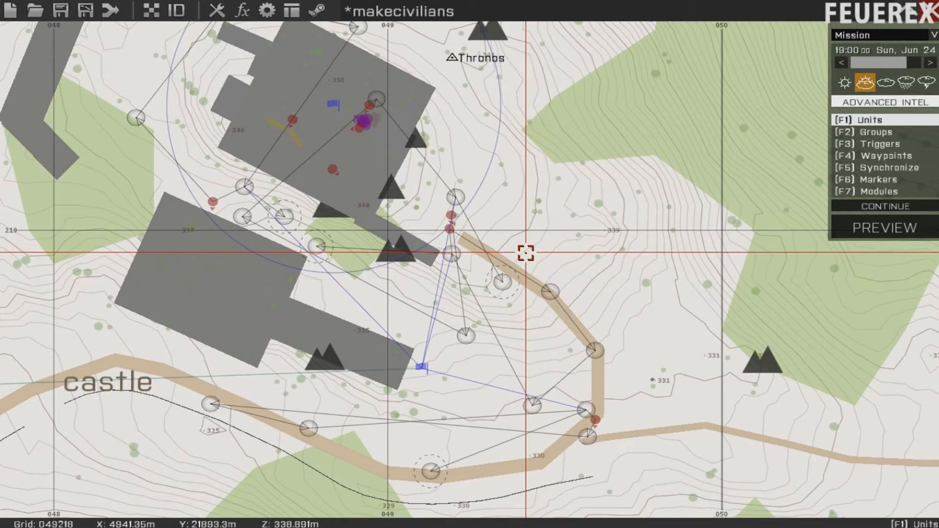
scroll(526, 253, "down", 5)
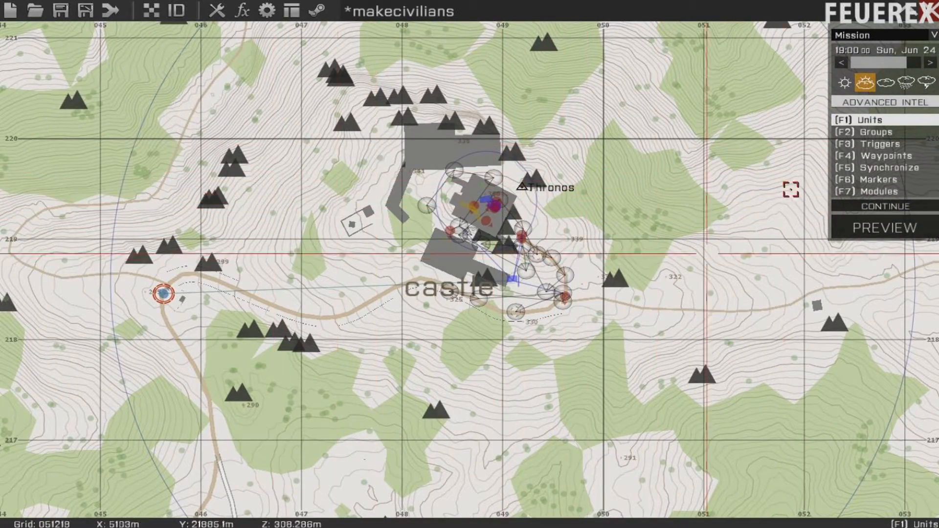
right_click_drag(760, 235, 672, 286)
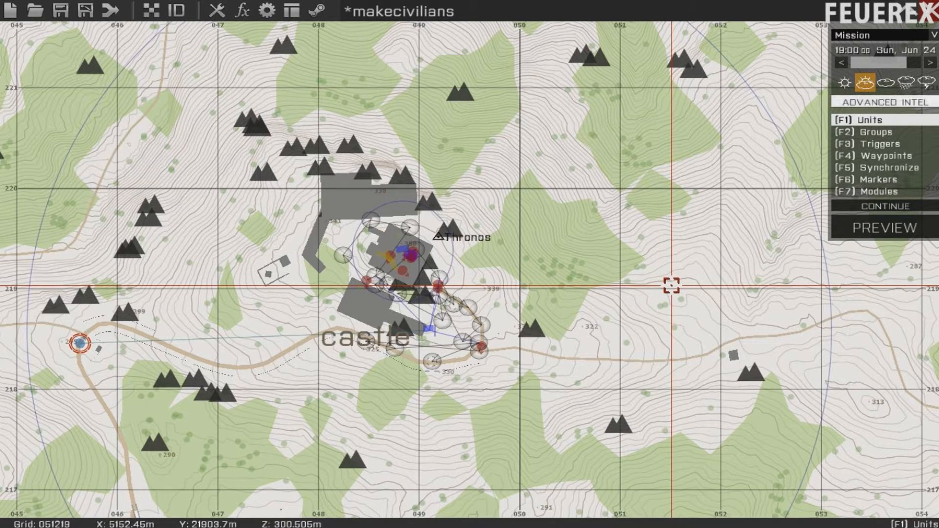
scroll(433, 251, "up", 6)
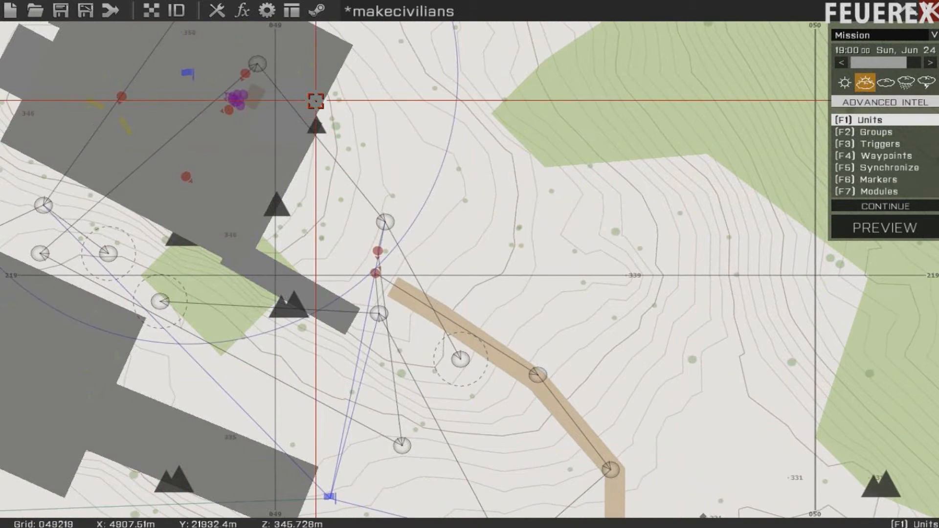
right_click_drag(315, 101, 573, 159)
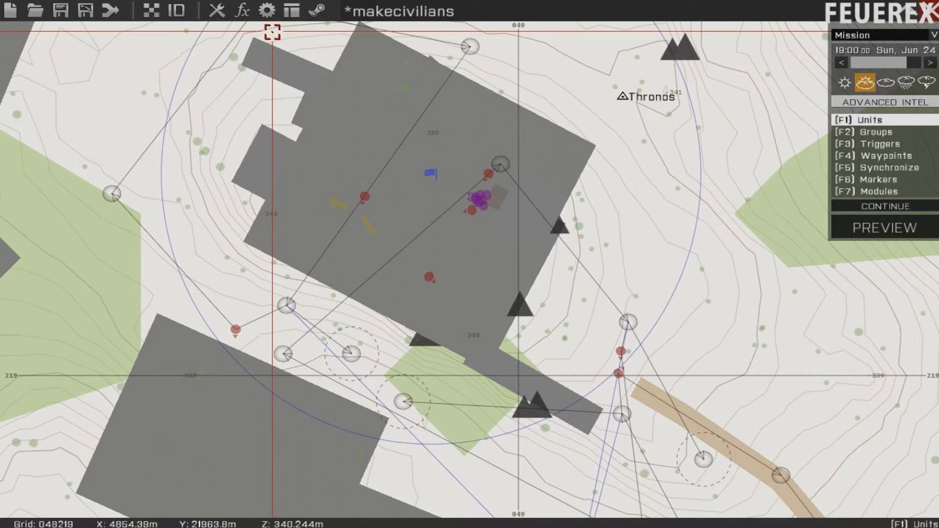
scroll(323, 120, "down", 3)
right_click_drag(84, 118, 371, 272)
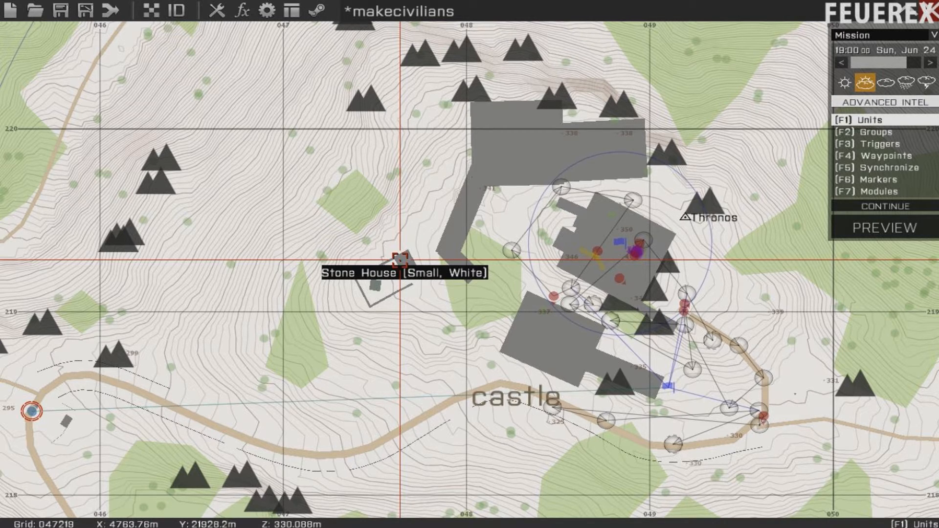
Save the mission under its current name.
scroll(400, 259, "down", 5)
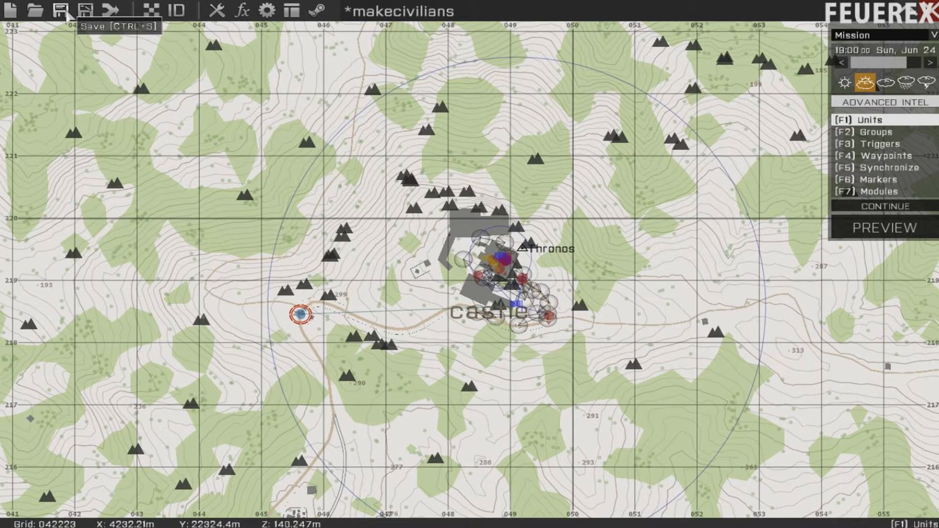
left_click(68, 15)
right_click_drag(434, 163, 414, 132)
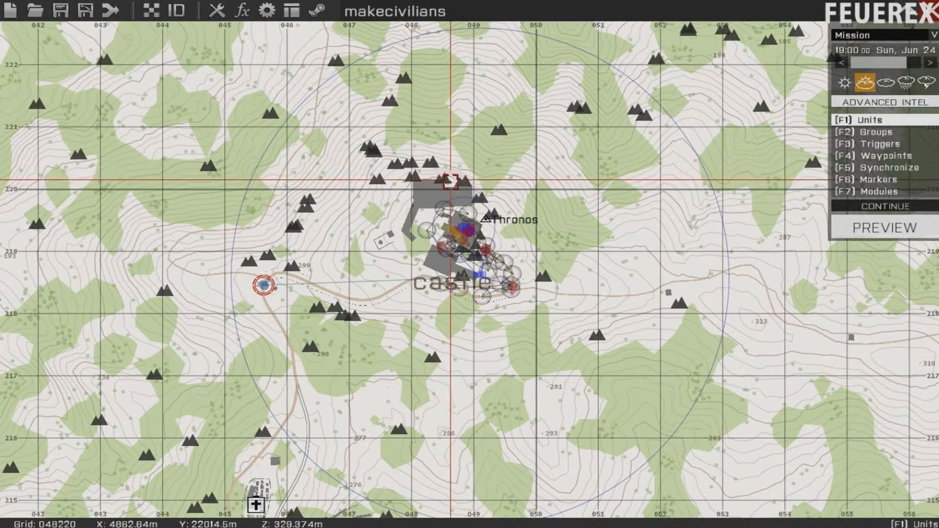
Move the player's Rifleman from the western road junction to the road just southwest of the castle.
scroll(523, 277, "up", 3)
scroll(526, 280, "up", 3)
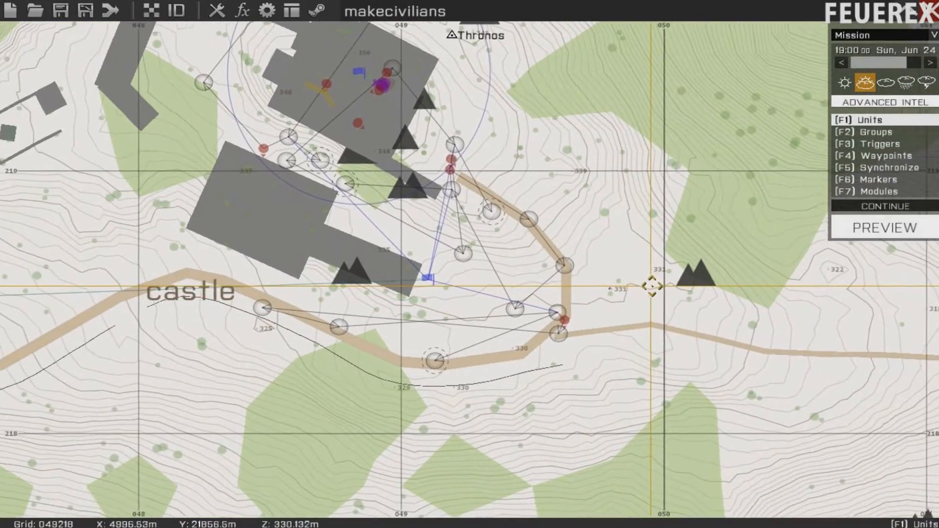
scroll(636, 262, "down", 4)
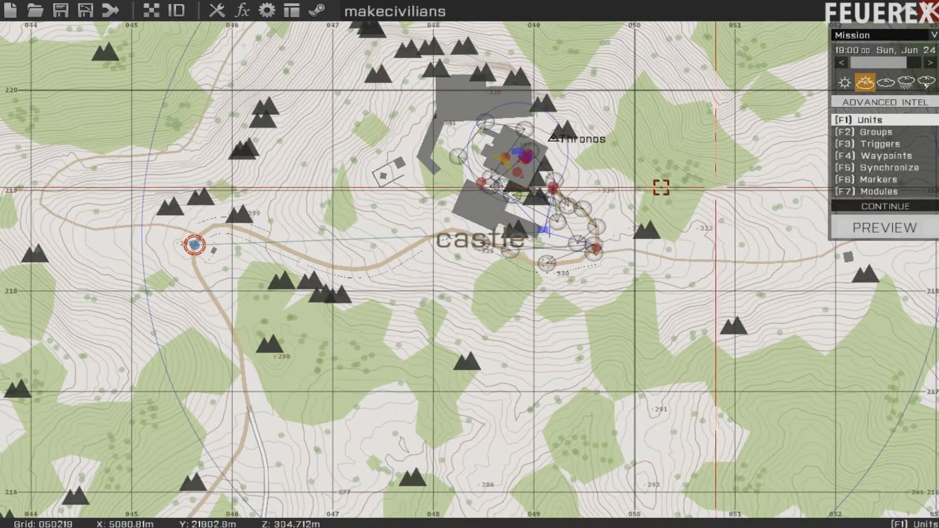
right_click_drag(620, 153, 577, 202)
scroll(146, 294, "up", 3)
left_click_drag(139, 277, 491, 267)
right_click_drag(491, 267, 325, 266)
mouse_move(325, 266)
left_mouse_down()
mouse_move(409, 277)
mouse_move(433, 262)
mouse_move(433, 278)
left_mouse_up()
scroll(435, 261, "up", 3)
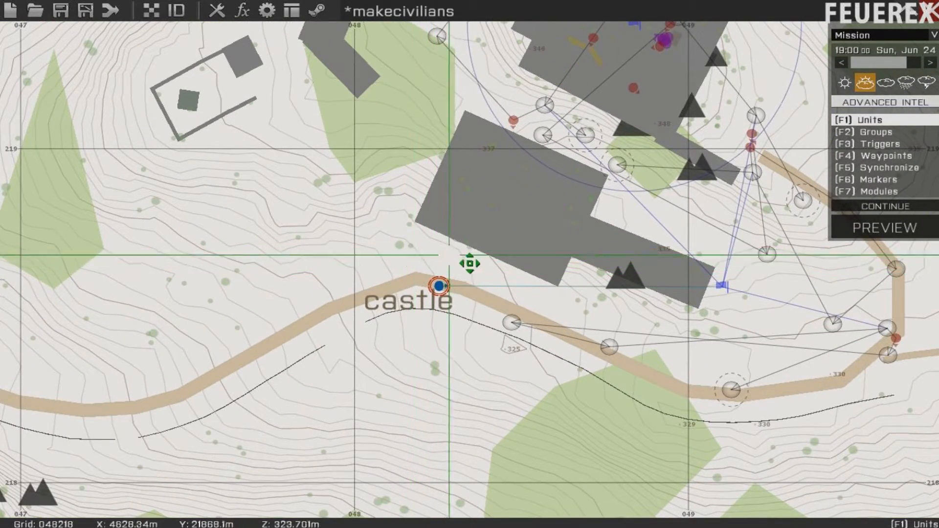
Inspect the player Rifleman's initialization code, covering allowdamage false and setcaptive true, leaving the unit unedited.
scroll(430, 244, "down", 3)
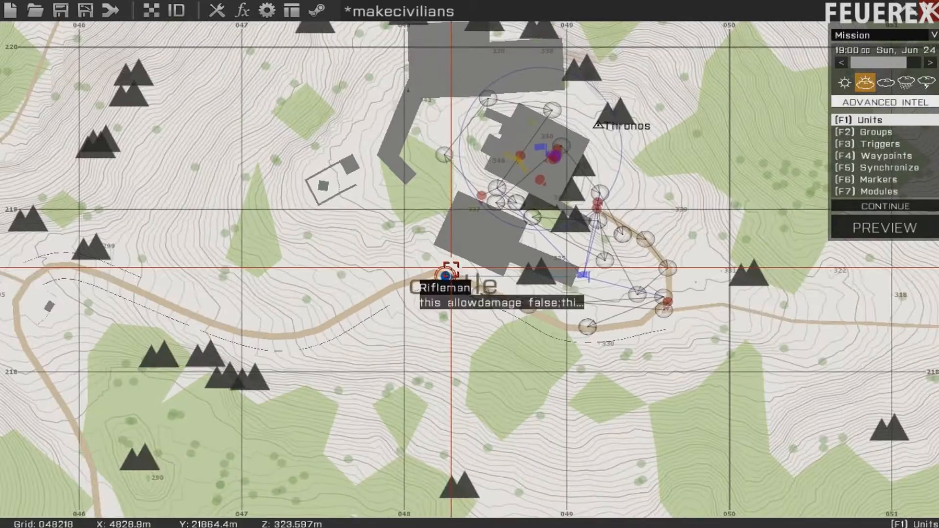
right_click_drag(420, 248, 326, 266)
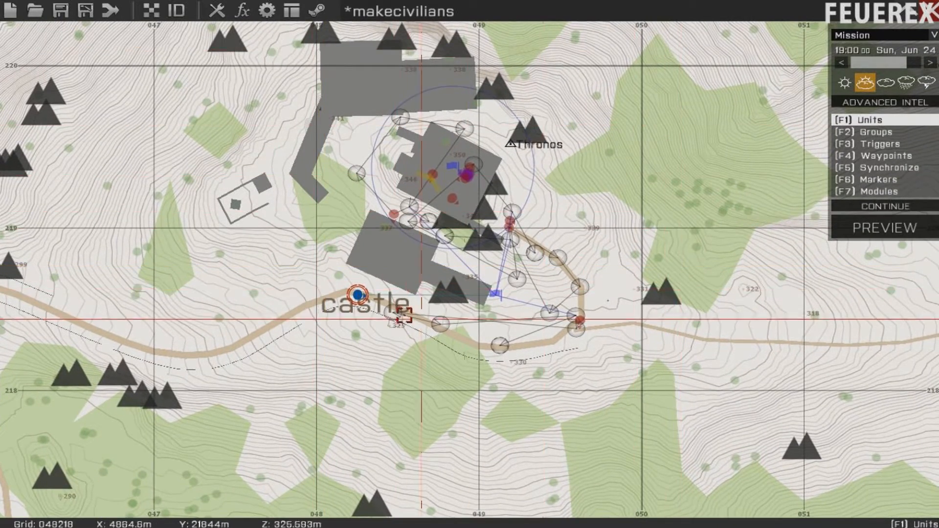
scroll(330, 294, "up", 3)
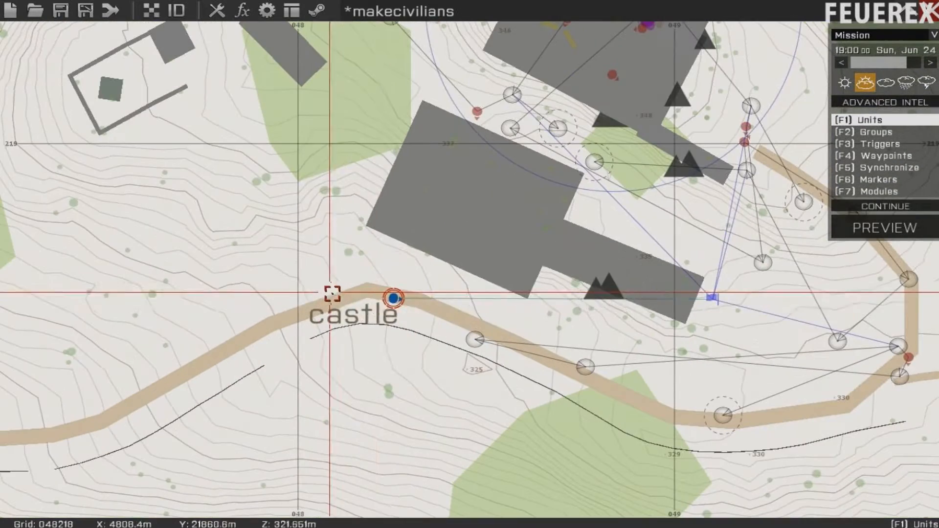
double_click(394, 297)
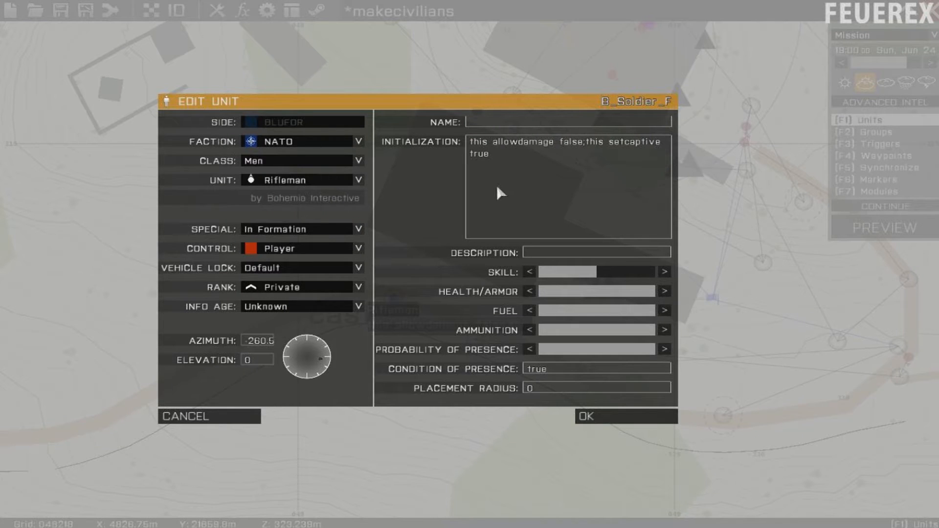
key("Escape")
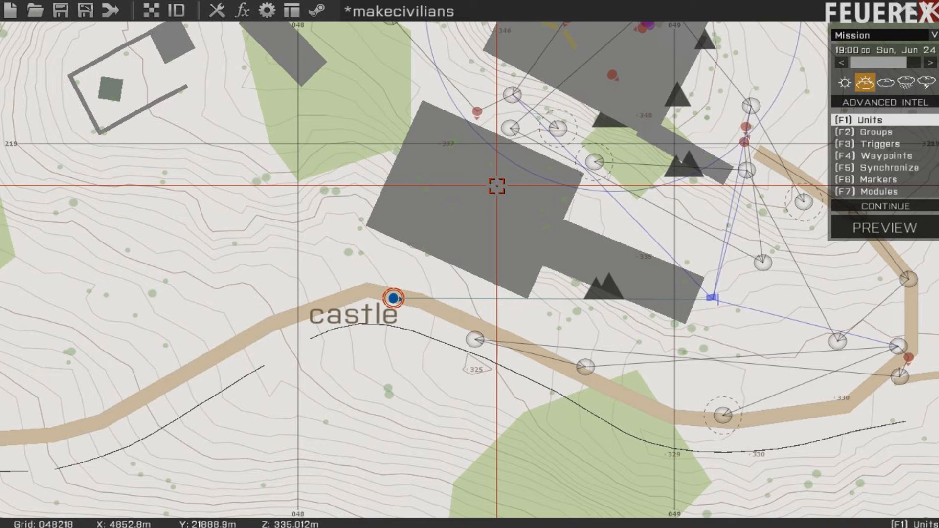
Begin inserting a new object beside the castle civilians with its side set to Empty.
scroll(226, 258, "down", 3)
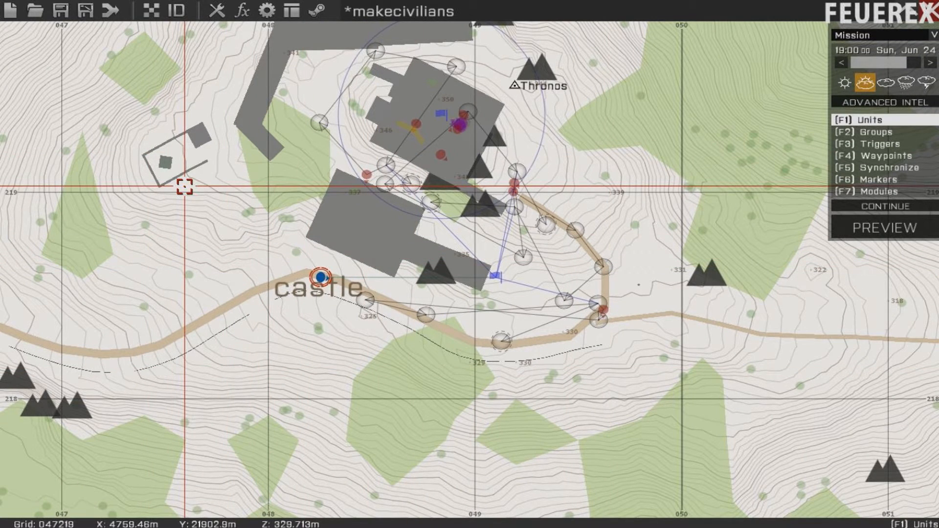
right_click_drag(241, 182, 176, 268)
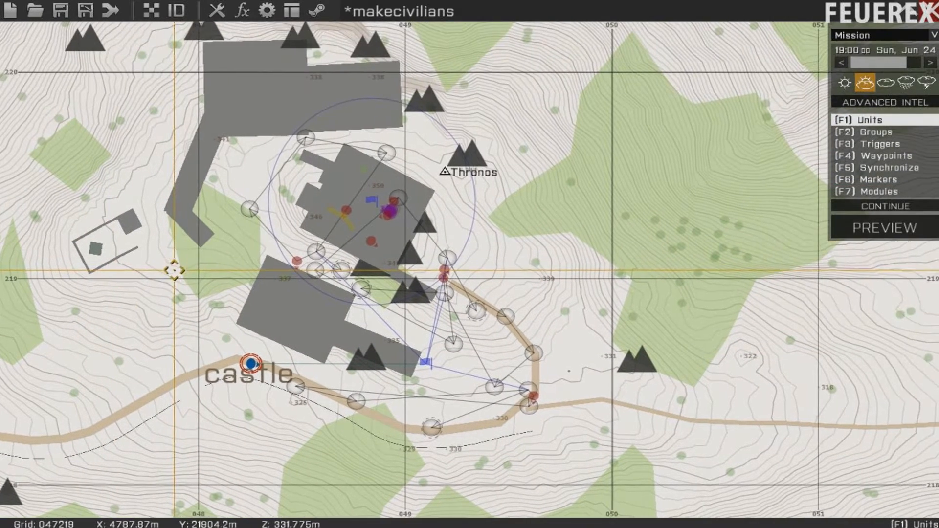
scroll(436, 251, "up", 5)
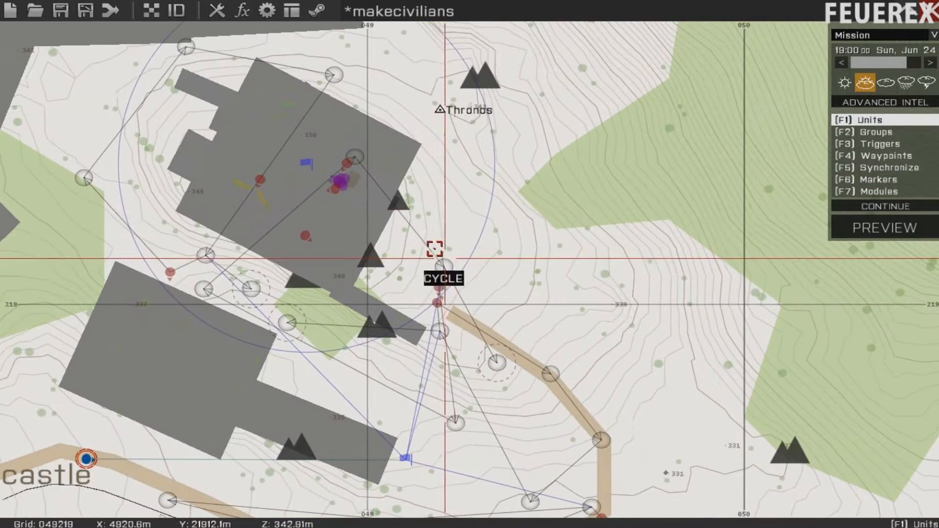
scroll(265, 205, "up", 3)
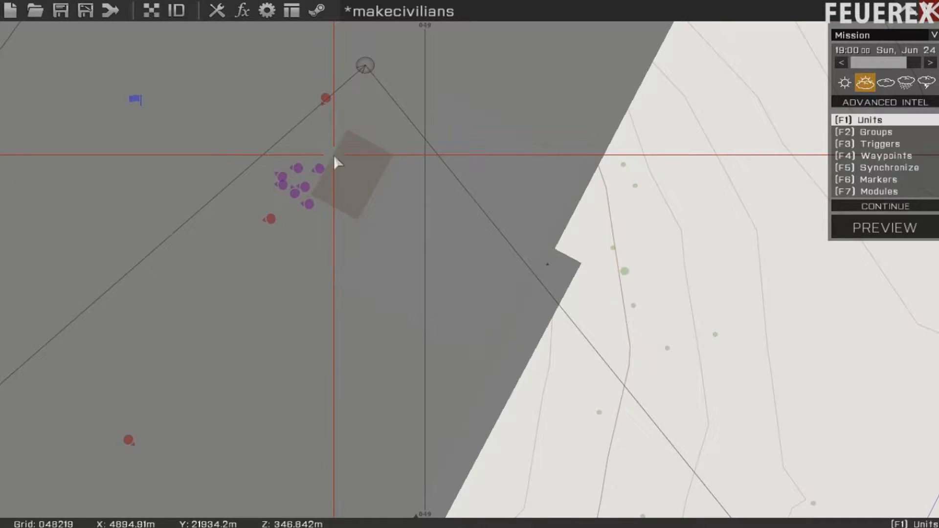
double_click(331, 155)
left_click(307, 128)
left_click(278, 205)
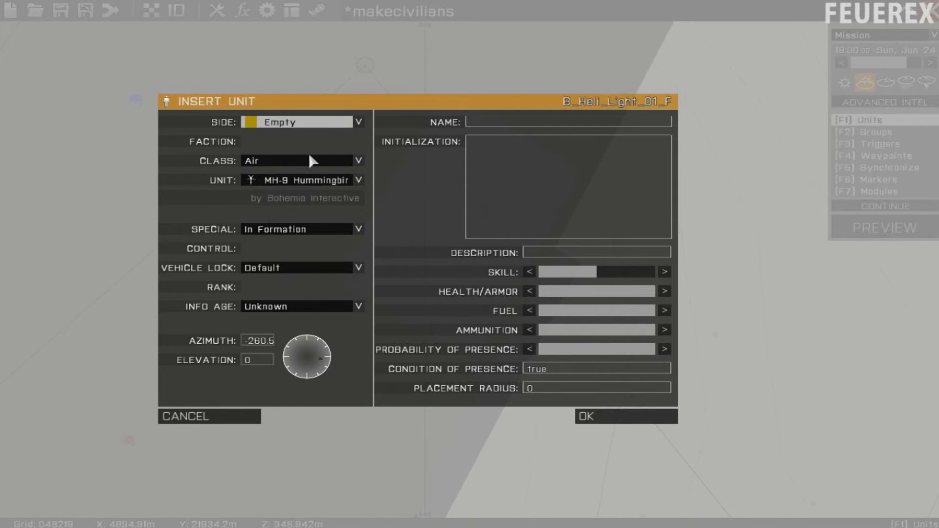
Place a Device (Assembled) from the Objects (Military) class, then move it just northwest of the civilians and rotate it.
left_click(328, 161)
scroll(364, 210, "down", 5)
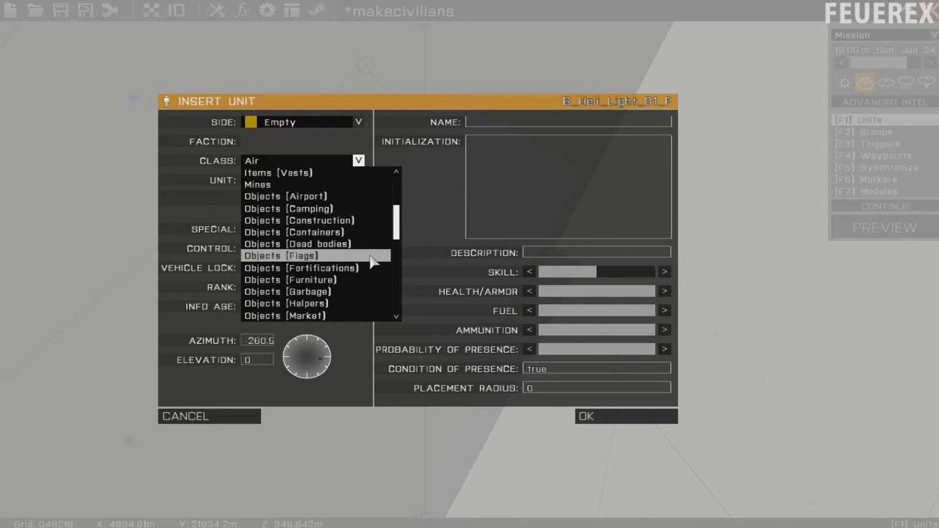
scroll(372, 259, "down", 2)
scroll(372, 259, "down", 4)
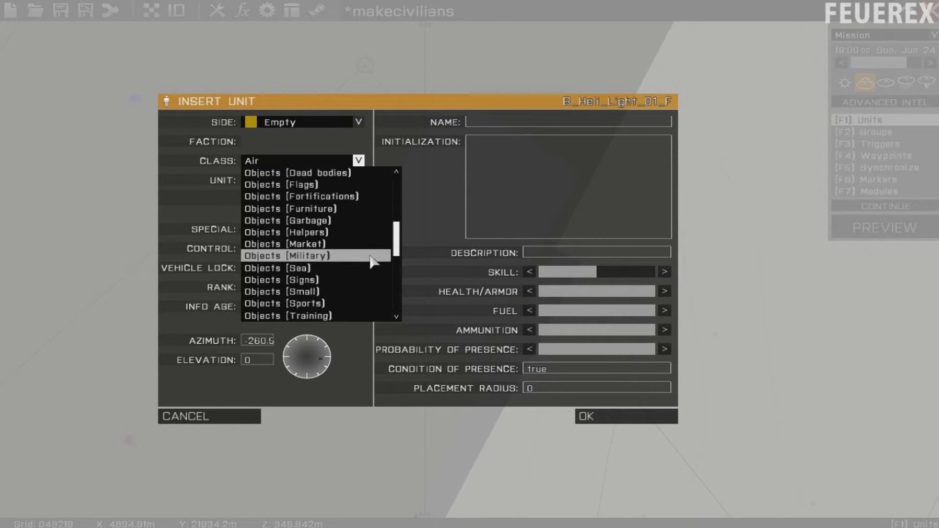
left_click(371, 256)
left_click(359, 180)
scroll(366, 213, "up", 4)
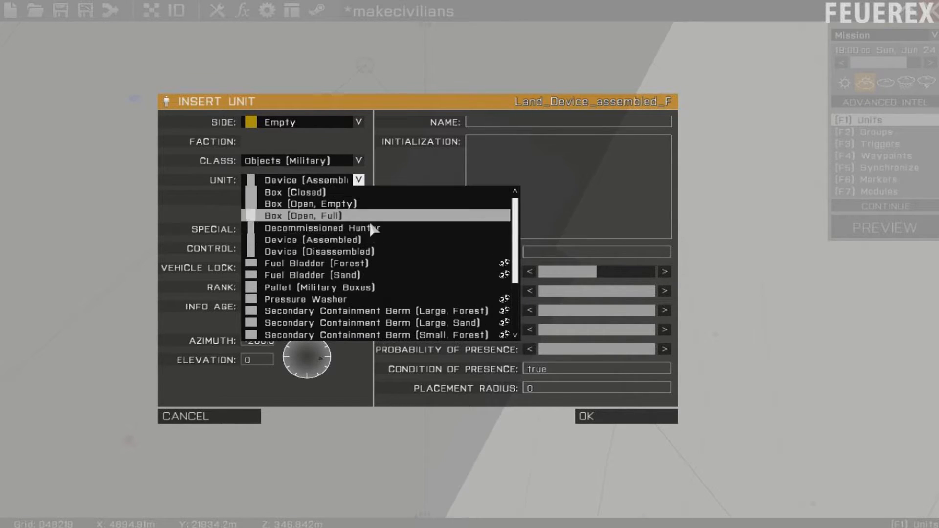
left_click(372, 240)
key("Return")
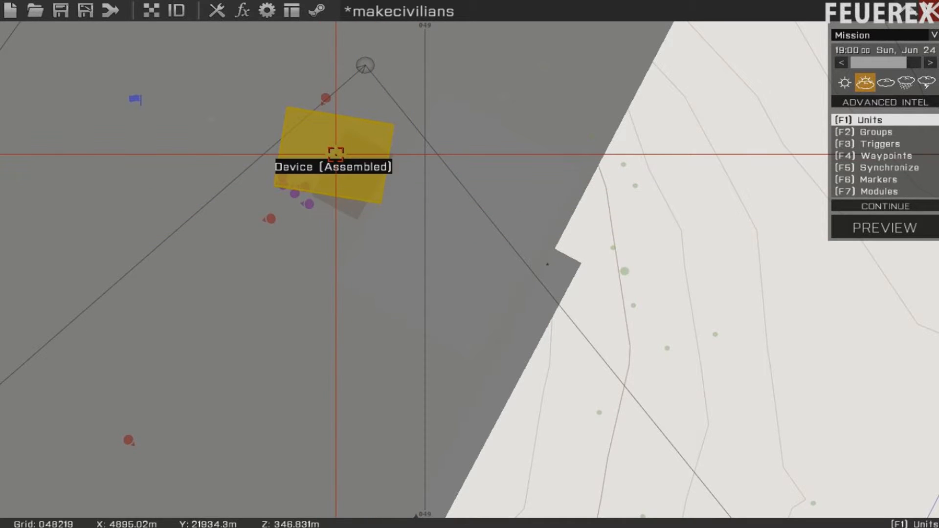
left_click_drag(328, 237, 239, 215)
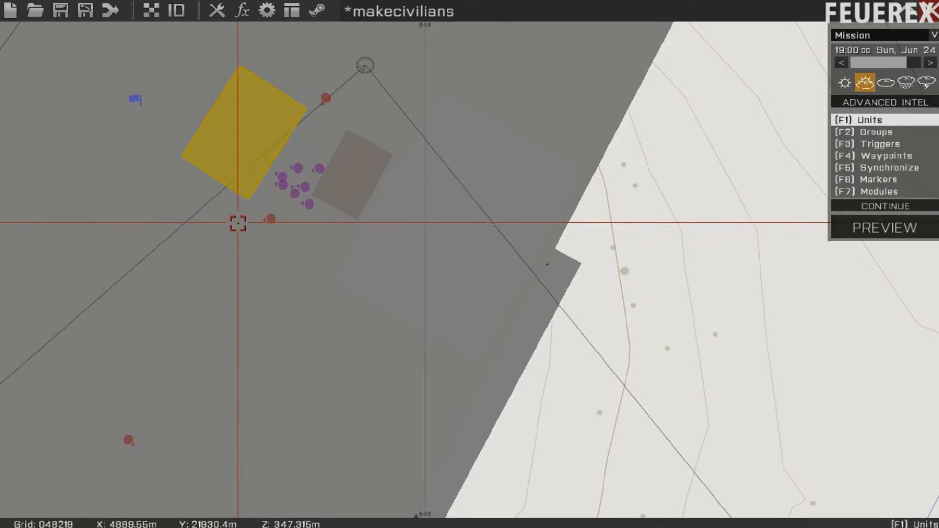
Save the mission with the newly placed device.
scroll(249, 134, "down", 6)
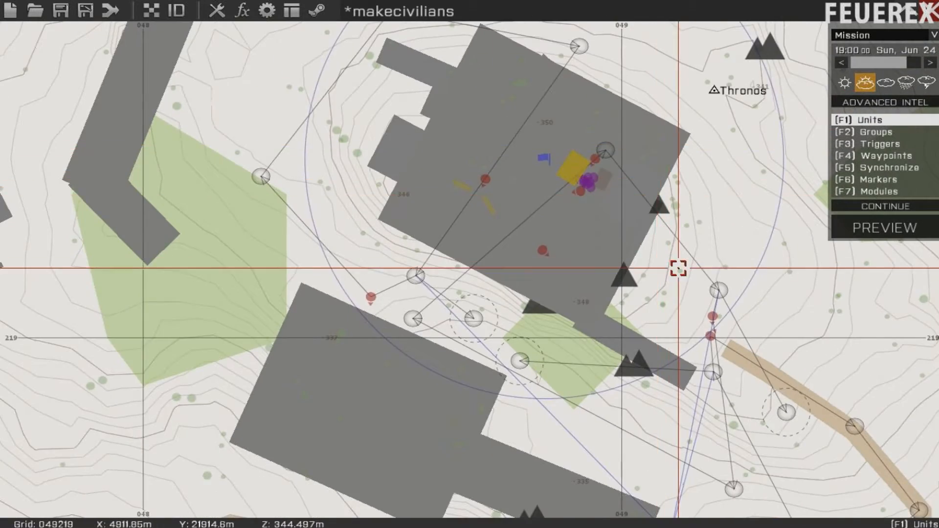
scroll(678, 268, "down", 2)
right_click_drag(677, 226, 504, 121)
left_click(60, 10)
scroll(526, 130, "down", 3)
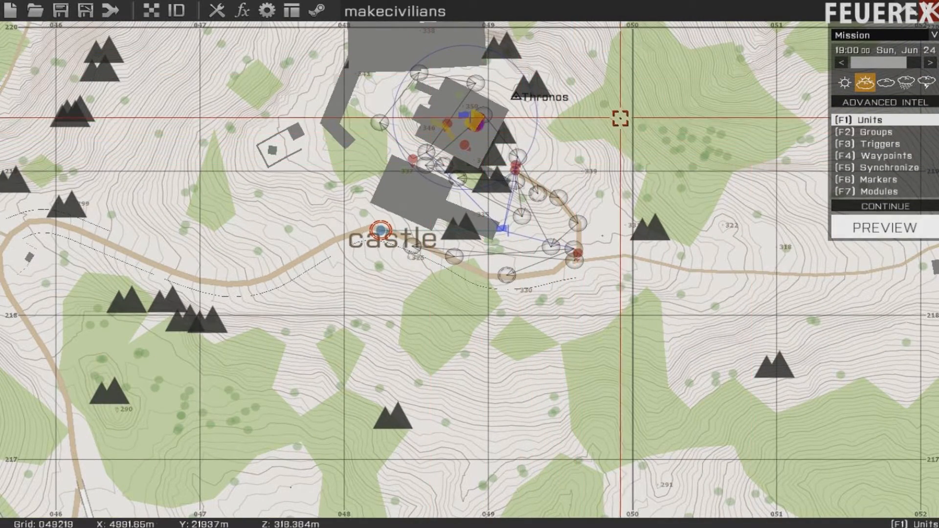
Insert a 50 by 50 ellipse trigger on the castle's southern side, with activation None and the Detected by OPFOR condition.
right_click_drag(598, 117, 617, 167)
scroll(606, 170, "up", 2)
key("F3")
right_click_drag(551, 180, 641, 109)
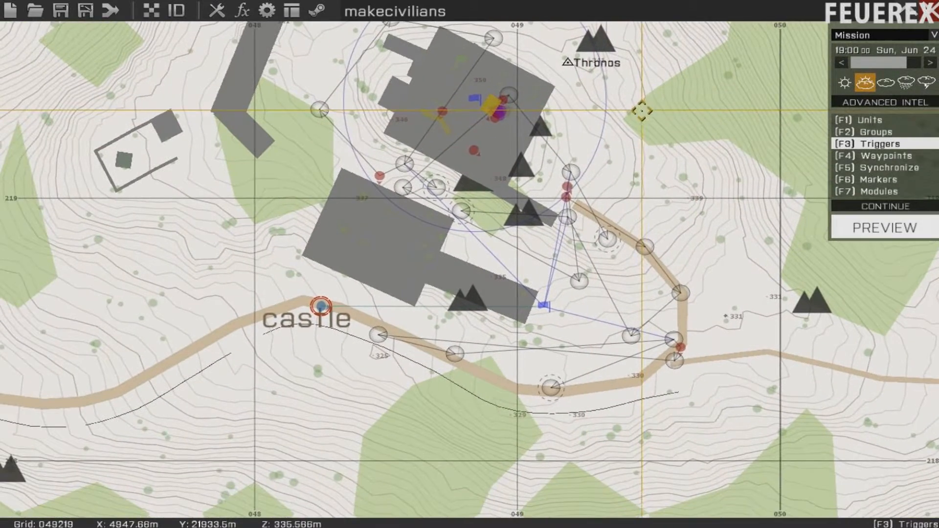
scroll(545, 226, "up", 1)
scroll(528, 245, "up", 1)
double_click(485, 274)
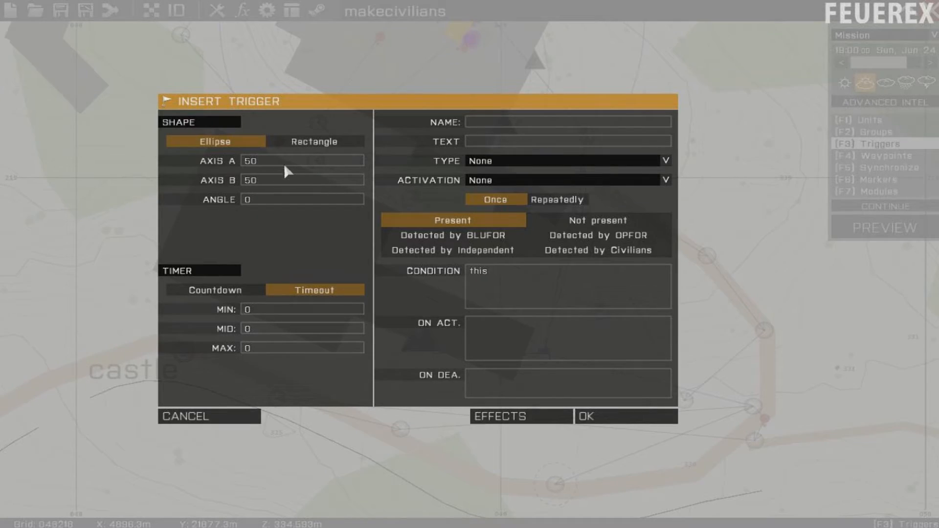
left_click(502, 183)
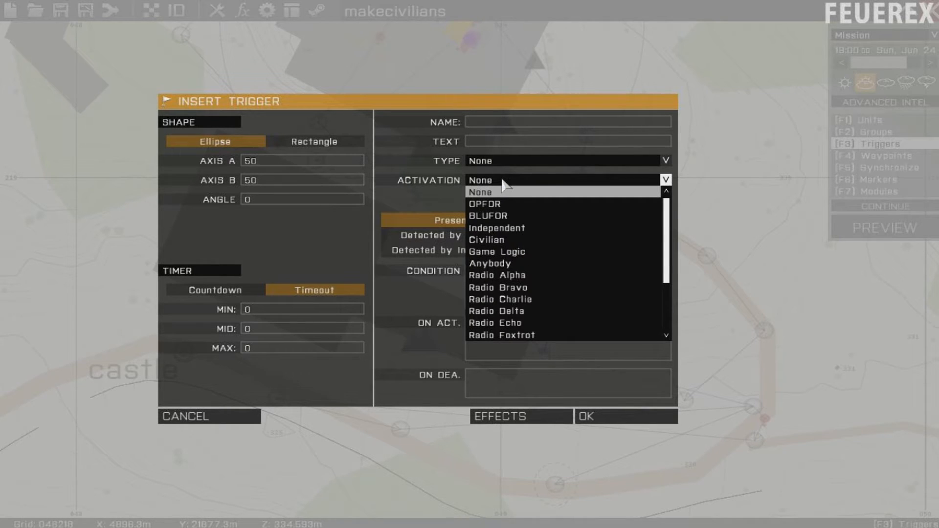
left_click(549, 193)
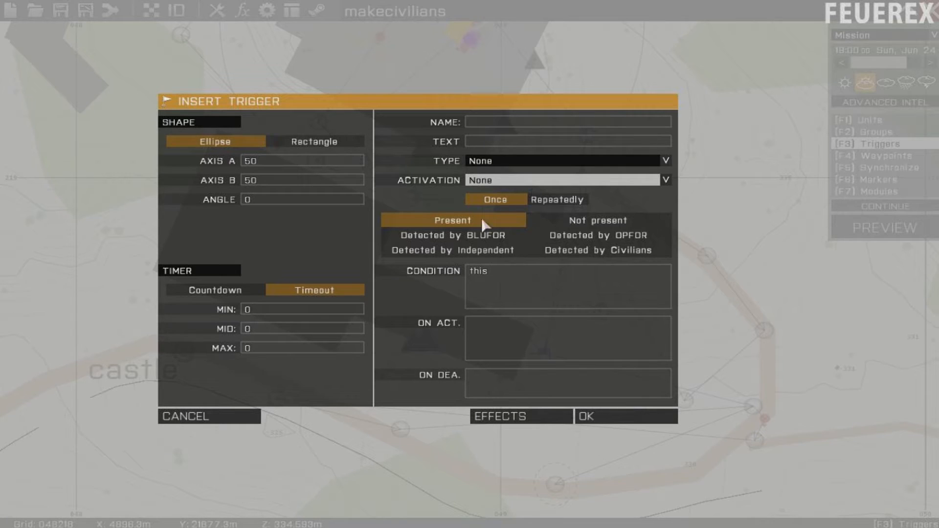
left_click(575, 236)
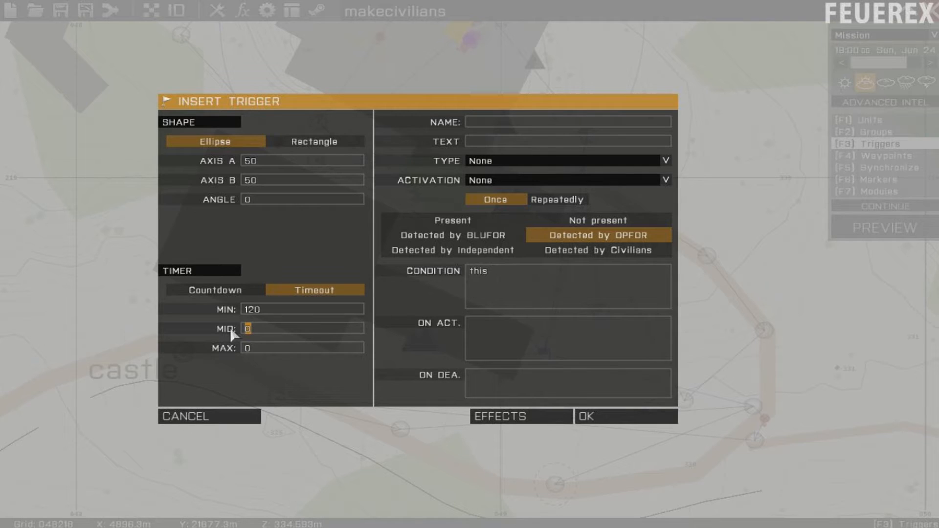
left_click(450, 223)
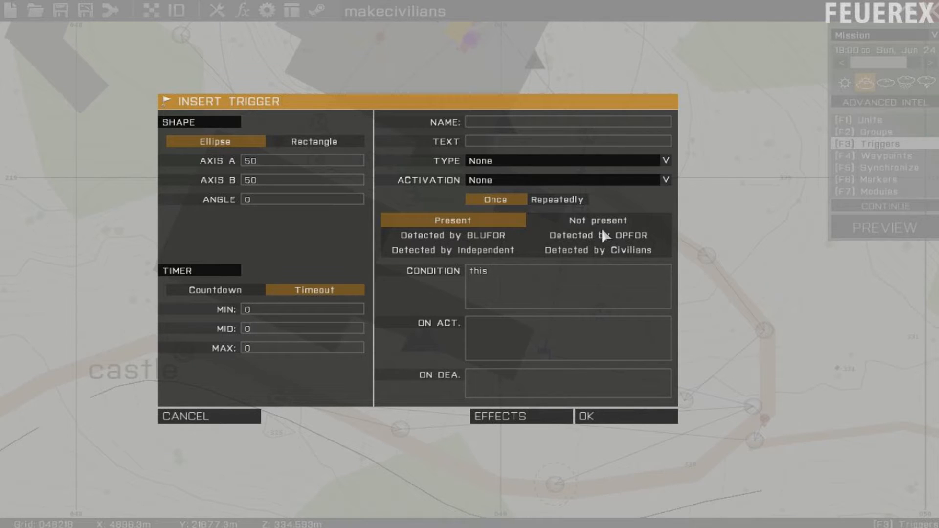
left_click(567, 238)
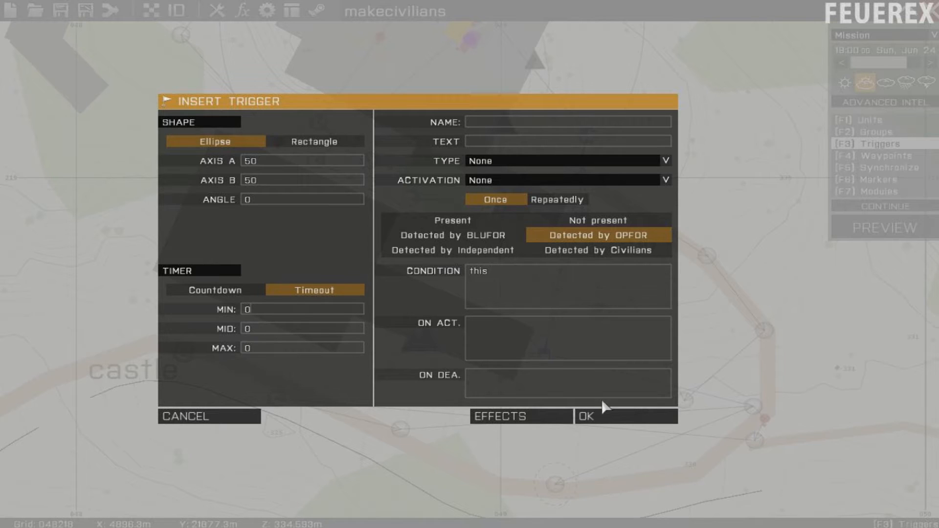
left_click(610, 419)
scroll(462, 273, "up", 5)
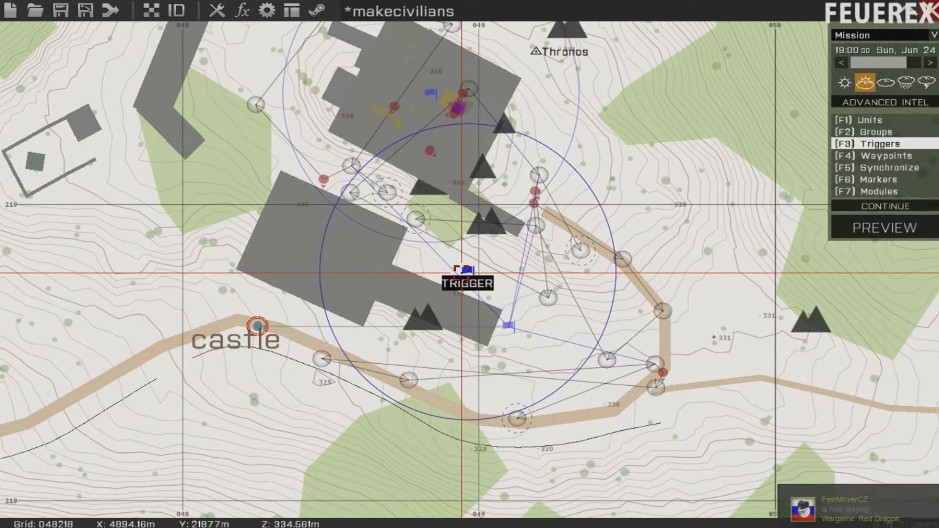
scroll(462, 273, "down", 3)
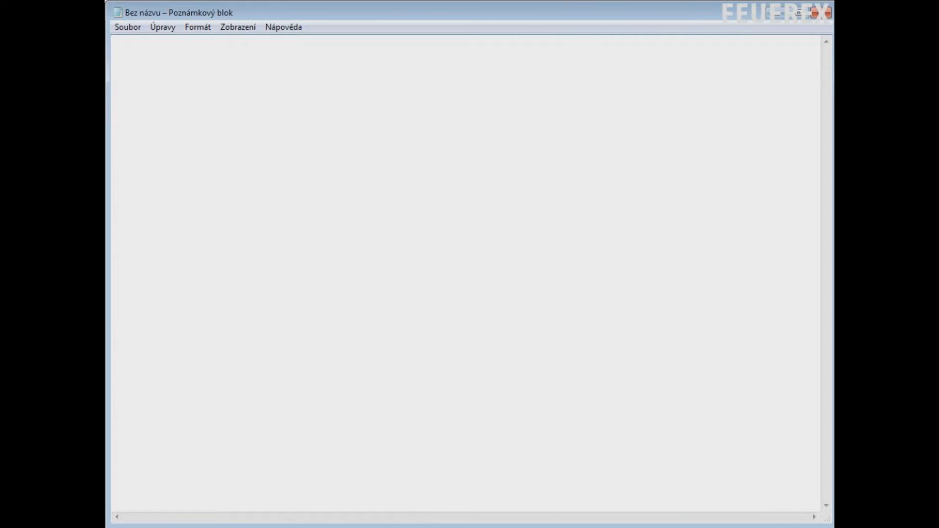
Switch to an empty Notepad document and define the countdown variables _second = 1; and _minute = 2; on separate lines.
type("_second = 1;")
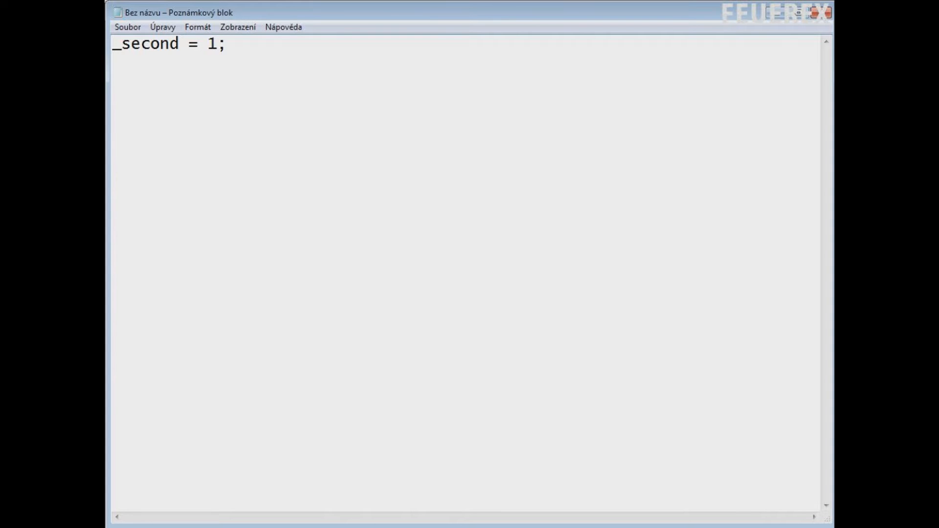
key("Return")
type("_minute = 2;")
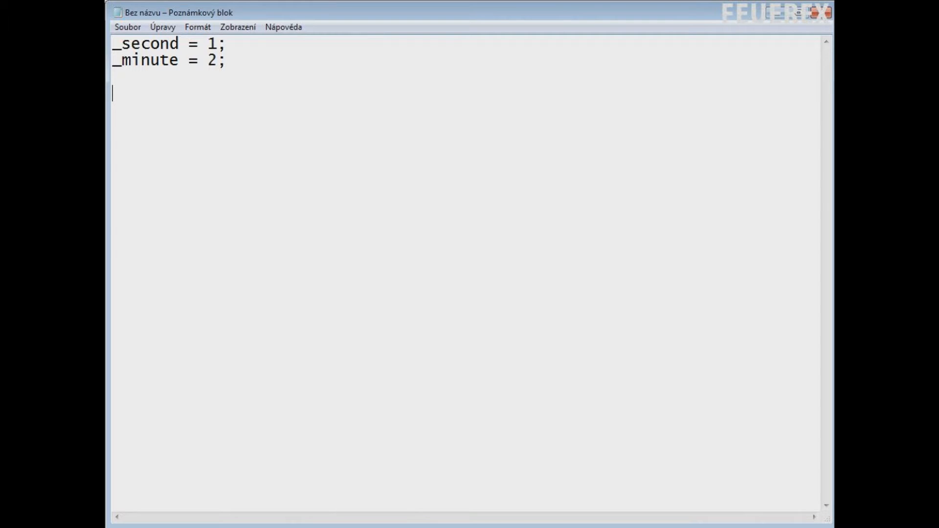
Below the variables, add a while {!disarmed} do { }; loop with several blank lines in its body.
type("while {}")
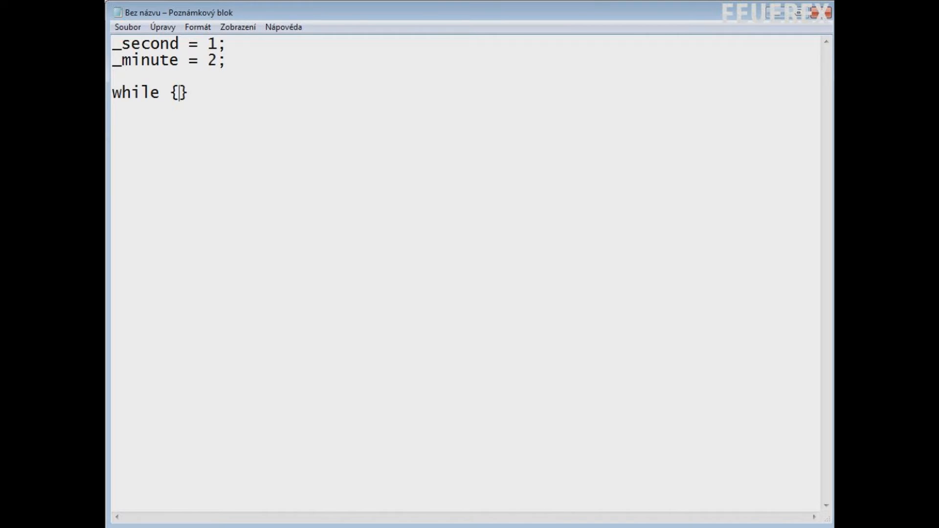
type("!disarmed")
key("End")
type("do {}")
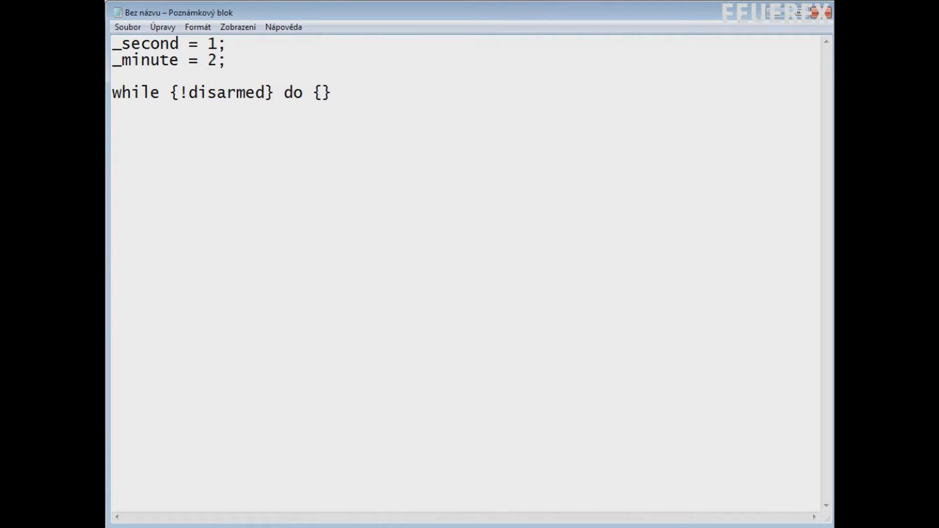
type(";")
key("Left")
key("Left")
key("Return")
key("Return")
key("Up")
key("Up")
key("Return")
key("Up")
key("Down")
key("Down")
key("Return")
key("Return")
key("Return")
key("Return")
key("Return")
At the end of the while loop's body, write _second = _second - 1; followed by sleep 1; on its own line.
type("_")
type("second = _secon")
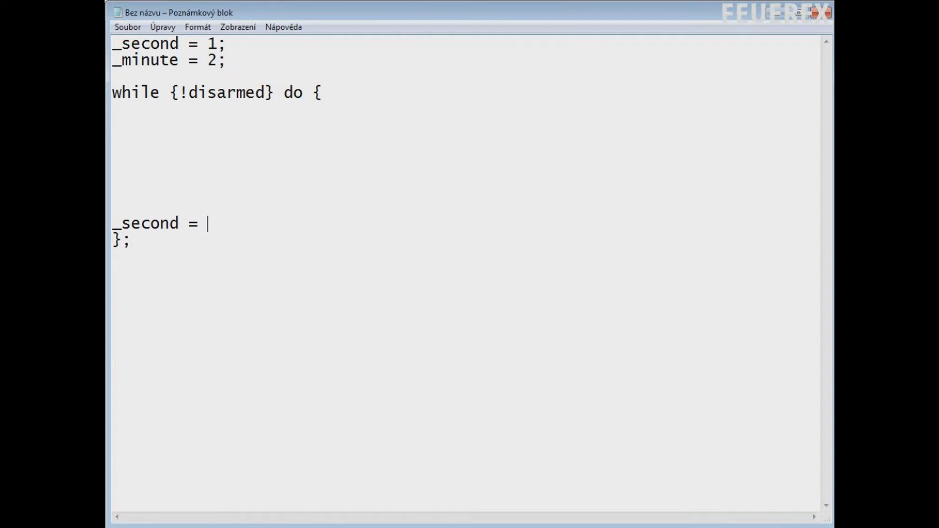
type("d =")
key("BackSpace")
type("- 1;")
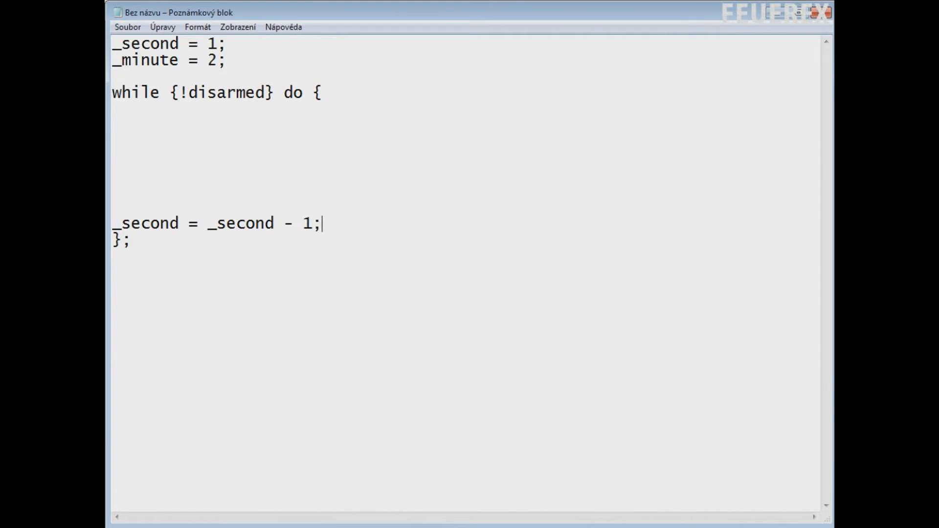
key("Return")
type("sleep 1;")
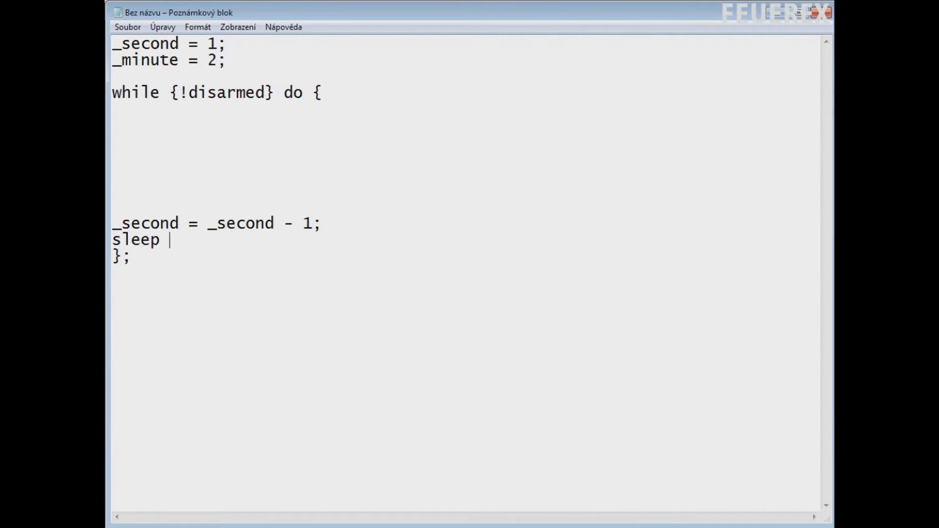
Insert the line hint format ["%1 : %2",_minute,_second]; between the second decrement and the sleep line.
key("Left")
key("Left")
key("Left")
key("Left")
key("Left")
key("Left")
key("Left")
key("Left")
key("Return")
key("Up")
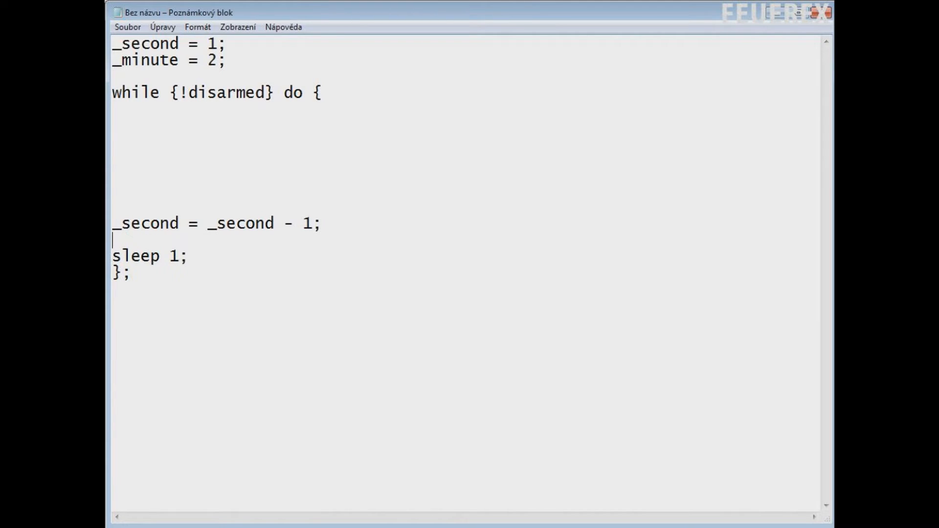
type("hint format ")
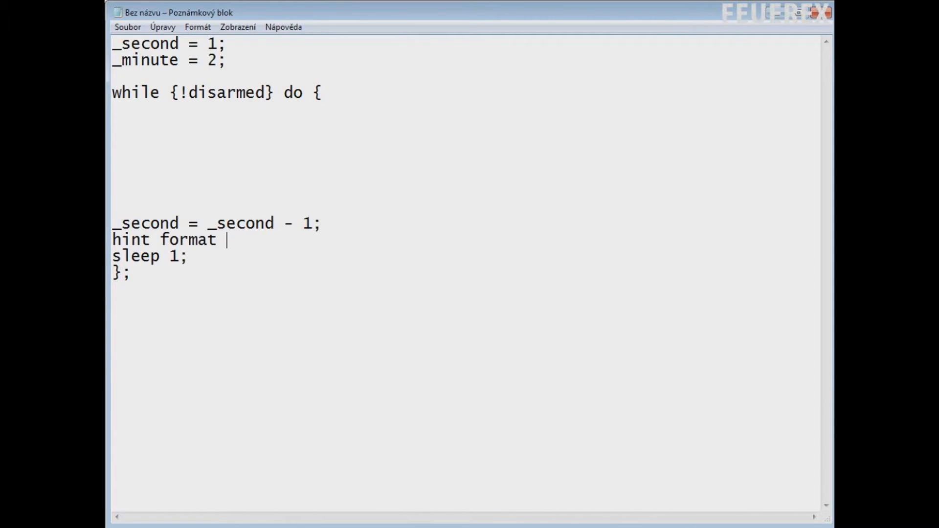
type("[")
type("1 : \"")
key("BackSpace")
key("Return")
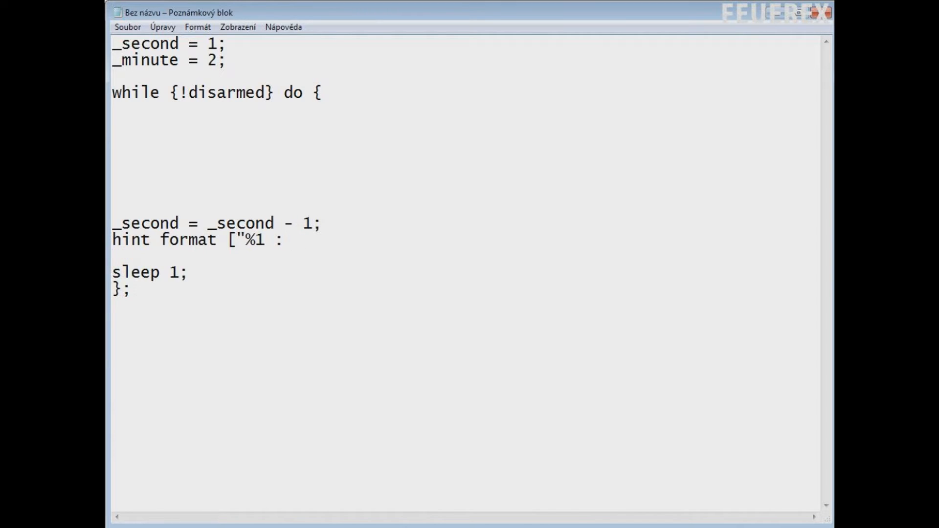
key("BackSpace")
type("%2\",_minute,")
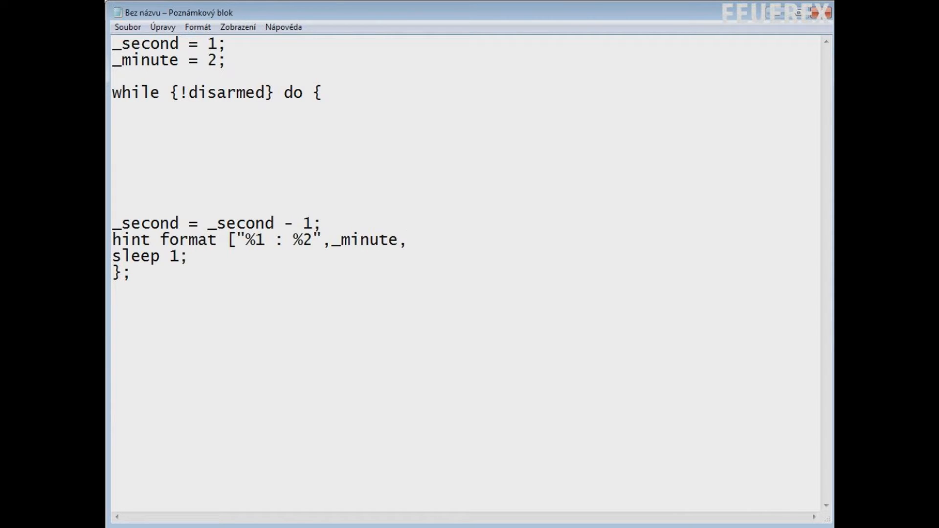
type("_second];")
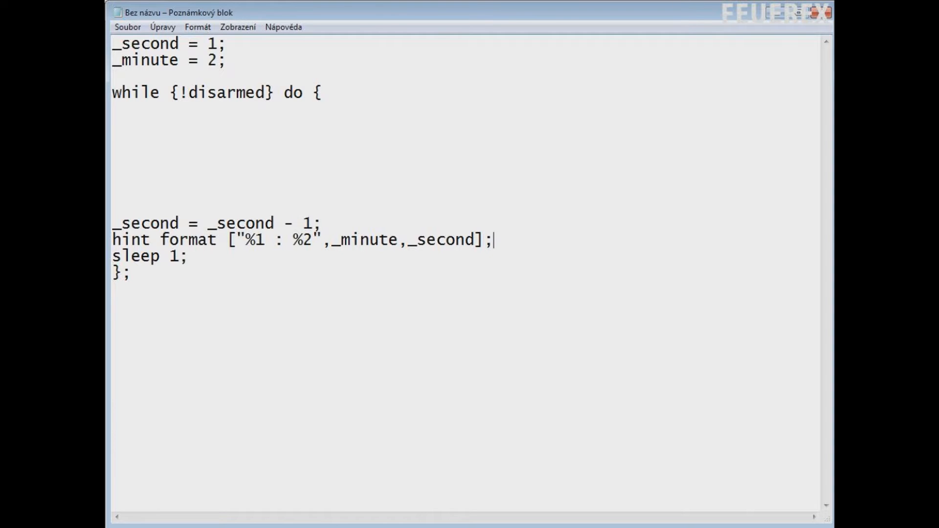
Above the second decrement, add an if (_second == 0) then { }; block with blank lines for its statements.
left_click(113, 109)
left_click(113, 126)
type("if ")
type("(_sec")
type("oind")
key("BackSpace")
key("BackSpace")
key("BackSpace")
type("nd == ")
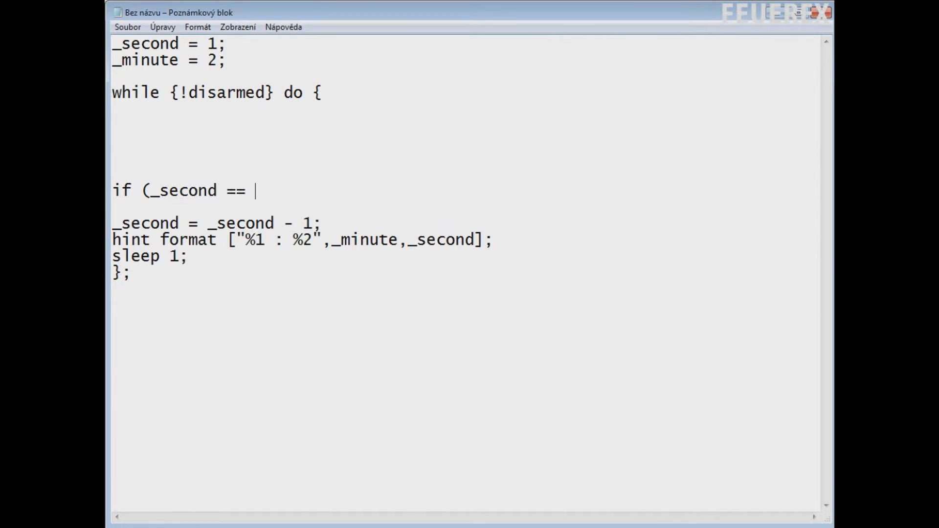
type("0) then {};")
key("Left")
key("Left")
key("Return")
key("Tab")
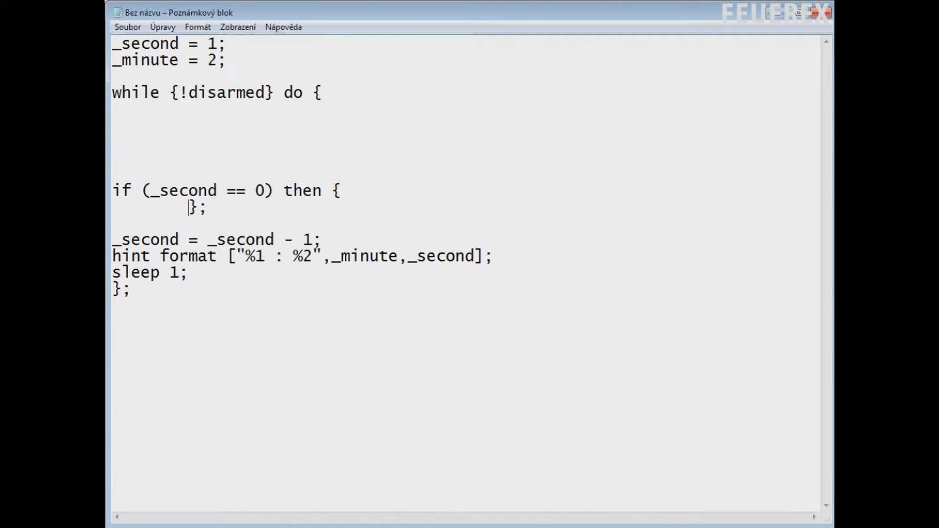
key("Return")
key("Return")
key("Up")
key("Up")
key("Tab")
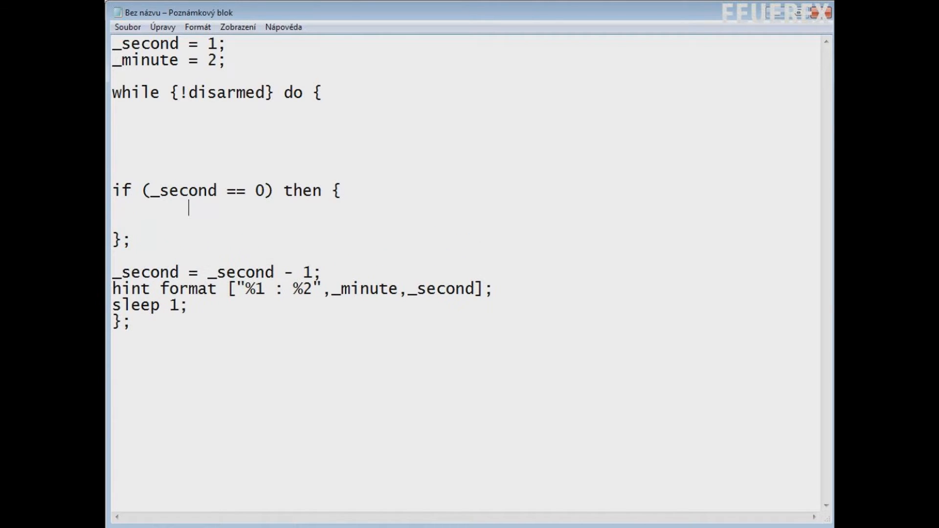
Fill the _second == 0 block with _second = 60; and _minute = _minute - 1;, and indent its closing brace.
type("_second ")
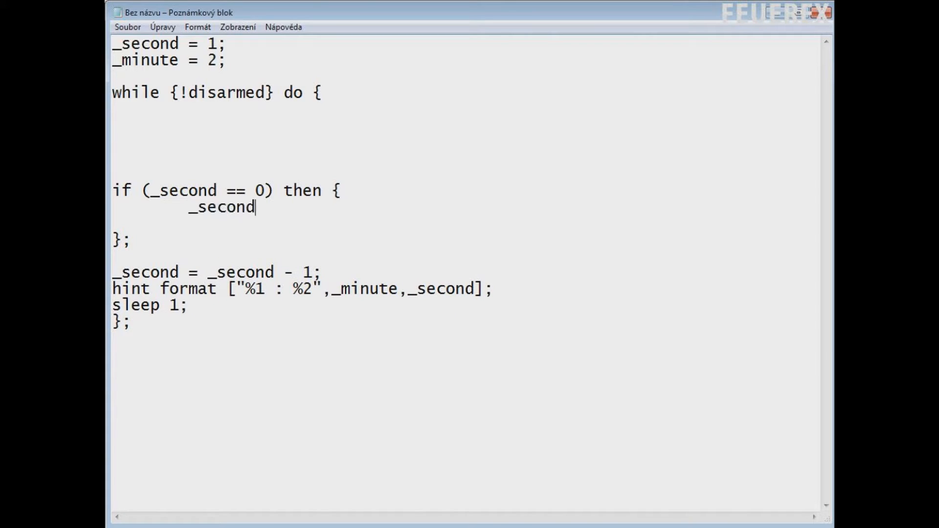
type("= 60; _min")
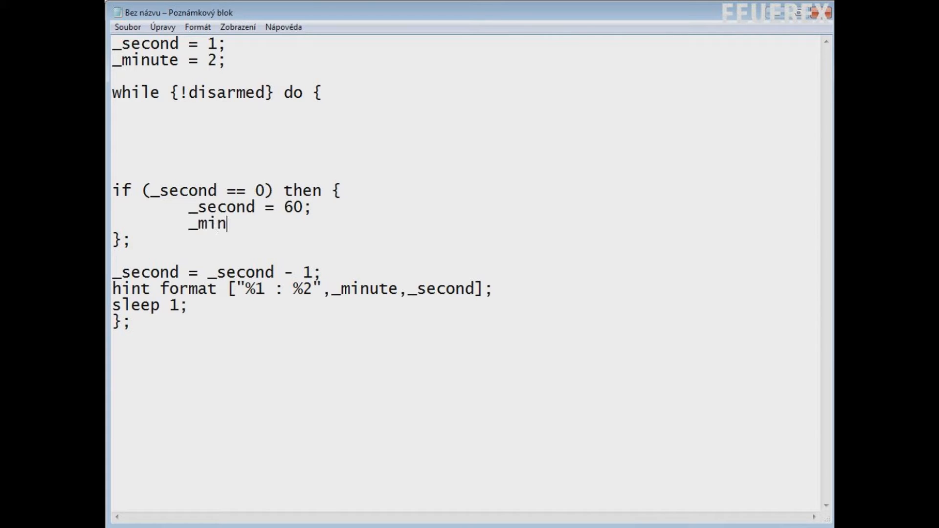
type("ute = _minute - 1;")
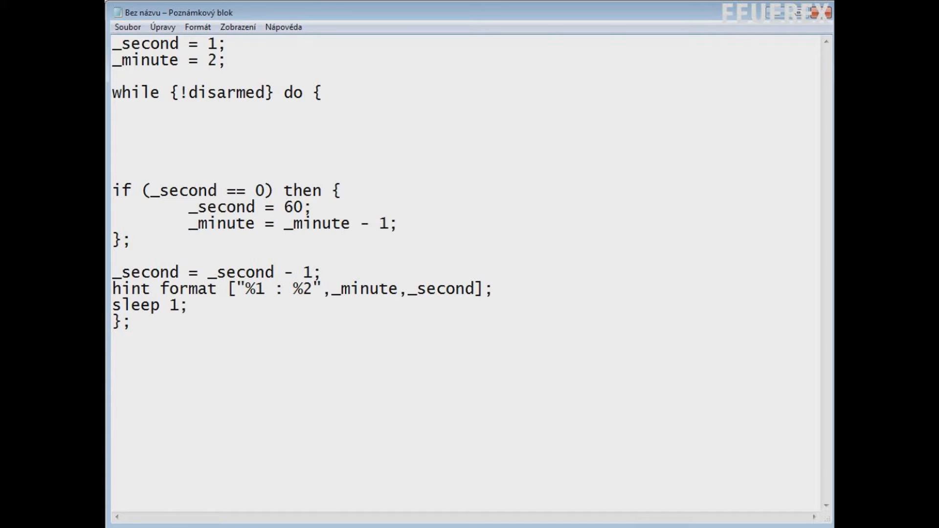
key("Down")
key("Left")
key("Left")
key("Tab")
At the start of the while loop's body, write the condition if (_minute == 0 && _second == 0.
type("if (_minute ")
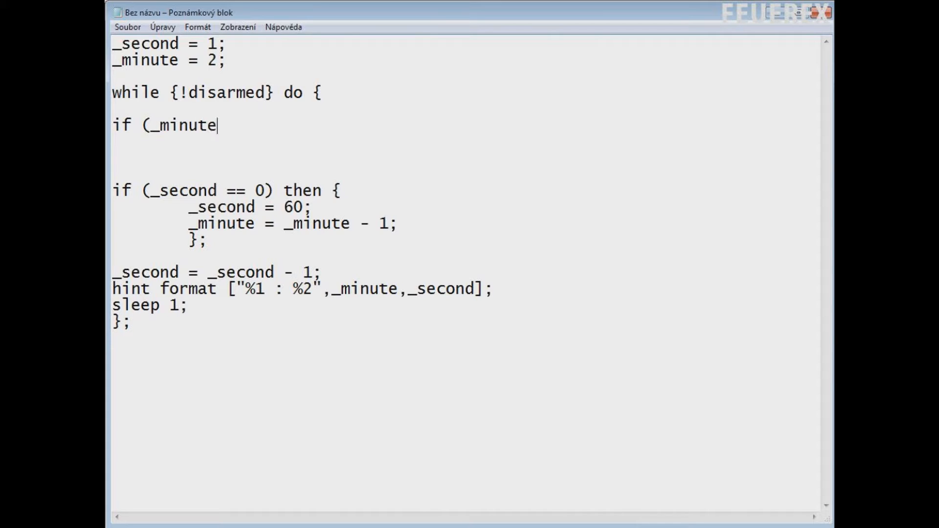
type("&& _second == 0")
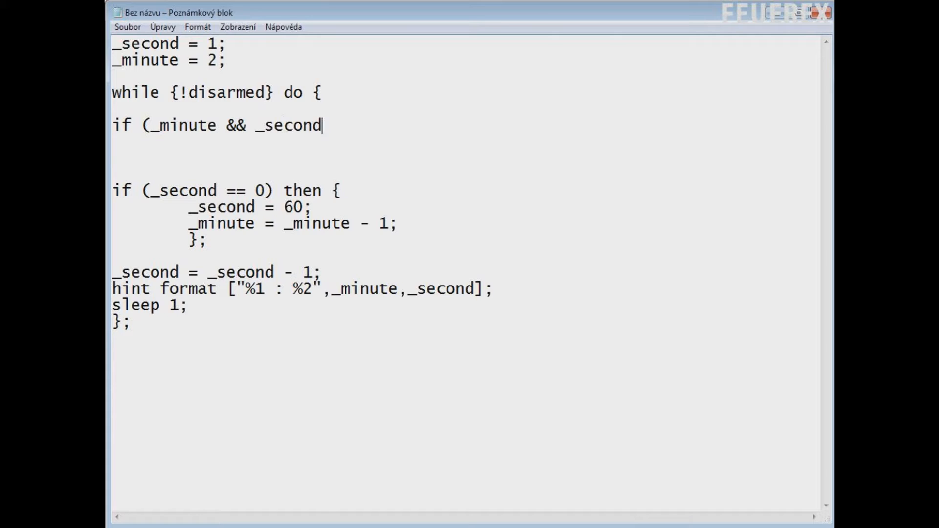
key("Left")
key("Left")
key("Left")
key("Left")
key("Left")
key("Left")
key("Left")
key("Left")
key("Left")
key("Left")
key("Left")
key("Left")
key("Left")
key("Left")
key("Left")
key("Left")
key("Left")
key("Right")
type("== 0")
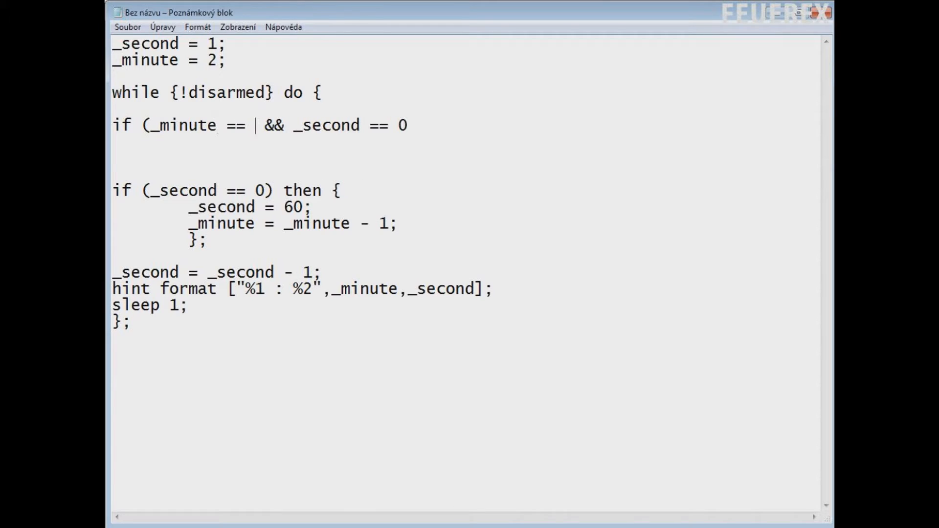
key("Right")
key("Right")
key("Right")
key("Right")
key("Right")
key("Right")
key("Right")
key("Right")
key("Right")
key("Right")
key("Right")
key("Right")
key("Right")
key("Right")
key("Right")
key("Right")
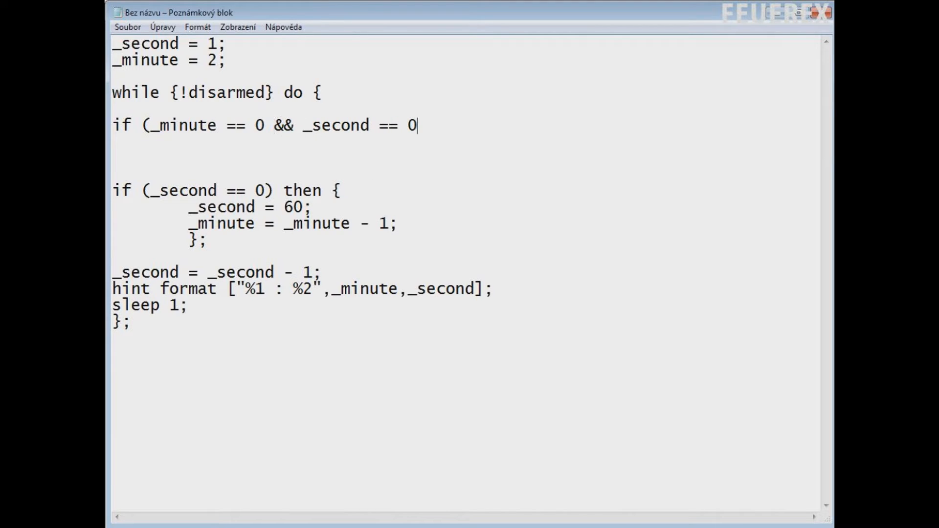
Close the zero-time condition and give it an exitWith { }; block with an indented empty line and closing brace.
type(")")
type("exitWith {")
key("Return")
key("Return")
type("};")
left_click(113, 142)
key("Down")
key("Tab")
key("Up")
key("Tab")
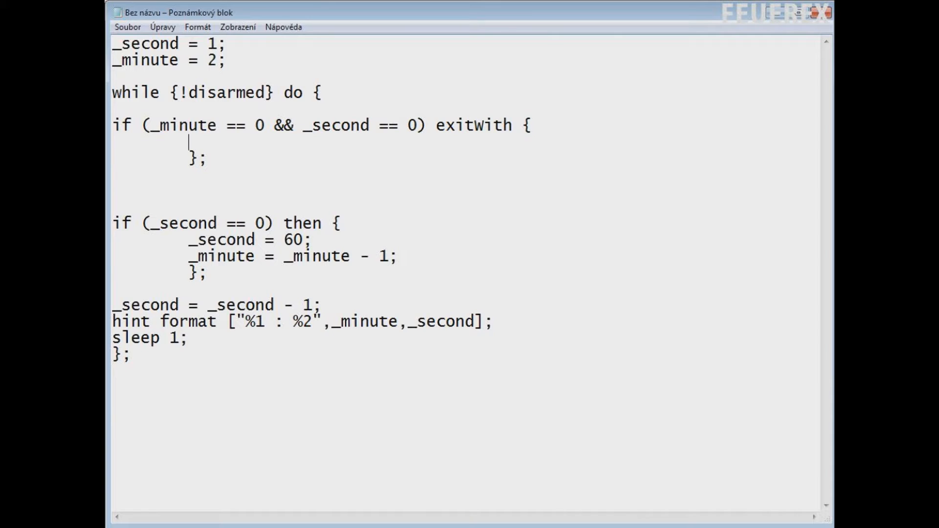
Fill the exitWith block with the indented lines "end2" BIS_fnc_endmission; and bomb setdamage 1;.
type("\"end2\" B")
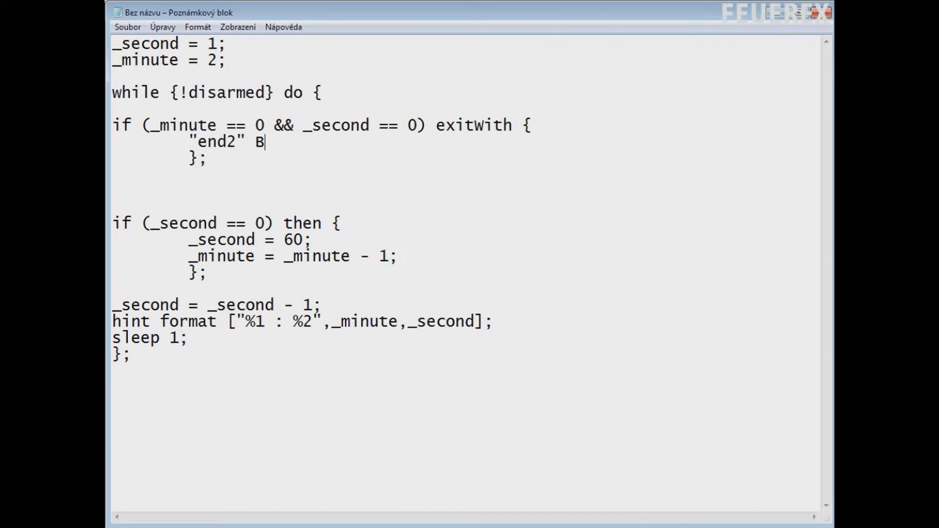
type("IS_fnc_en")
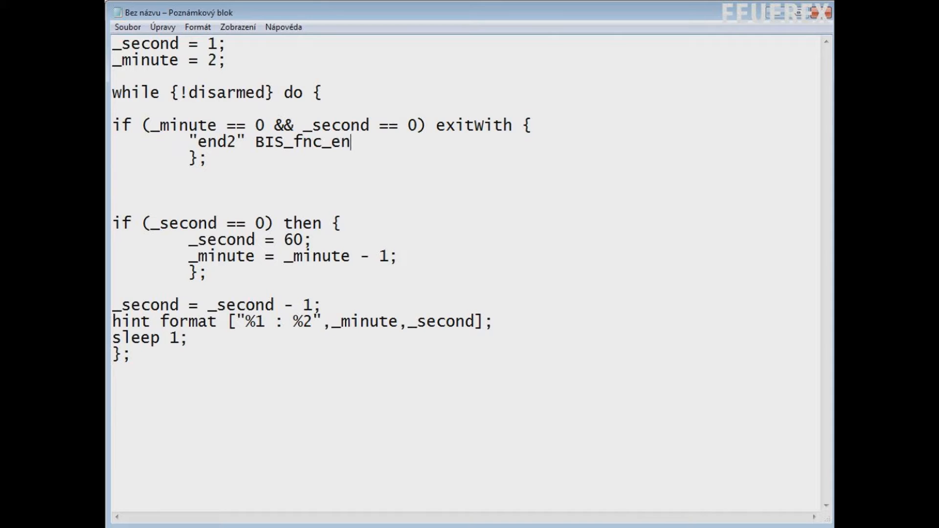
type("dmission;")
key("Return")
key("Tab")
type("bomb ")
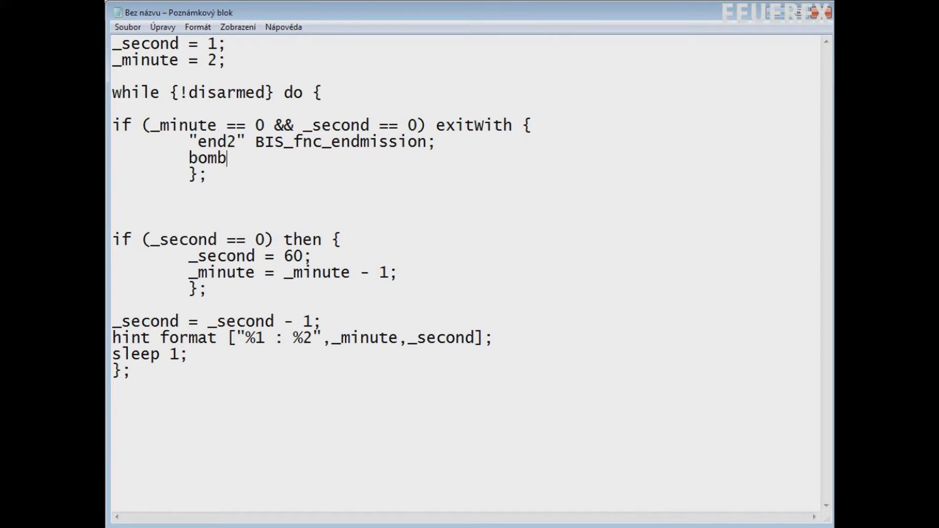
type("setdamage 1;")
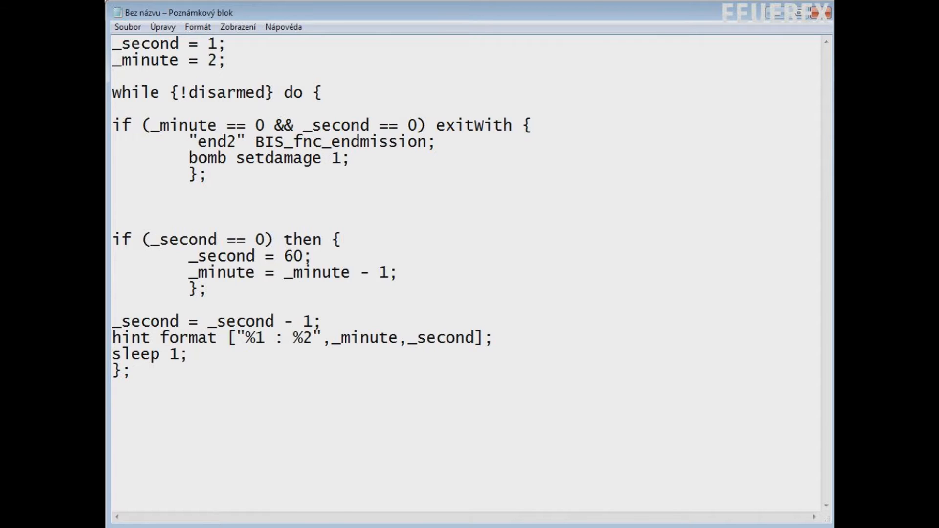
left_click(399, 272)
left_click_drag(190, 157, 226, 158)
left_click(217, 157)
left_click_drag(188, 92, 271, 91)
left_click(266, 92)
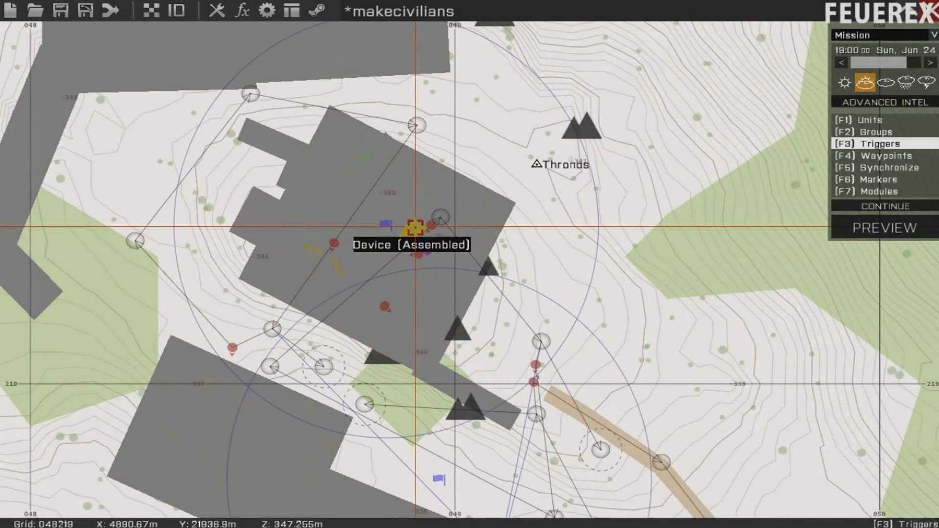
Switch to the Arma 3 mission editor and name the assembled device bomb.
double_click(415, 227)
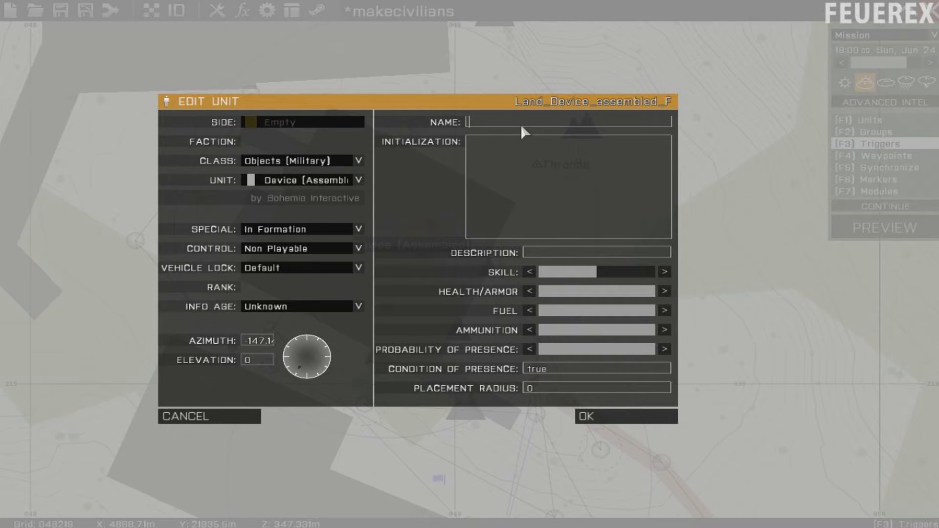
type("bomb")
key("Return")
Insert an elliptical trigger just beside the castle marker and set its activation to Anybody.
scroll(329, 329, "down", 4)
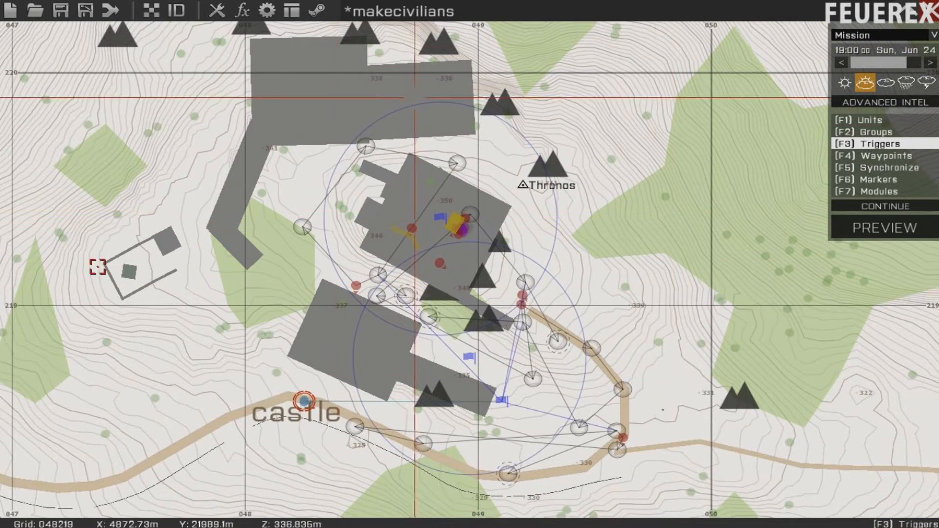
right_click_drag(666, 310, 572, 217)
key("F1")
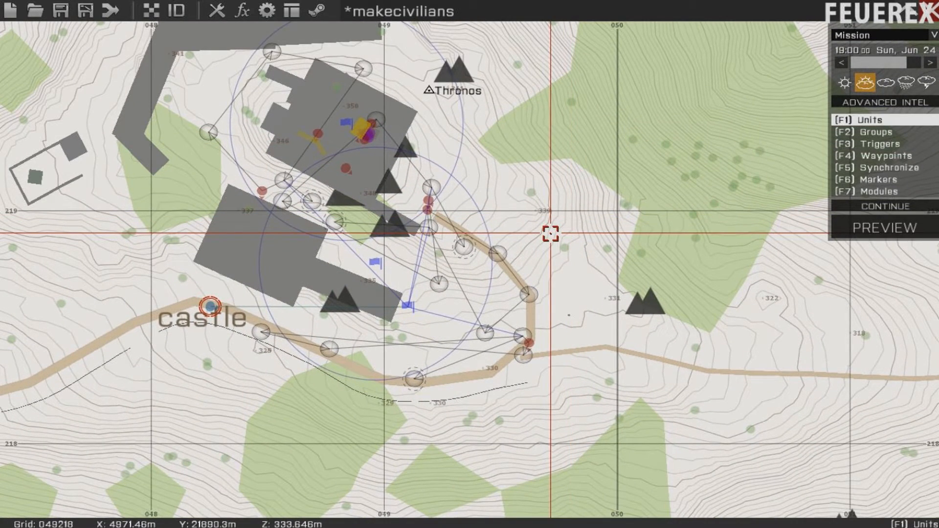
right_click_drag(529, 243, 723, 184)
key("F3")
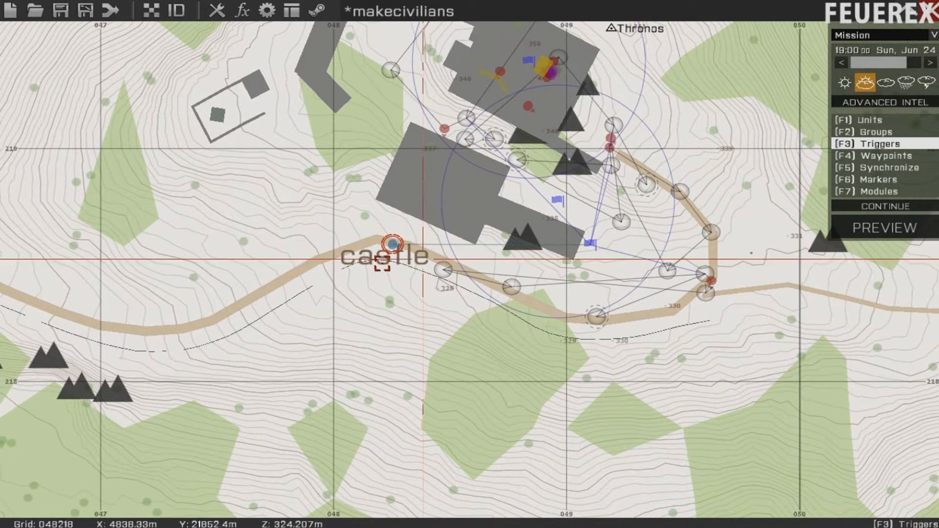
double_click(431, 244)
left_click(497, 181)
left_click(562, 251)
left_click(544, 183)
left_click(534, 263)
Give the new trigger the activation code disarmed = false and move it onto the castle building near the device.
left_click(529, 350)
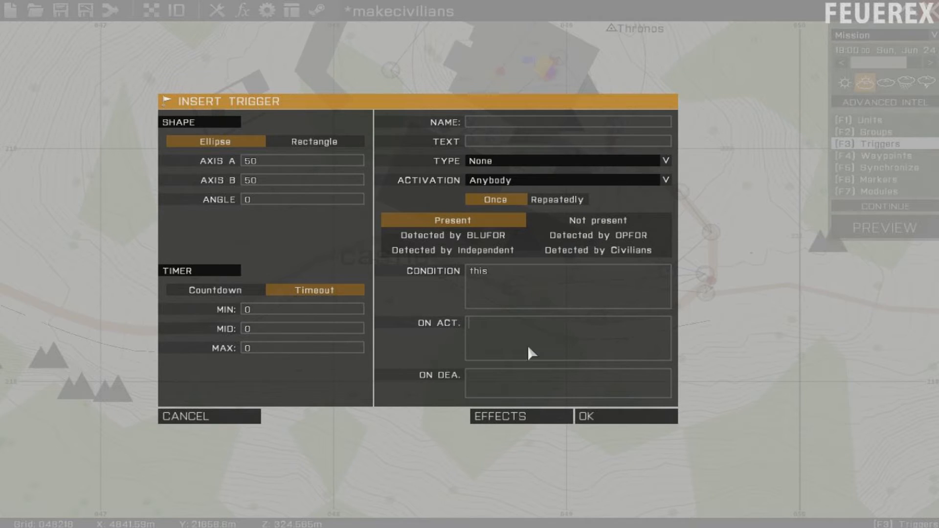
type("disarmed = false")
key("Return")
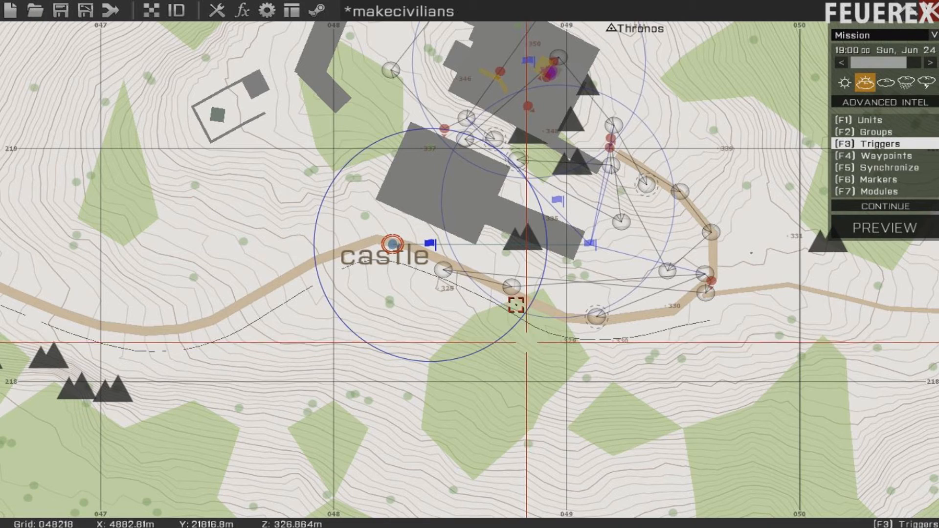
left_click_drag(431, 244, 542, 91)
Place a trigger with both axes set to 7 over the device, running disarmed = true on activation.
right_click_drag(708, 96, 632, 248)
scroll(592, 238, "up", 2)
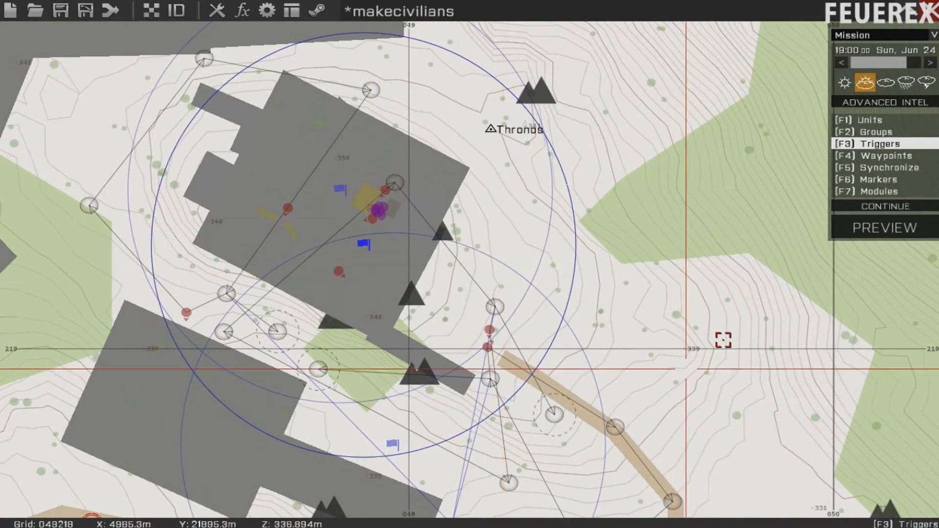
scroll(609, 272, "up", 2)
right_click_drag(541, 254, 900, 238)
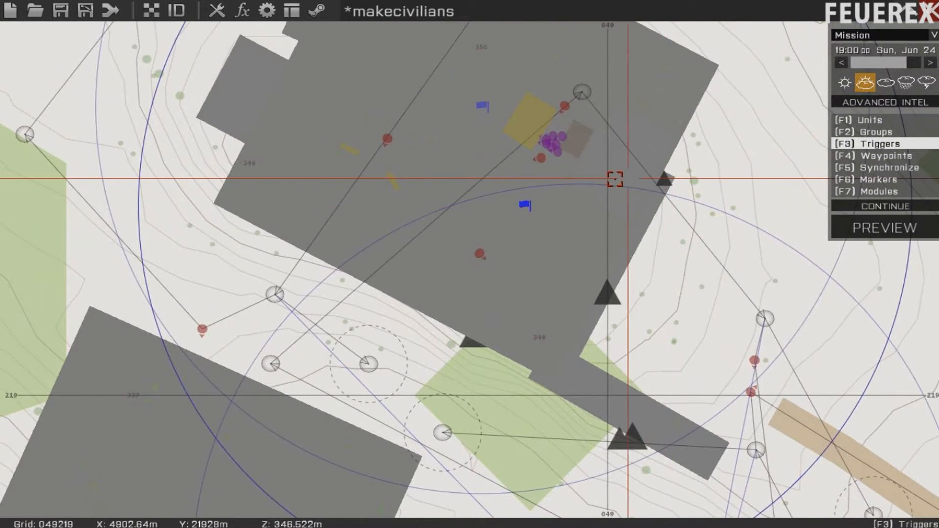
double_click(576, 210)
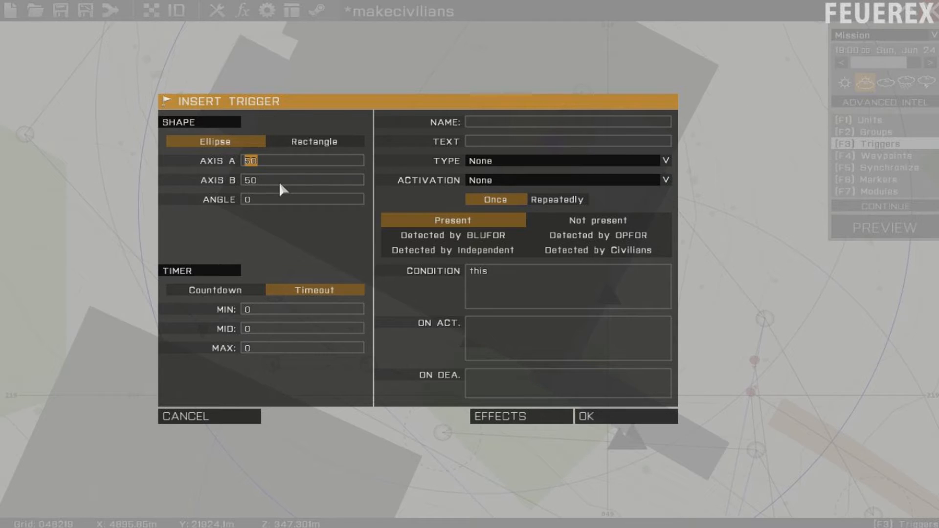
type("7")
key("Tab")
type("7")
left_click(528, 339)
type("disarmed = true")
key("Return")
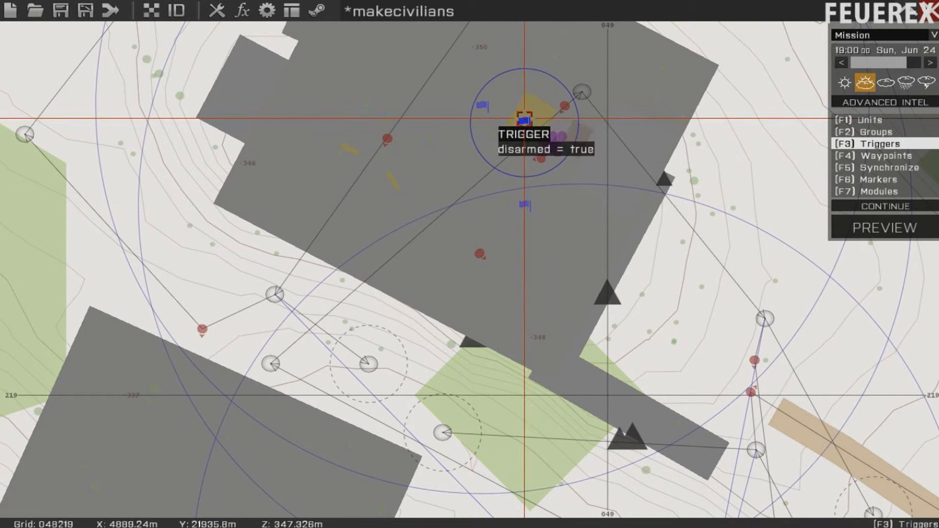
Set both axes of the disarmed = true trigger to 8.
double_click(524, 119)
type("8")
left_click_drag(265, 178, 226, 182)
type("8")
key("Return")
Group the disarmed = true trigger with the player unit beside the castle marker.
key("F2")
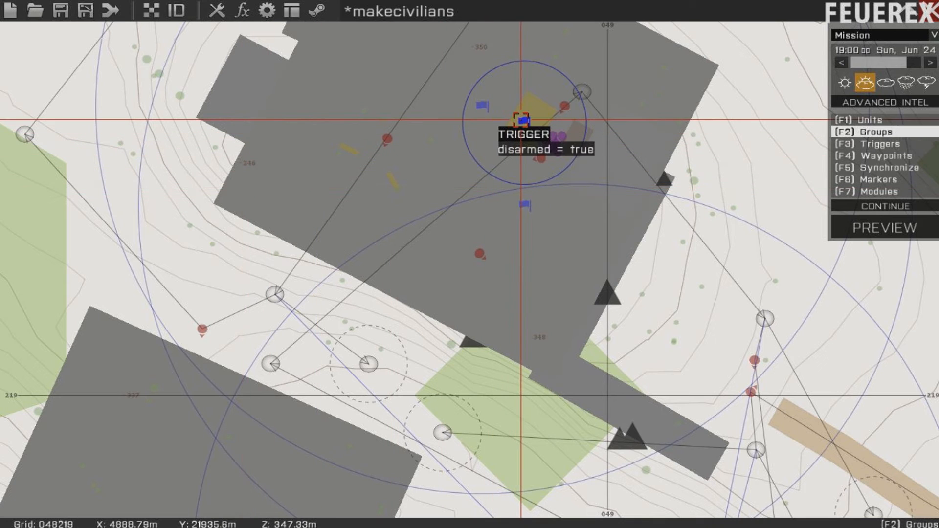
left_click_drag(522, 120, 438, 137)
right_click_drag(359, 398, 439, 137)
scroll(423, 138, "down", 3)
left_click_drag(438, 137, 290, 270)
Set both axes of the Detected by OPFOR trigger south of the castle to 400.
key("F1")
right_click_drag(165, 128, 161, 249)
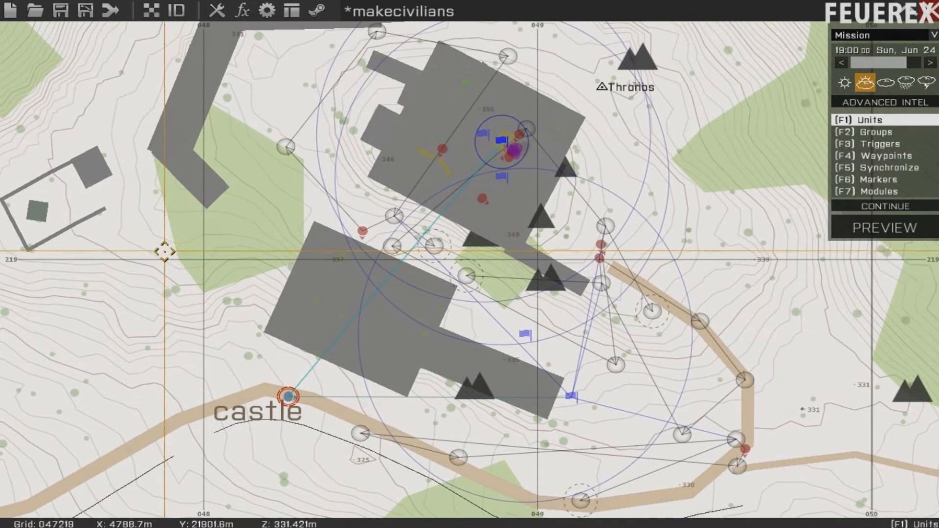
key("F3")
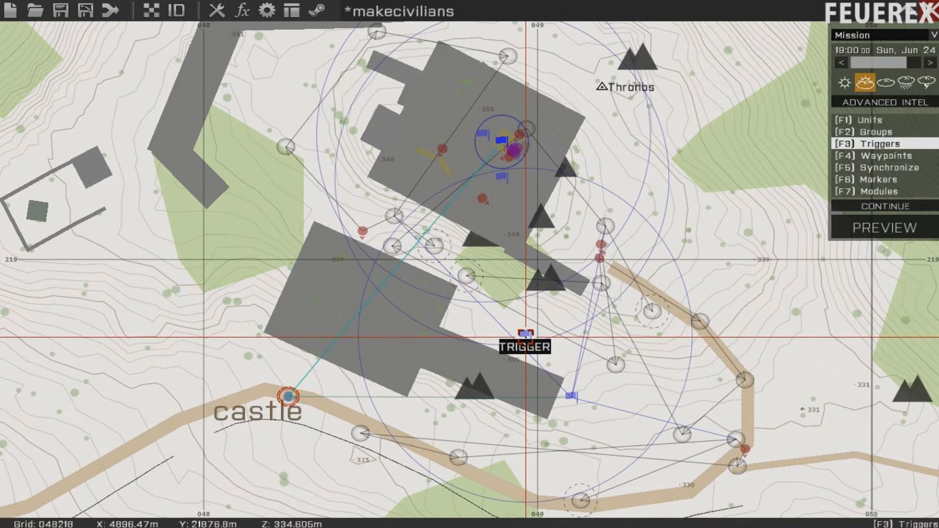
double_click(525, 343)
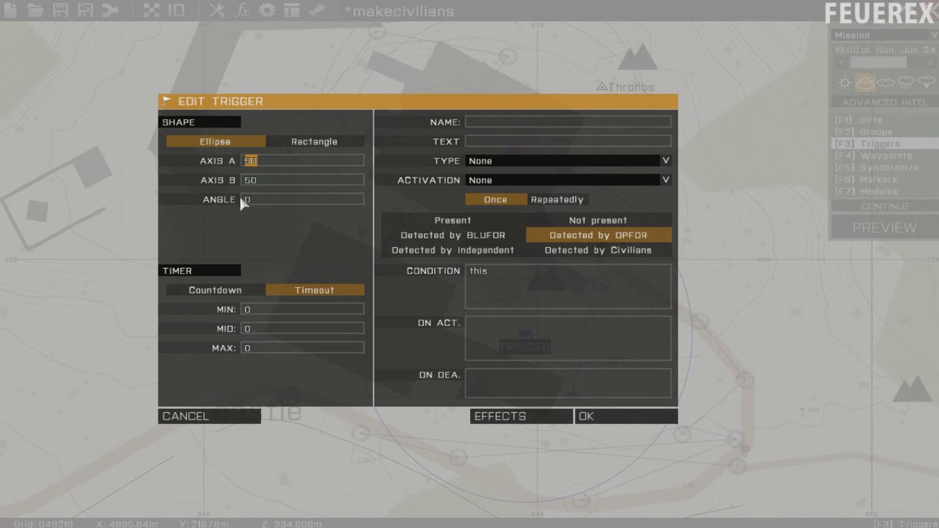
double_click(260, 184)
type("400")
key("Return")
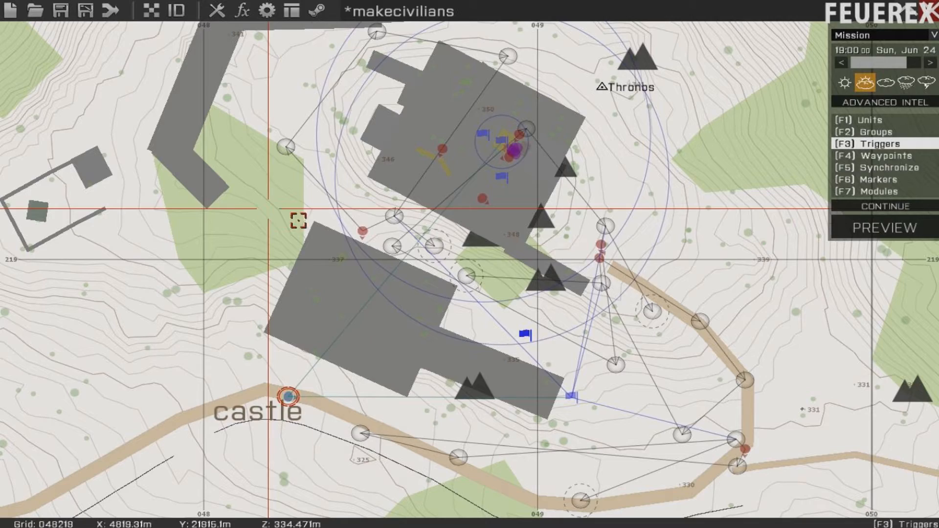
Give the Detected by OPFOR trigger the condition this && !disarmed and the activation code counting = [] execVM "countdown.sqf".
scroll(536, 351, "down", 8)
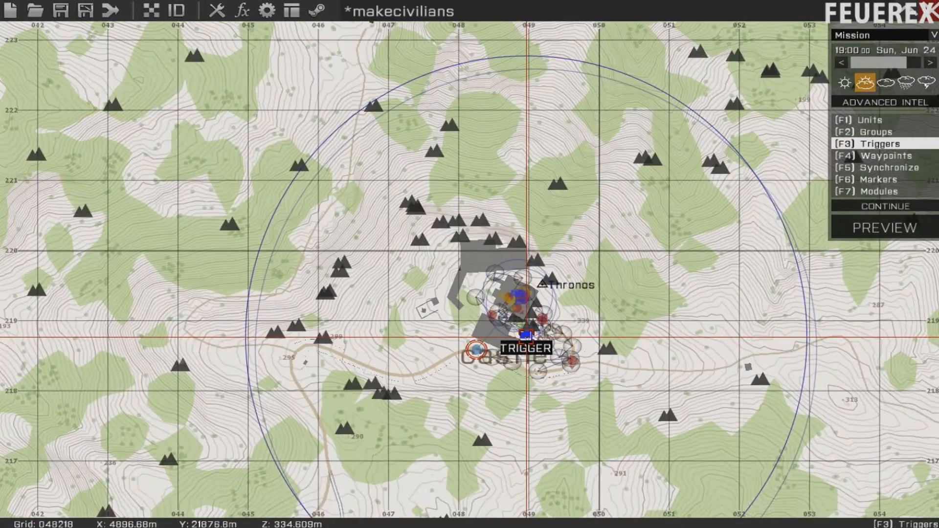
scroll(527, 337, "up", 4)
double_click(526, 335)
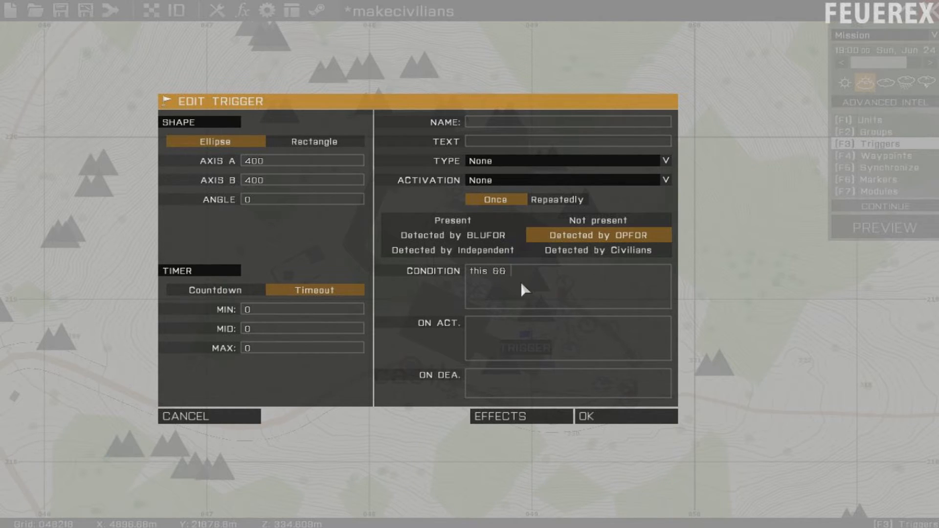
type("&& !disarmedcountr")
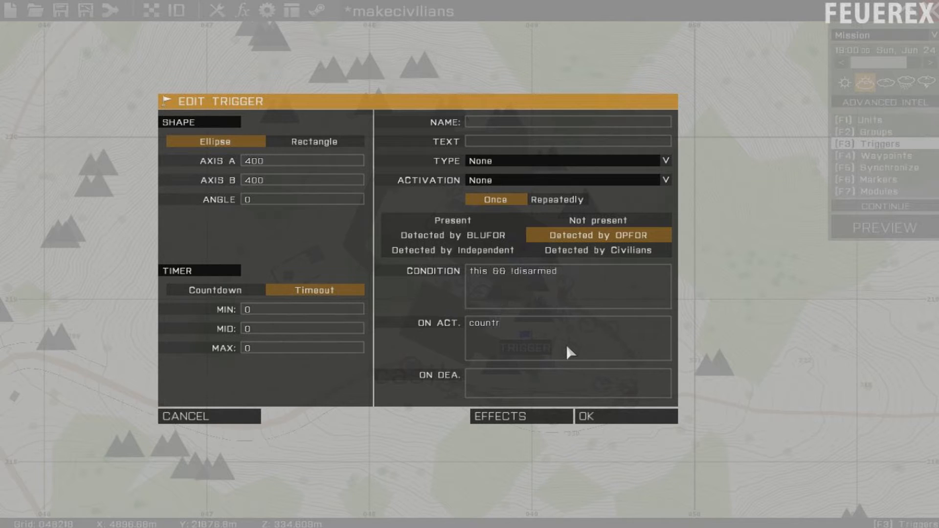
key("BackSpace")
type("ing = [] exe")
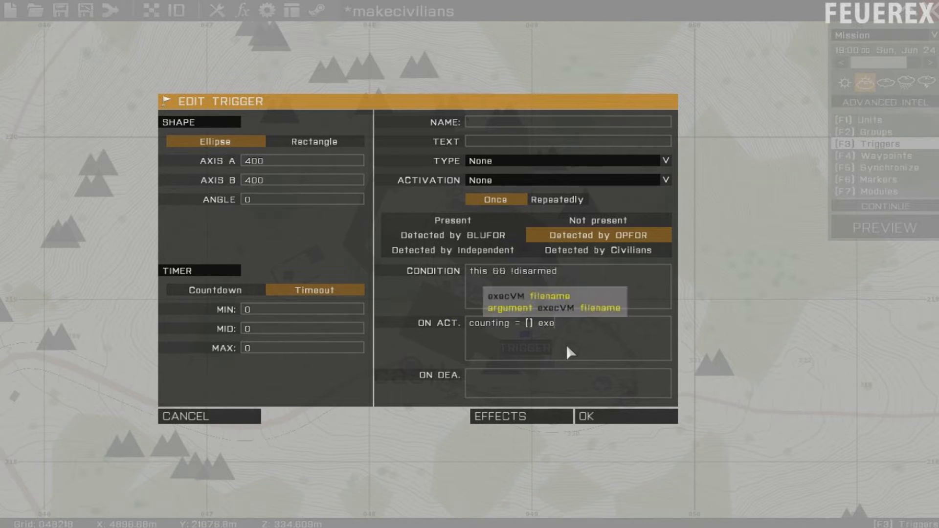
type("cVM \"count")
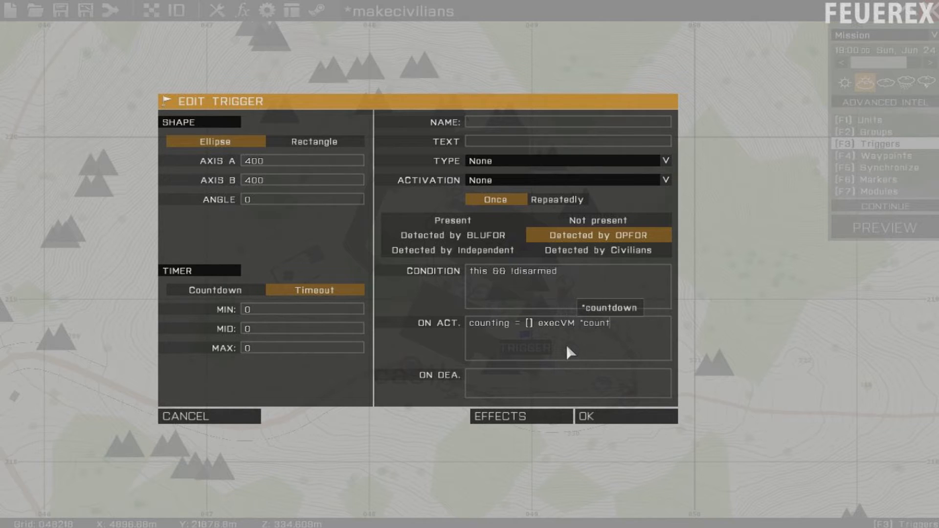
type("down.sqf\"")
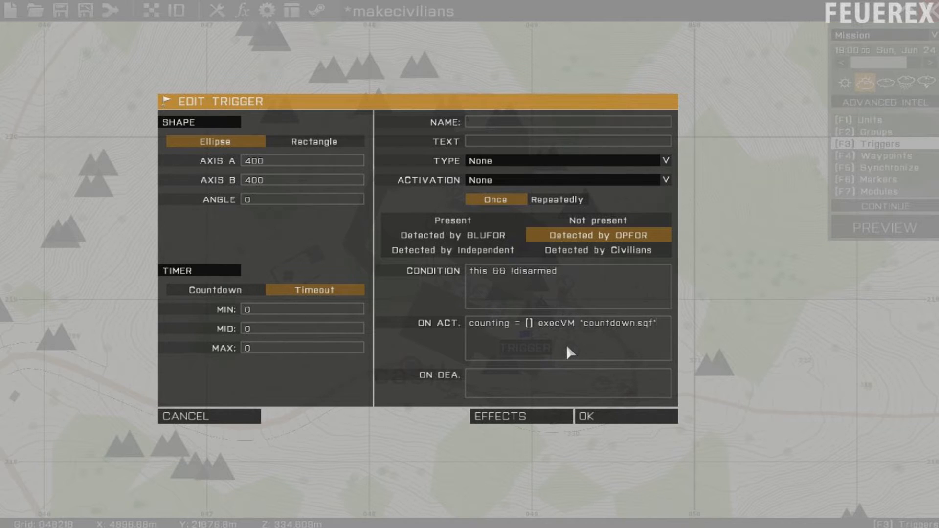
key("Return")
Group the countdown trigger with the player unit and set its maximum timeout to 4.
key("F2")
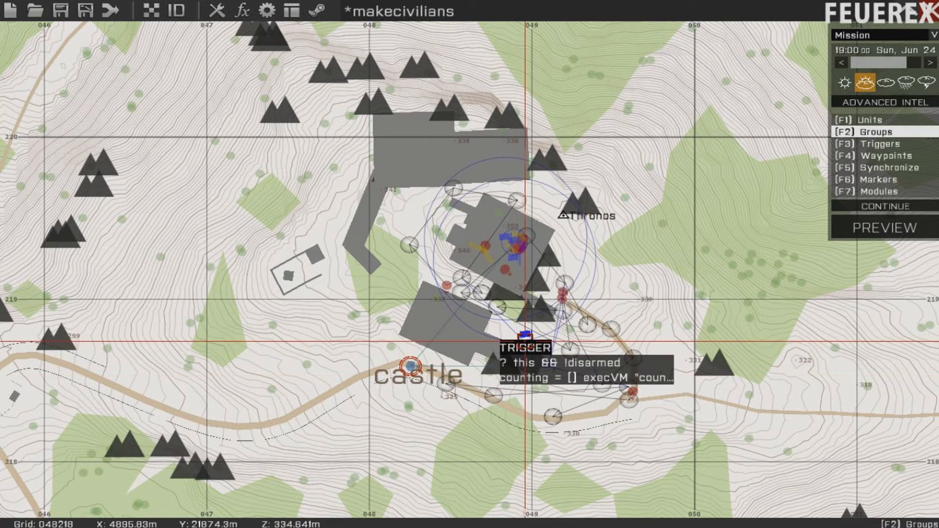
key("F1")
double_click(525, 334)
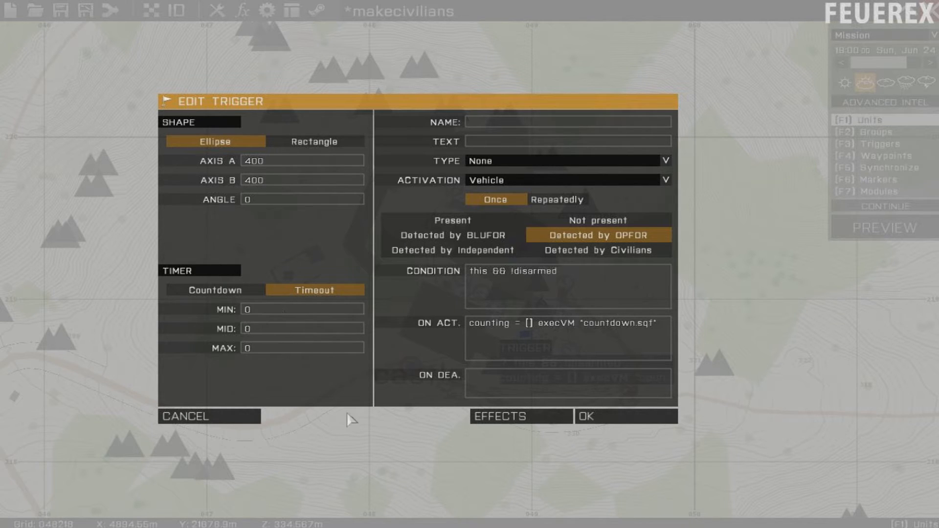
left_click(258, 311)
left_click(252, 348)
type("4")
left_click(615, 418)
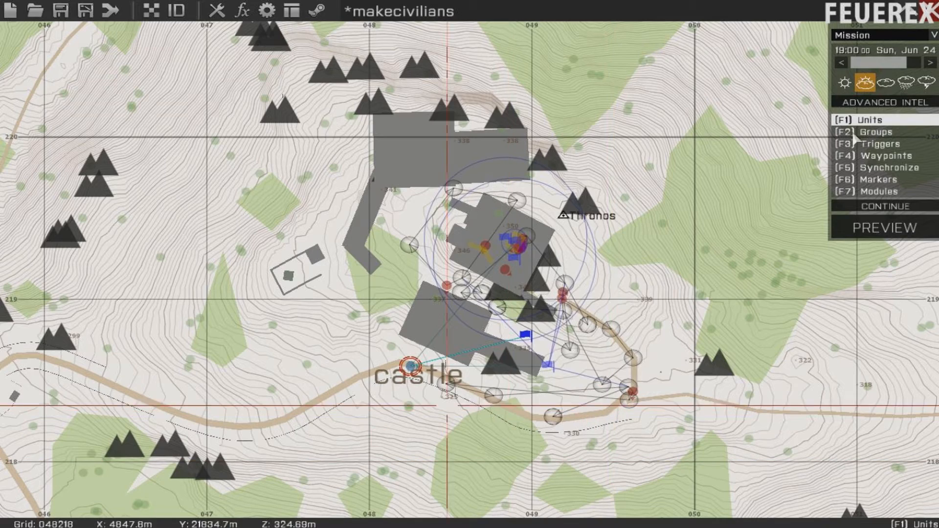
right_click_drag(674, 215, 626, 164)
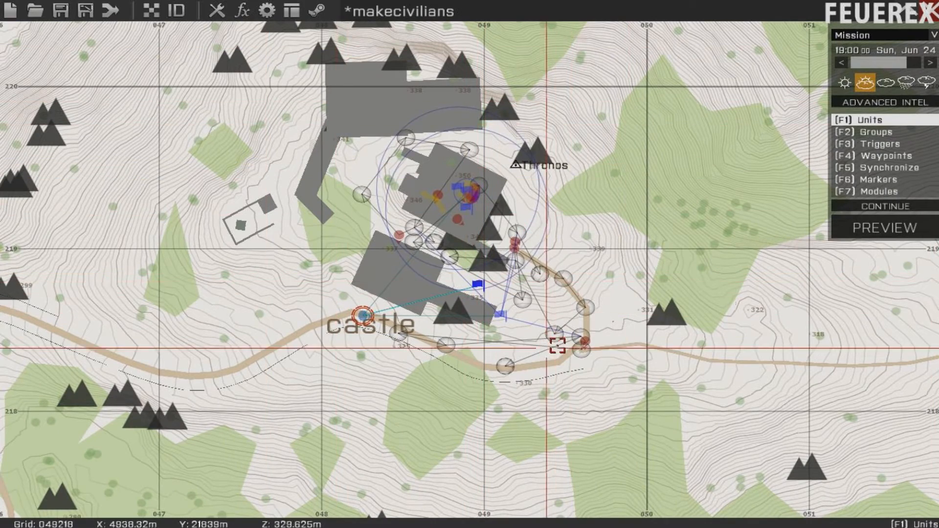
Save the makecivilians mission.
scroll(538, 349, "up", 3)
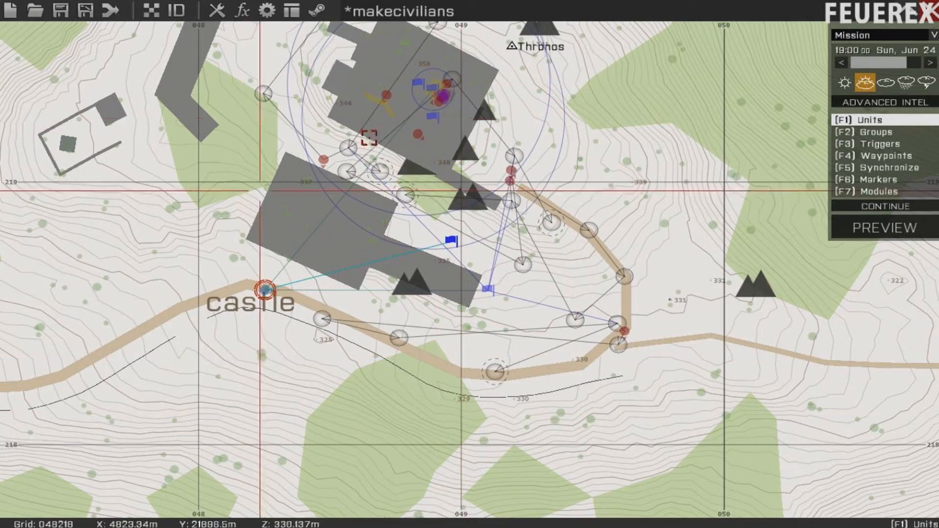
scroll(207, 228, "down", 3)
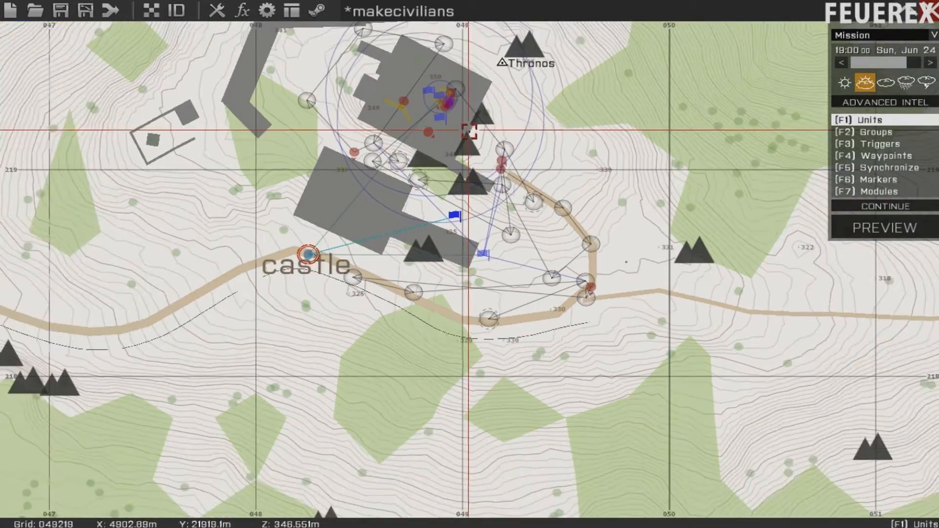
scroll(164, 278, "down", 3)
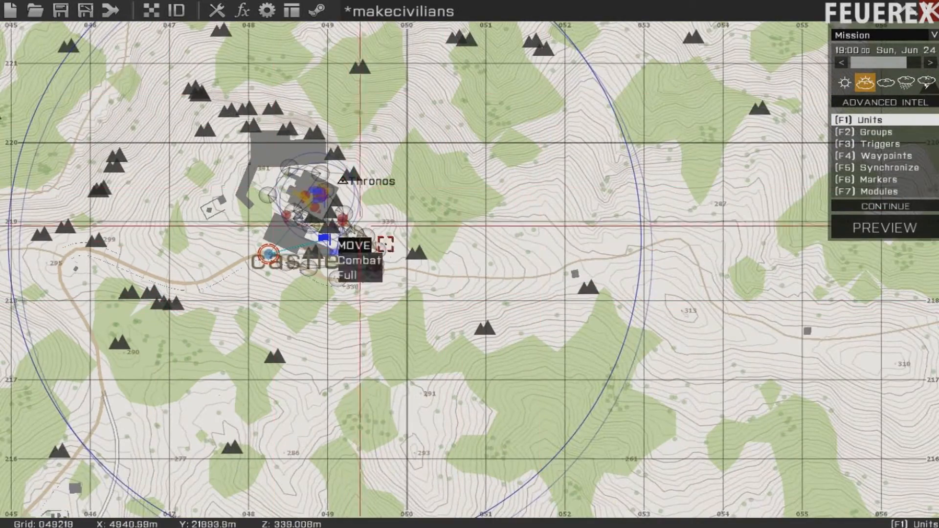
right_click_drag(313, 116, 442, 162)
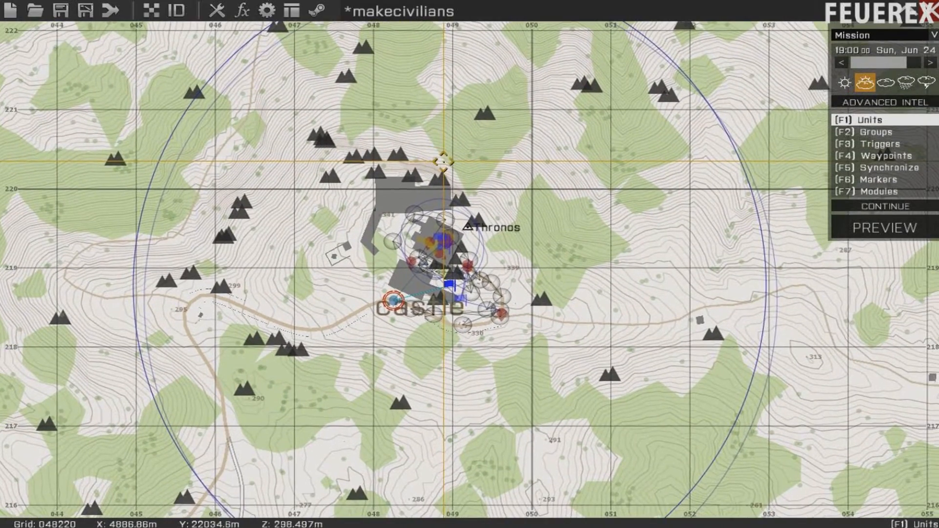
scroll(504, 367, "up", 3)
scroll(474, 336, "up", 2)
right_click_drag(528, 57, 580, 177)
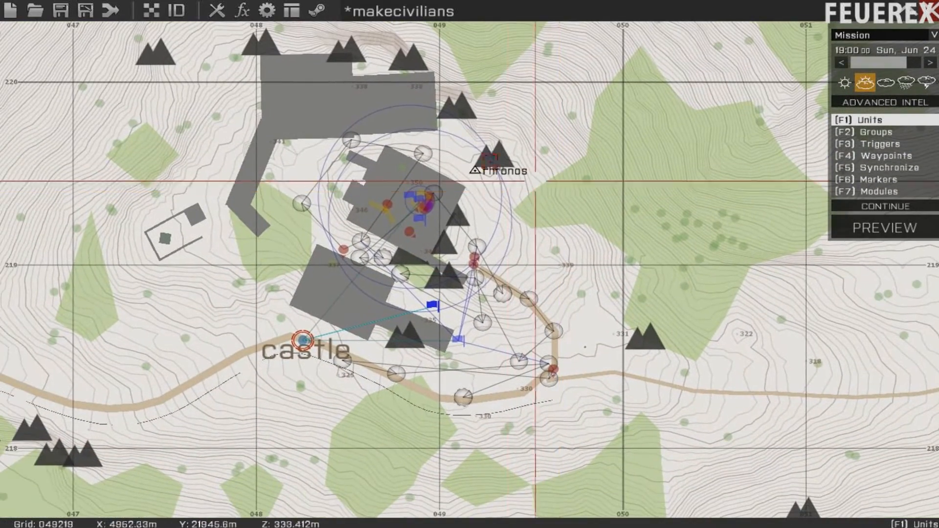
left_click(57, 18)
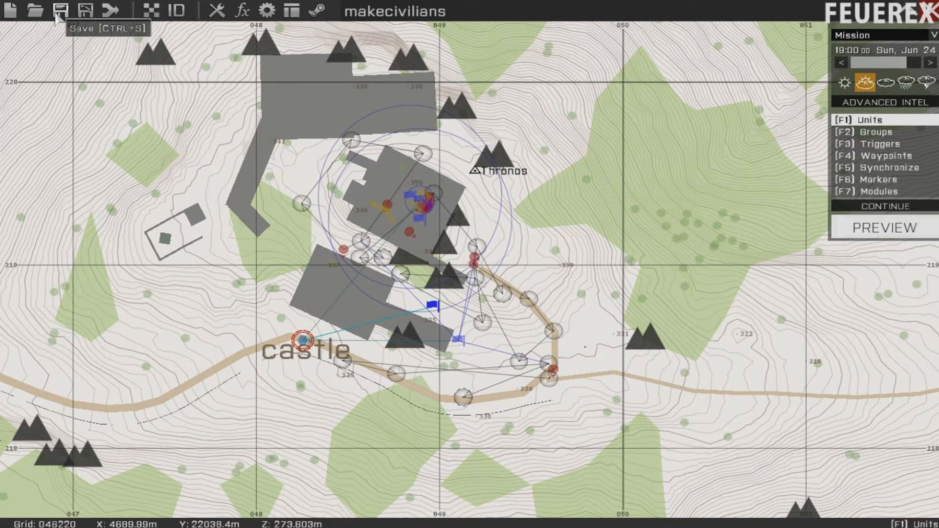
Examine the units, patrol waypoints and triggers around the castle on the mission map.
scroll(161, 268, "down", 2)
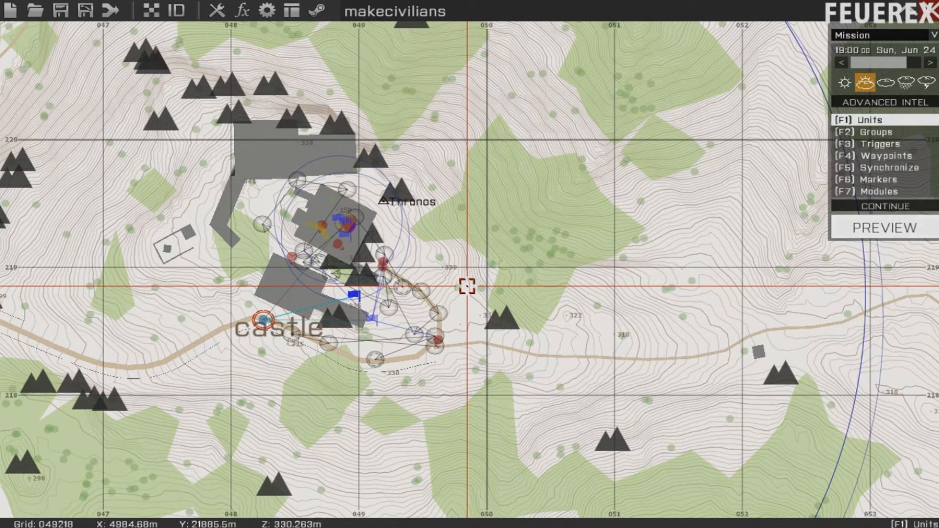
key("F3")
key("F1")
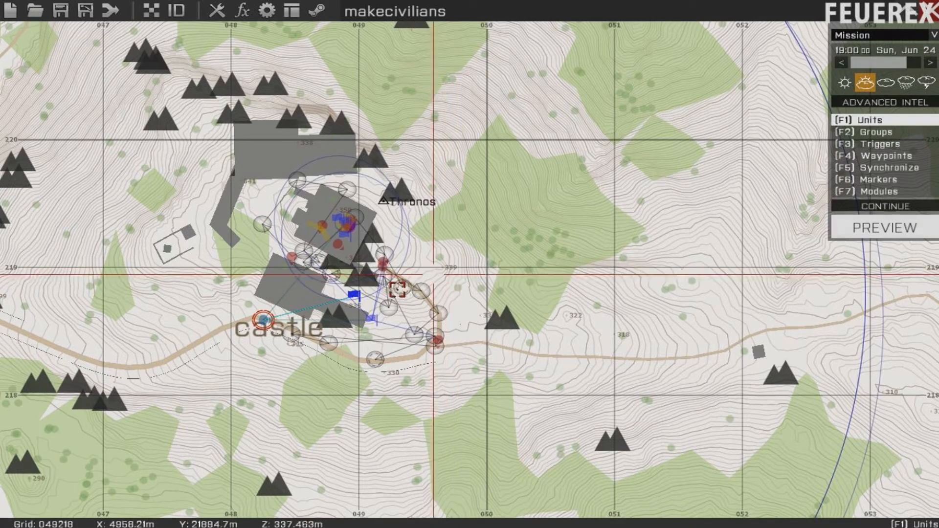
scroll(458, 271, "up", 5)
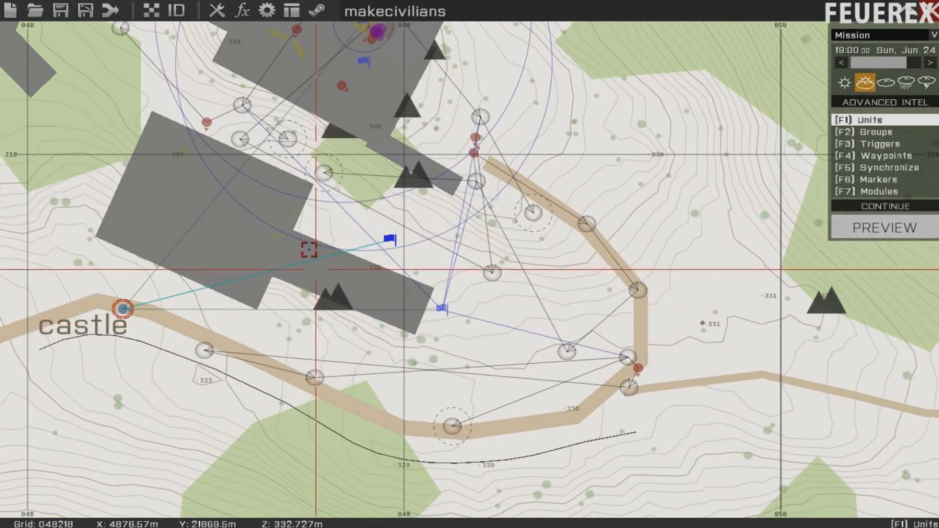
right_click_drag(303, 236, 383, 353)
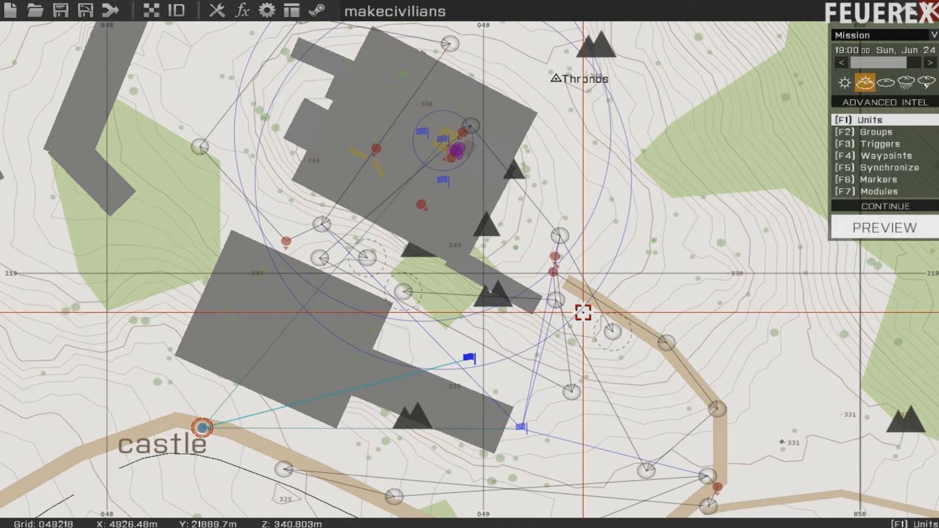
scroll(583, 312, "down", 4)
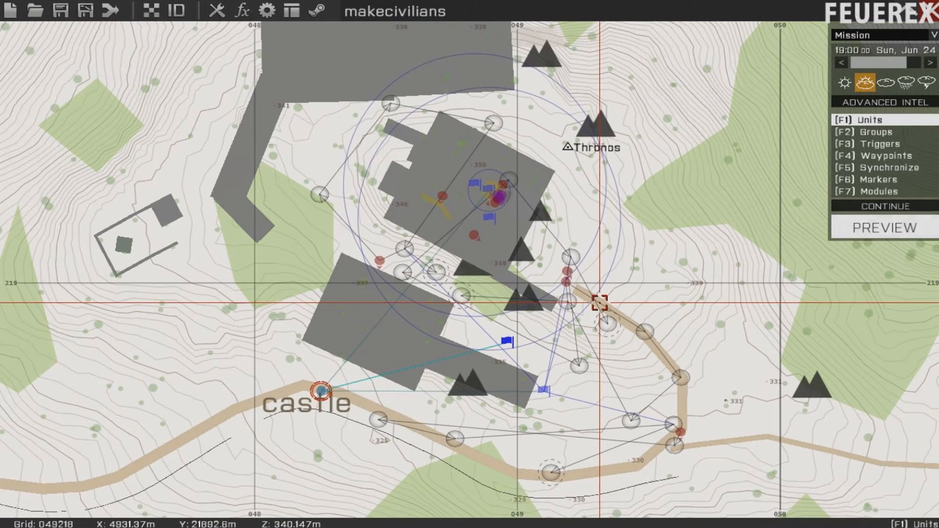
key("F3")
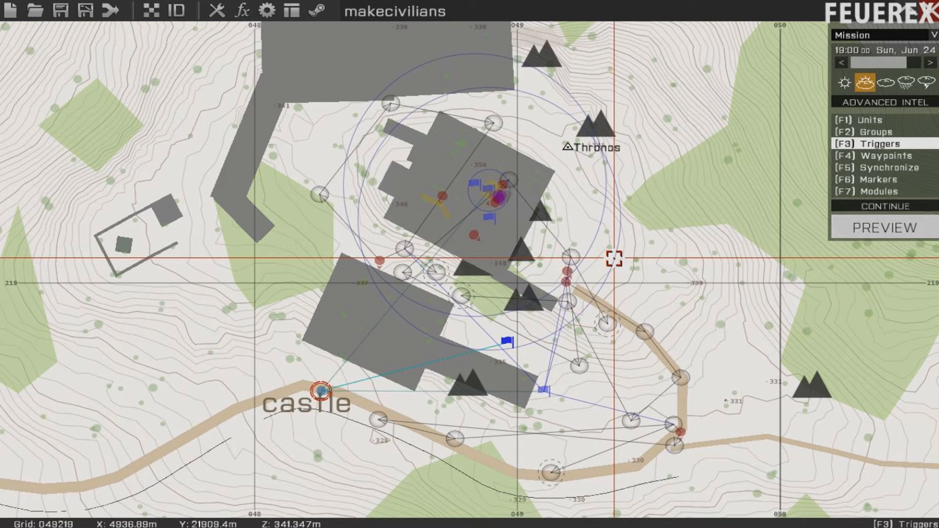
scroll(614, 258, "down", 3)
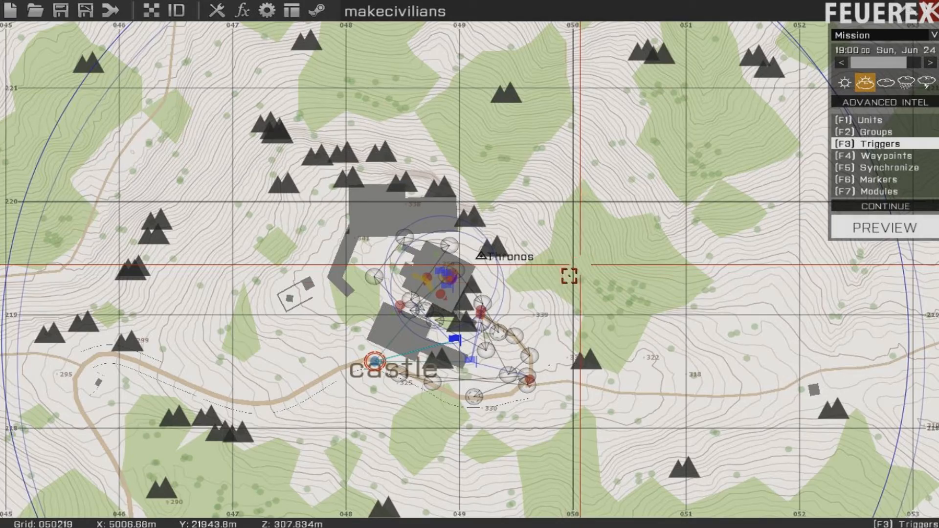
scroll(582, 265, "up", 3)
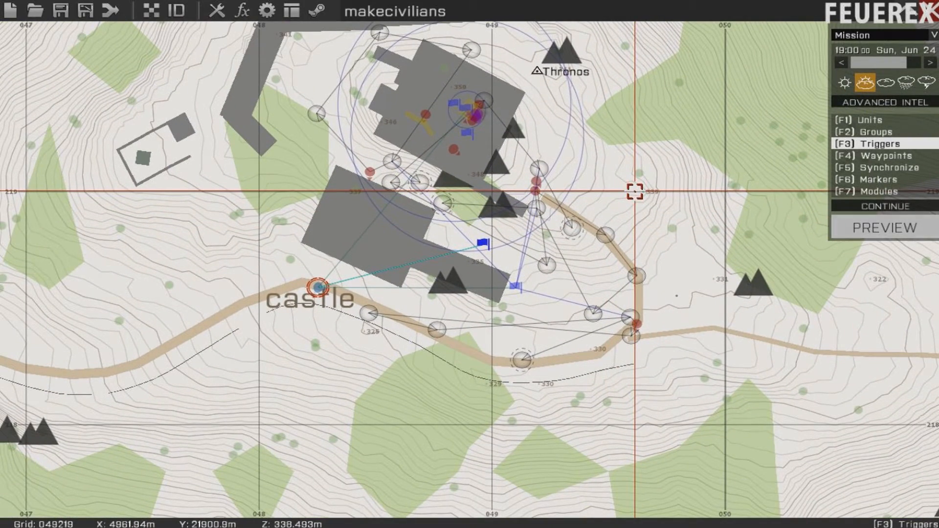
scroll(698, 204, "down", 3)
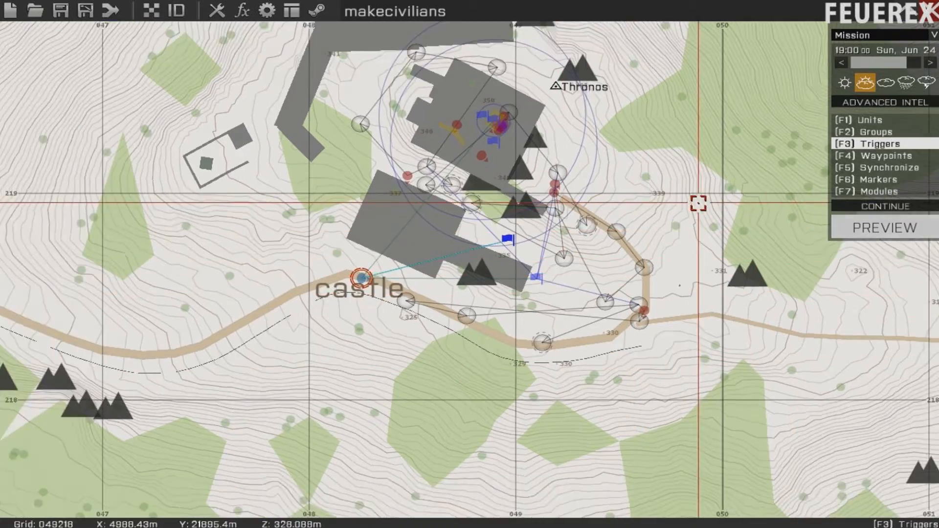
right_click_drag(675, 166, 603, 226)
key("F1")
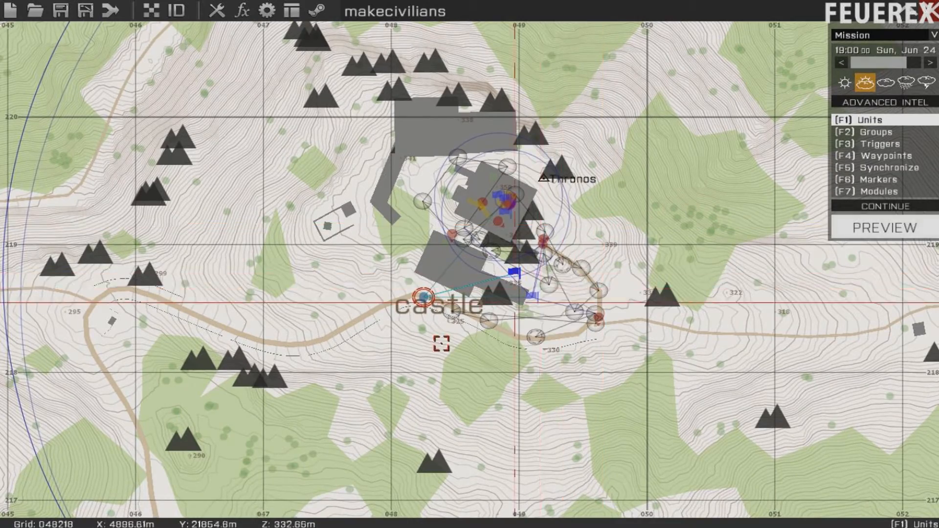
scroll(440, 342, "up", 5)
right_click_drag(504, 300, 430, 329)
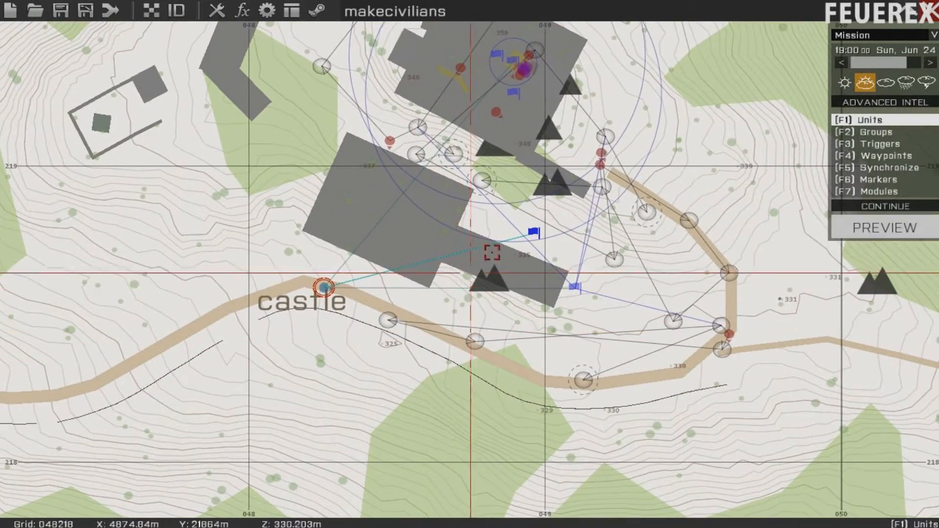
scroll(536, 232, "up", 3)
scroll(535, 232, "down", 3)
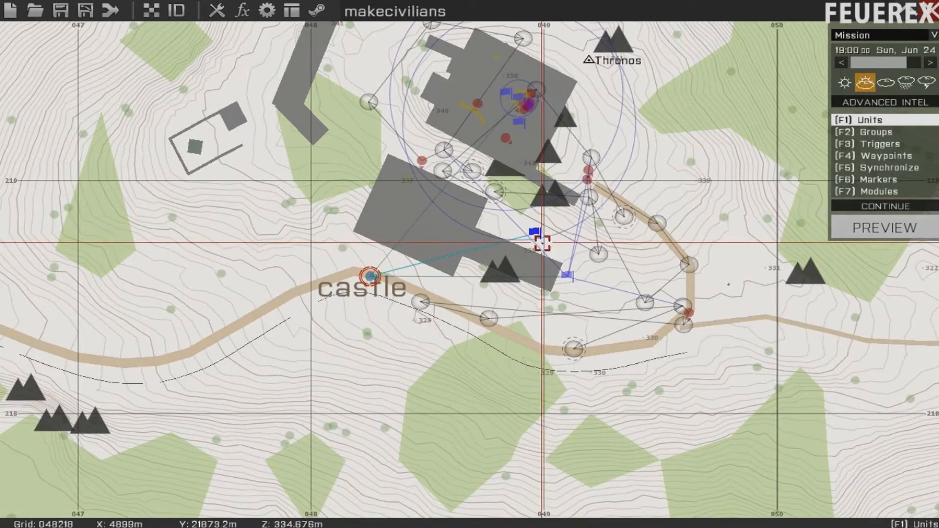
scroll(629, 303, "down", 3)
scroll(583, 230, "up", 2)
right_click_drag(584, 230, 582, 231)
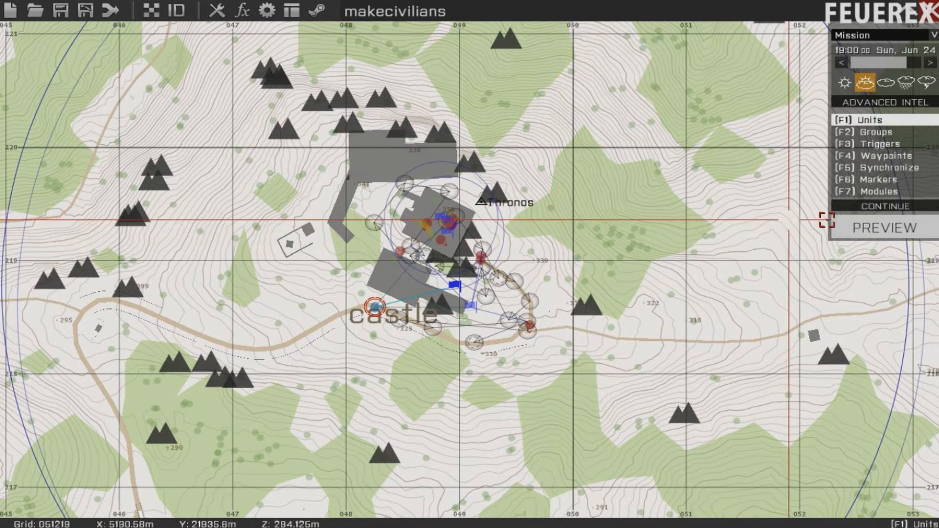
Reposition the Rifleman just north of the road beside the castle's southwestern building and save the mission.
left_click_drag(375, 307, 272, 308)
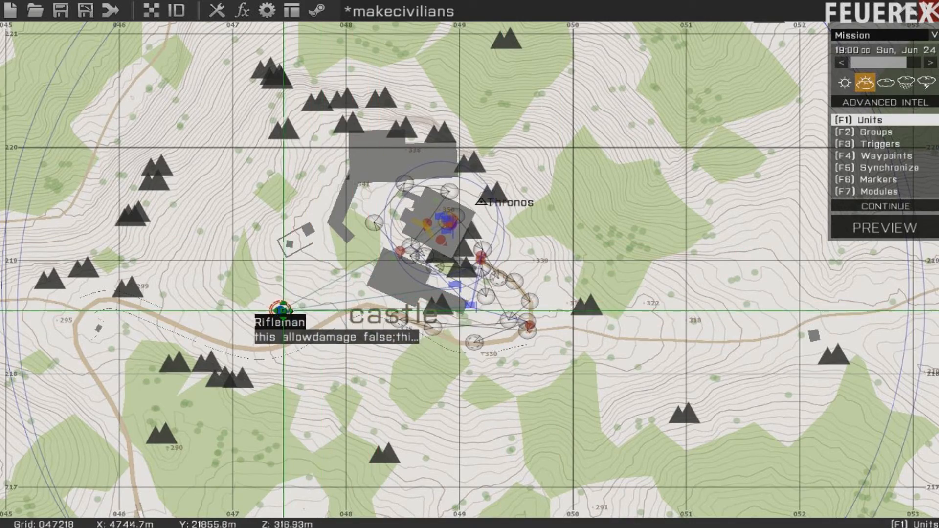
scroll(269, 264, "up", 3)
left_click_drag(269, 254, 293, 119)
scroll(291, 169, "up", 3)
right_click_drag(487, 261, 294, 119)
left_click_drag(293, 119, 444, 251)
scroll(498, 315, "down", 3)
right_click_drag(475, 308, 415, 329)
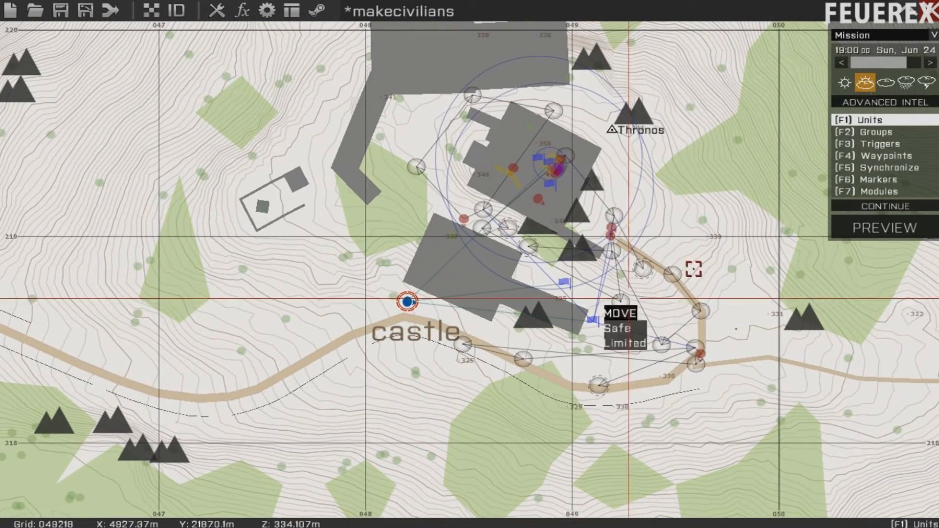
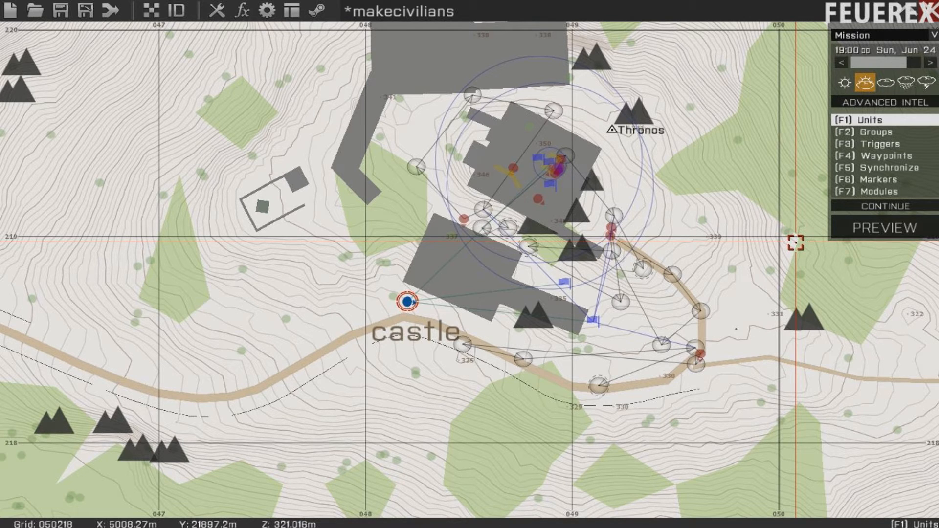
left_click(69, 18)
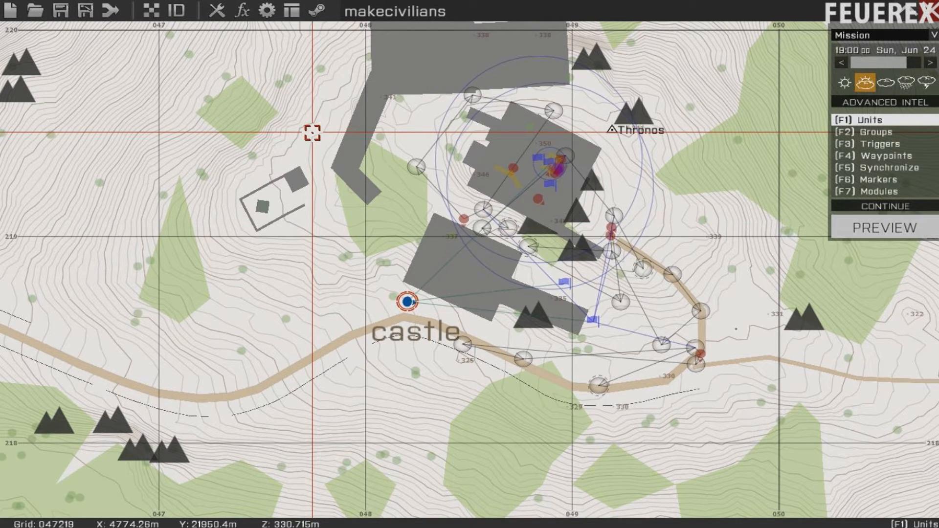
Start a preview of the saved mission.
scroll(340, 188, "down", 3)
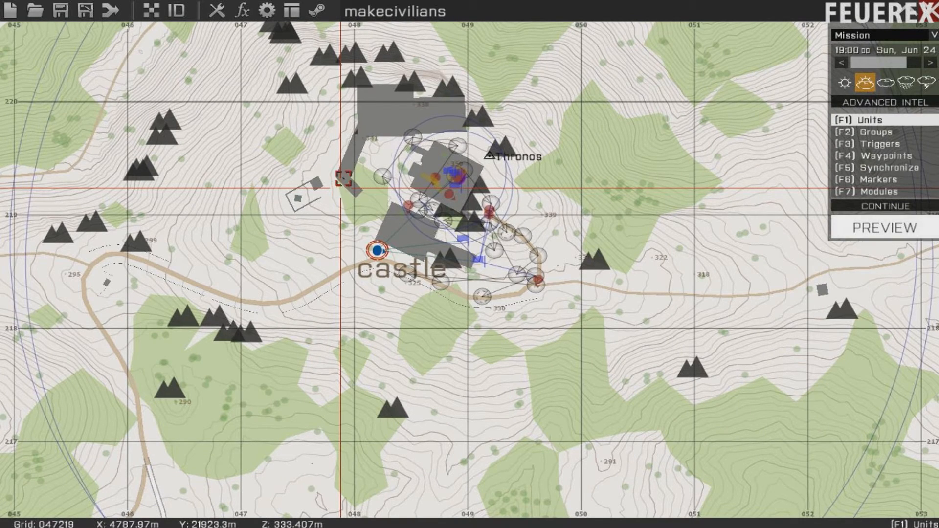
right_click_drag(328, 151, 319, 219)
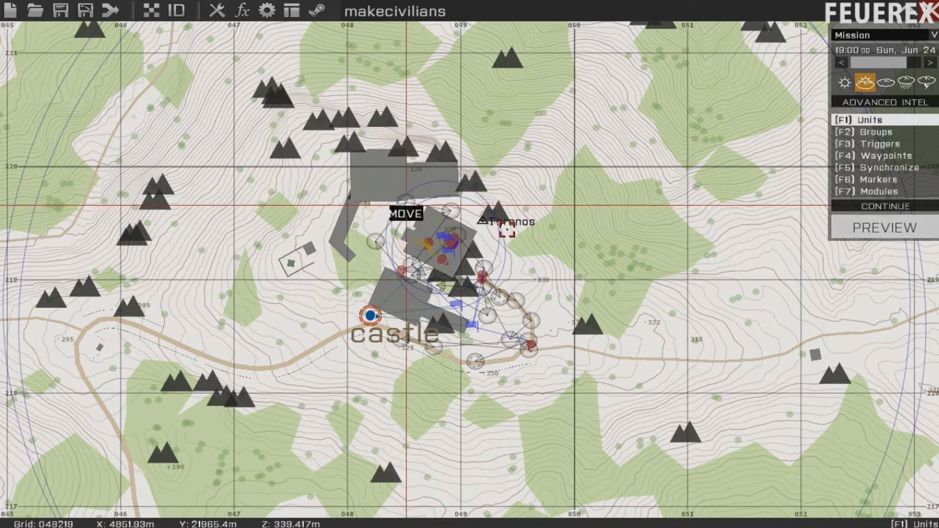
scroll(589, 294, "up", 2)
scroll(610, 254, "up", 3)
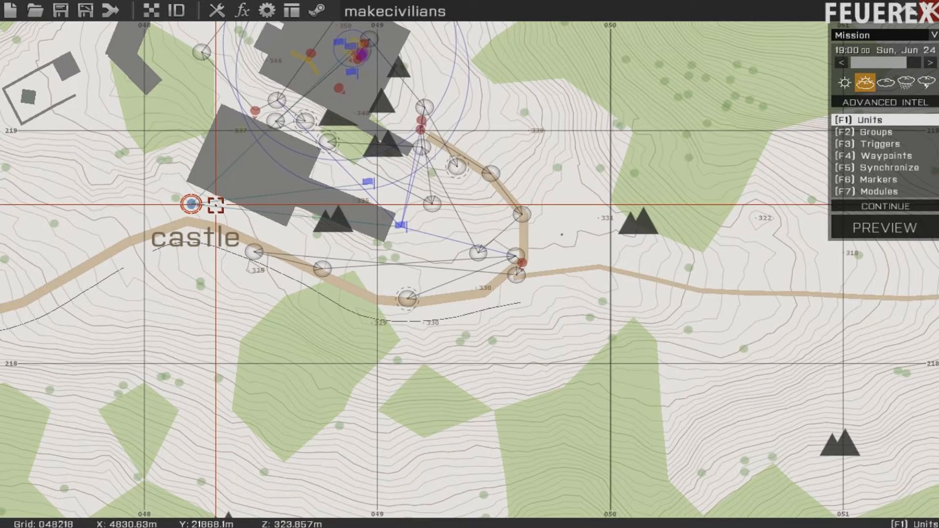
scroll(216, 205, "down", 5)
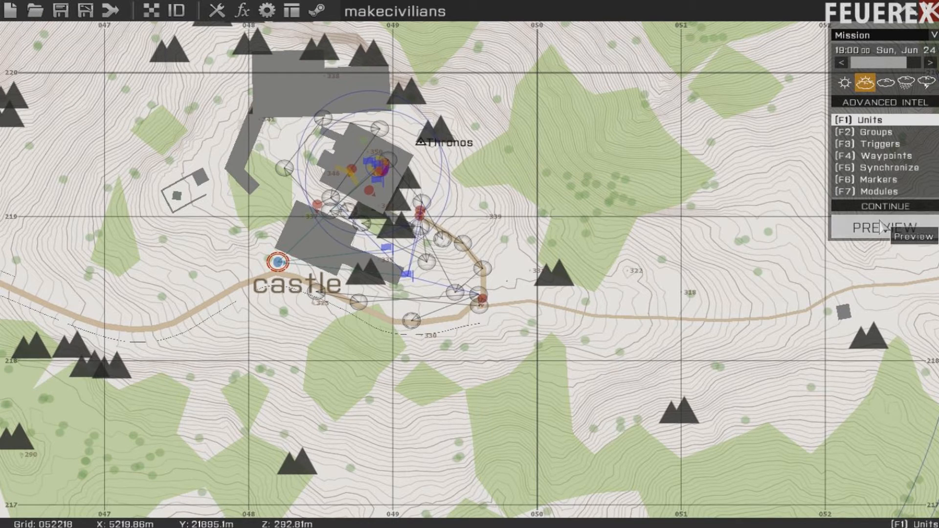
left_click(882, 228)
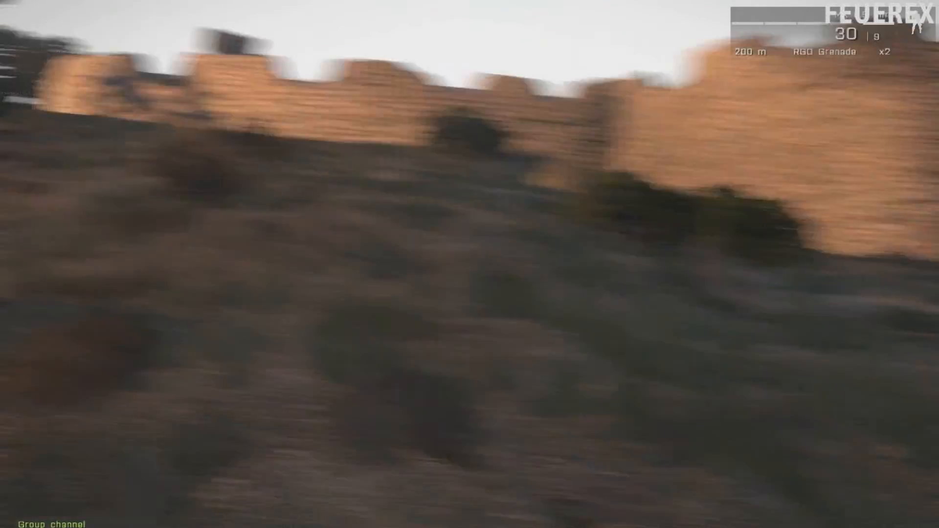
Walk the soldier uphill to the castle wall and round its corner to look over the area beyond.
key("w")
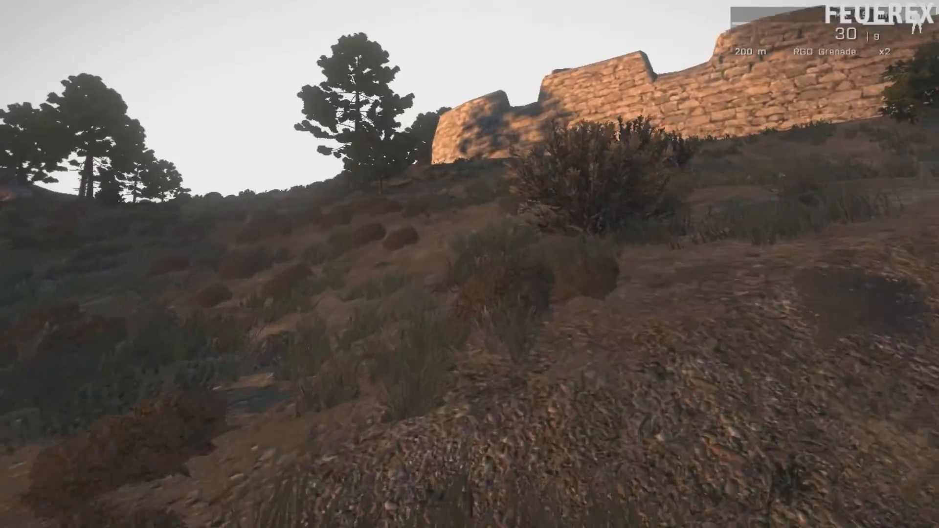
key("w")
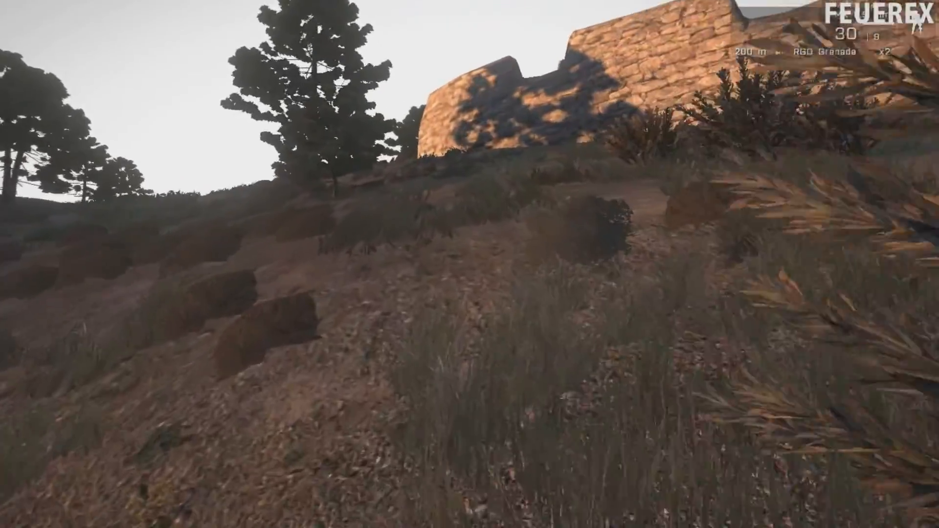
key("w")
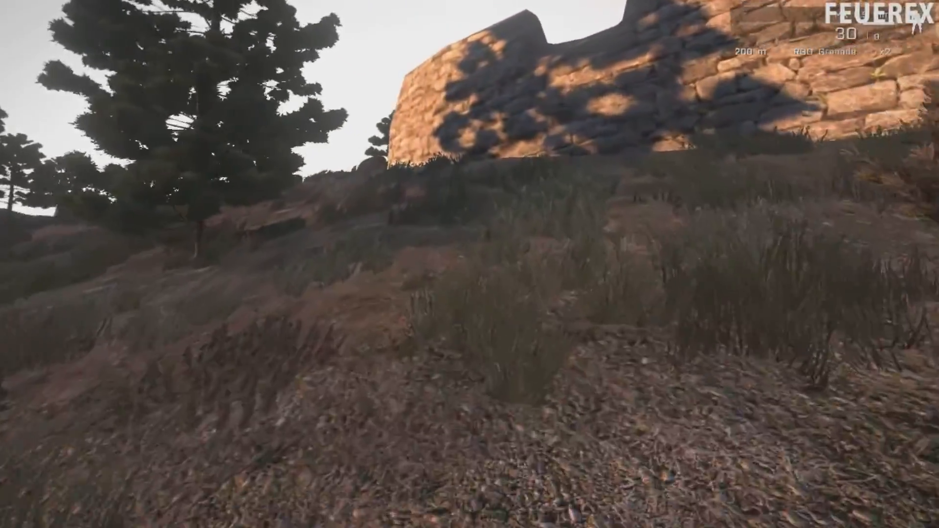
key("w")
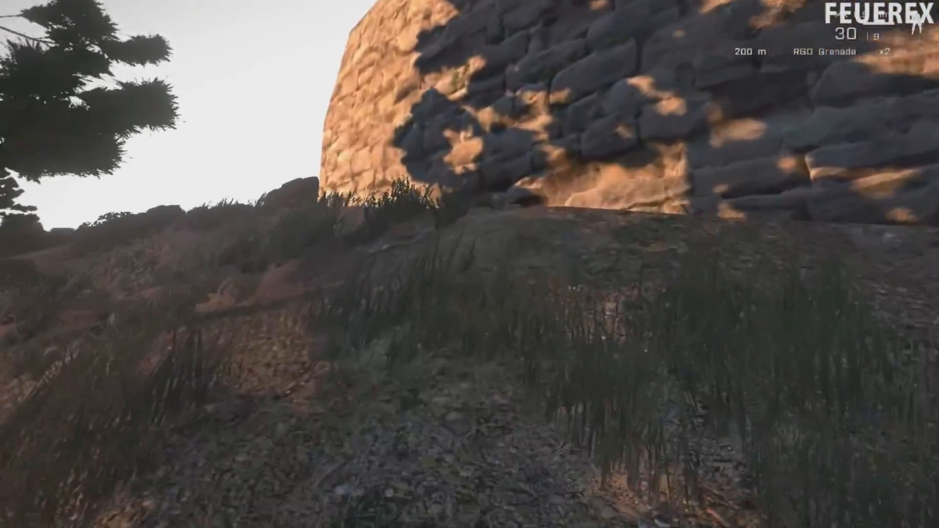
key("w")
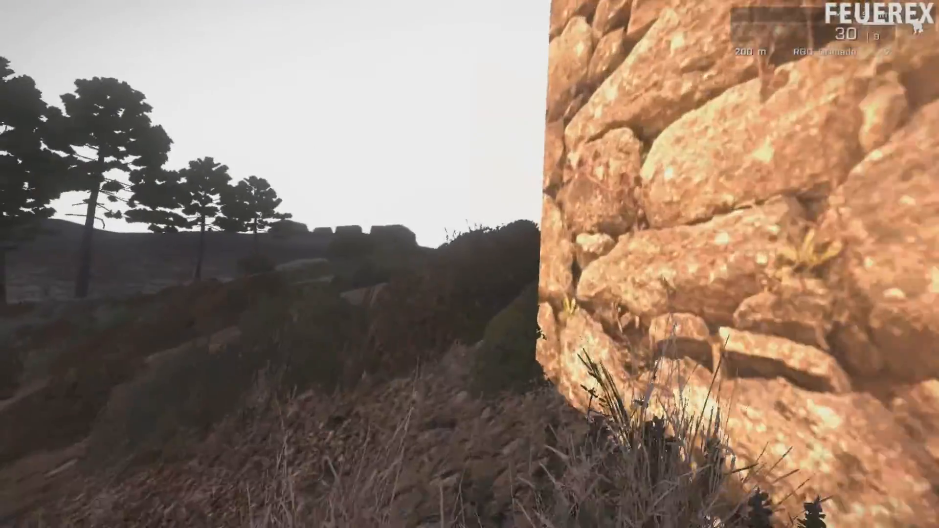
key("w")
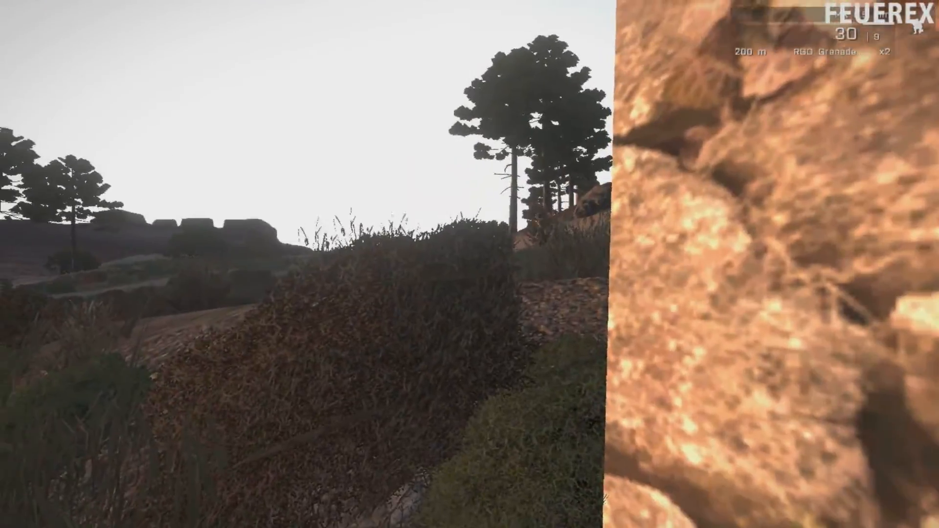
key("w")
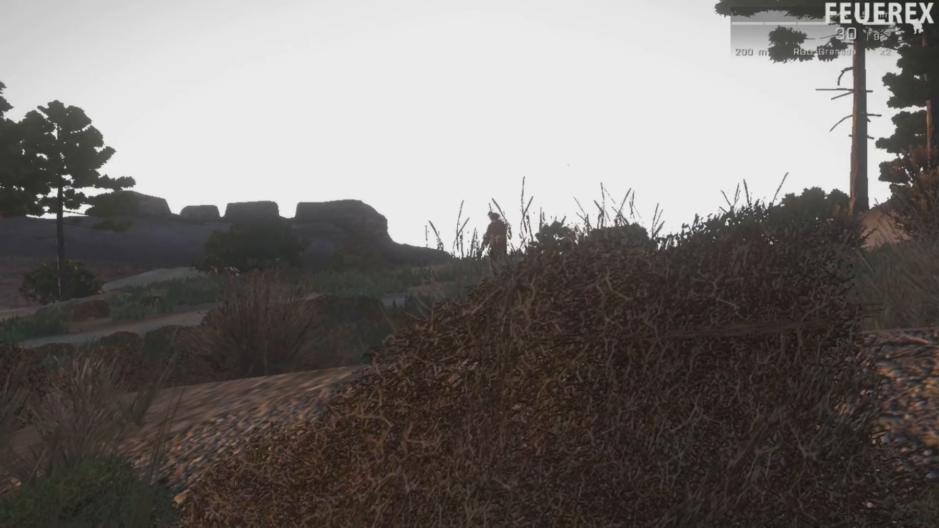
Move the soldier uphill through the scrub toward the armed unit standing on the ridge below the castle.
key("KP_Subtract")
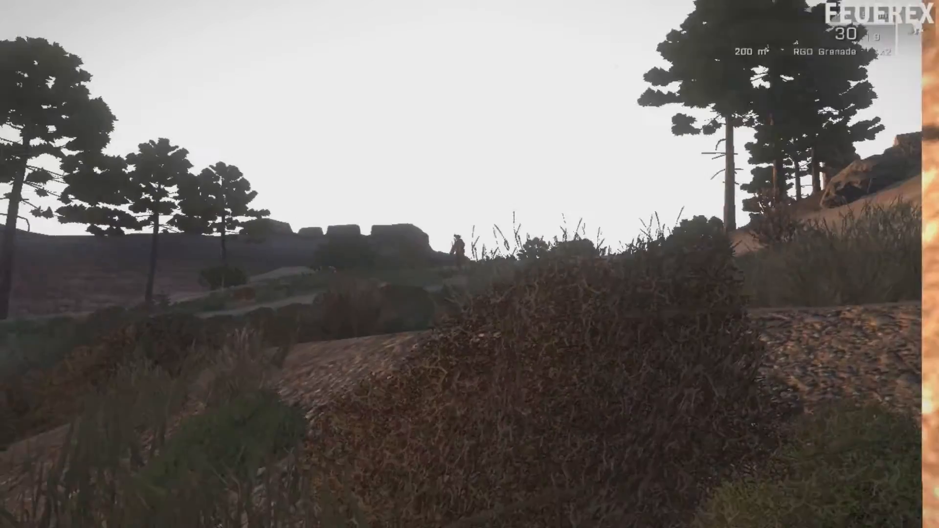
key("w")
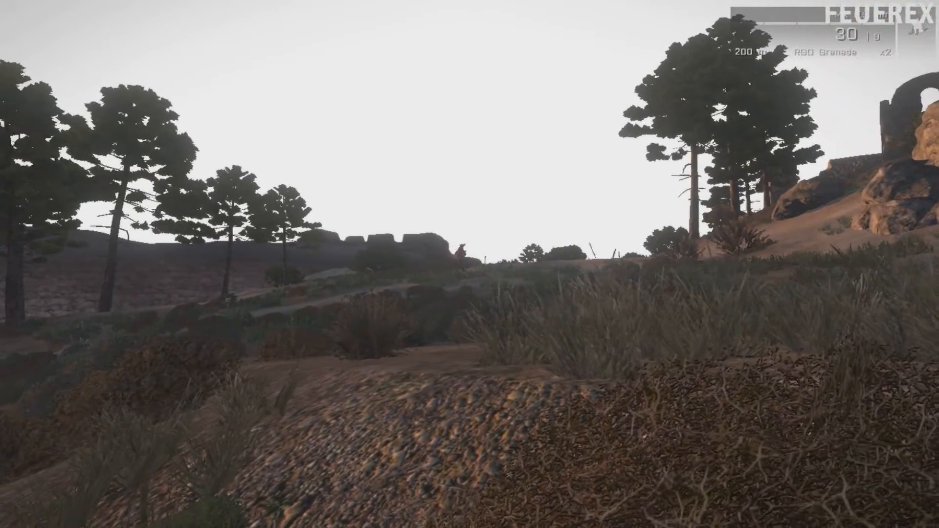
key("w")
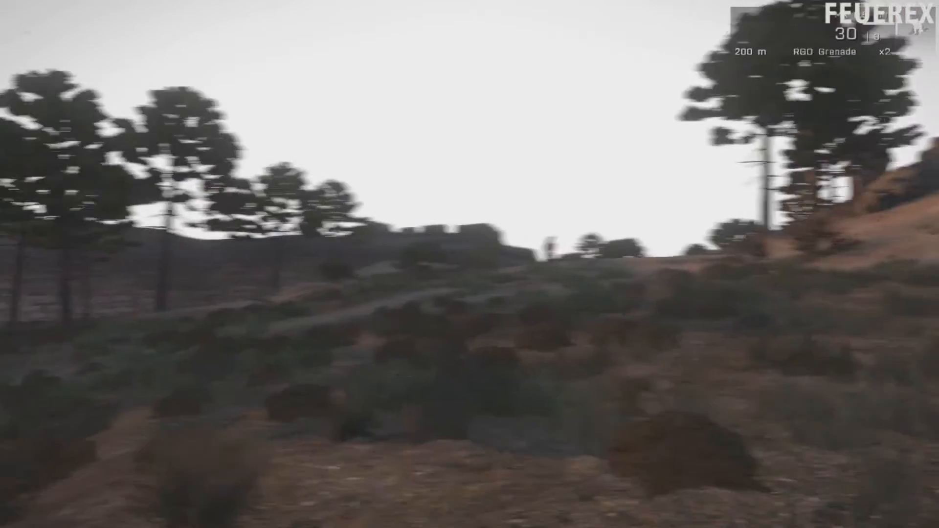
key("w")
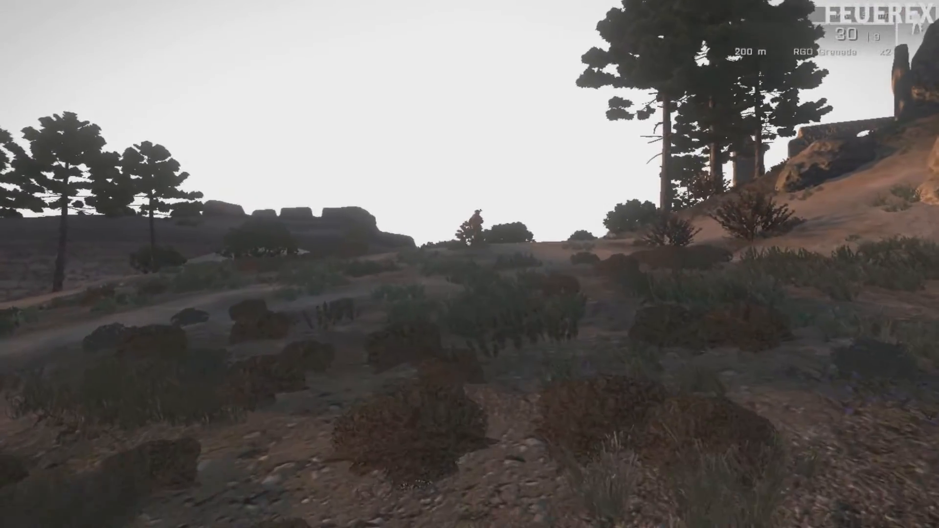
key("w")
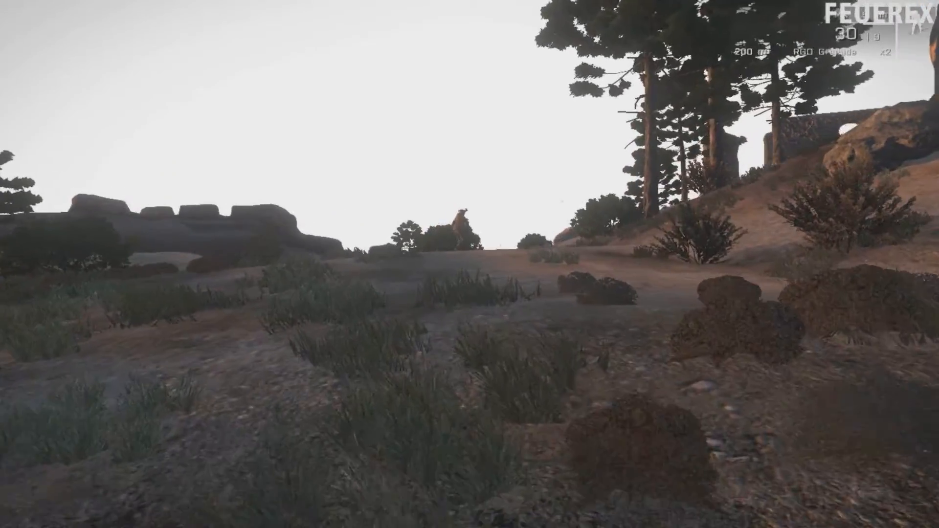
key("w")
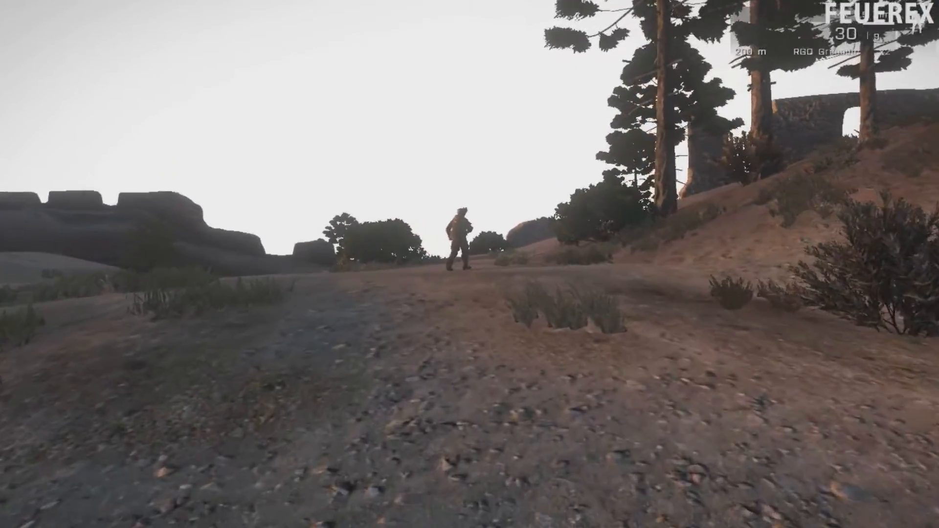
key("w")
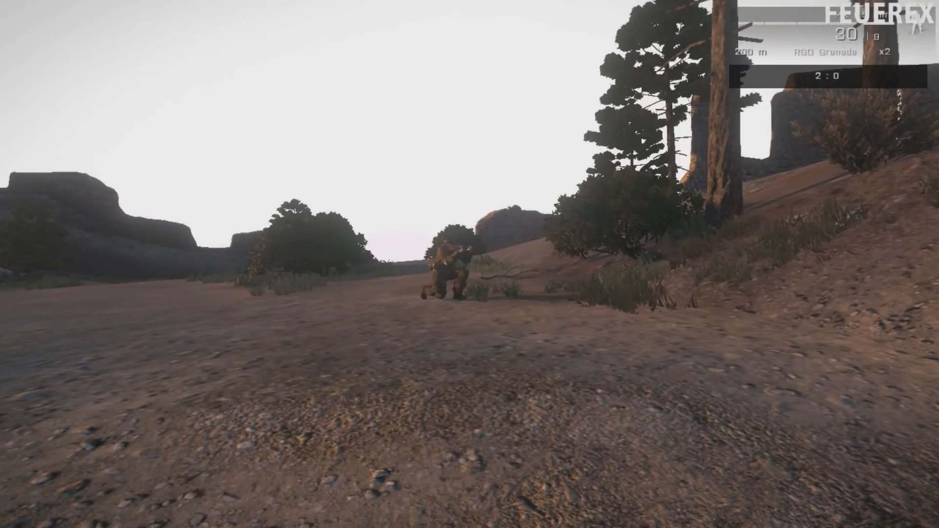
Follow the running unit along the rocky slope below the castle and around toward its stone walls.
key("w")
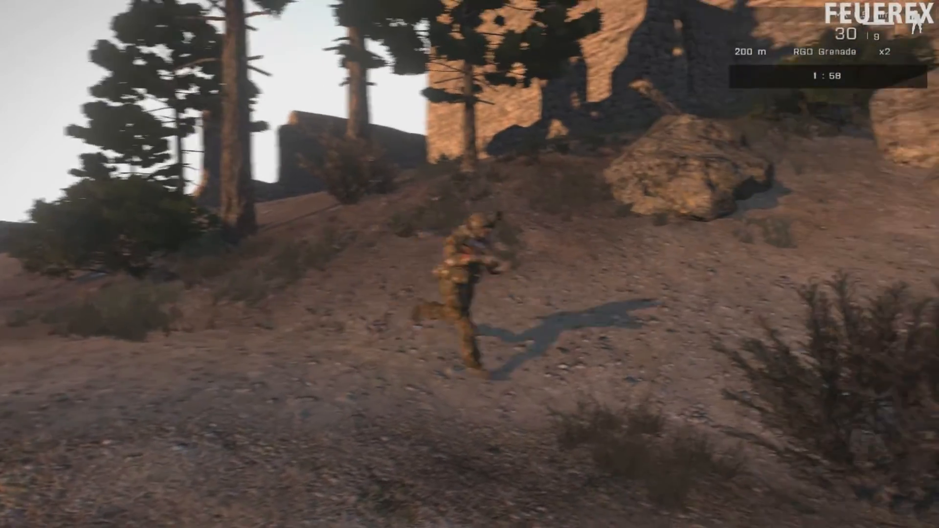
key("w")
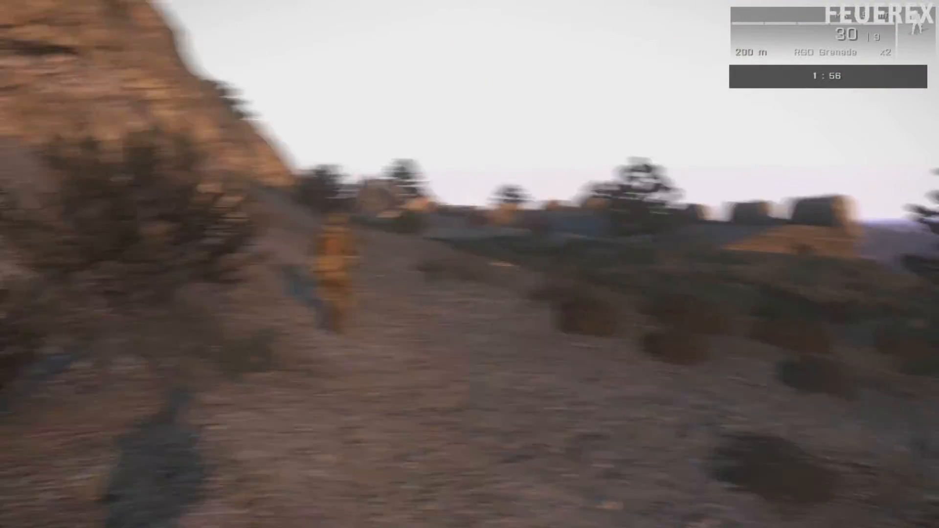
key("w")
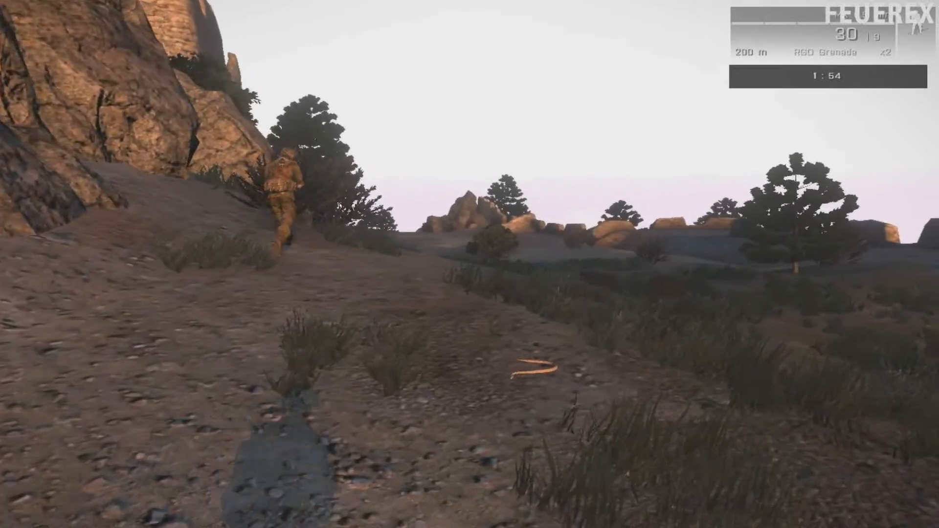
key("w")
key("w")
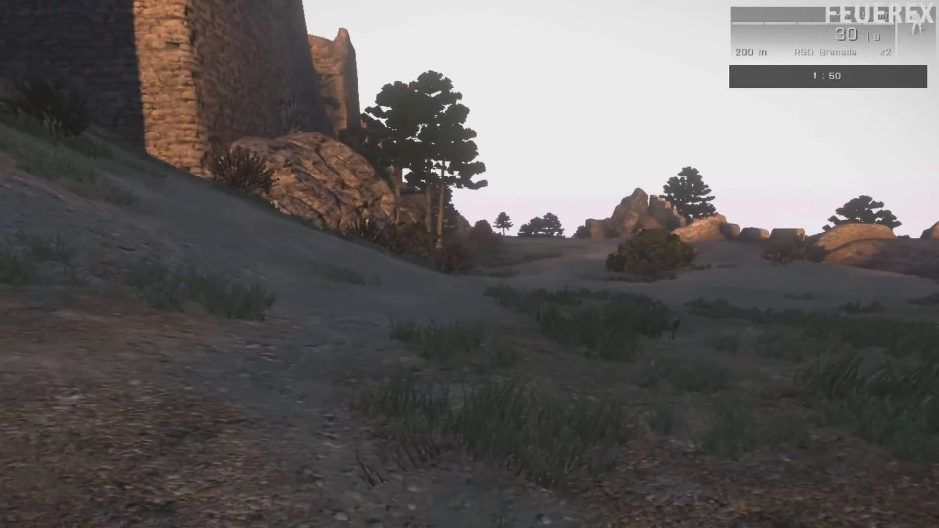
key("w")
Inspect the castle courtyard, from the device beside the captive civilians to the covered crates and the sandbags at the wall gap.
key("w")
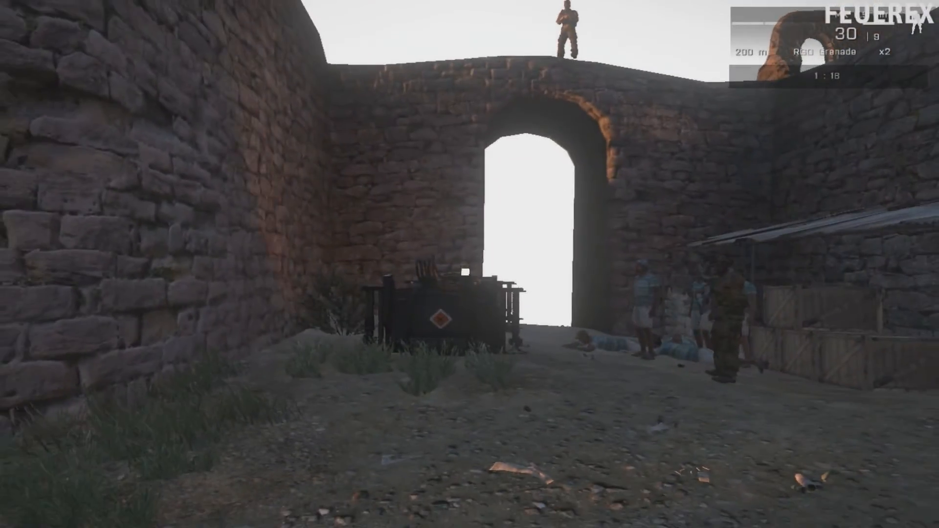
key("w")
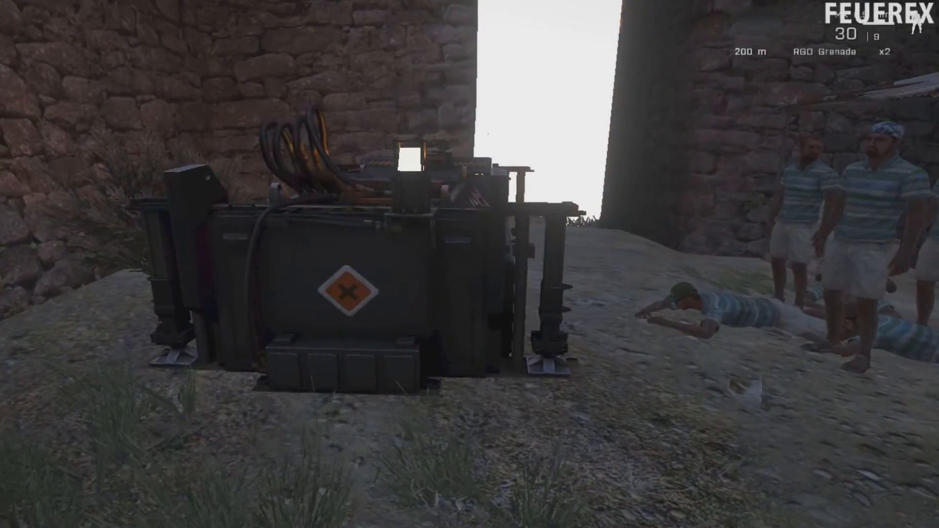
key("w")
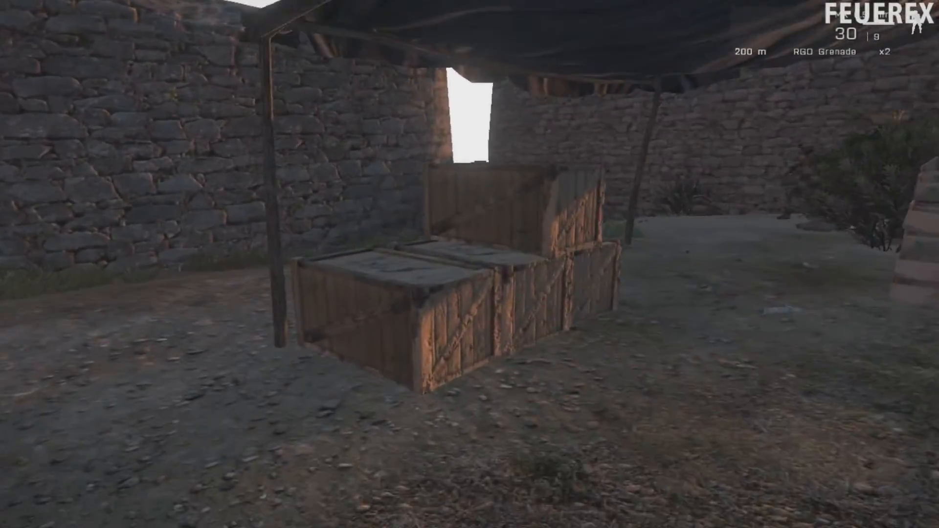
key("w")
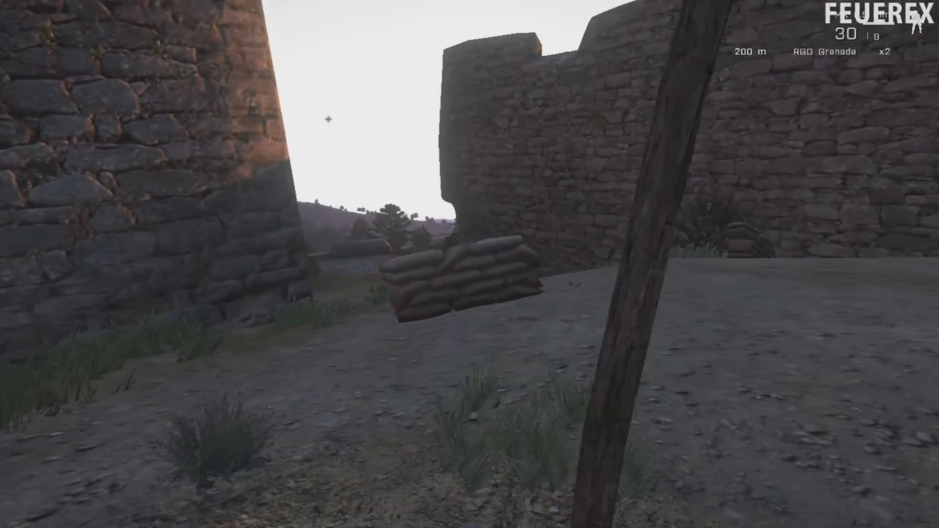
key("w")
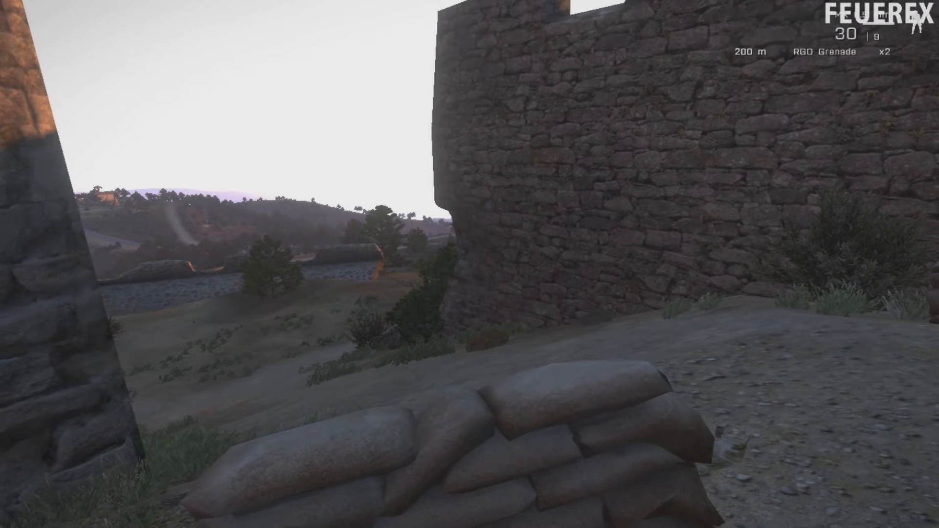
Pause the preview and restart the makecivilians mission, accepting the loss of progress.
key("Escape")
left_click(114, 427)
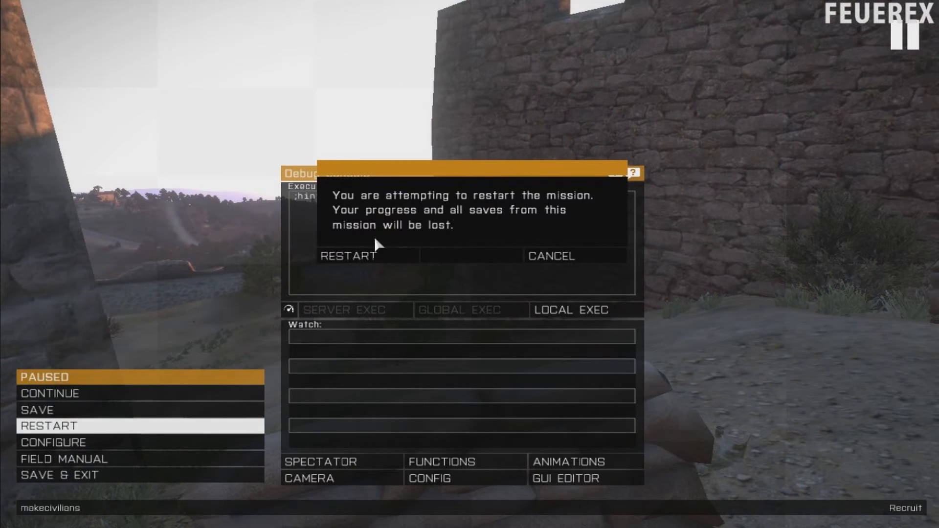
left_click(376, 255)
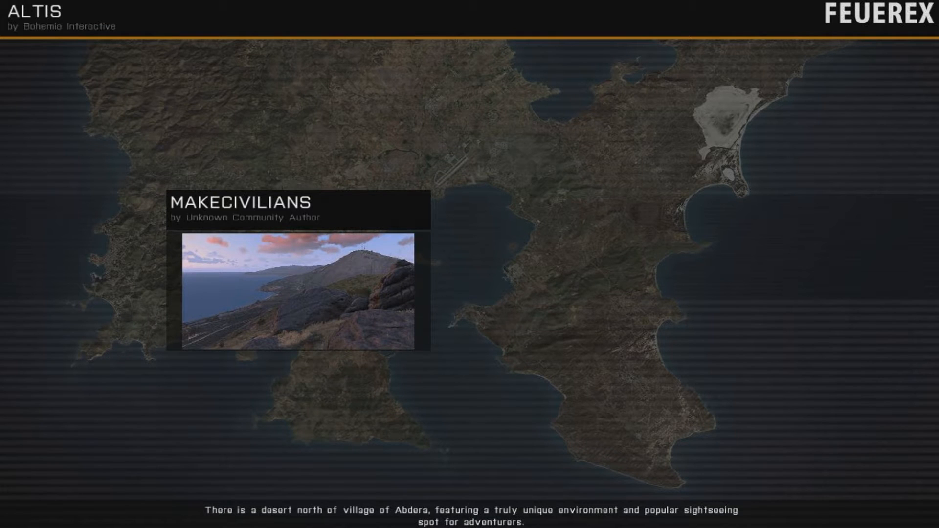
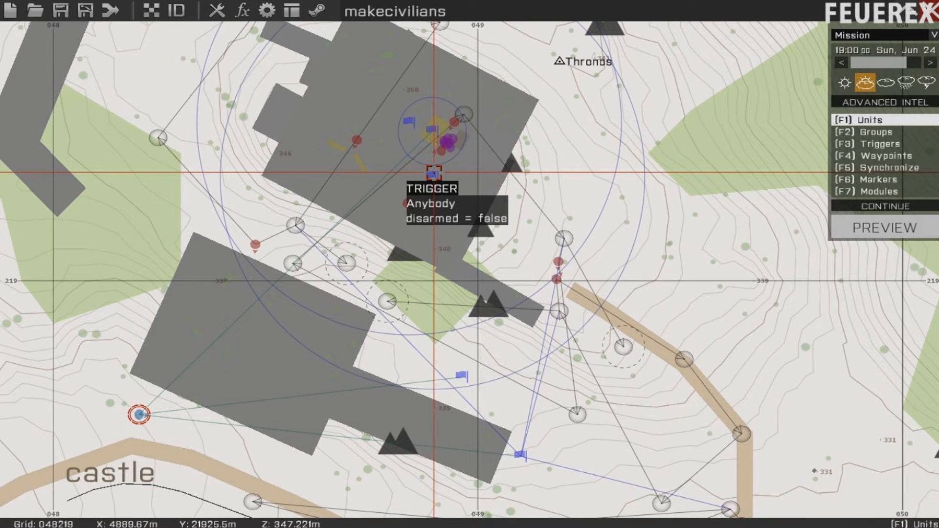
Examine the mission map from the castle at Thronos out to the large trigger areas and the village of Oreokastro.
scroll(526, 177, "down", 5)
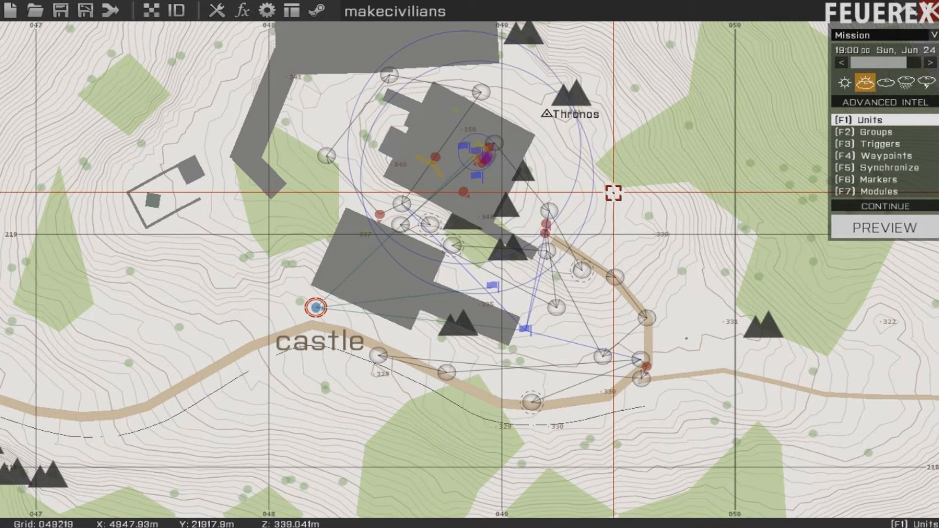
right_click_drag(614, 168, 541, 254)
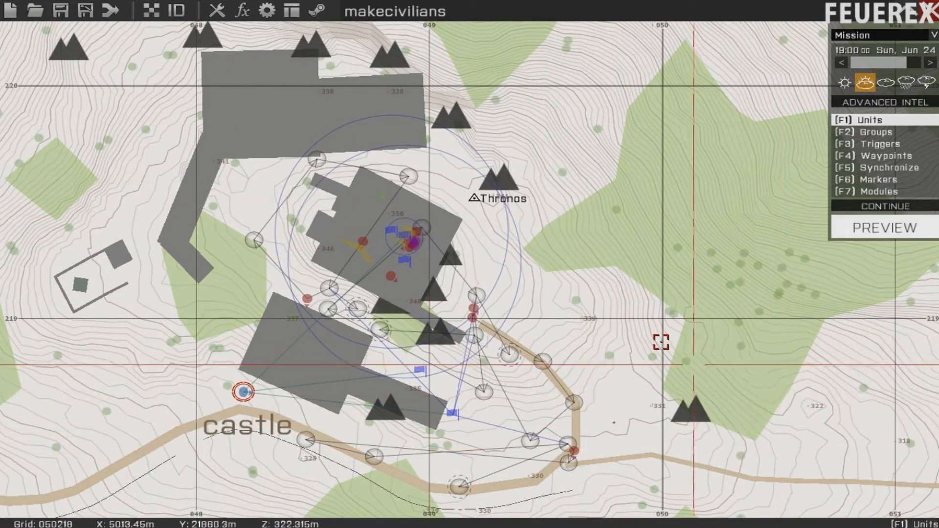
scroll(656, 367, "down", 5)
right_click_drag(619, 261, 617, 258)
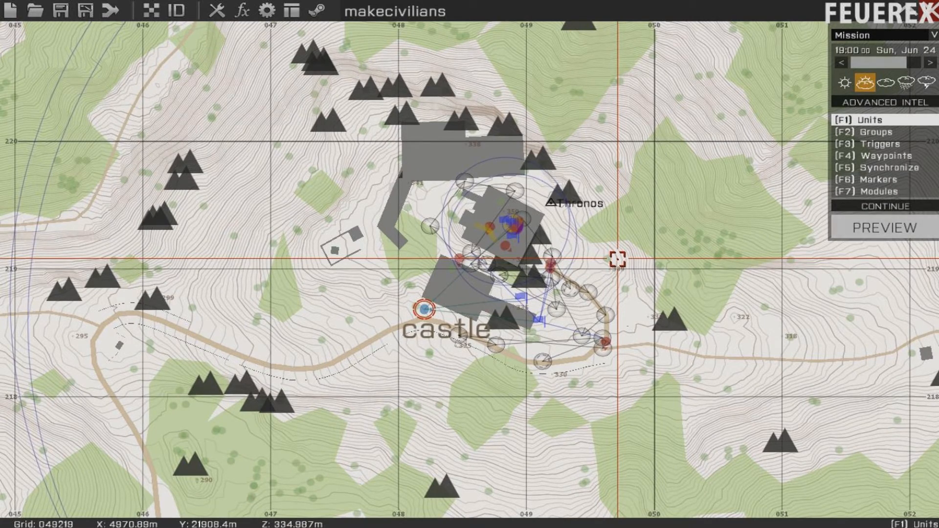
scroll(618, 259, "down", 3)
right_click_drag(363, 346, 329, 162)
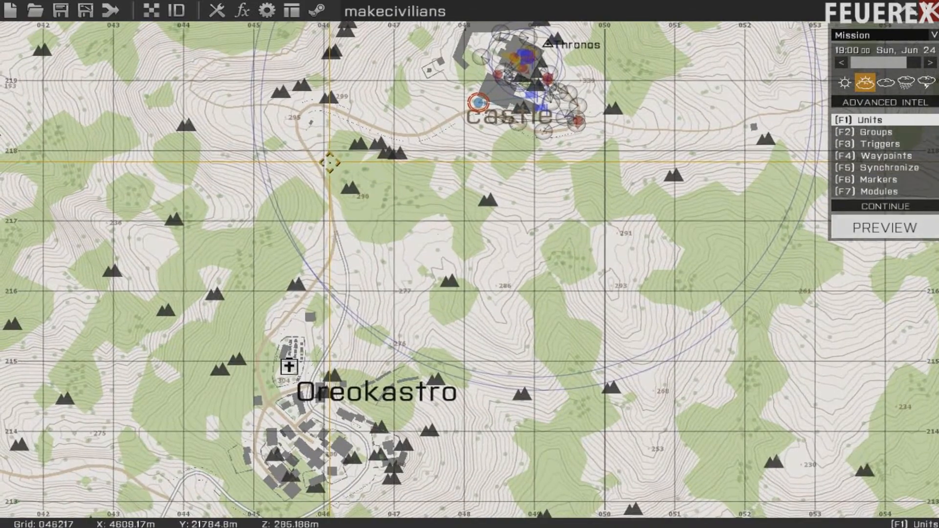
right_click_drag(248, 292, 202, 360)
right_click_drag(287, 489, 274, 284)
right_click_drag(175, 111, 175, 360)
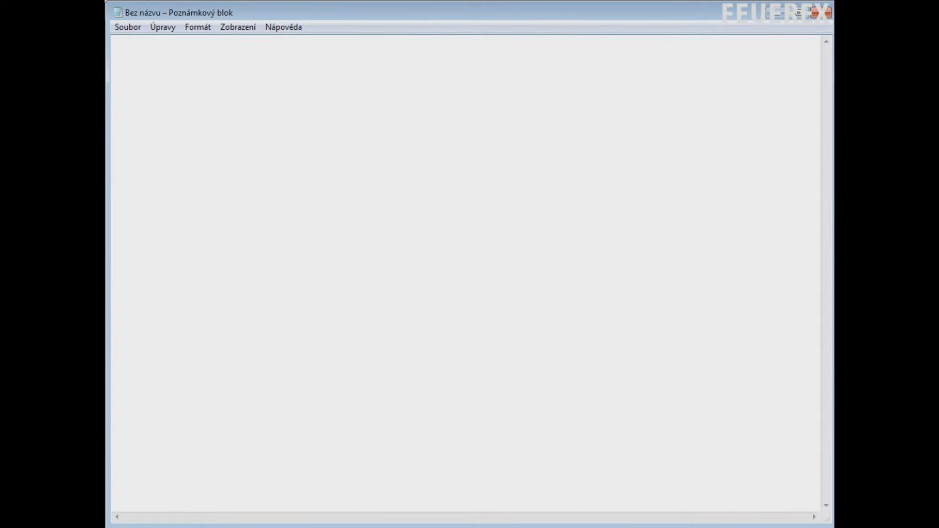
Begin a script in an empty Notepad document with "_expert = _this select 0;" and "_vehicle = _this select 1;".
type("_xe")
key("BackSpace")
key("BackSpace")
type("expert = _this ")
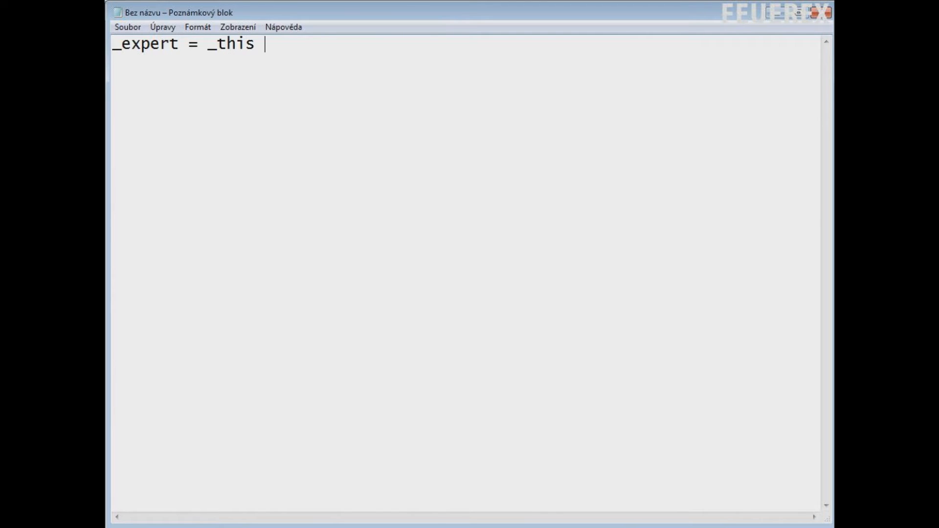
type("select 0;")
key("Return")
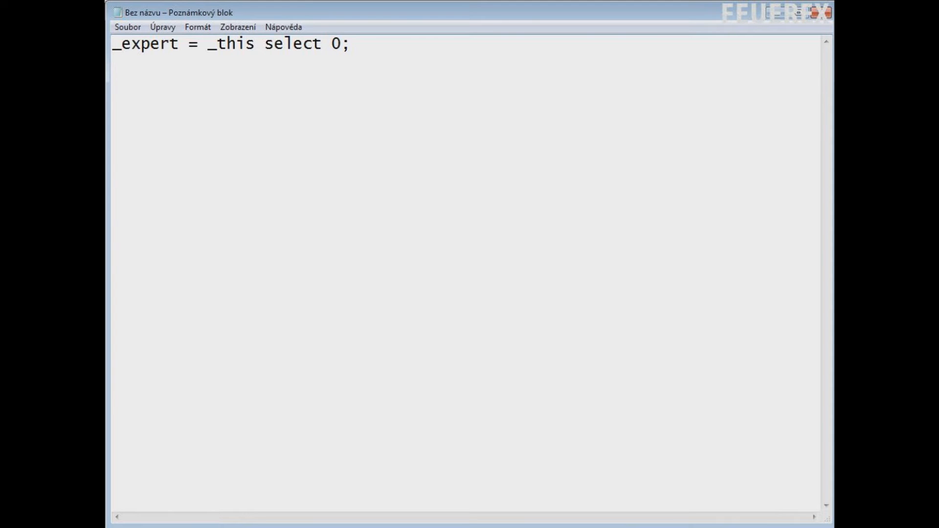
type("_")
type("vehicle = _this select 1;")
key("Return")
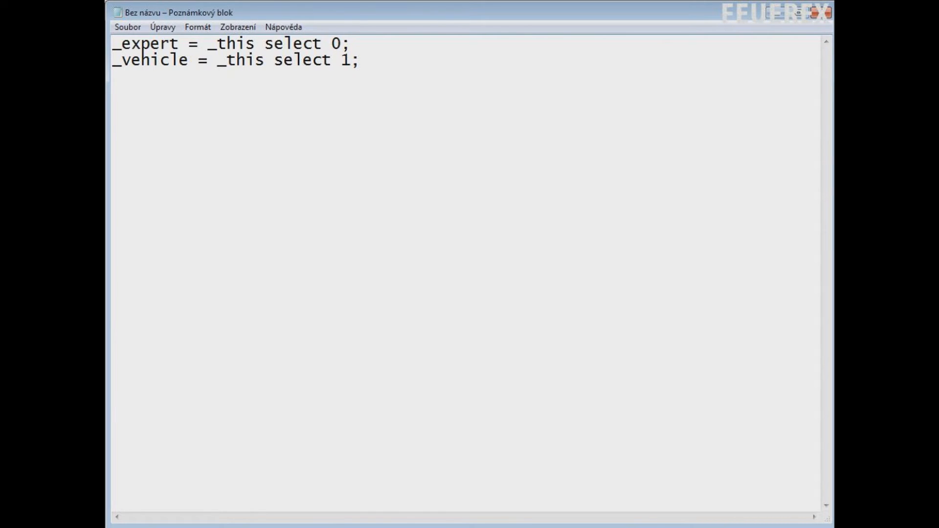
Below a blank line, add "_expert assignasdriver _vehicle;" and "_expert moveindriver _vehicle;" to the script.
key("Return")
type("_expert ")
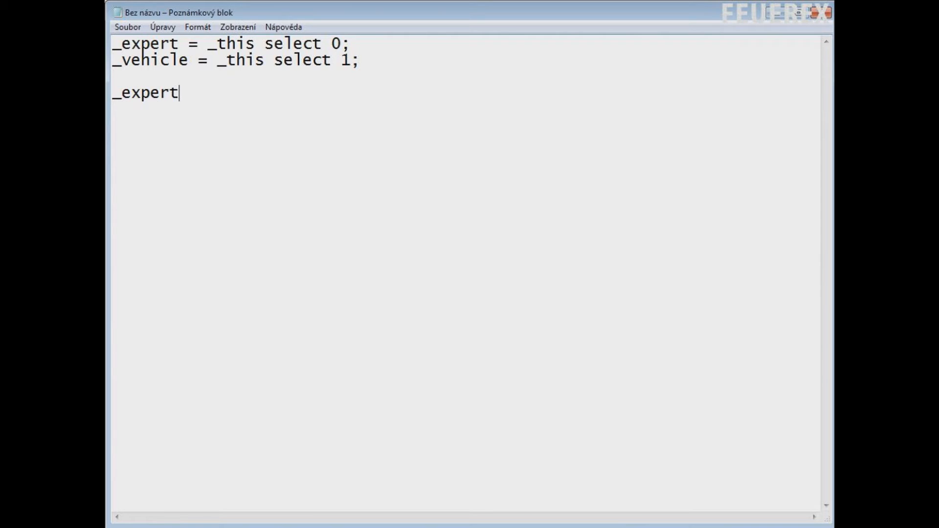
type("assignasdriver ")
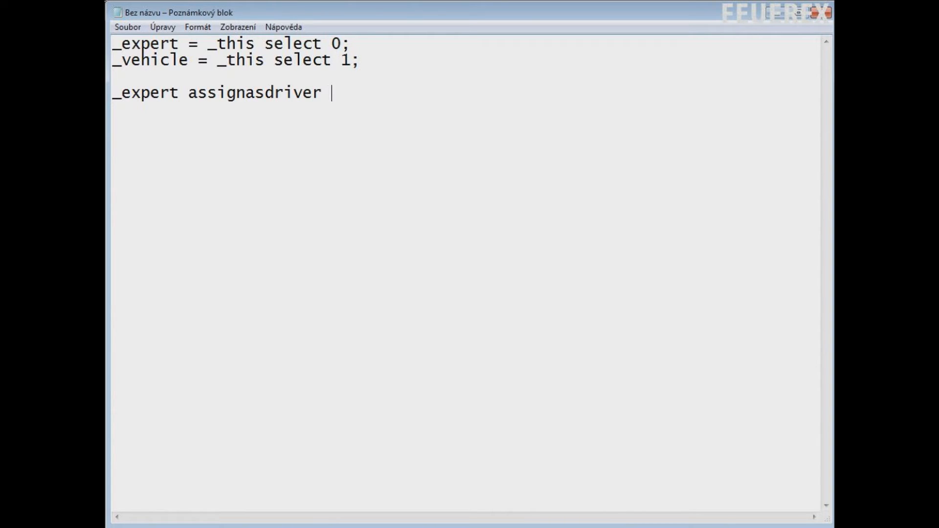
type("_vehicle;")
key("Return")
type("_expert moveindriver ")
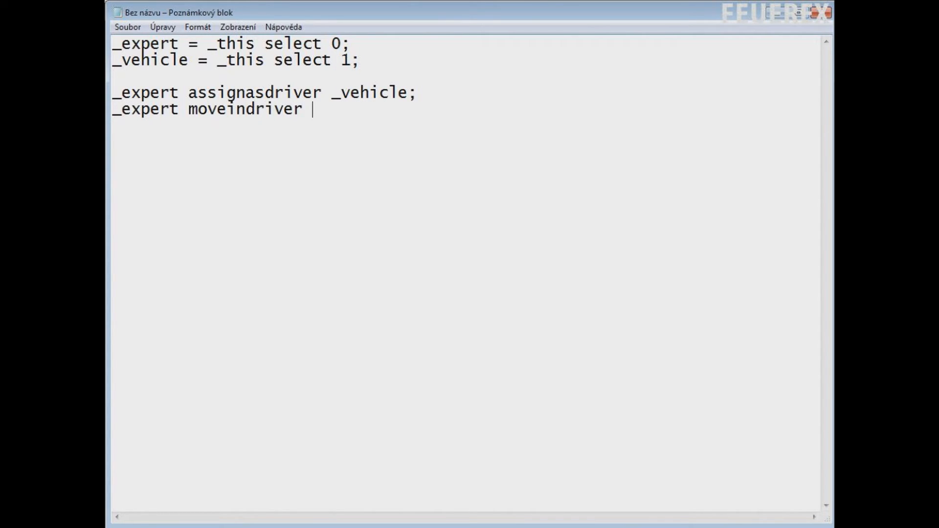
type("_vehicle;")
key("Return")
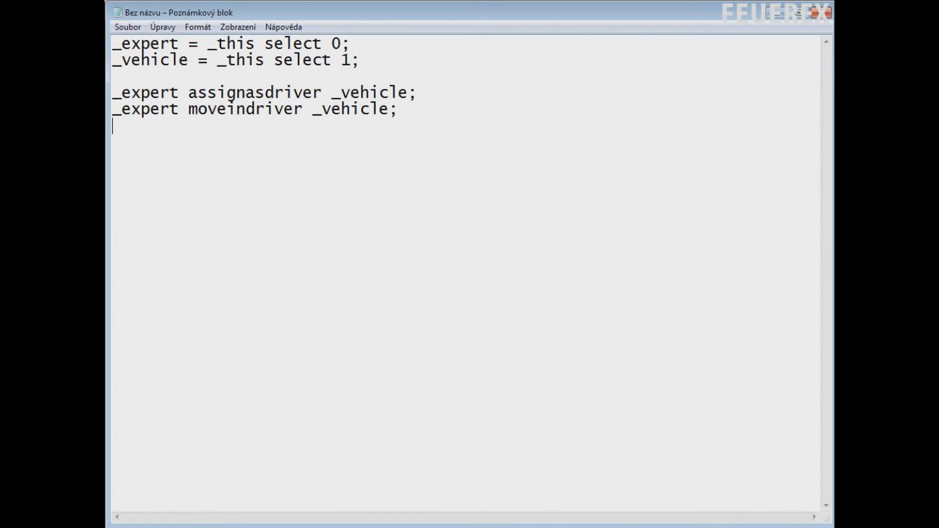
After a gap, add "sleep 1;" and a "player sidechat" line with an empty quoted message ending in a semicolon.
key("Return")
type("sleep 1;")
key("Return")
type("pla")
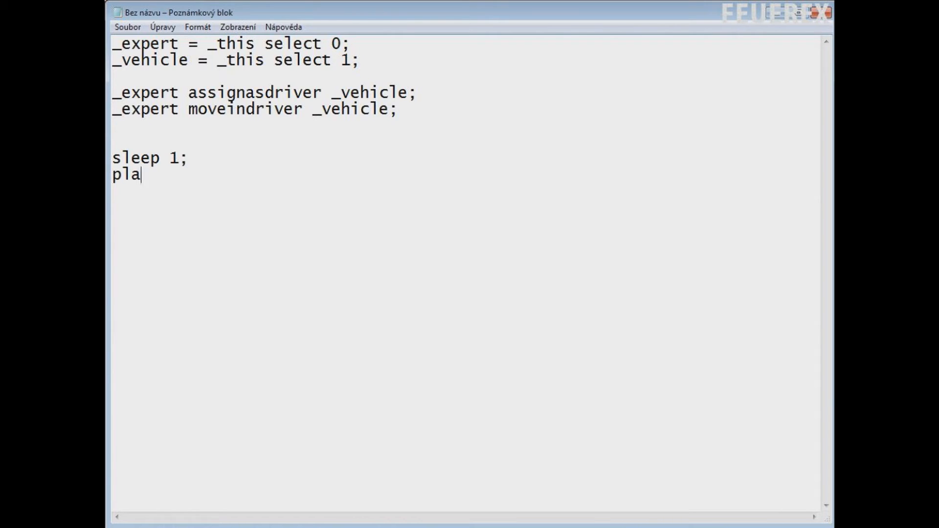
type("yer sidechat")
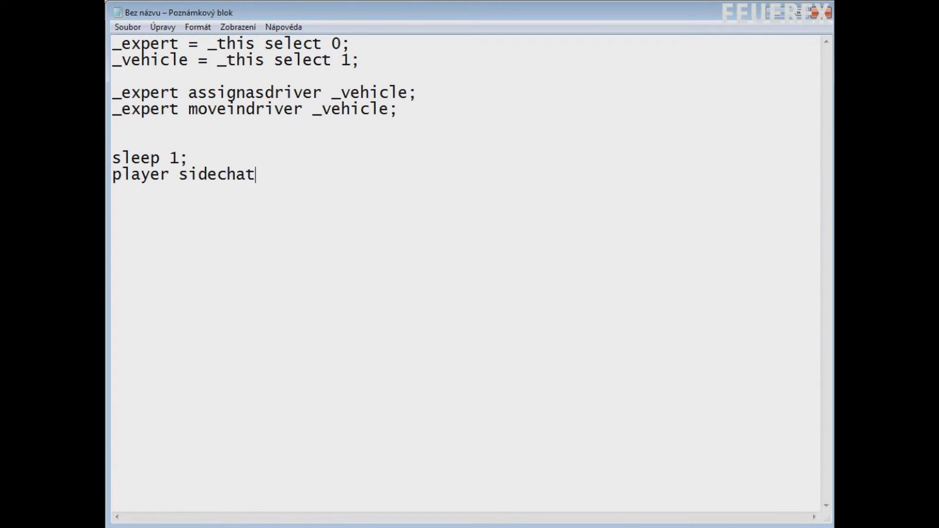
type(" \"\";")
Set the player sidechat message to "Alpha to Papa bear. Objective complete, area is secured." and end the line with a semicolon.
left_click(275, 174)
type("Apl")
key("BackSpace")
key("BackSpace")
type("lpha to Papa bear")
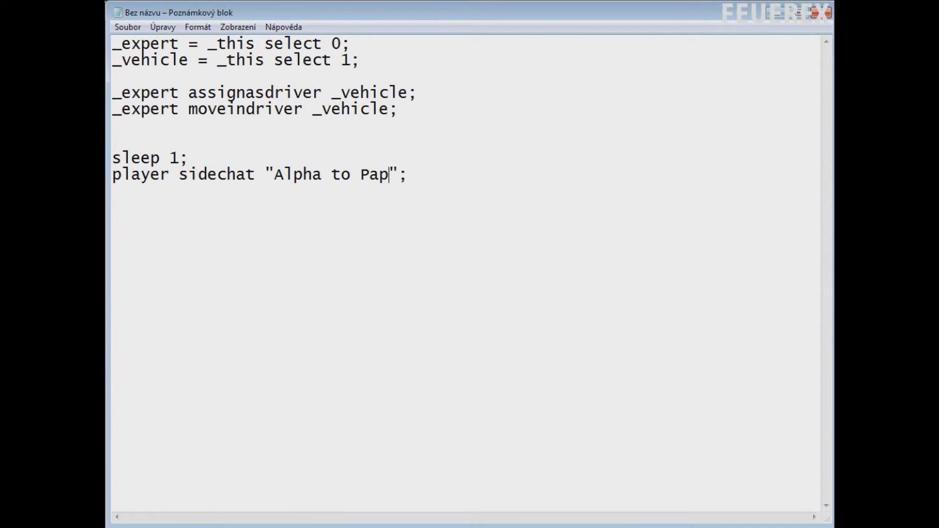
type(". ")
type("Objective comple")
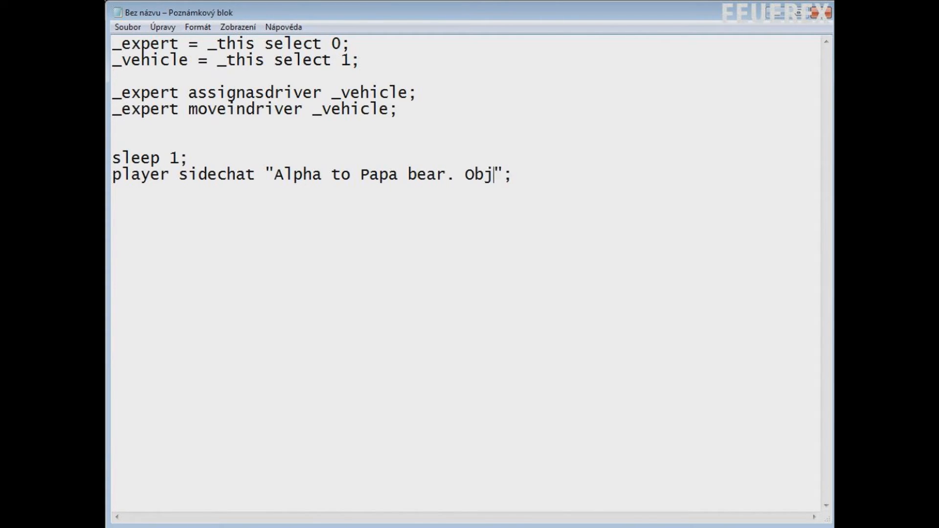
type("te, area")
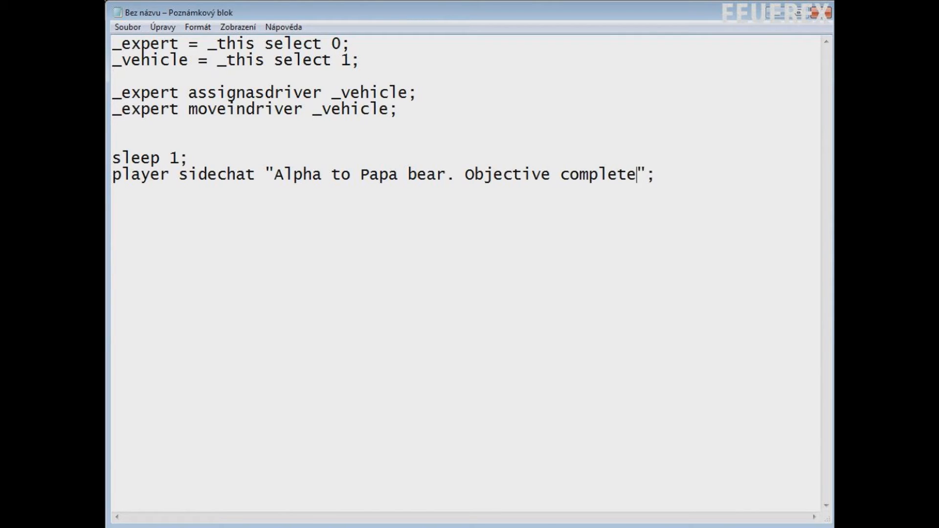
type(" is secured.")
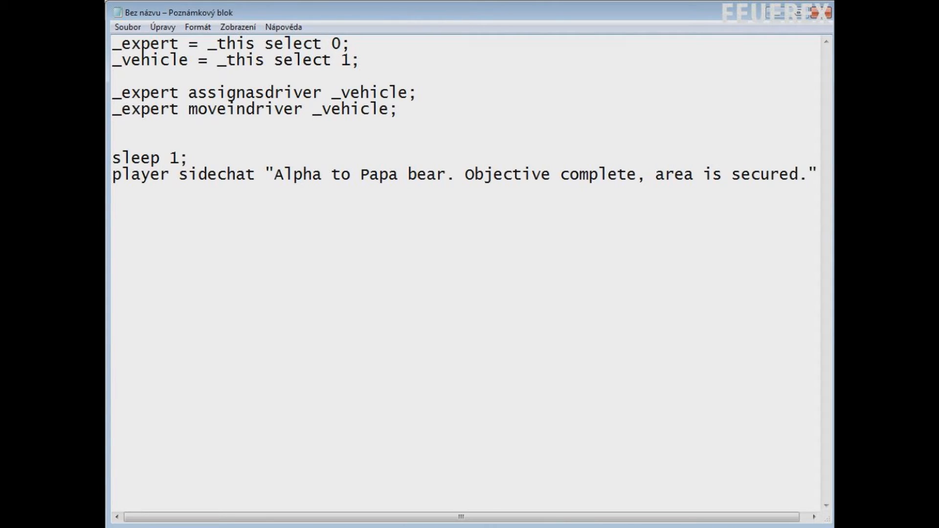
key("End")
type(";")
Add "sleep 5;" and an "_expert sidechat" line reading "Outstanding work, Alpha. Wait until the reinforcements arrive." below the player's message.
key("Return")
type("sleep 5;")
key("Return")
type("_exper")
type("t ")
type("side")
type("at ")
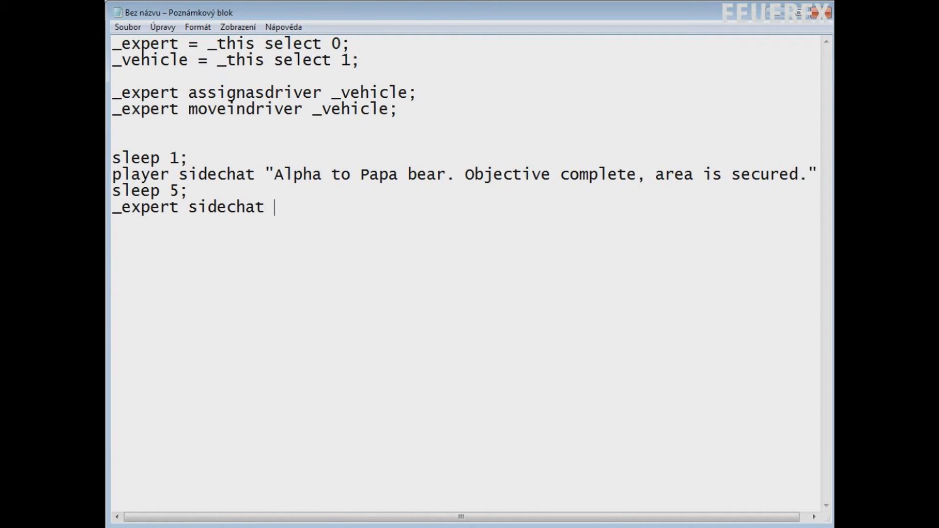
type("\"Outstanding ")
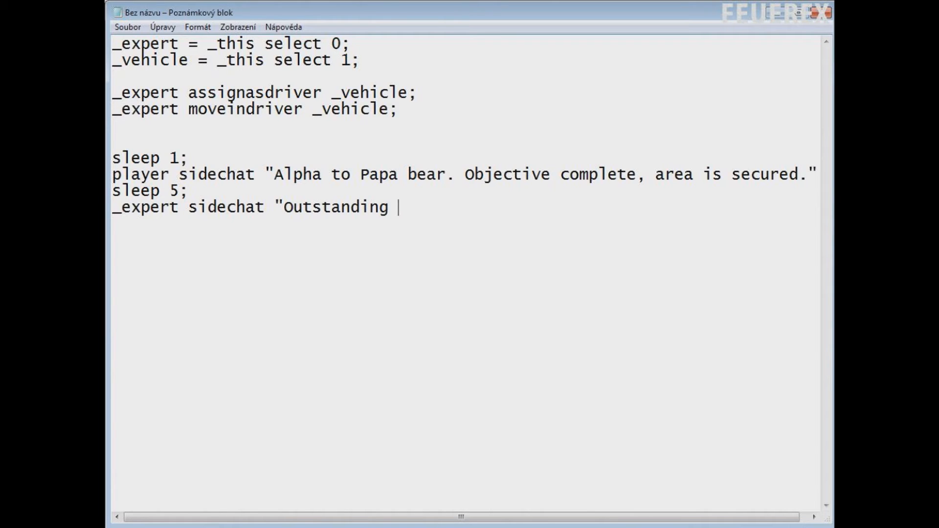
type("work, Alpha. S")
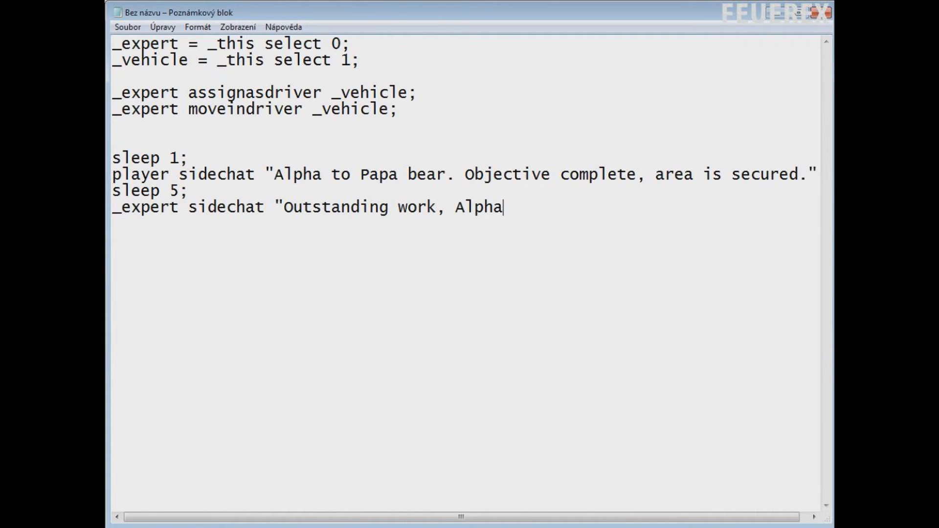
key("BackSpace")
key("alt+Tab")
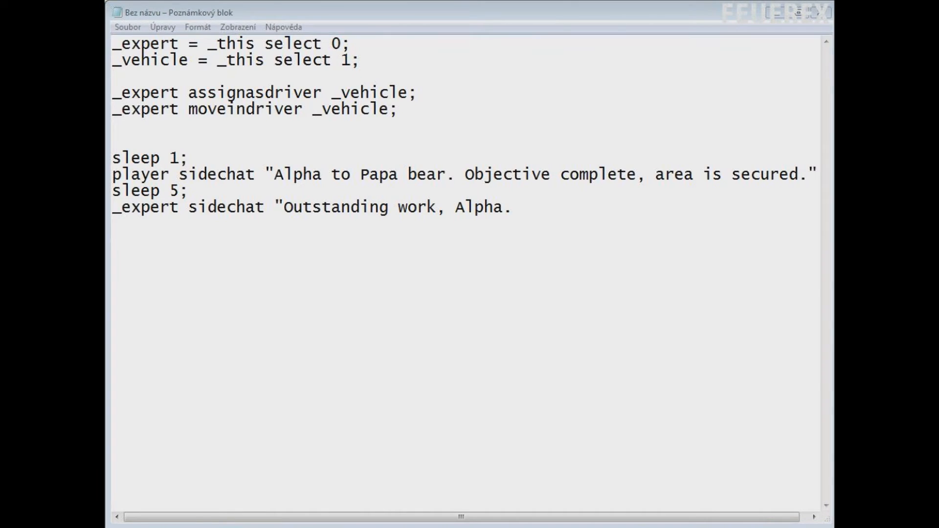
key("alt+Tab")
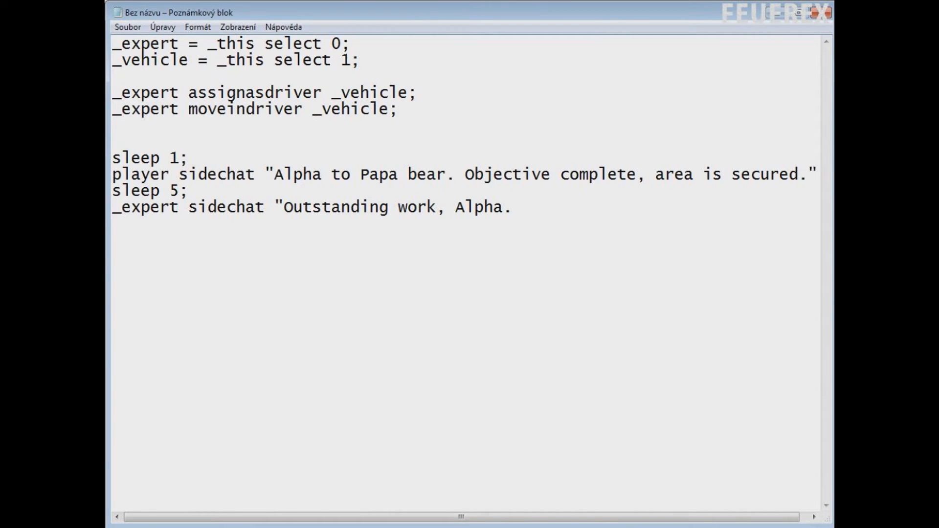
type("Wait until the ")
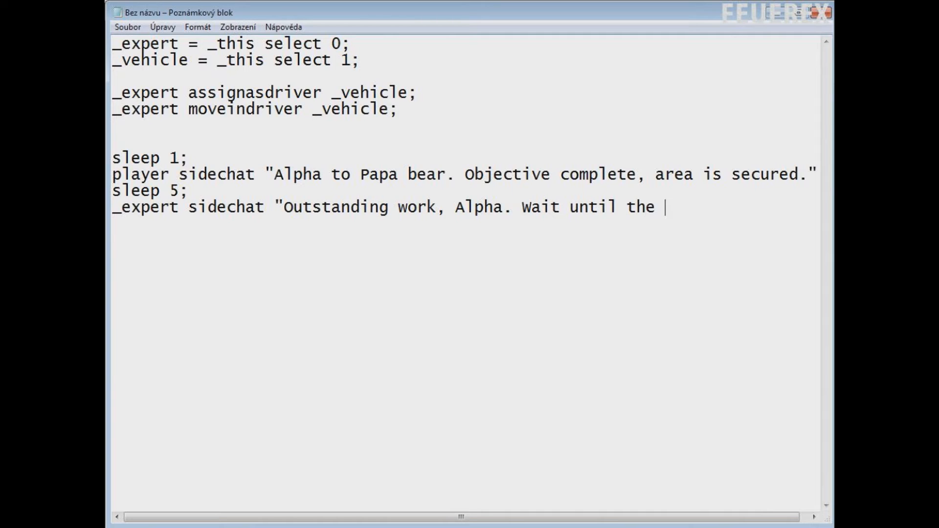
type("reinforcements arrive.")
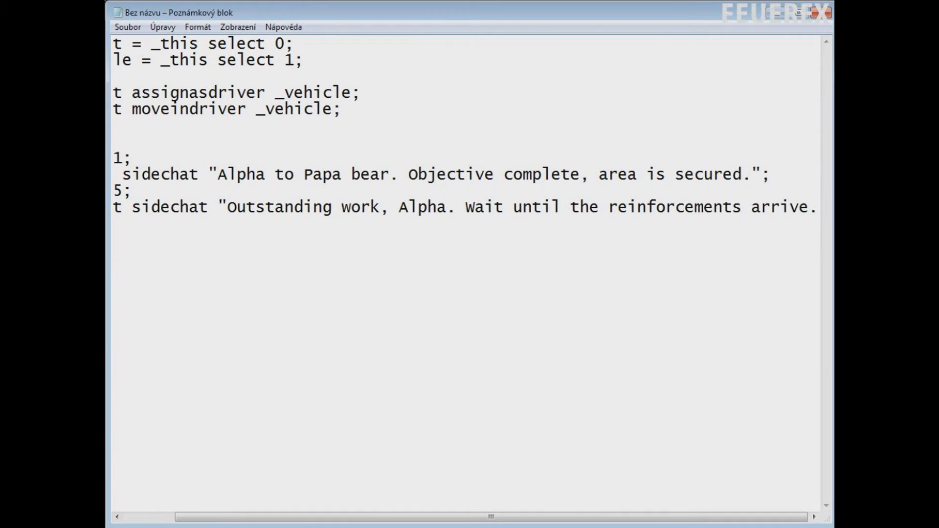
type("\";")
key("Return")
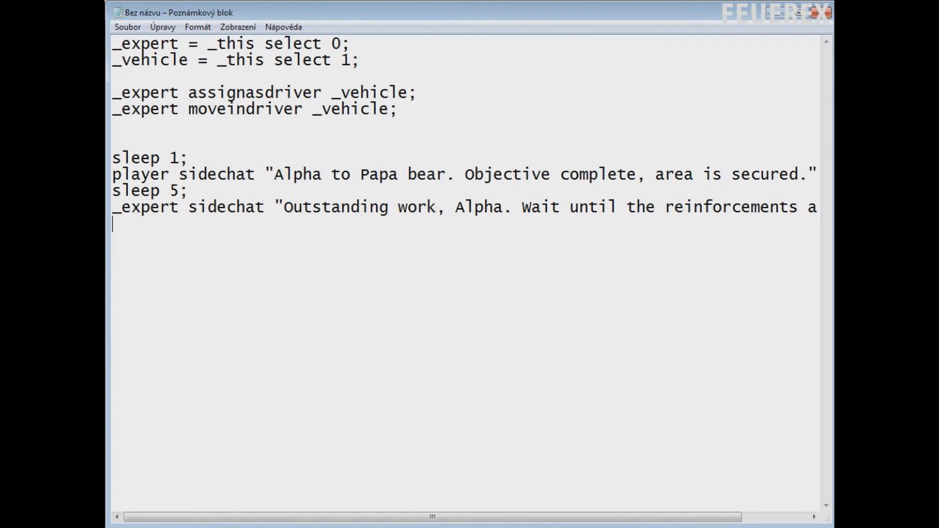
Add "sleep 8;" and an "_expert setpos [];" line with empty brackets to the script.
type("sleep 8;")
key("Return")
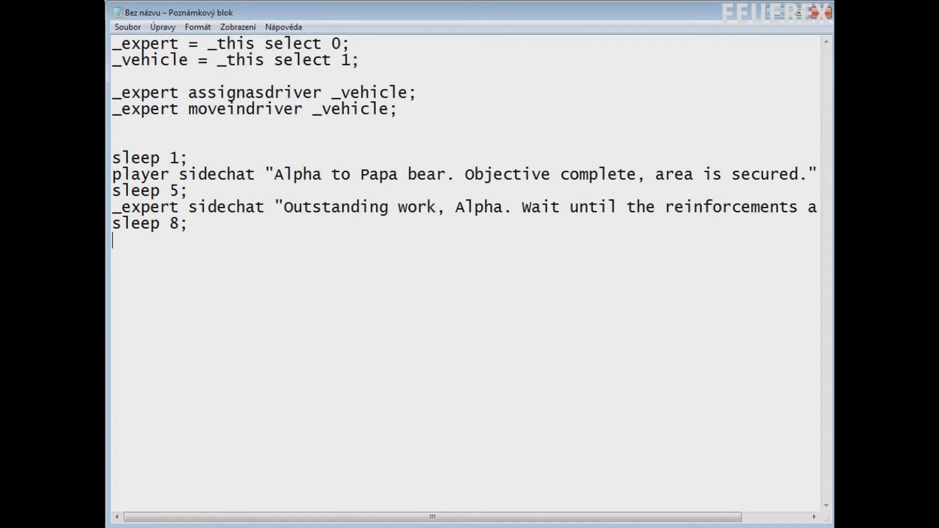
type("_expert setpos po")
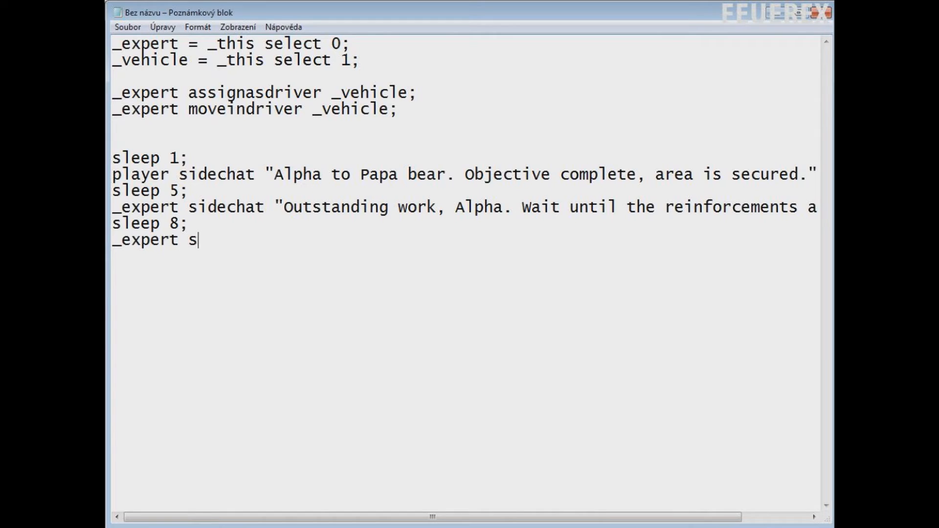
key("BackSpace")
key("BackSpace")
type("[];")
key("Left")
key("Left")
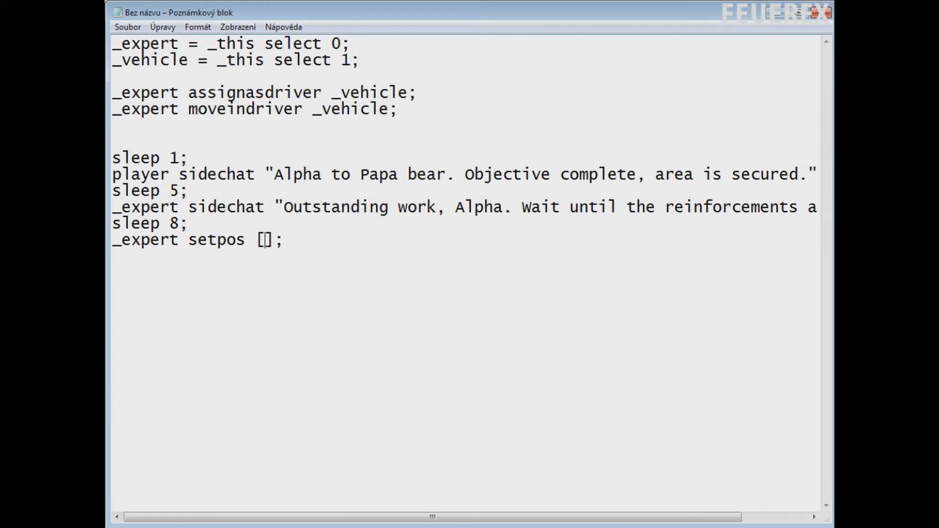
Add the lines "_expert move position player;", "sleep 5;" and "unassignvehicle _expert;" below the setpos line.
key("Right")
key("Right")
type("_expert move position p")
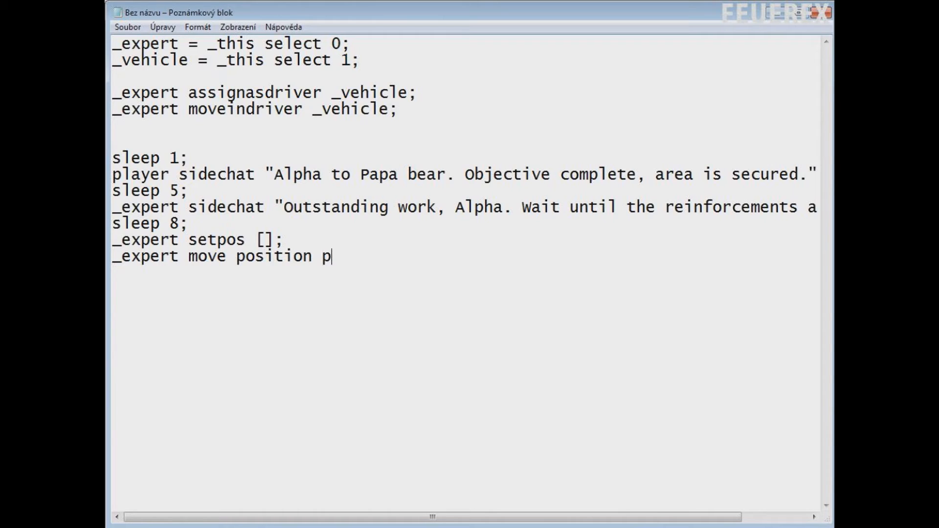
type("layer;")
key("Return")
type("sleep 5;")
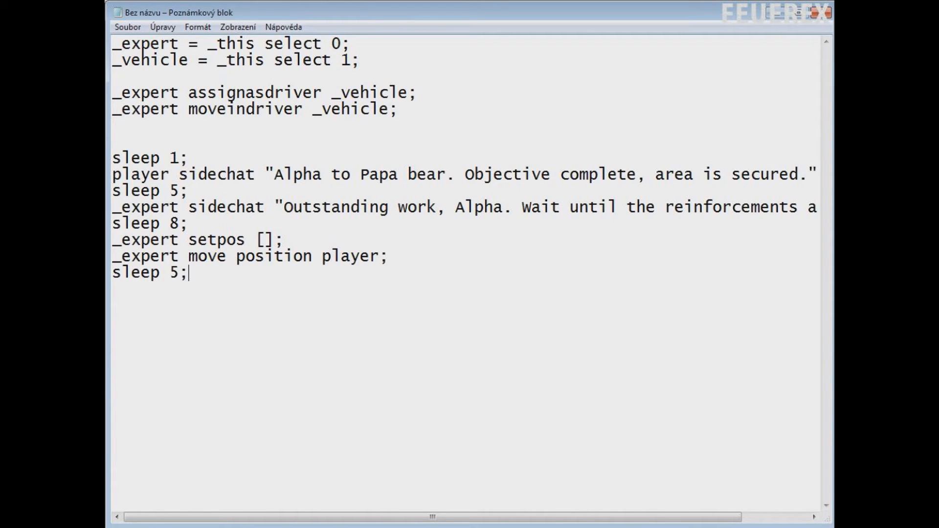
key("Return")
type("unassignvehicle ")
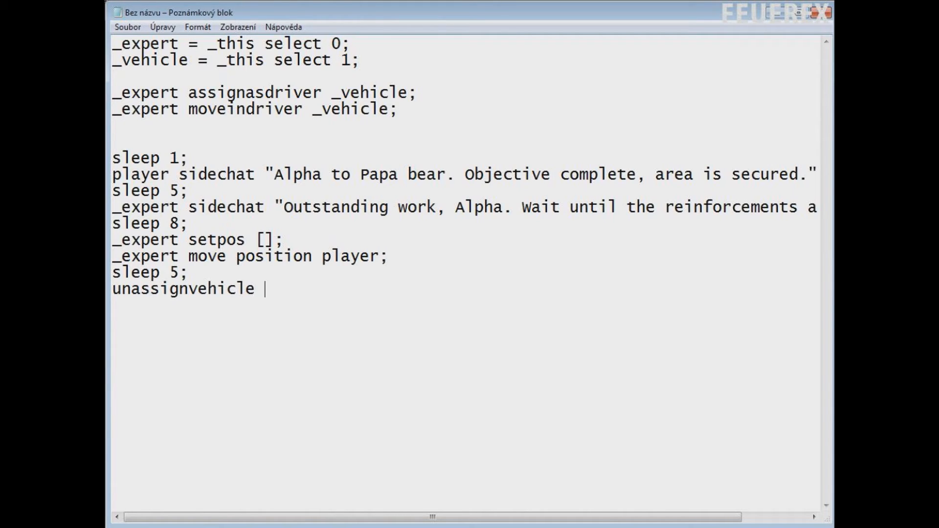
type("_expert;")
Add an "_expert" line with the quoted message "Alpha, reinforcements are coming from the south, stay sharp. Out." ending in a semicolon.
type("_expert ")
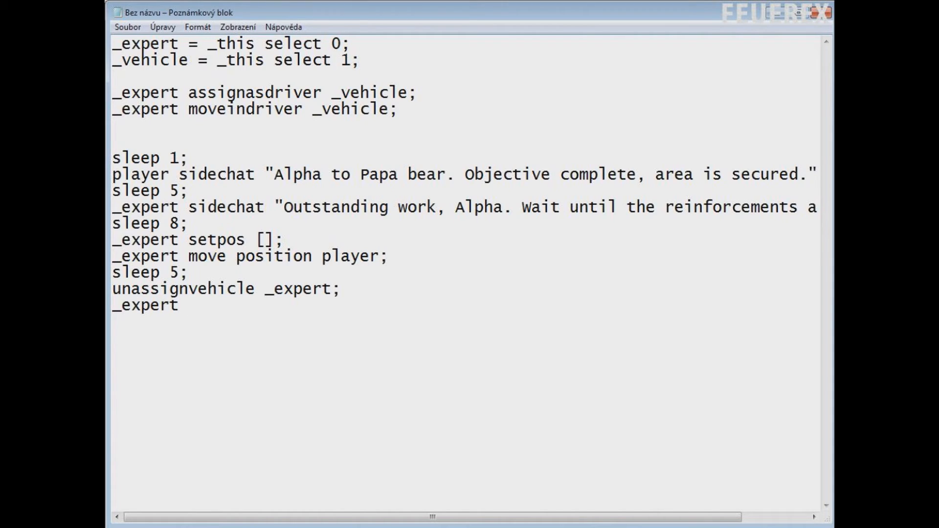
type("\"Alpha, r")
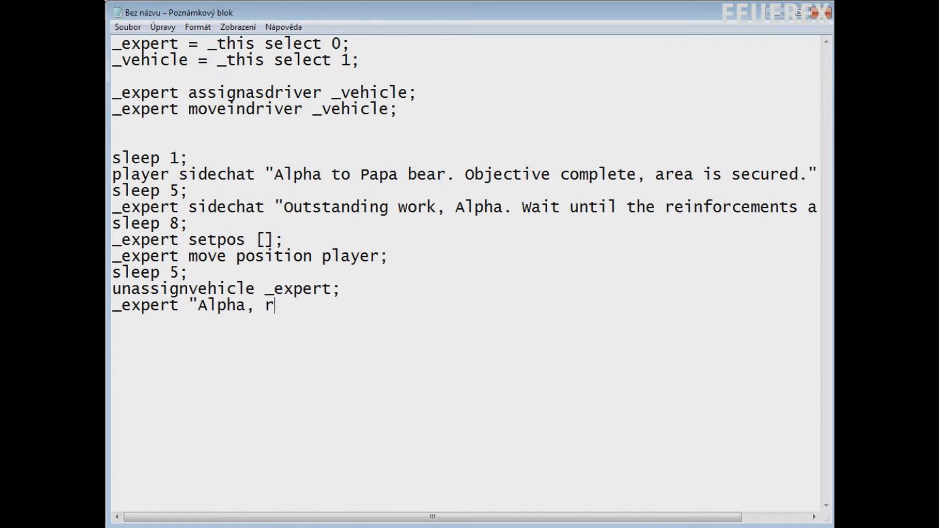
type("einforcement")
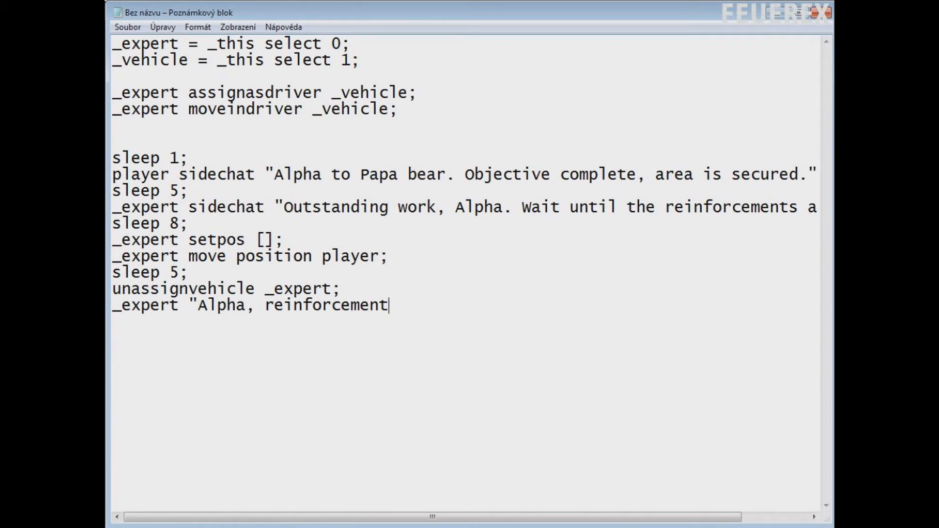
type("s are coming fr")
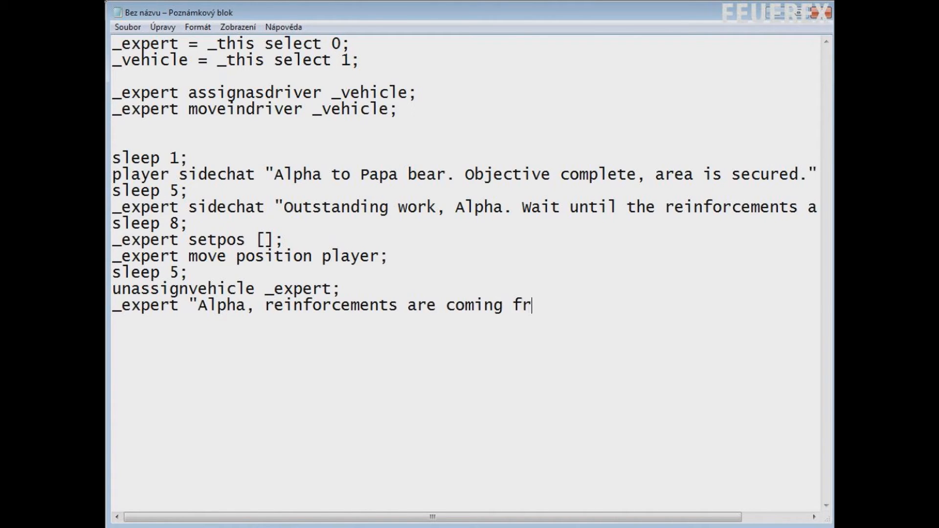
type("om the south")
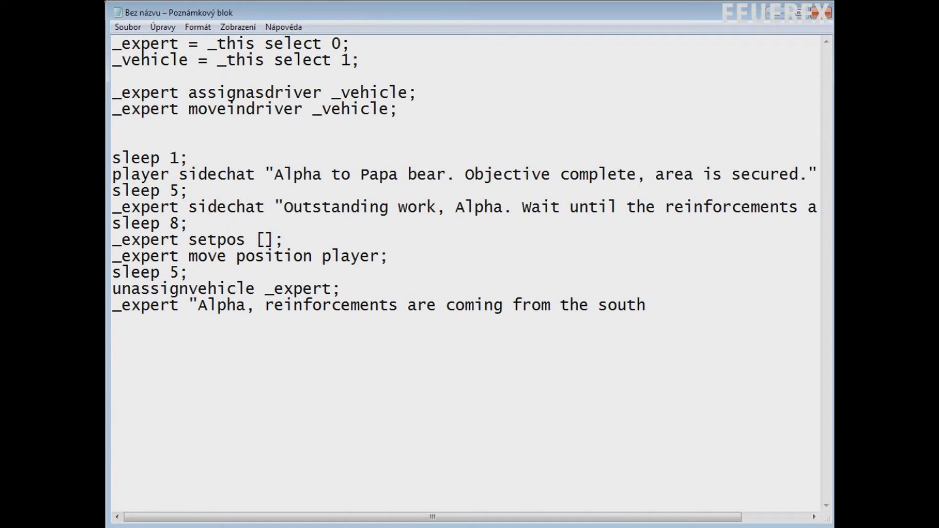
type(", stay sharp.\"")
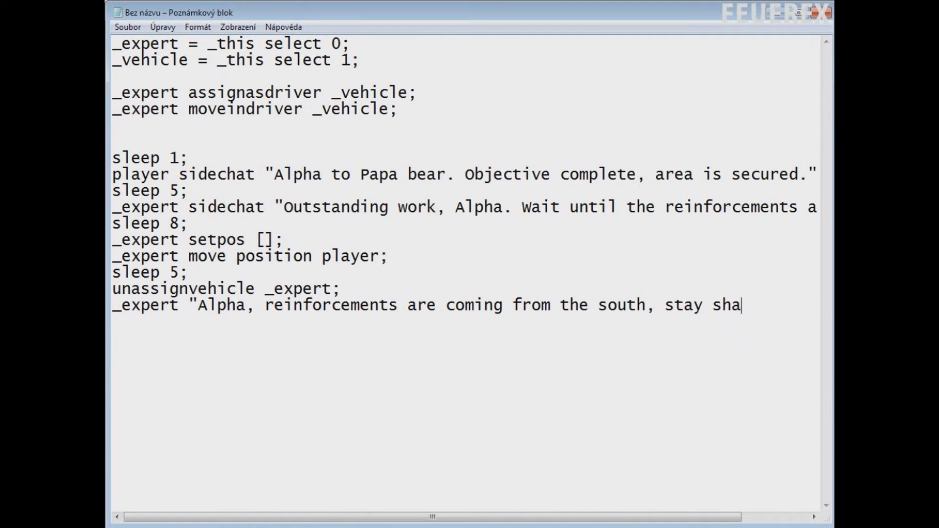
key("BackSpace")
type("Out.\";")
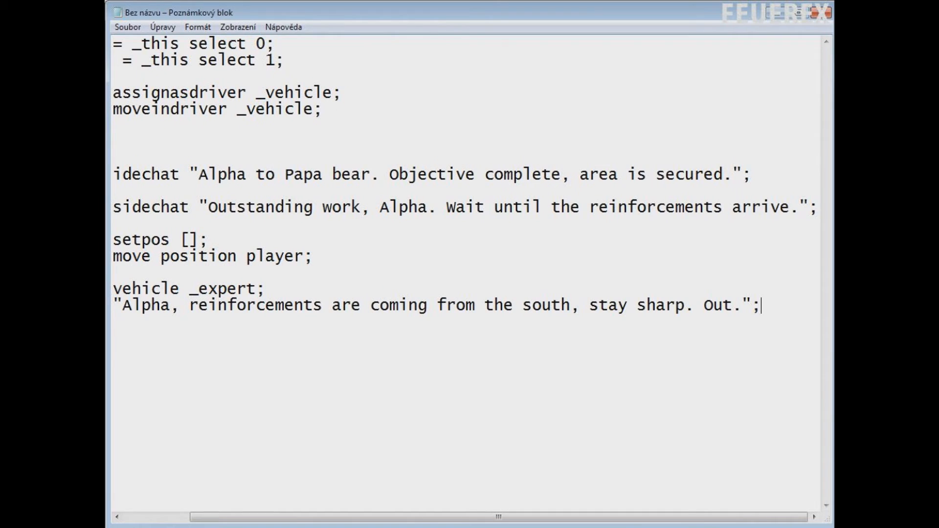
key("Return")
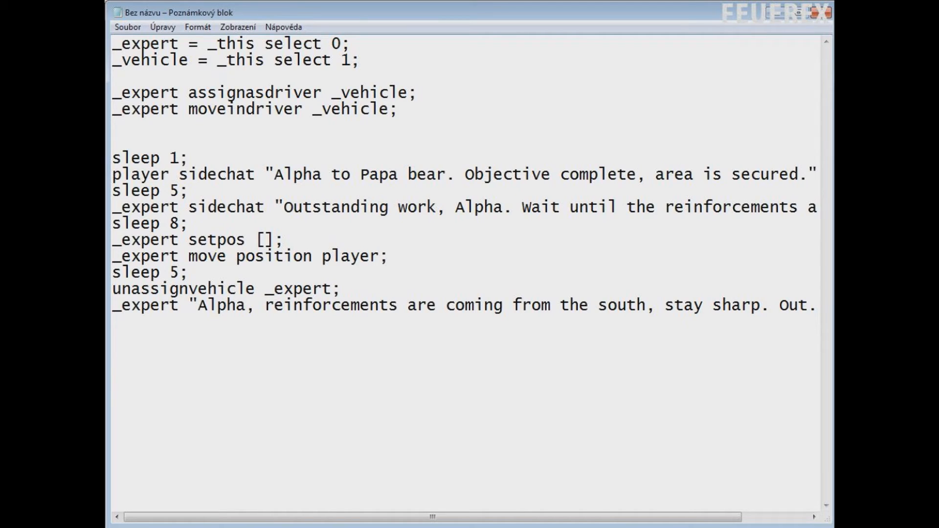
Insert the missing "sidechat" command between "_expert" and the reinforcements message, leaving a single space before the quotation mark.
key("Up")
key("Right")
key("Right")
key("Right")
key("Right")
key("Right")
key("Right")
key("Right")
type("sidecha")
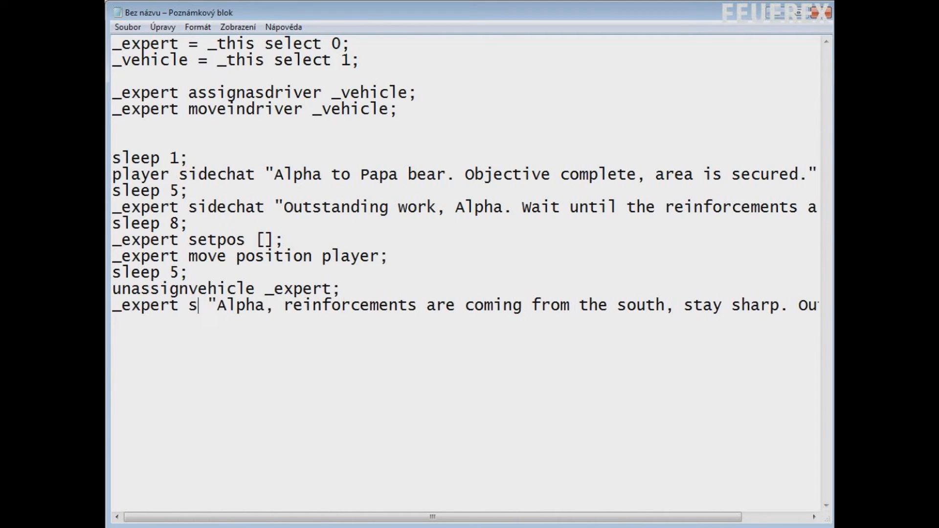
type("t")
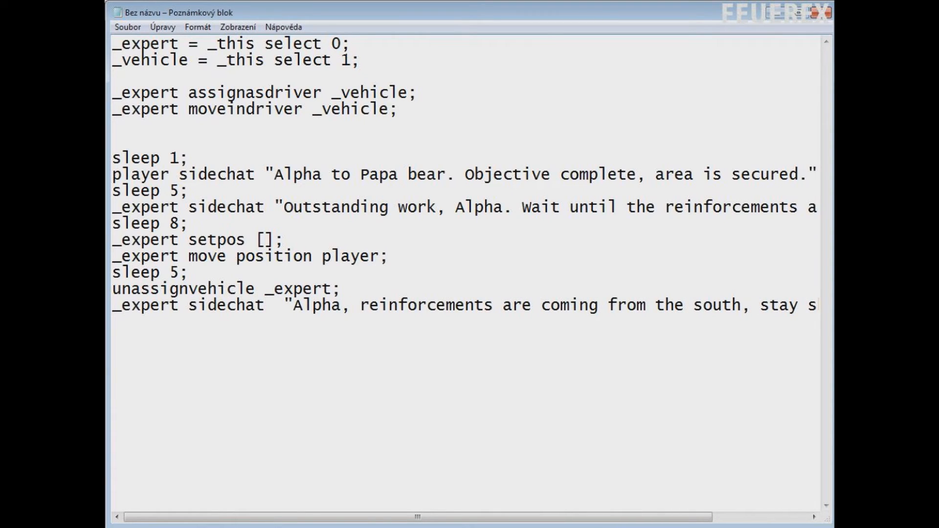
key("BackSpace")
key("Down")
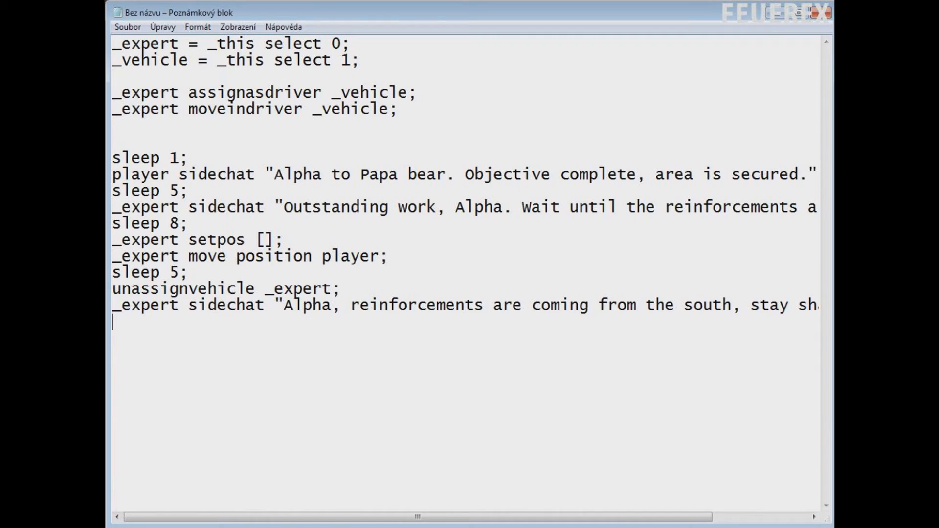
Finish the script with "sleep 4;" and ""end1" call bis_fnc_endmission;" on separate lines.
type("sleep 4;")
key("Return")
type("\"d")
key("BackSpace")
type("e")
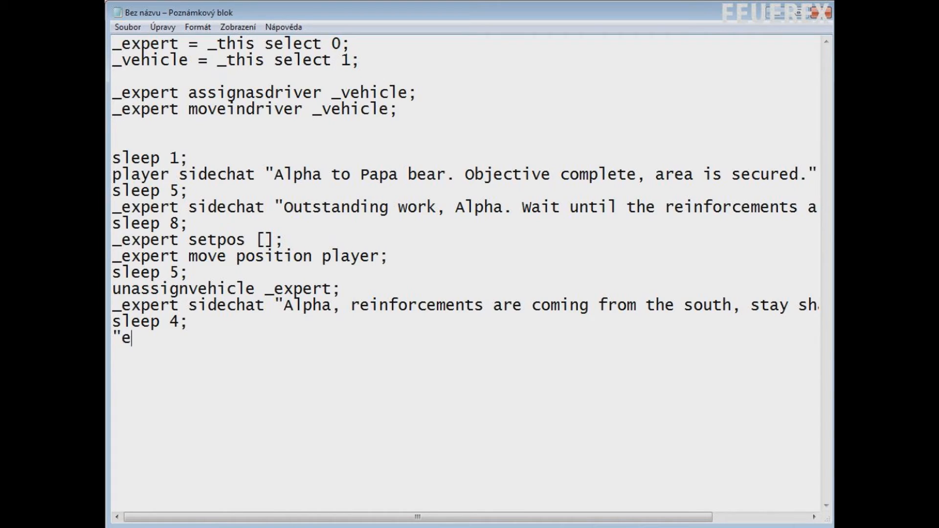
type("nd1\" call bis")
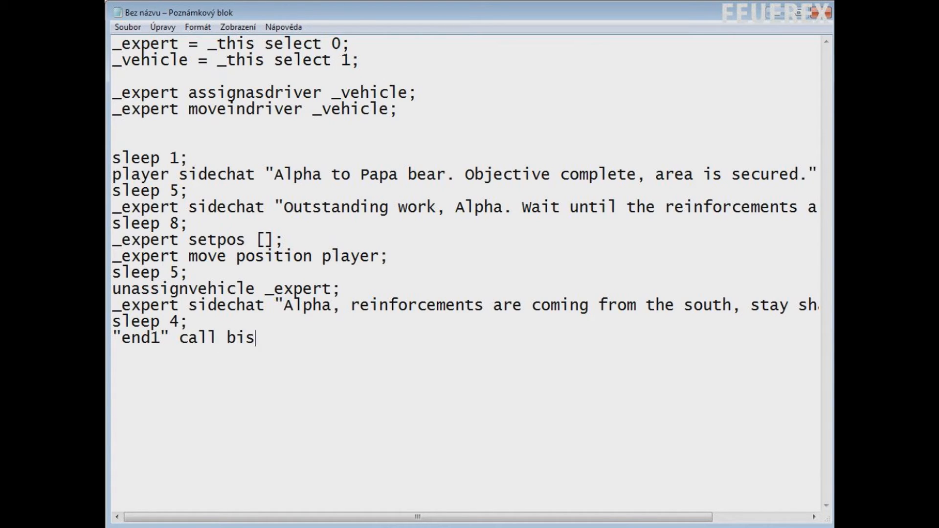
type("_fnc_endmission;")
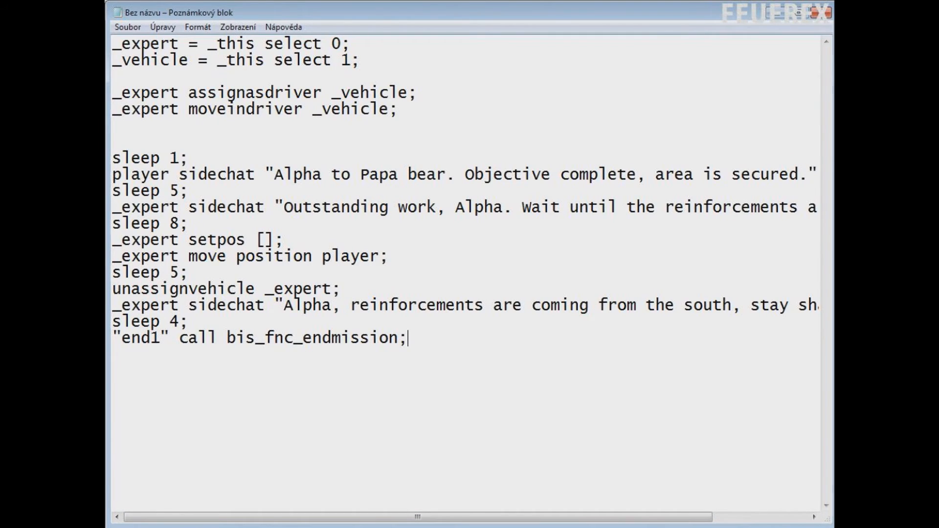
Replace the empty setpos brackets with the coordinates [4578.83,21863,295.5], keeping the closing semicolon.
left_click_drag(256, 240, 272, 240)
key("alt+Tab")
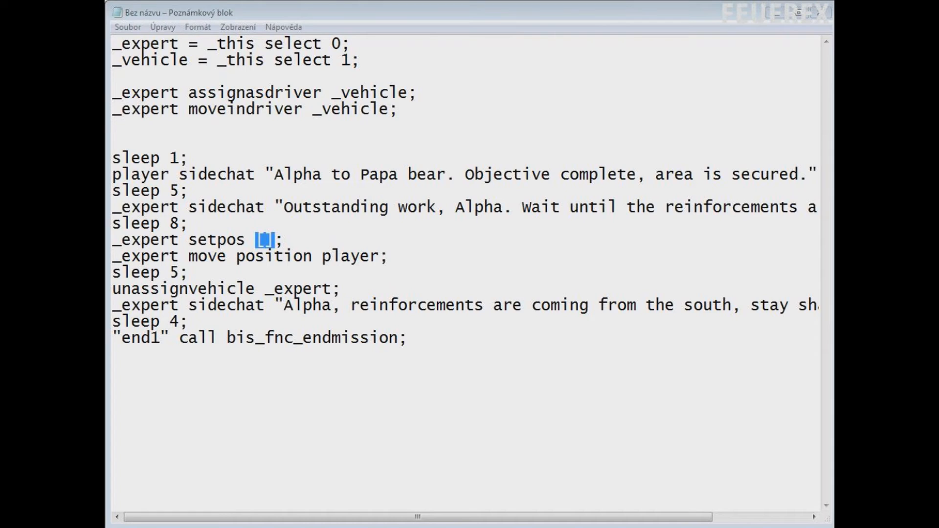
key("alt+Tab")
left_click_drag(256, 239, 284, 240)
type("[4578.83,21863,295.5];")
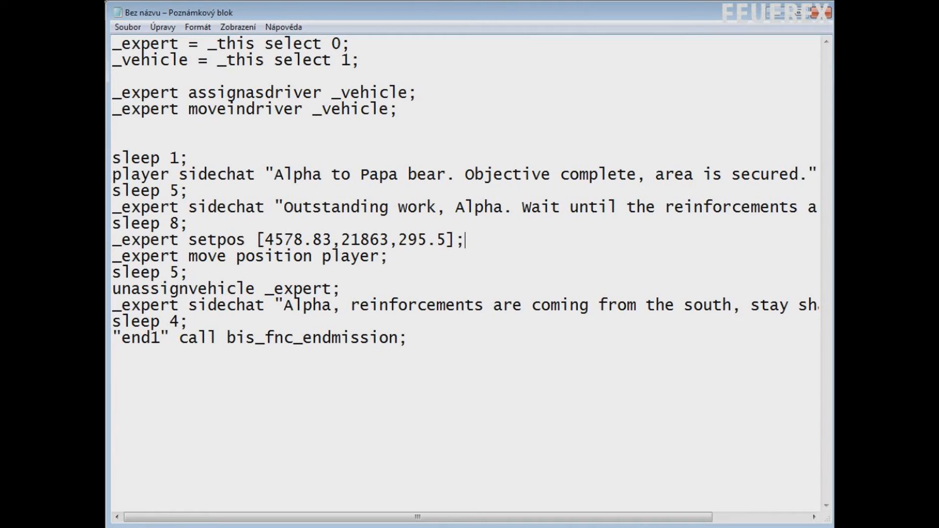
key("alt+Tab")
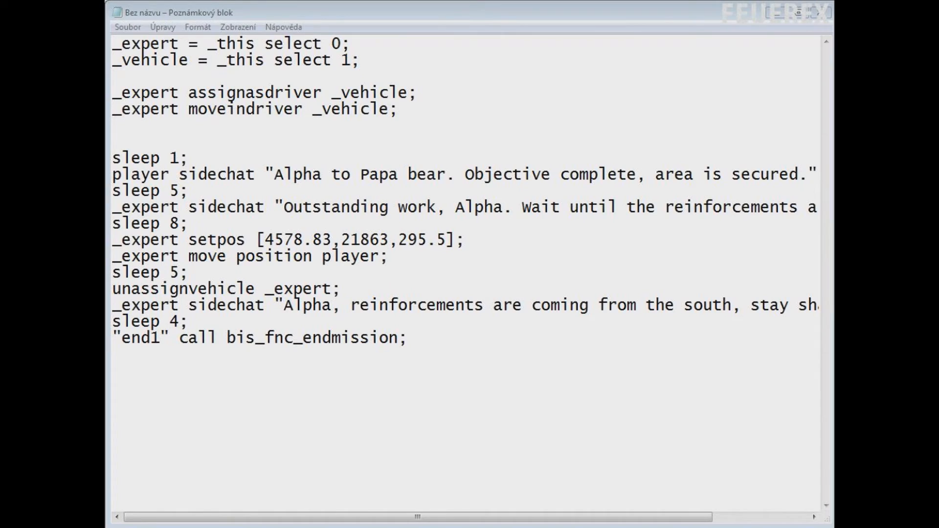
left_click(464, 240)
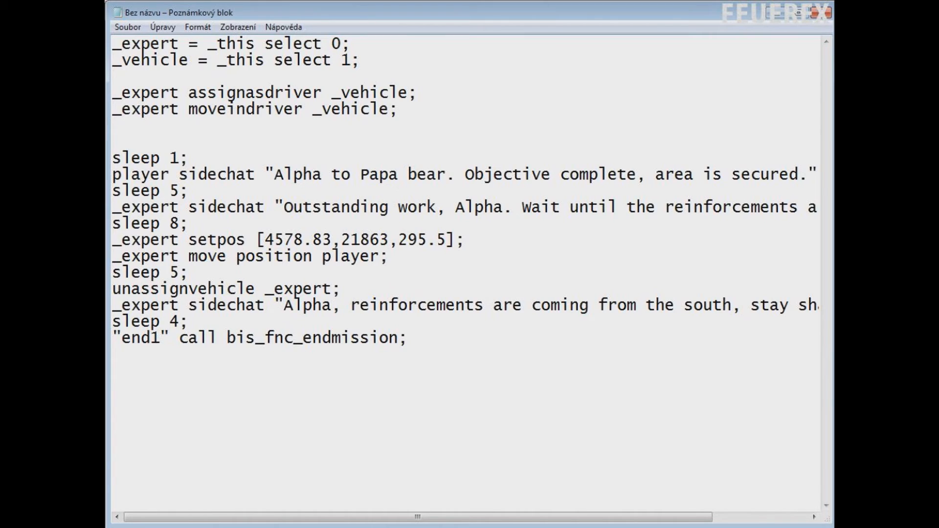
left_click(188, 272)
left_click(341, 289)
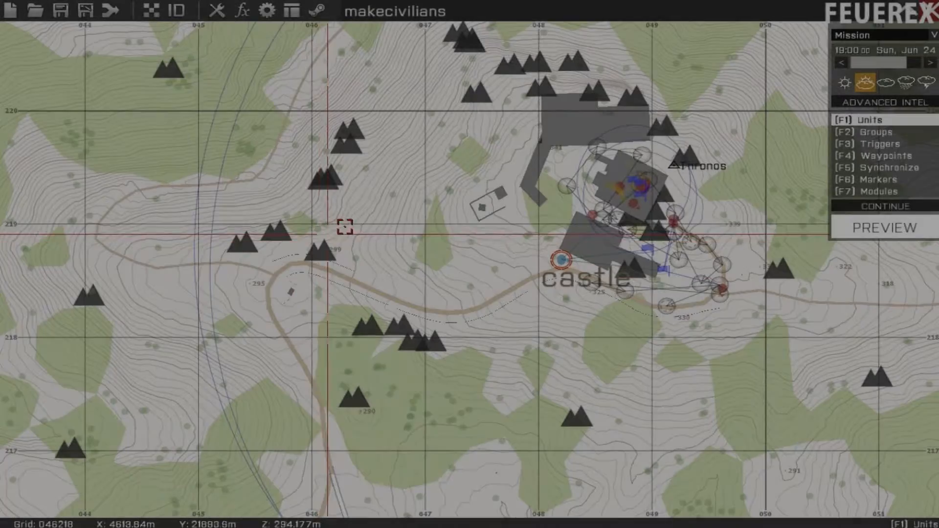
Insert a trigger just west of the main castle building, activated once when OPFOR is not present.
scroll(484, 262, "up", 3)
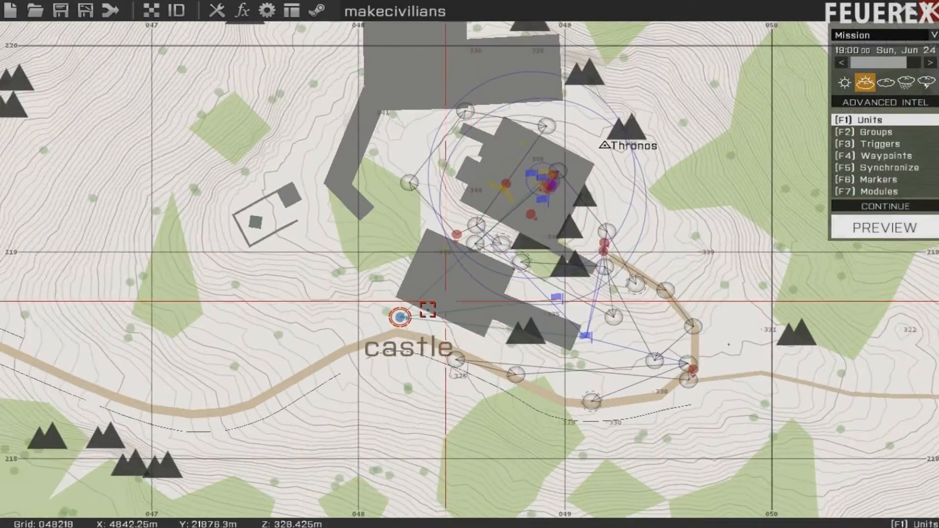
scroll(390, 319, "down", 4)
right_click_drag(340, 281, 353, 259)
key("F3")
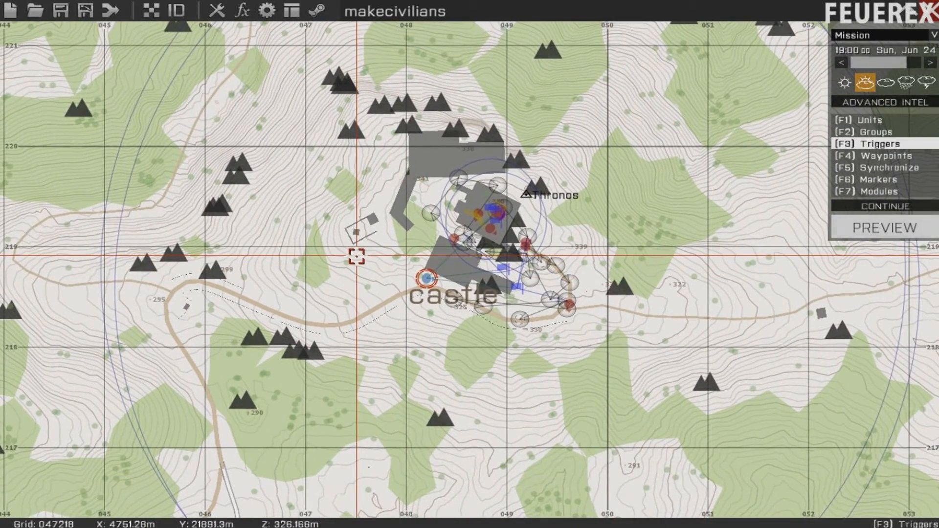
scroll(377, 266, "up", 5)
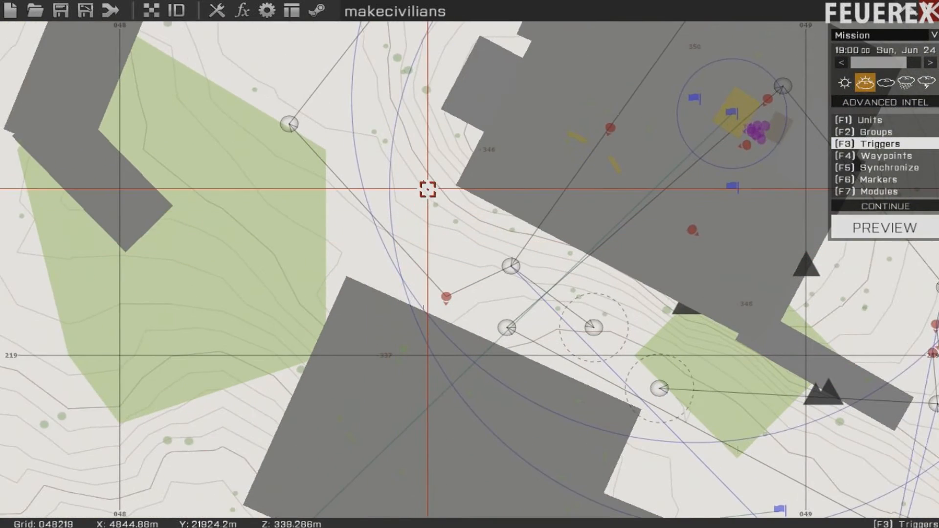
double_click(425, 186)
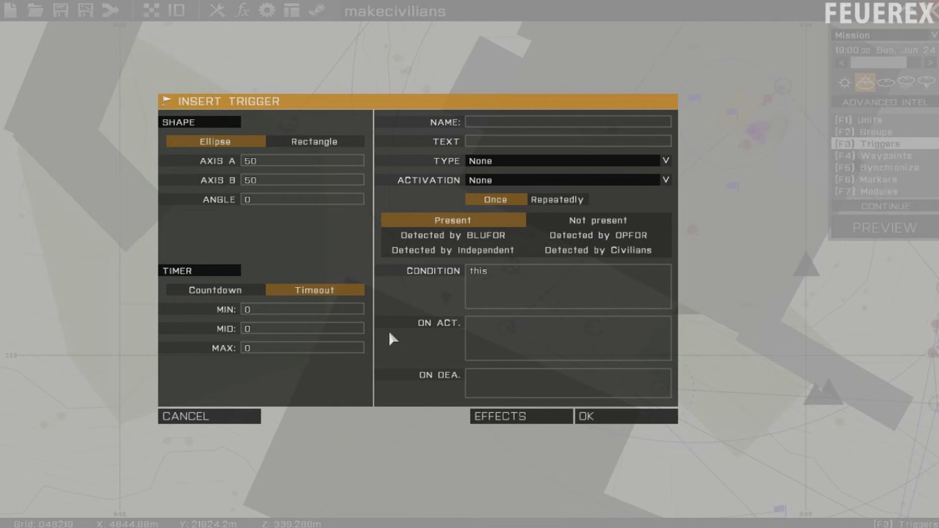
left_click(510, 182)
left_click(516, 205)
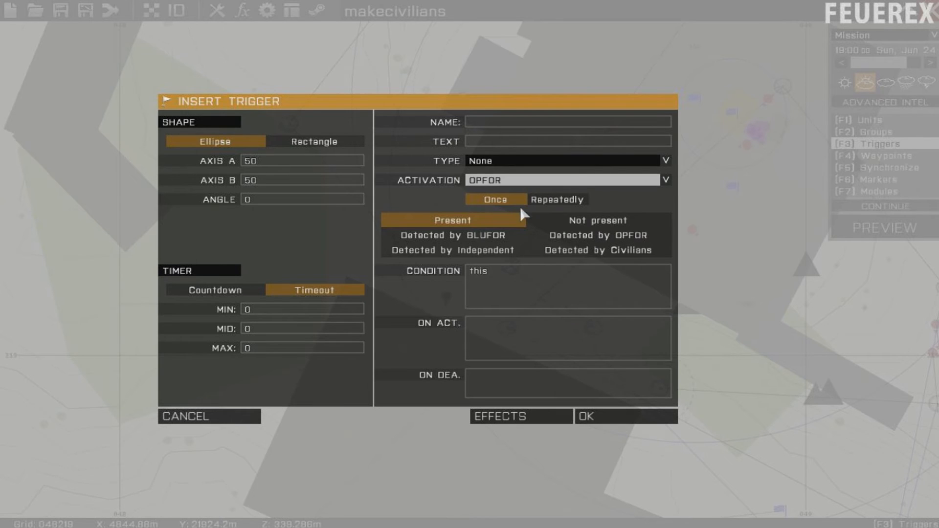
left_click(568, 222)
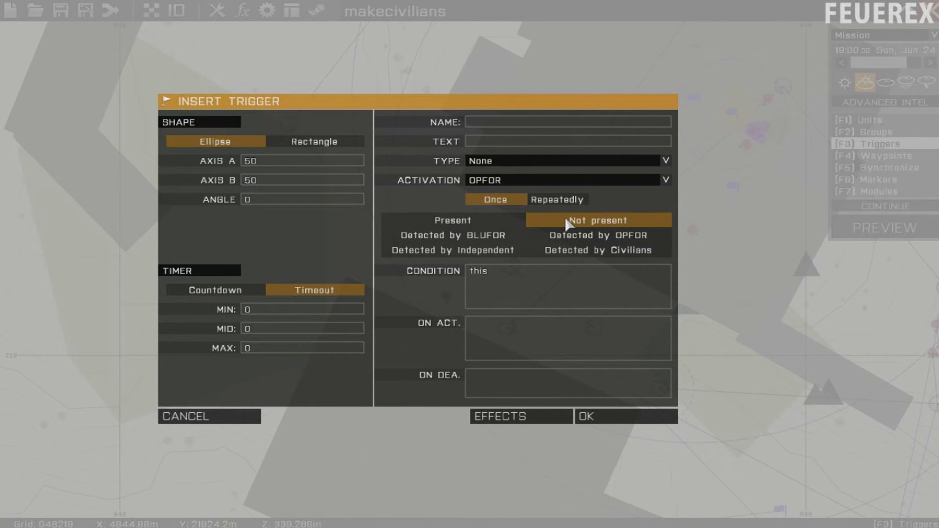
key("Return")
Resize the new OPFOR trigger's area and move it onto the large castle building beside Thronos.
double_click(435, 184)
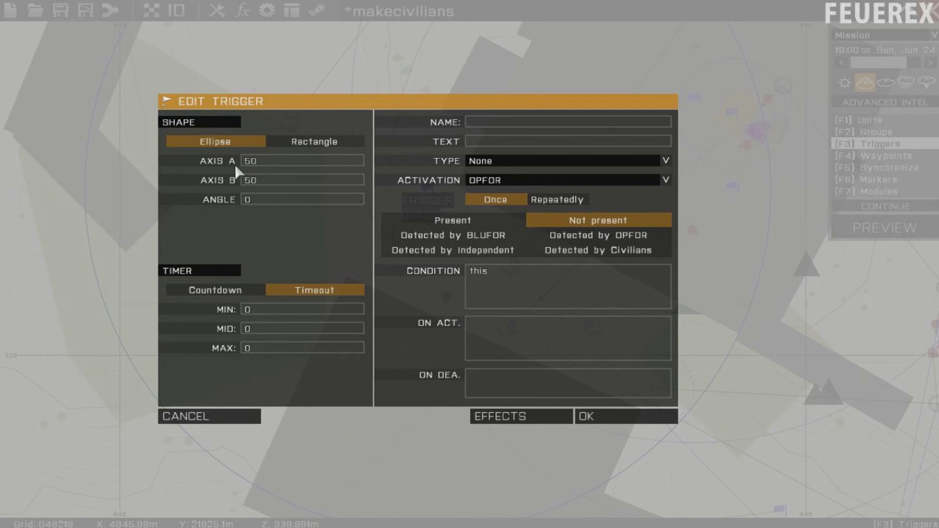
type("75")
key("Tab")
type("75")
key("Return")
left_click_drag(424, 186, 533, 173)
right_click_drag(532, 173, 307, 222)
left_click_drag(307, 222, 474, 190)
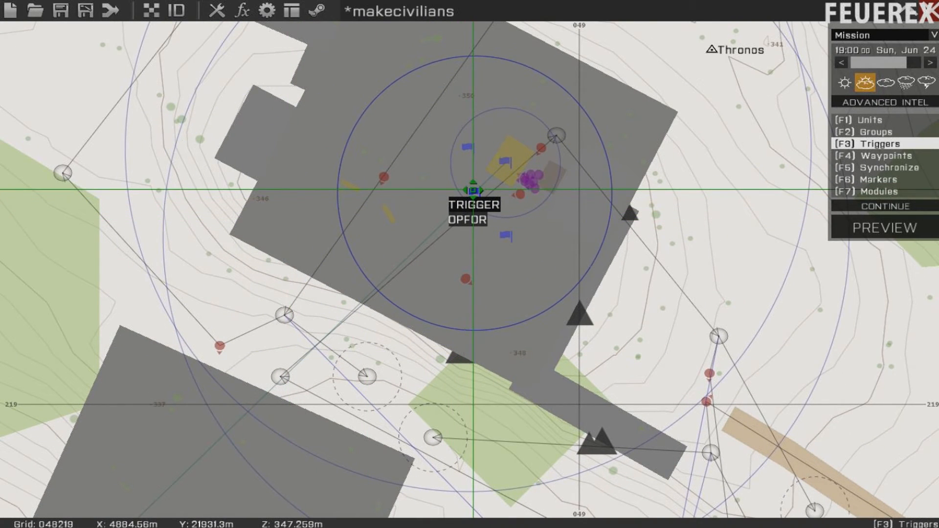
Set both axes of the OPFOR trigger to 30 and shift it slightly southwest within the castle building.
double_click(473, 191)
type("30")
left_click_drag(259, 180, 208, 183)
type("30")
key("Return")
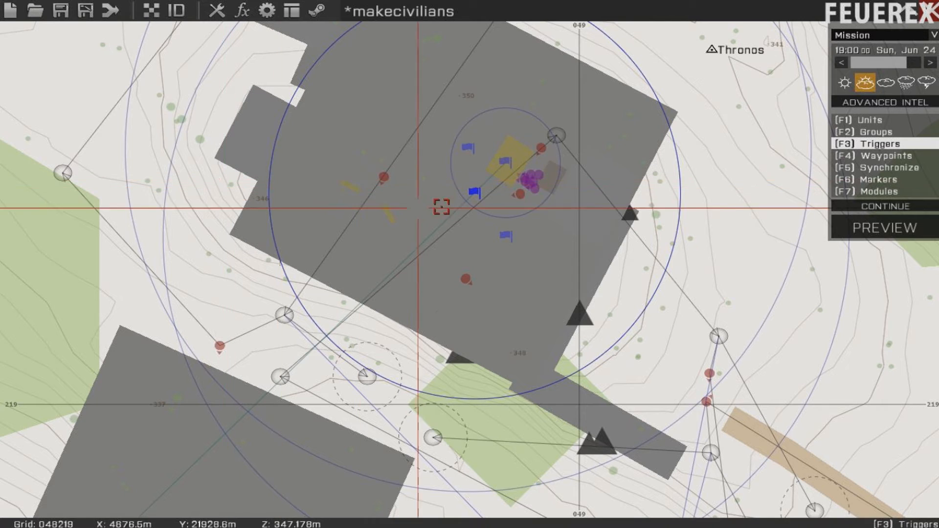
left_click_drag(473, 192, 438, 248)
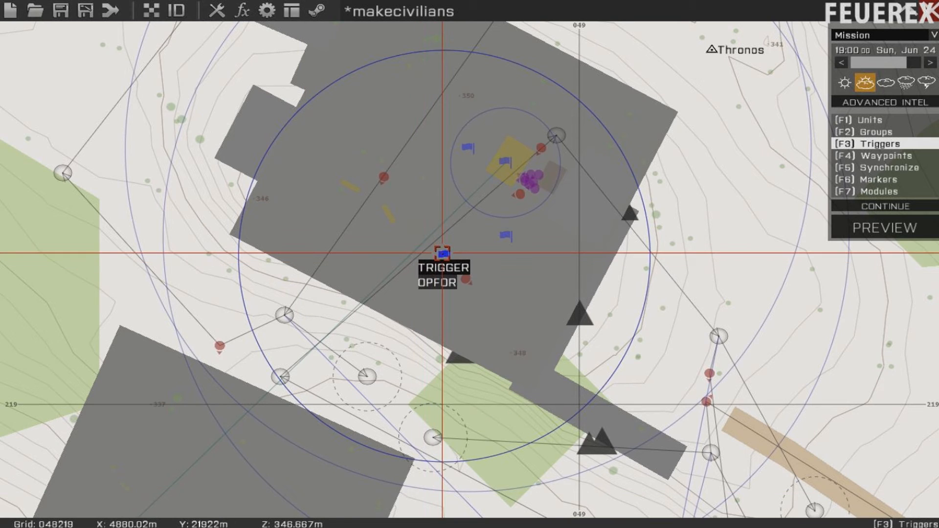
Give the OPFOR trigger the on-activation code "CanCall = true", keeping its condition as "this".
double_click(442, 253)
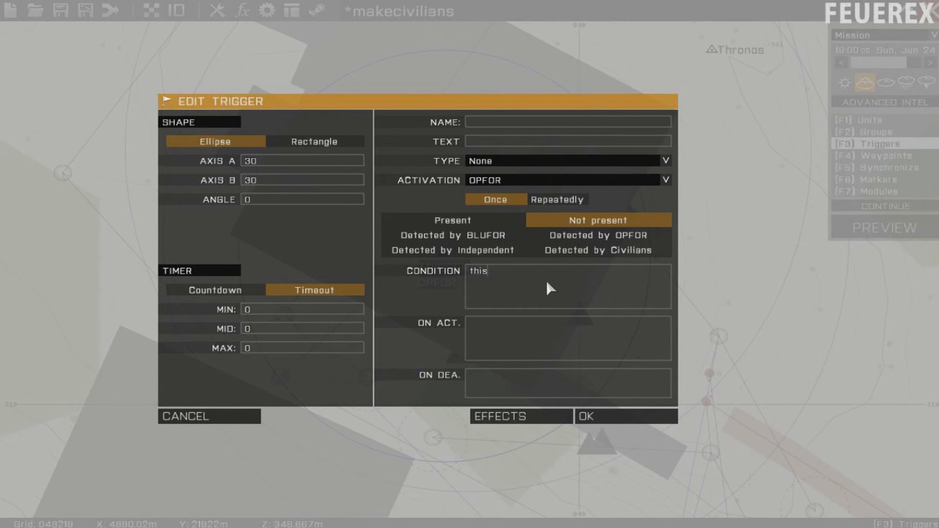
type("&&")
key("BackSpace")
key("BackSpace")
key("BackSpace")
type("CanC")
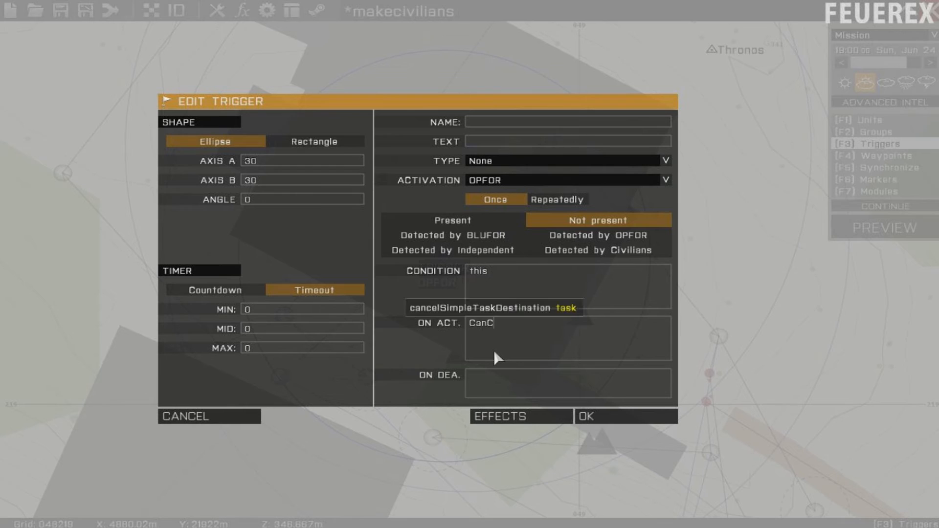
type("all = true")
key("Return")
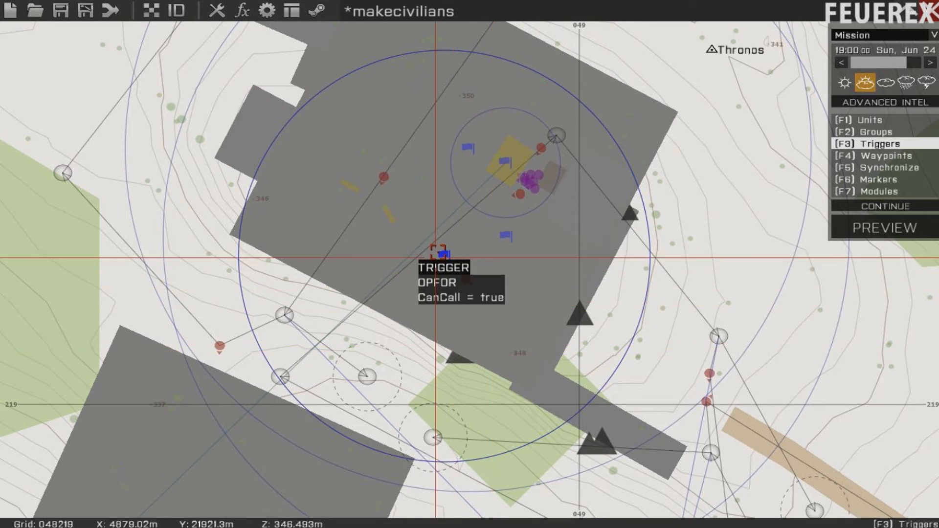
Add "CanCall = false" to the on-activation code of the Anybody trigger that sets "disarmed = false".
scroll(440, 252, "up", 3)
right_click_drag(591, 269, 666, 98)
scroll(662, 97, "down", 1)
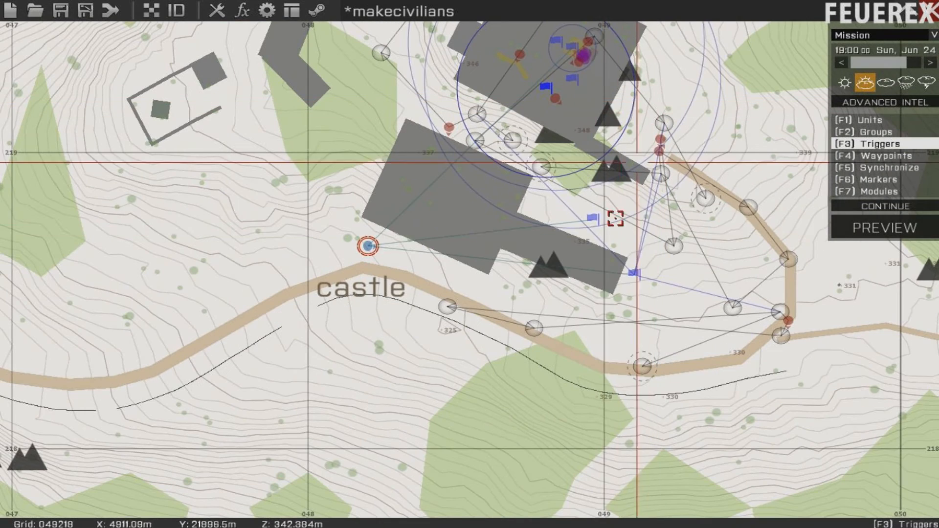
scroll(591, 223, "down", 2)
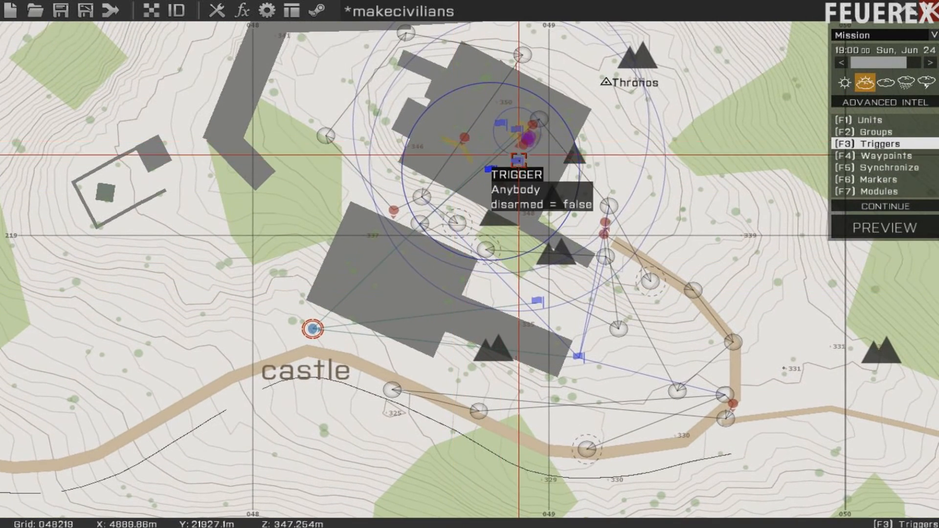
double_click(509, 177)
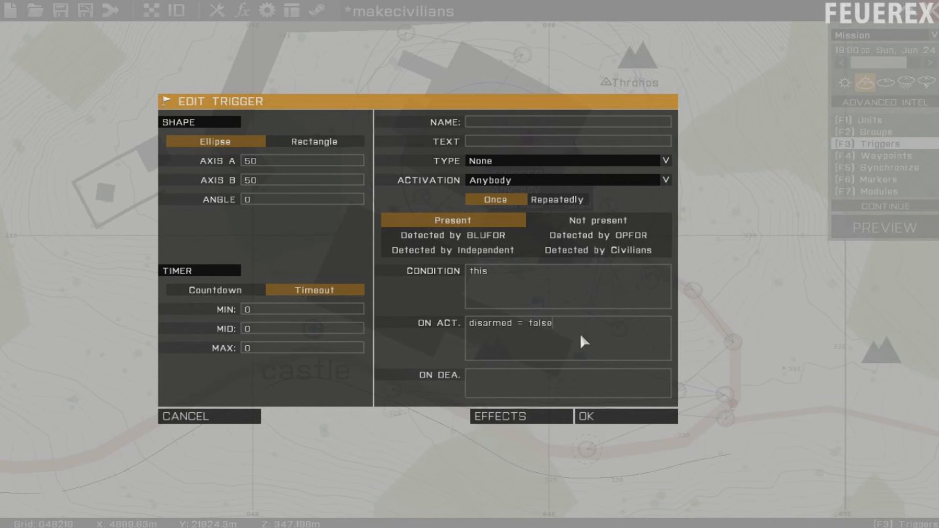
type("CanCall = false")
key("Return")
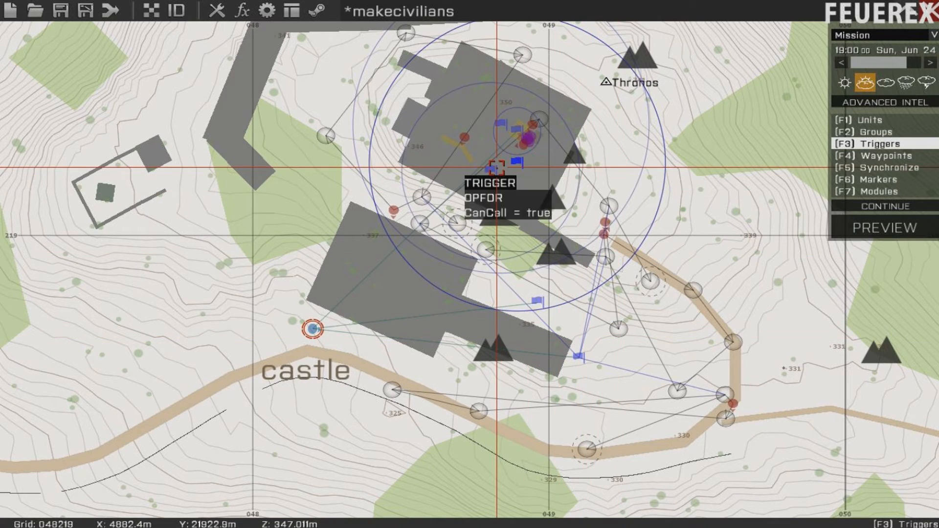
Start a new trigger southwest of the castle with Radio Alpha activation and the condition "this && CanCall".
scroll(496, 168, "up", 5)
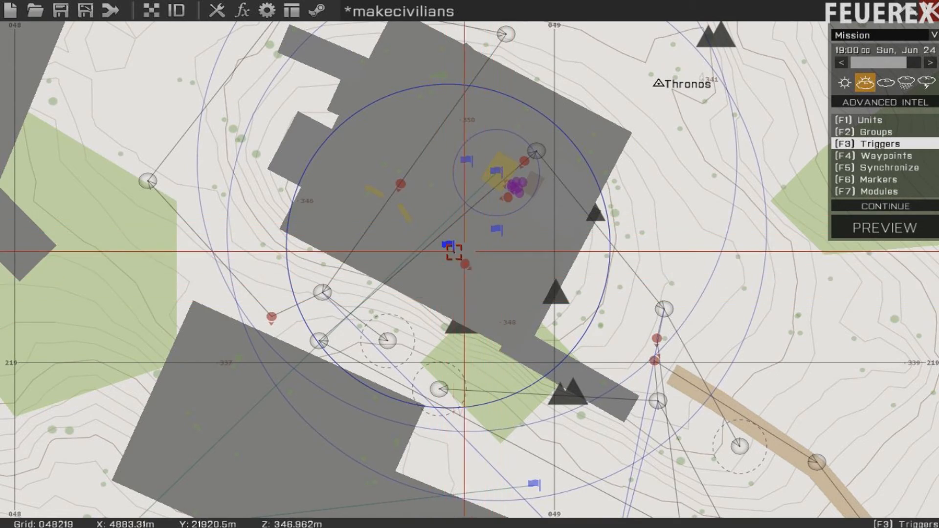
scroll(440, 247, "down", 3)
scroll(438, 244, "down", 3)
scroll(386, 233, "up", 2)
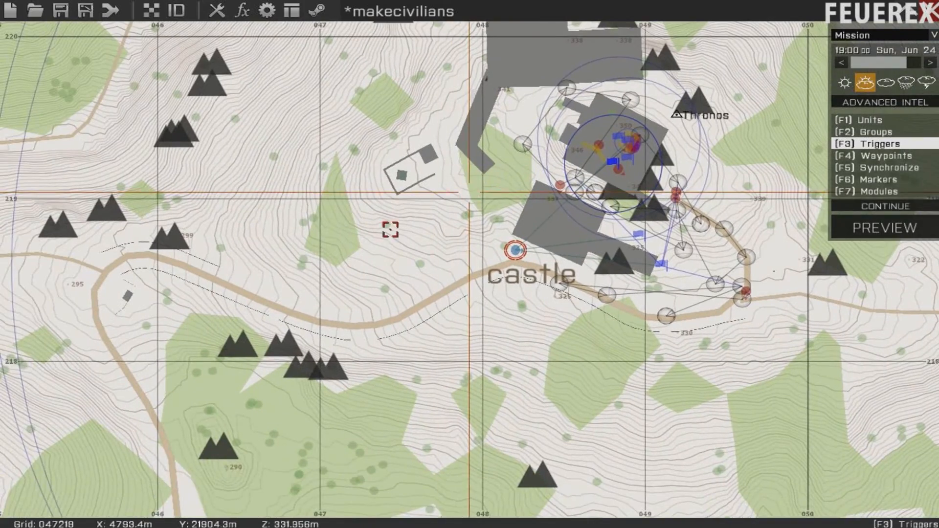
double_click(432, 301)
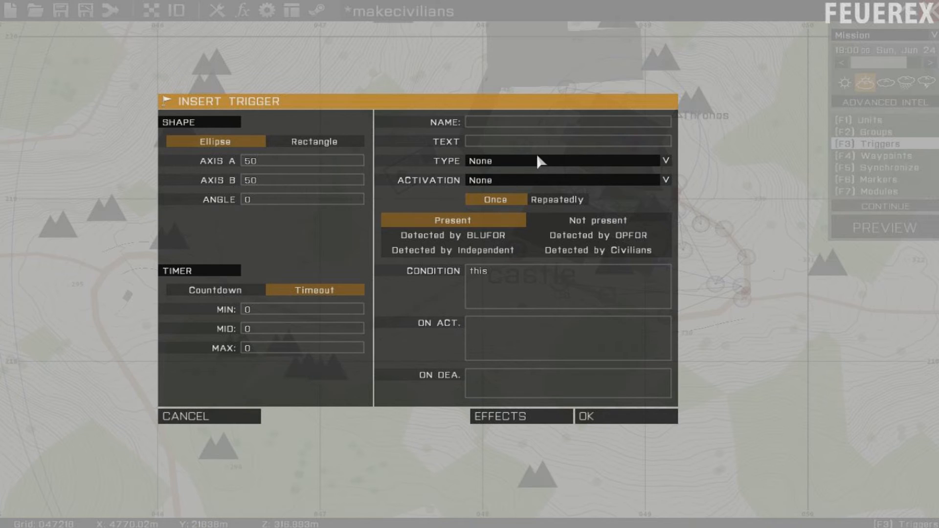
left_click(495, 181)
left_click(551, 277)
left_click(541, 298)
type("&&")
key("BackSpace")
key("BackSpace")
key("BackSpace")
type("&& CanCall")
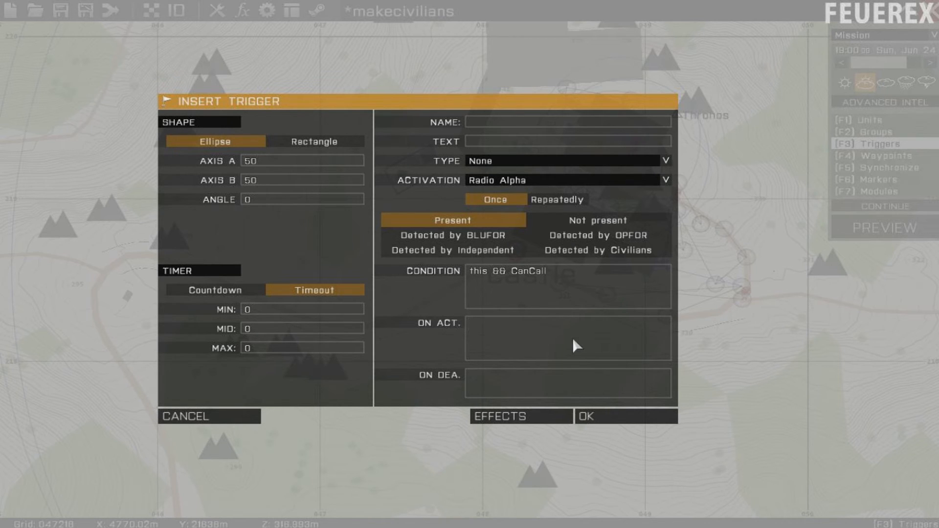
Set the radio trigger's on-activation code to rein = [] execVM "reinforcements.sqf" and move the trigger to open ground northwest of the castle.
type("rein = [] execVM \"")
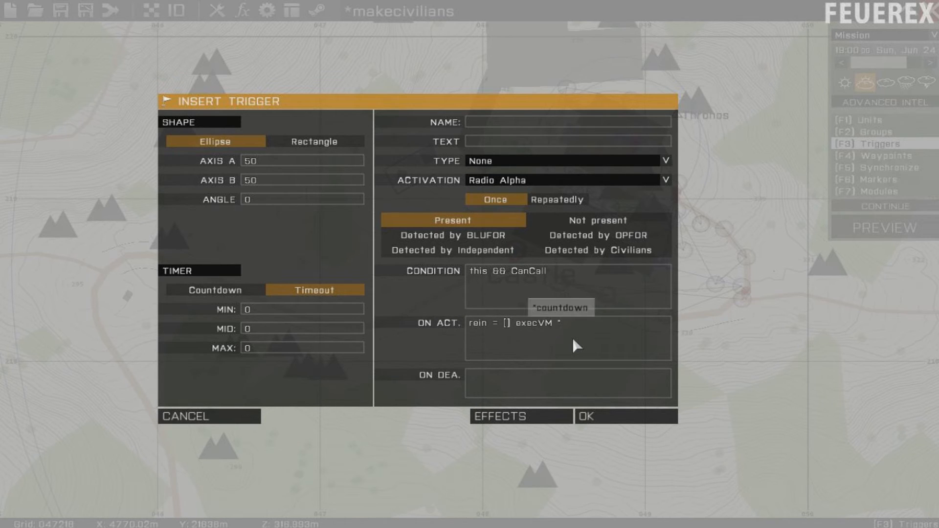
type("reinforcements.sqf\"")
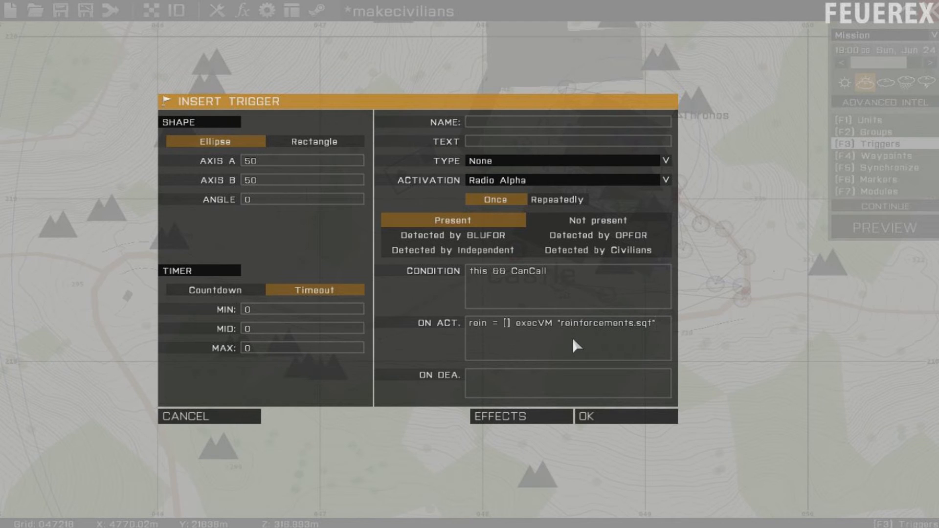
key("Return")
left_click_drag(430, 296, 261, 128)
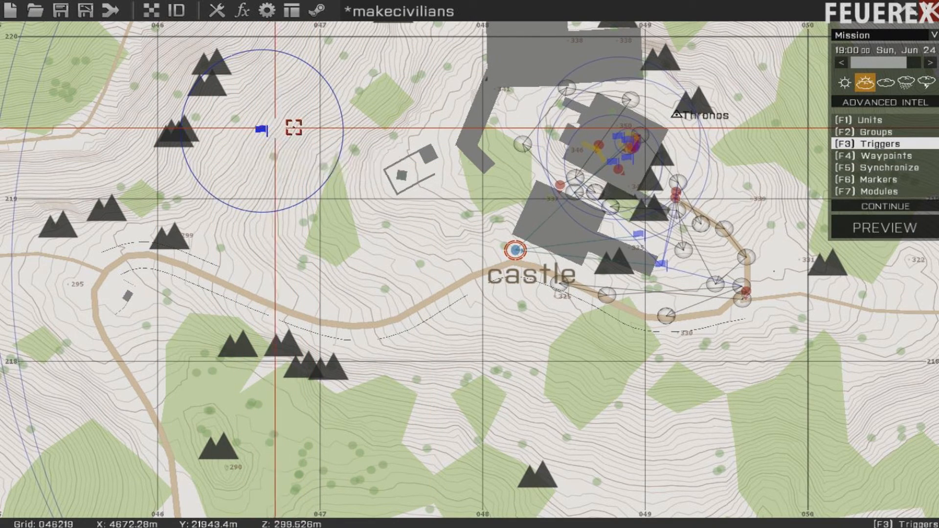
Insert a second Radio Alpha trigger beside the first, activated repeatedly with the condition "this && !CanCall".
double_click(314, 126)
left_click(489, 181)
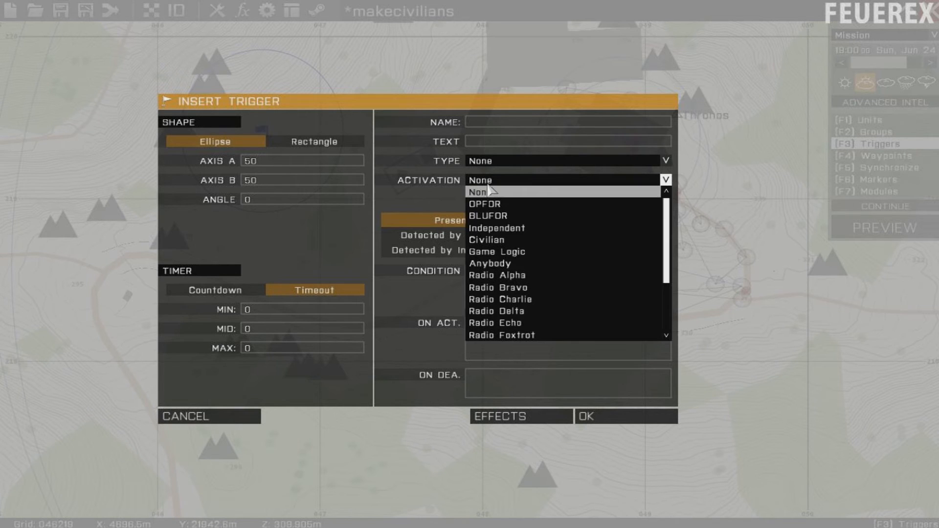
left_click(527, 276)
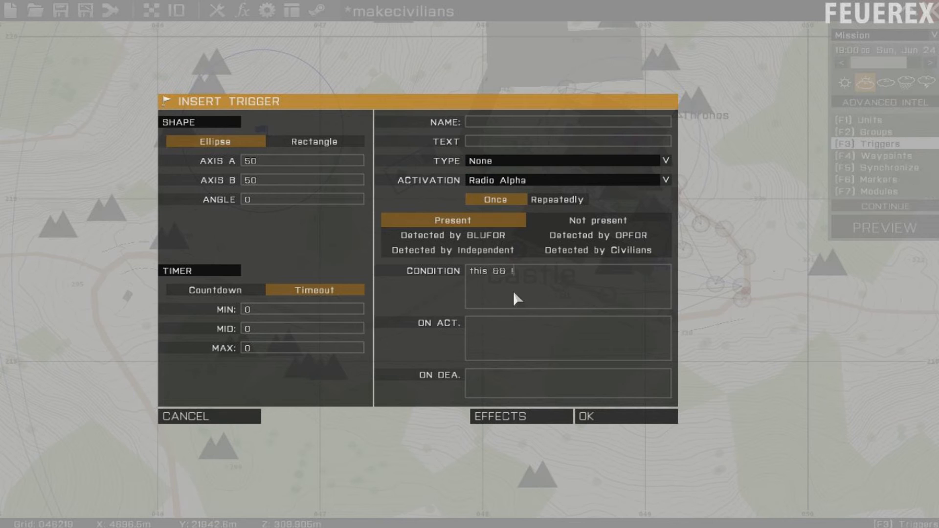
type("CanCall")
left_click(569, 202)
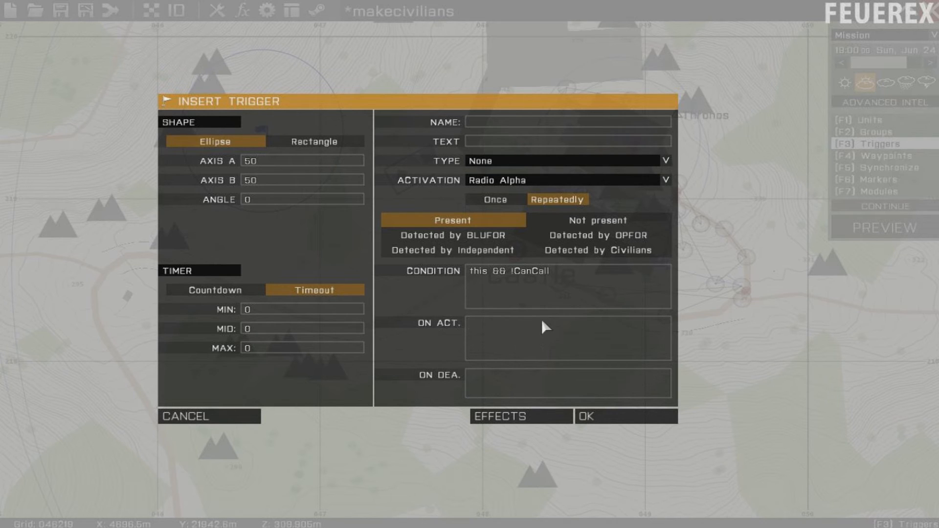
left_click(637, 417)
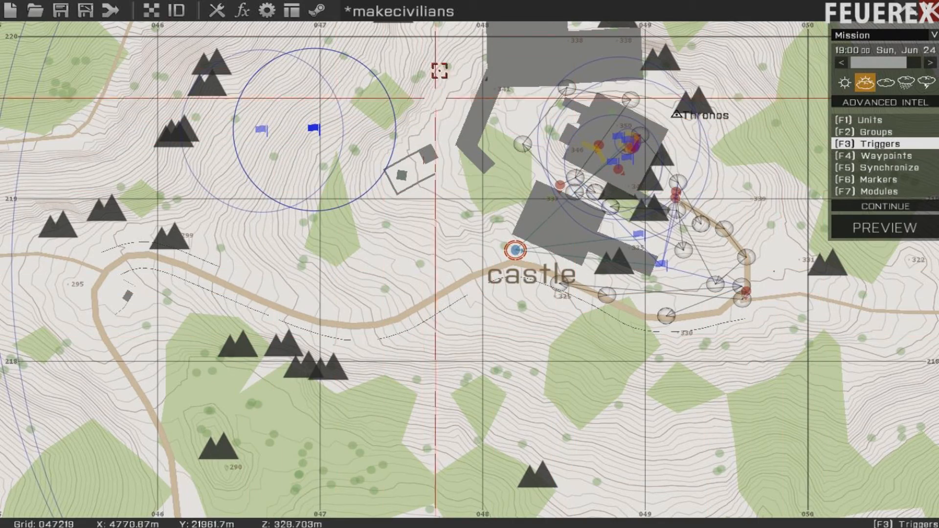
Append a hint command starting with "Use the radio 0-0-1 to call" to the OPFOR trigger's on-activation code, after "CanCall = true;".
scroll(589, 112, "up", 5)
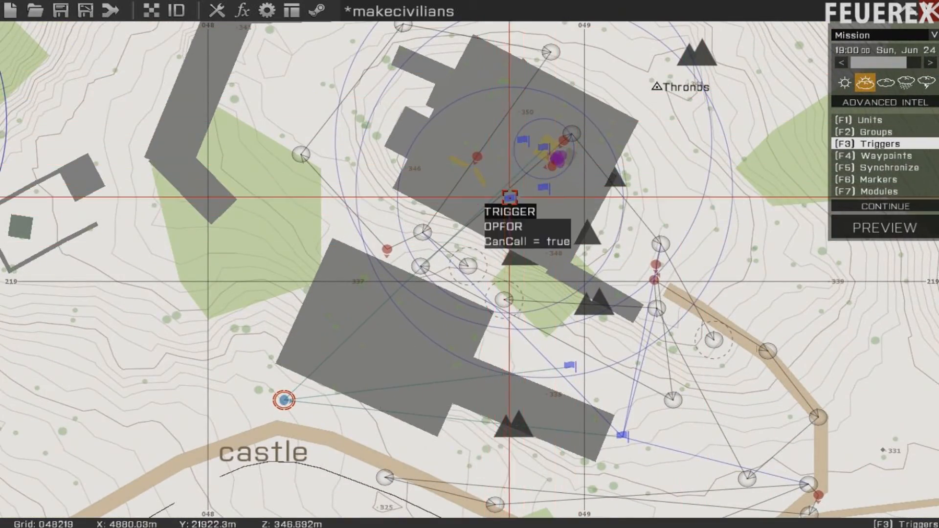
double_click(510, 198)
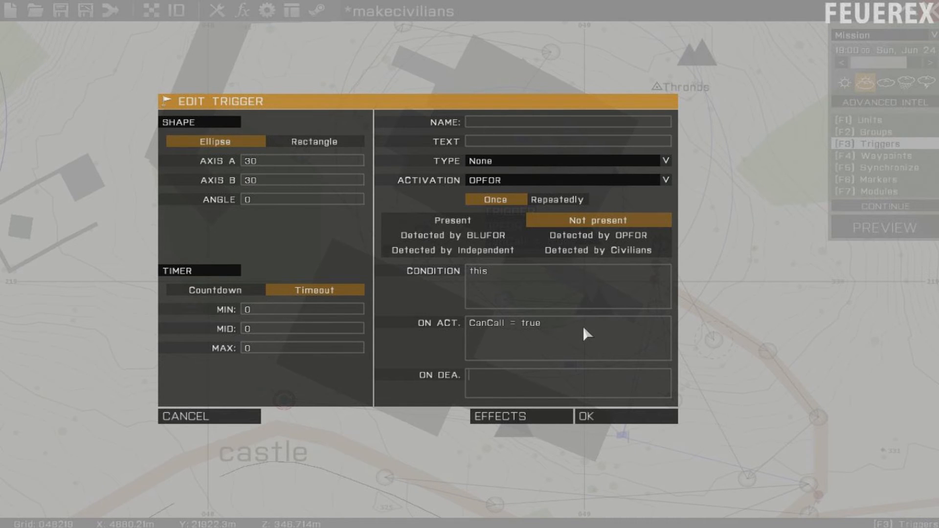
type(";")
key("BackSpace")
type("silen")
type("t")
key("BackSpace")
key("BackSpace")
key("BackSpace")
key("BackSpace")
key("BackSpace")
key("BackSpace")
type("\"Use the R")
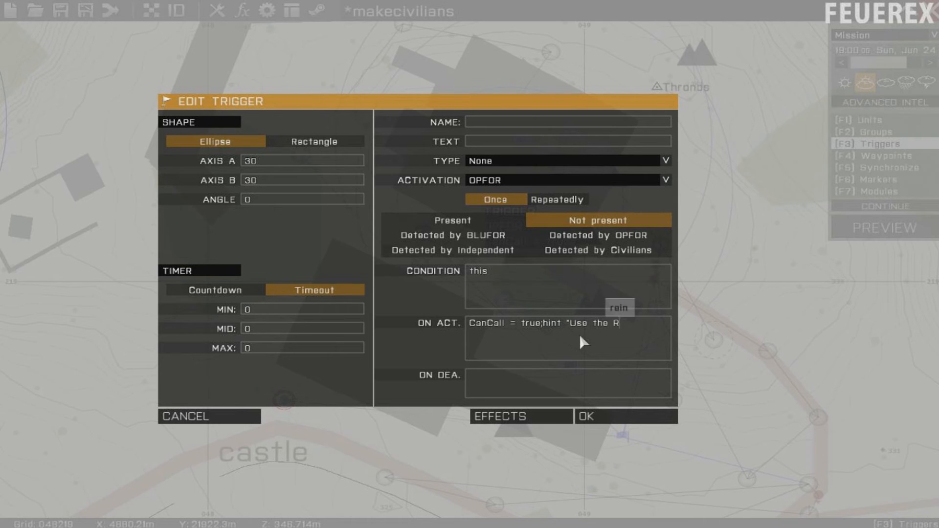
key("BackSpace")
type("radio 0-0-1 to call ")
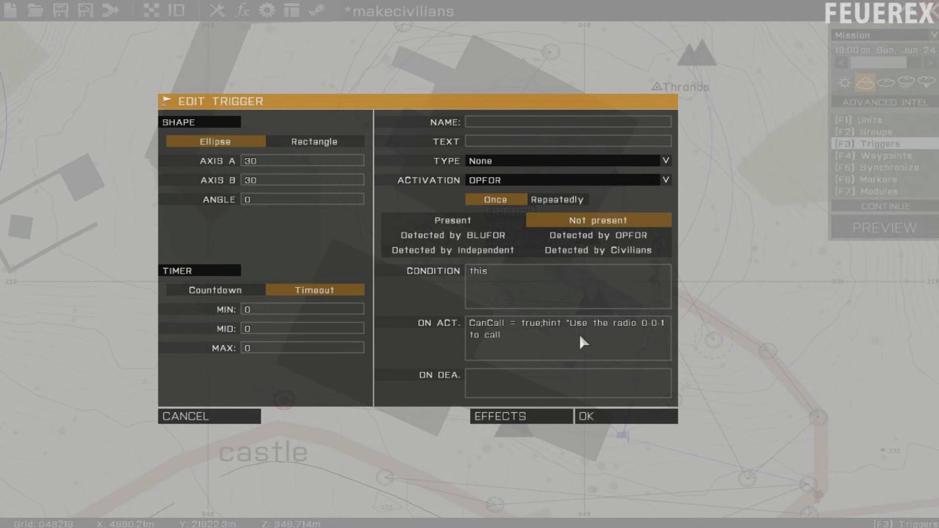
Replace the end of the hint text with "complete your objective.", close the quotation and accept the OPFOR trigger.
type("reinforce")
key("BackSpace")
key("BackSpace")
key("BackSpace")
key("BackSpace")
key("BackSpace")
key("BackSpace")
key("BackSpace")
key("BackSpace")
key("BackSpace")
key("BackSpace")
key("BackSpace")
key("BackSpace")
key("BackSpace")
key("BackSpace")
key("BackSpace")
key("BackSpace")
key("BackSpace")
key("BackSpace")
type("complete your objective.\"")
key("Return")
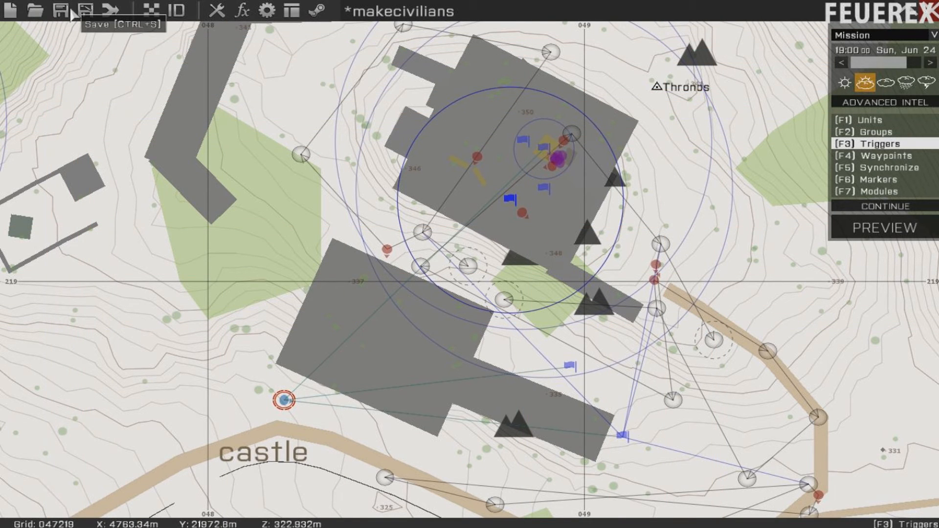
Begin a new unit at the road junction south of Oreokastro, near grid 046205, with side BLUFOR, faction NATO and class Men.
scroll(269, 216, "down", 3)
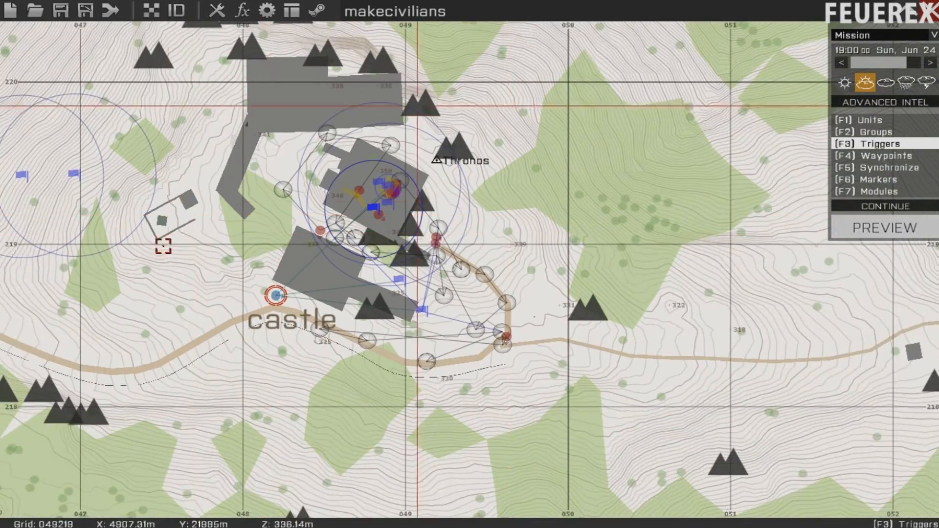
right_click_drag(183, 249, 457, 220)
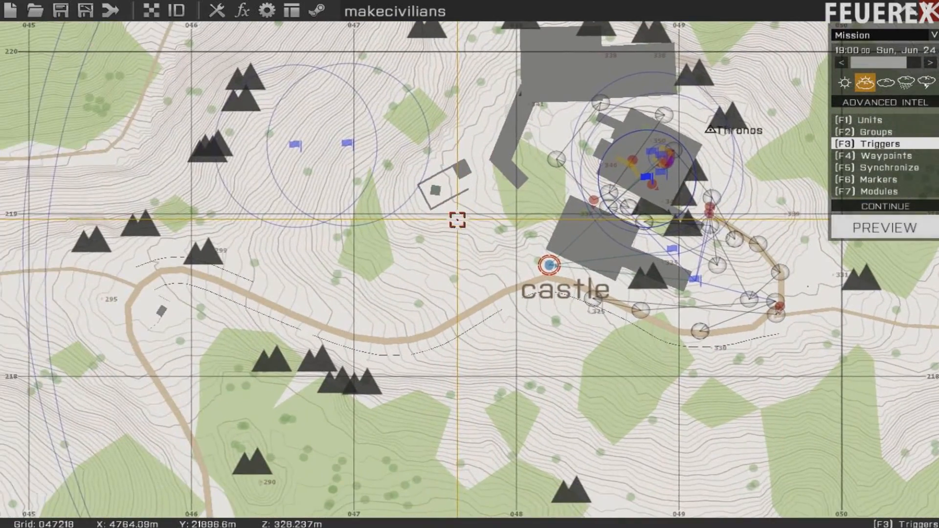
scroll(455, 220, "down", 3)
key("F1")
right_click_drag(373, 257, 519, 27)
right_click_drag(386, 396, 397, 28)
right_click_drag(307, 520, 509, 24)
scroll(489, 235, "down", 2)
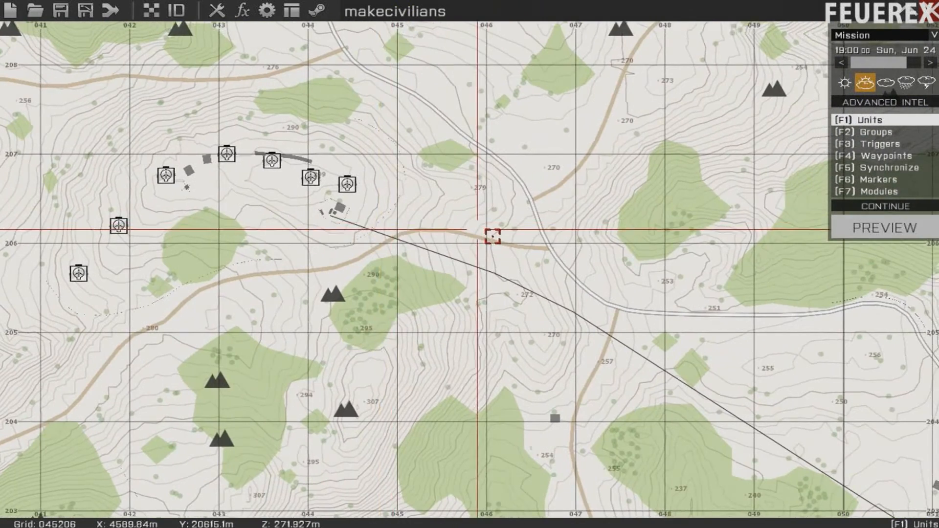
scroll(650, 271, "up", 5)
double_click(636, 267)
left_click(290, 123)
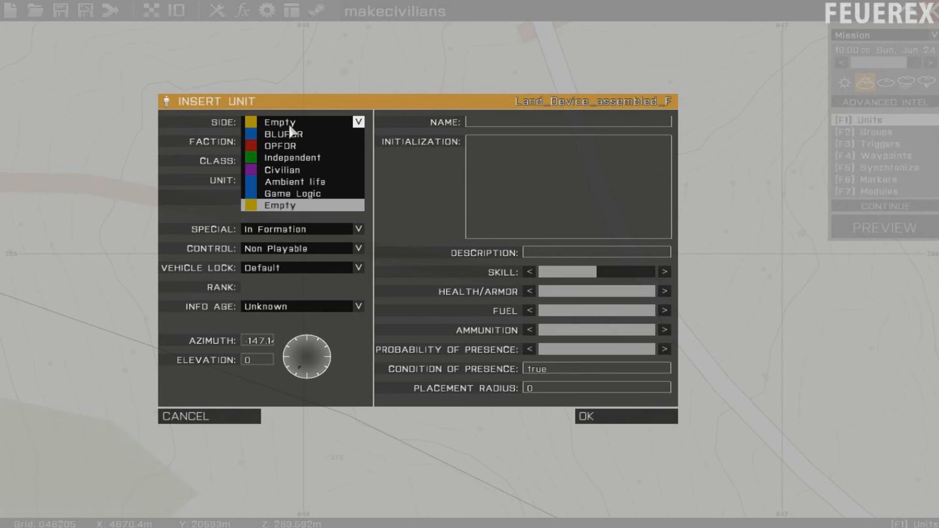
left_click(316, 137)
left_click(300, 160)
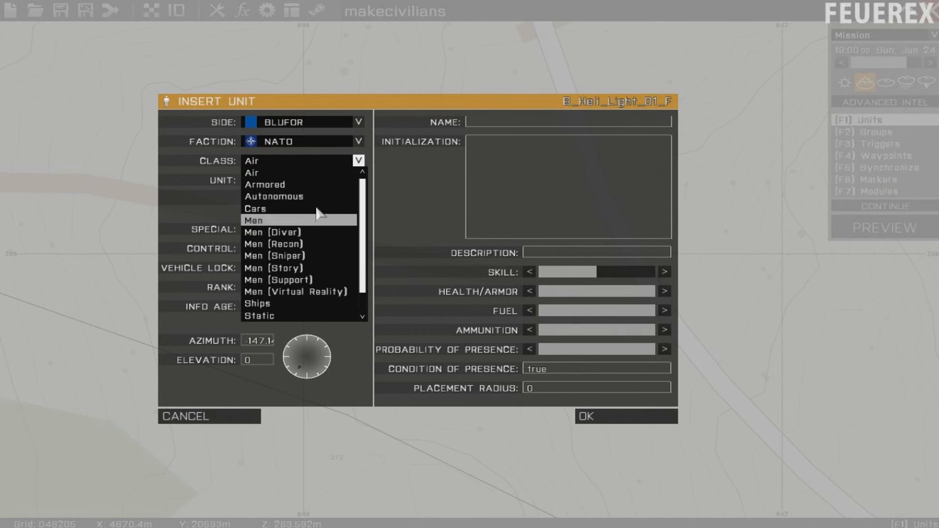
left_click(316, 222)
Make the new unit an Explosive Specialist named expert and accept it.
left_click(330, 178)
scroll(365, 209, "up", 2)
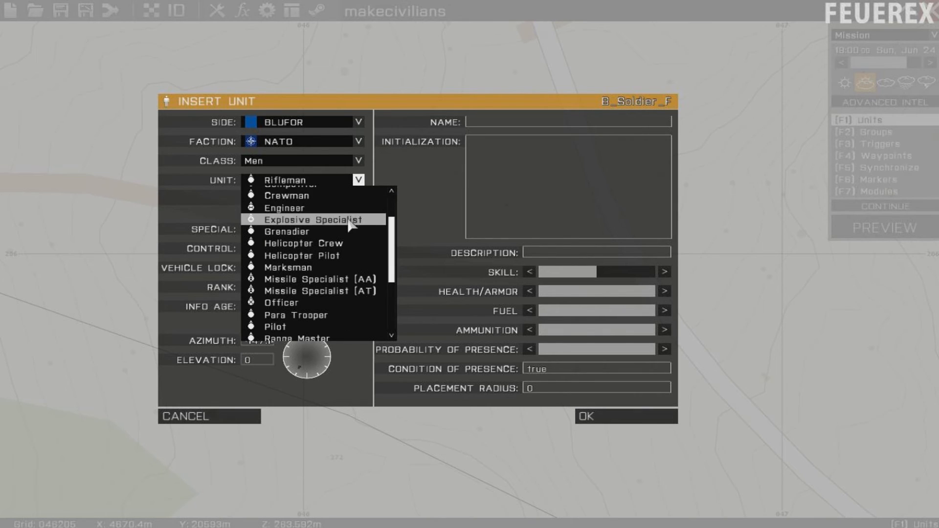
left_click(362, 220)
left_click(484, 123)
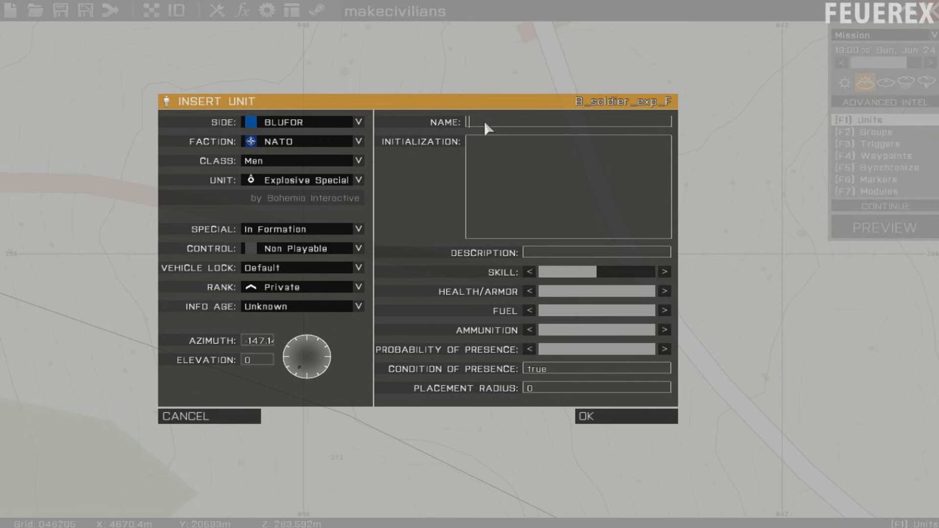
type("expert")
key("Return")
Begin an Empty unit of class Cars, a Hunter [NATO], on the road just north of the explosive specialist.
double_click(635, 247)
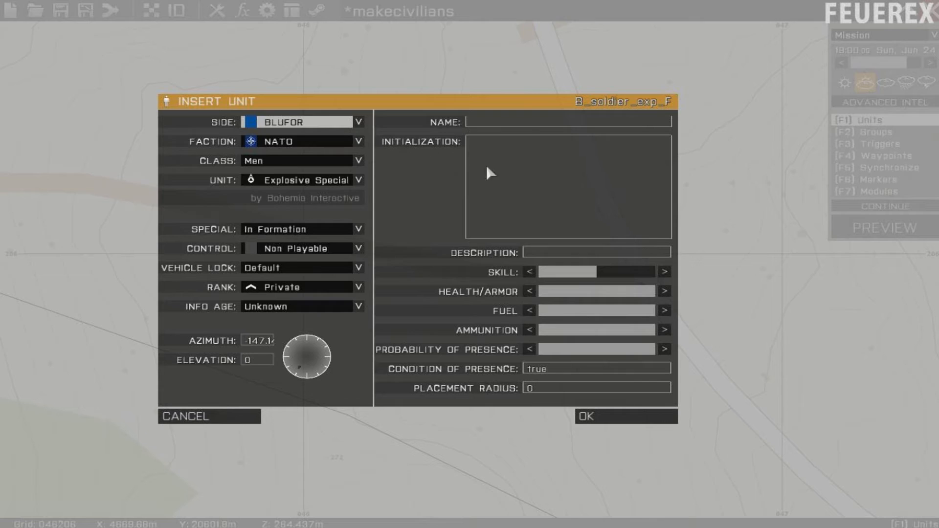
left_click(326, 124)
left_click(293, 204)
left_click(298, 159)
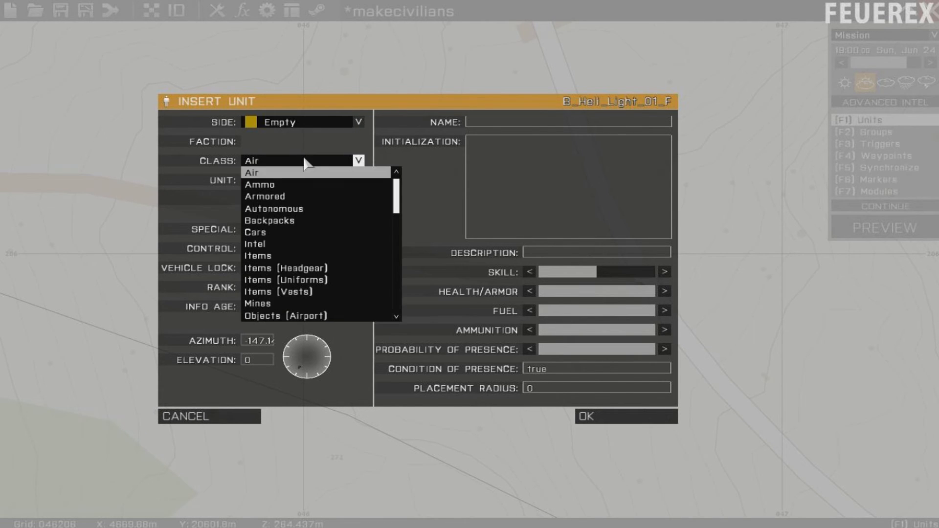
left_click(296, 233)
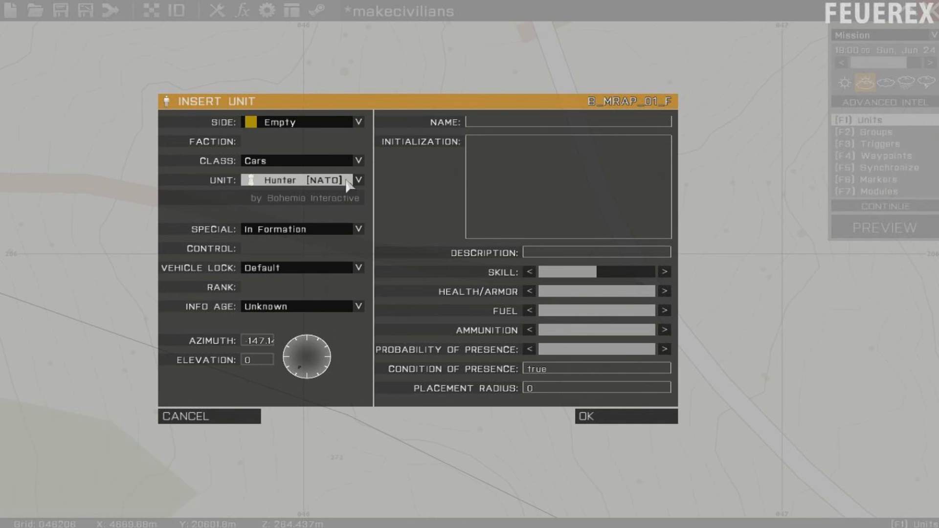
Try vehicle as the Hunter's name, replace it with car, accept the unit and adjust the facing of the newly placed units.
left_click(533, 119)
type("vehicle")
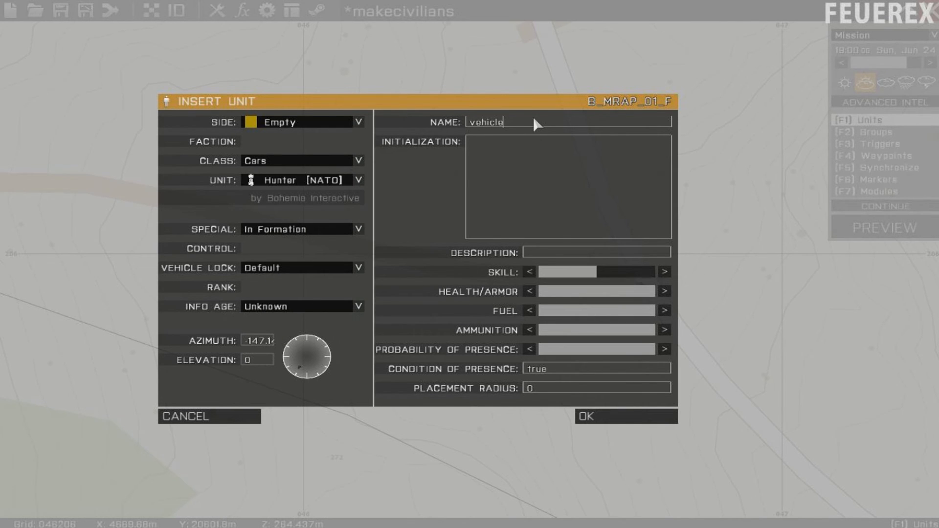
key("Return")
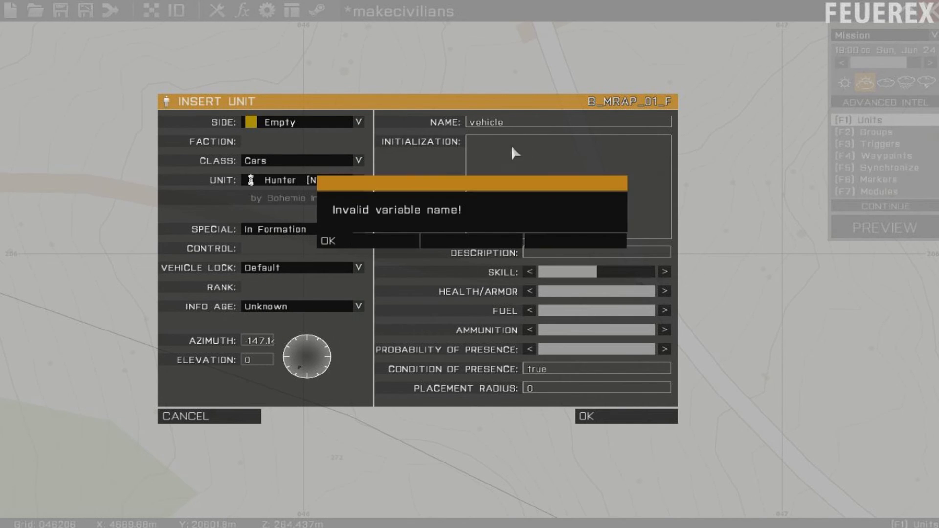
left_click(368, 240)
type("car")
key("Return")
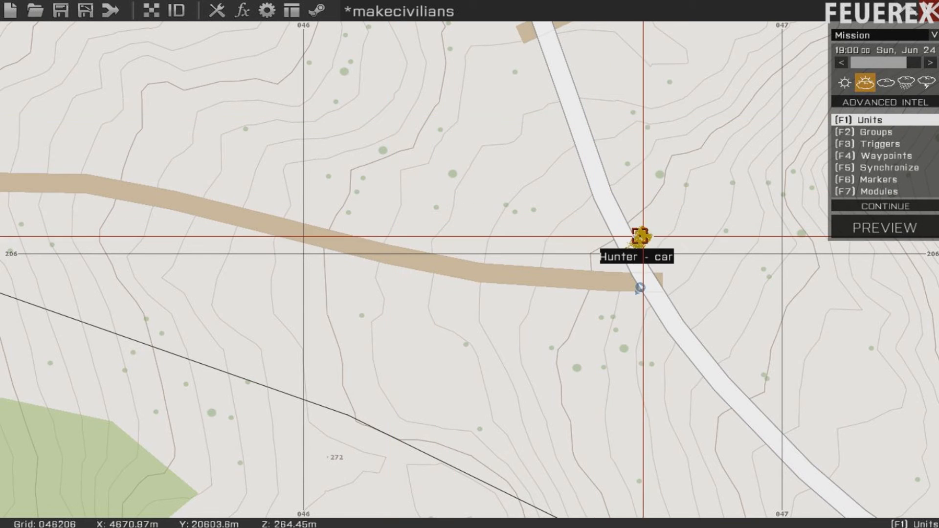
left_click_drag(673, 304, 600, 346, "shift")
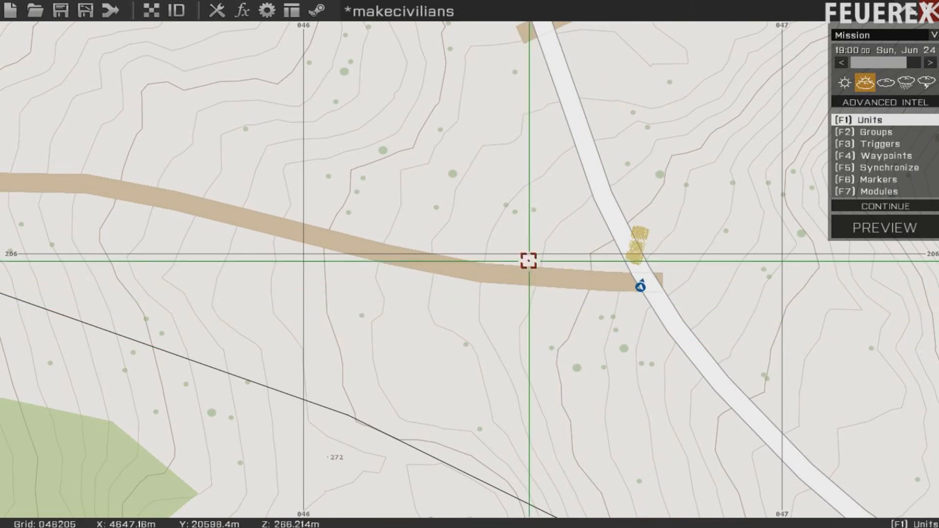
Pass expert and car in the first Radio Alpha trigger's on-activation code: rein = [expert,car] execVM "reinforcements.sqf", and accept the trigger.
scroll(563, 239, "down", 4)
scroll(602, 249, "down", 6)
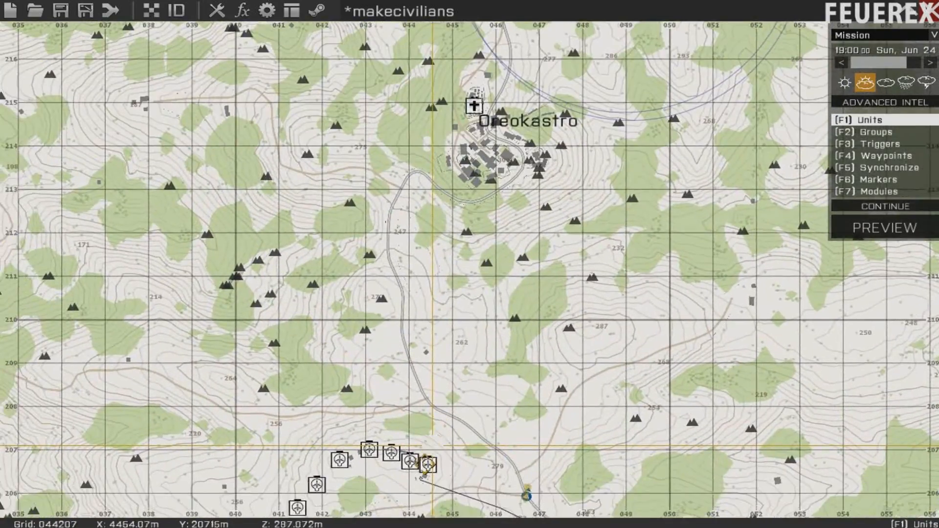
right_click_drag(432, 446, 421, 461)
right_click_drag(381, 195, 336, 399)
scroll(420, 194, "up", 3)
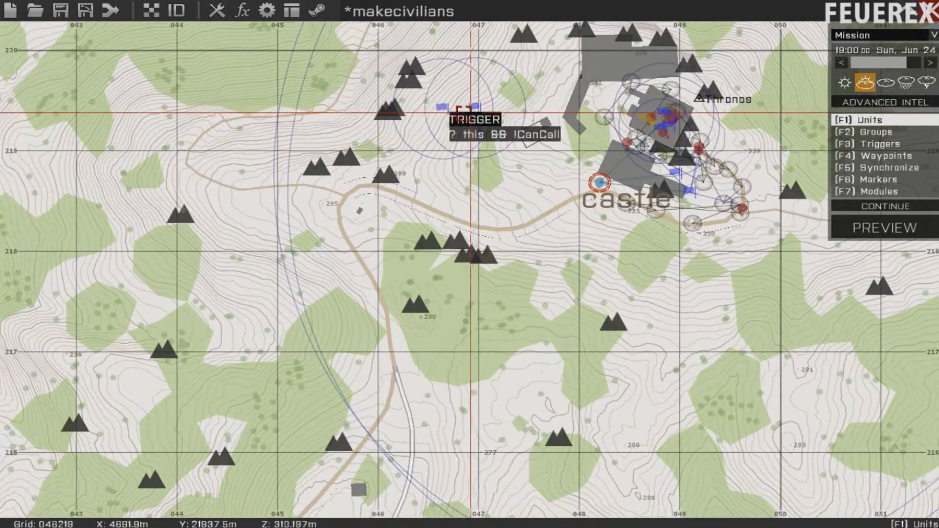
double_click(430, 116)
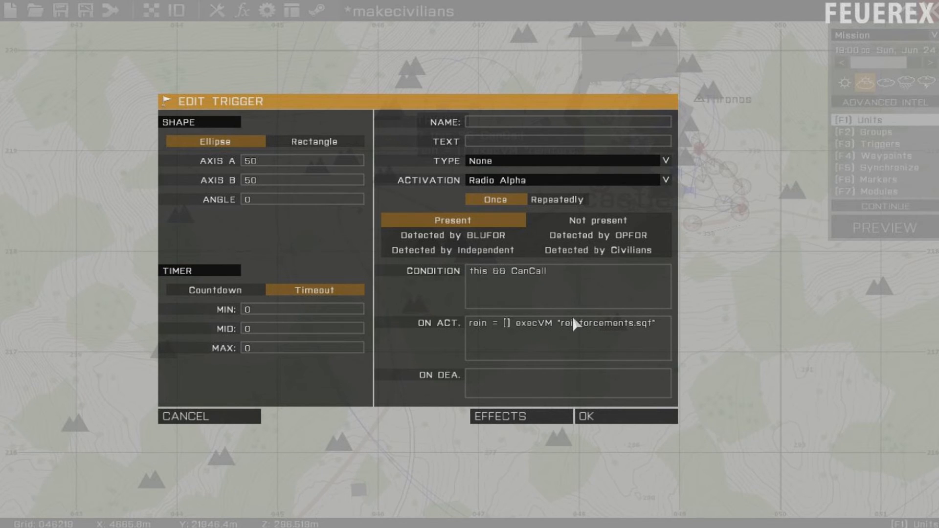
type("expert,ca")
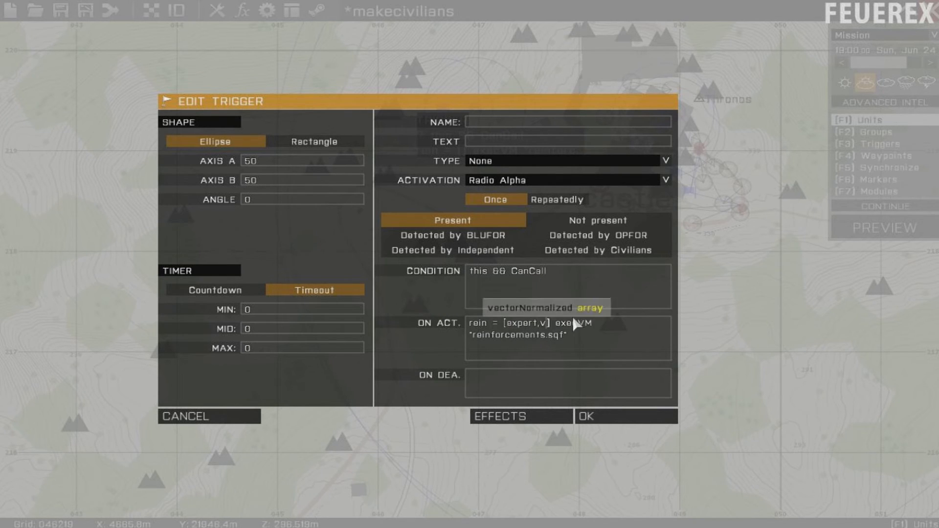
type("r")
key("Return")
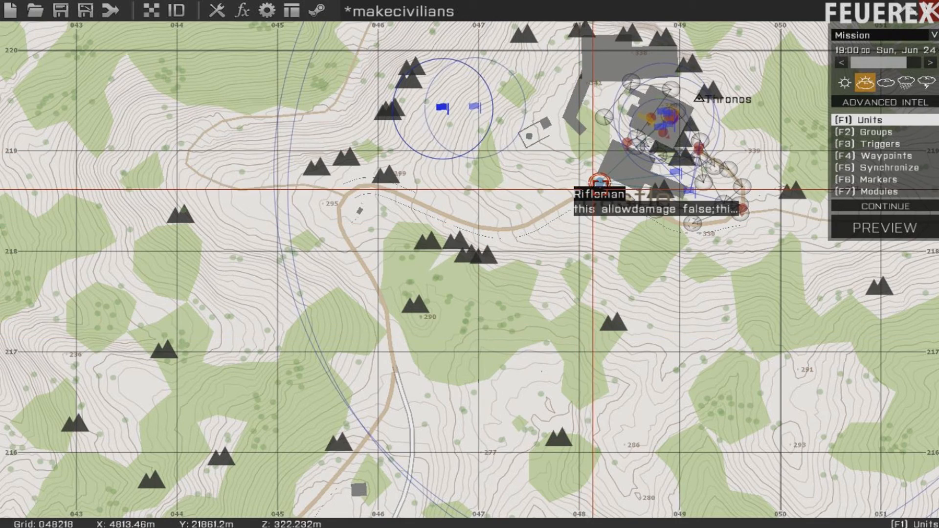
Save the makecivilians mission.
scroll(538, 205, "up", 3)
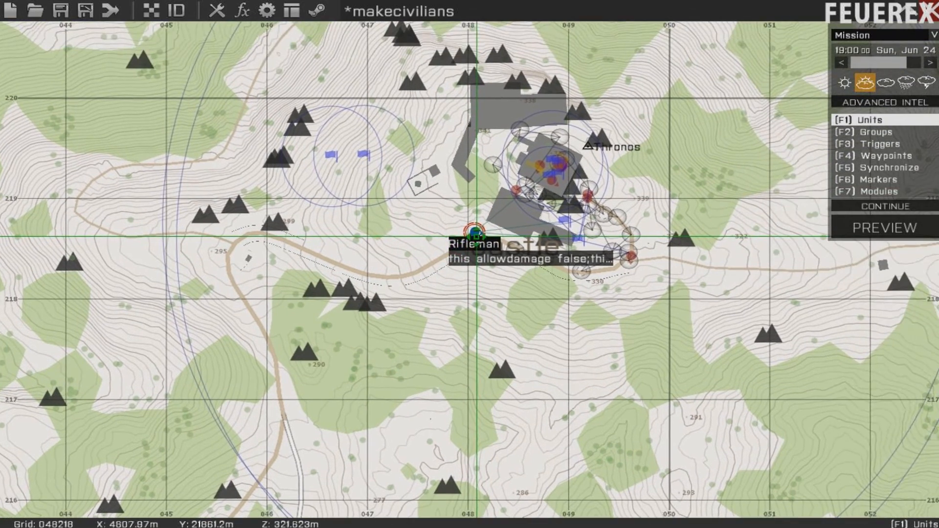
scroll(477, 237, "up", 3)
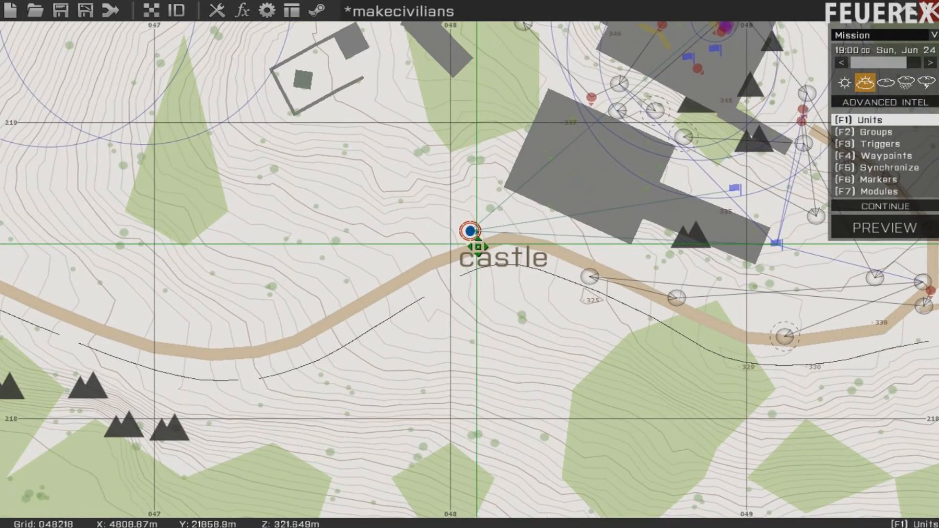
scroll(492, 242, "down", 3)
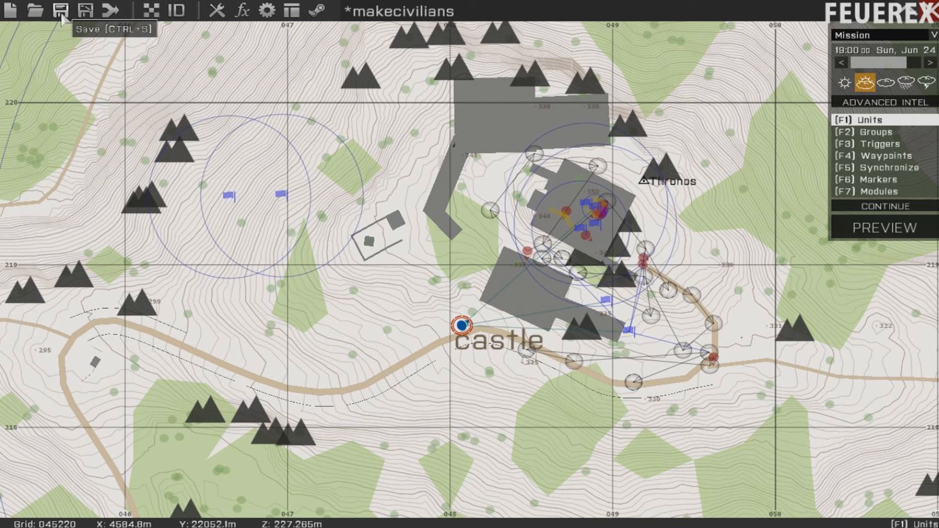
key("ctrl+s")
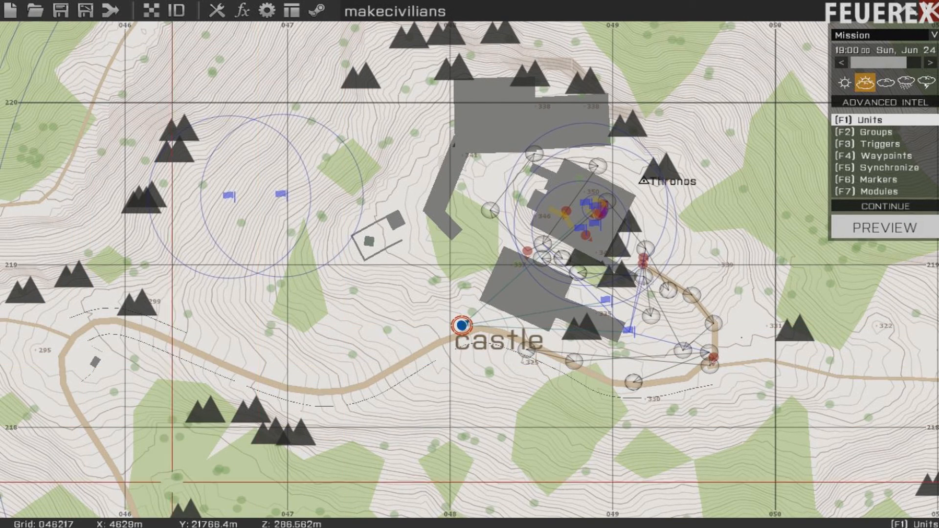
Begin a marker on open ground southwest of the castle, west of the road, and give it the Start icon.
right_click_drag(398, 243, 240, 311)
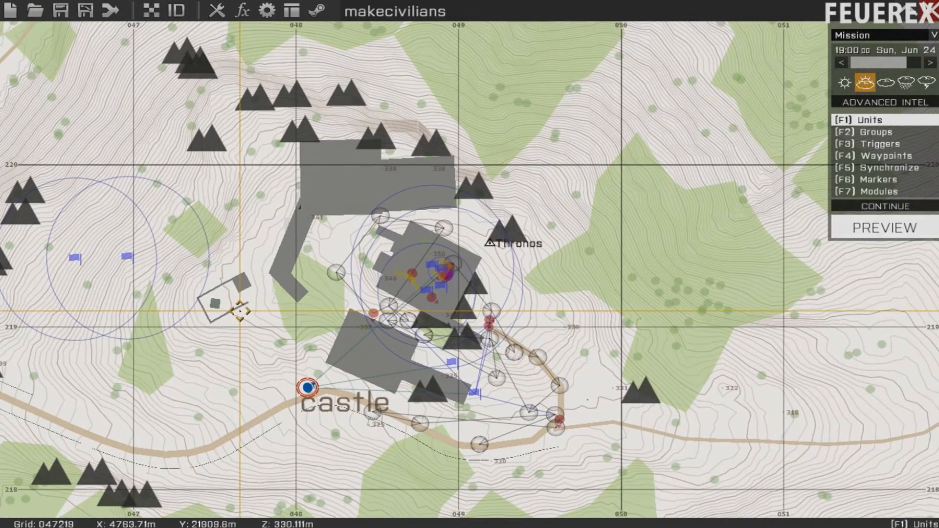
right_click_drag(308, 376, 264, 247)
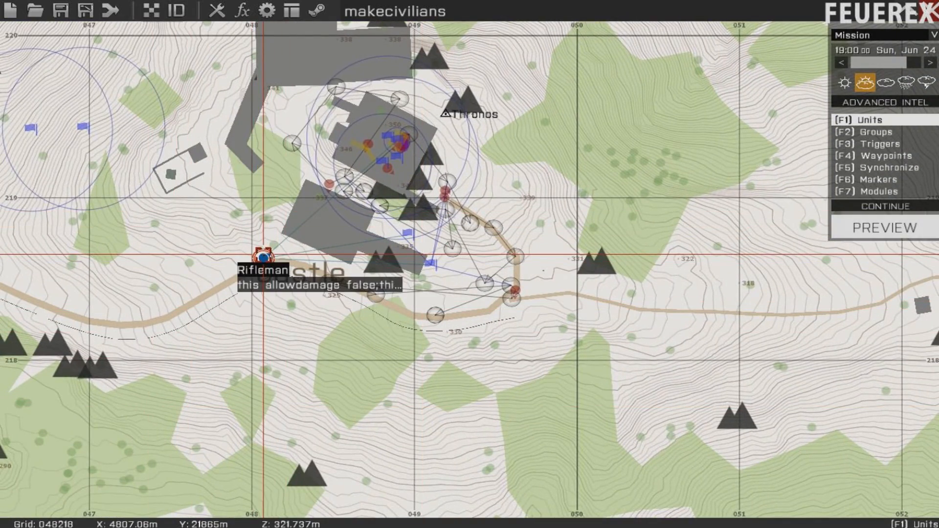
scroll(263, 257, "down", 3)
right_click_drag(263, 257, 577, 203)
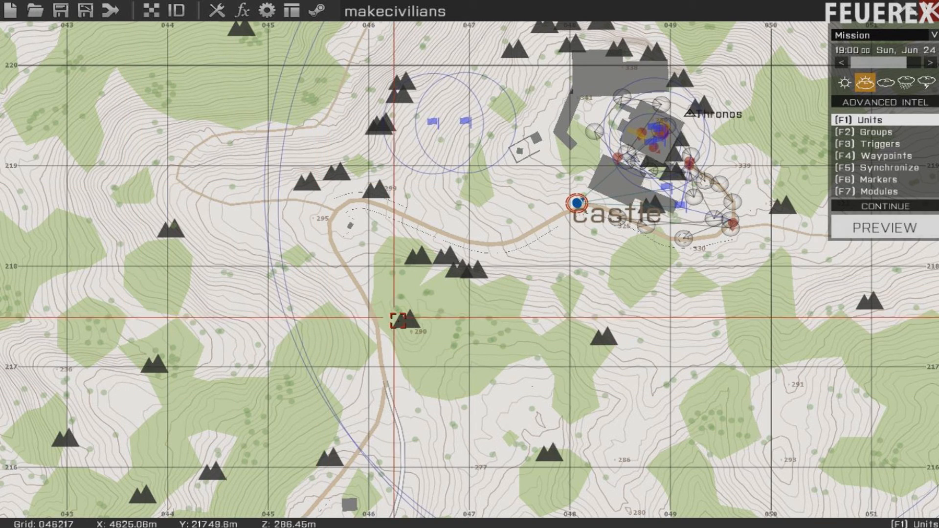
key("F6")
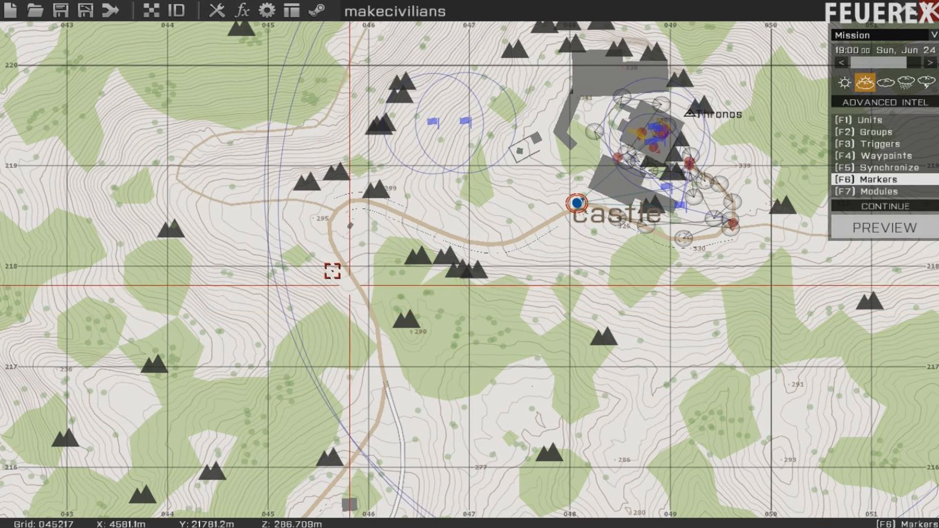
double_click(294, 264)
left_click(284, 234)
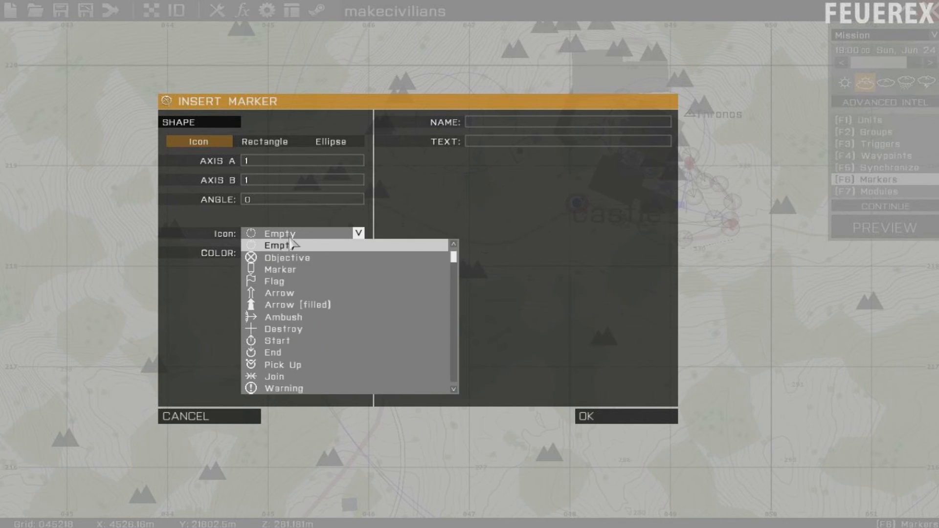
scroll(325, 303, "down", 2)
scroll(320, 309, "down", 5)
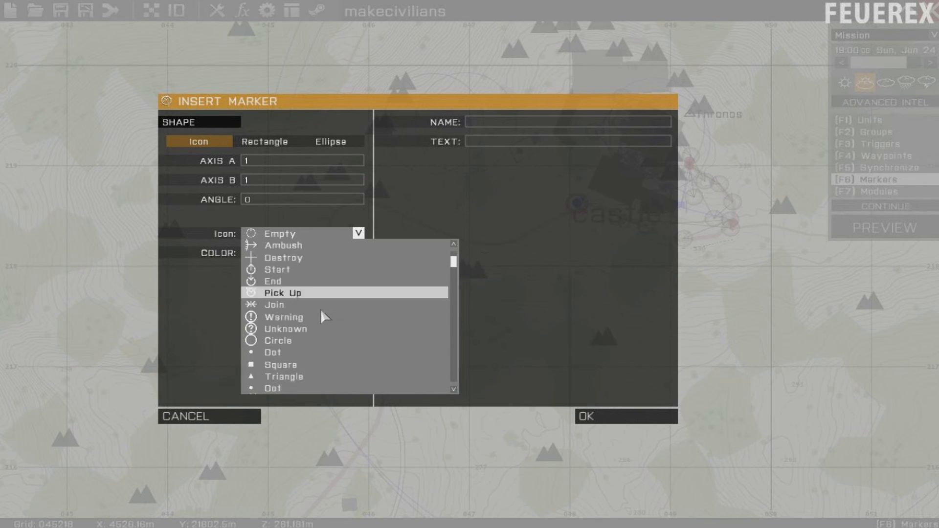
left_click(316, 340)
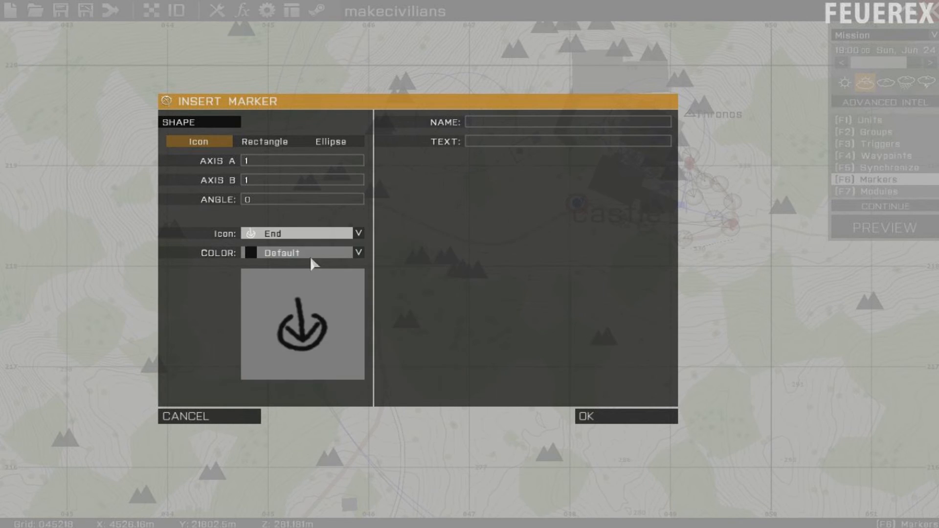
left_click(294, 240)
left_click(293, 331)
Name the new marker start and accept it.
key("Return")
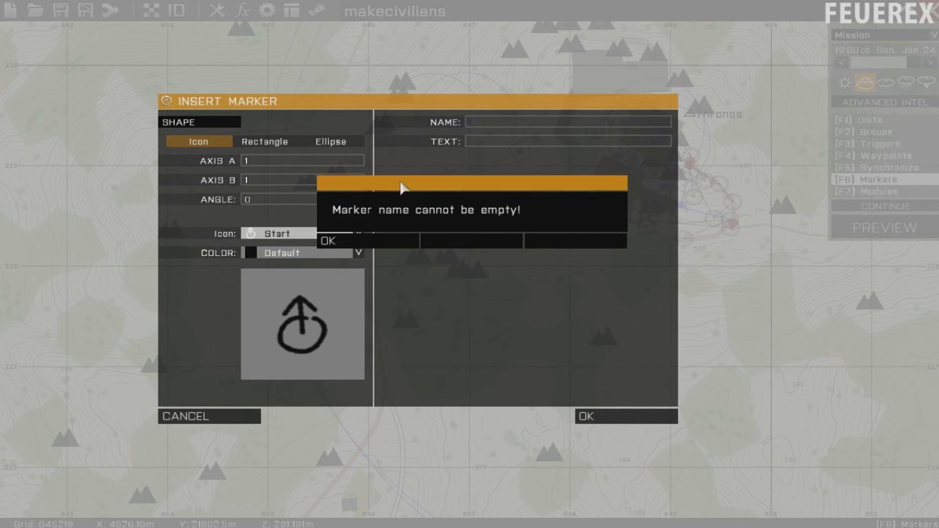
left_click(396, 241)
left_click(493, 122)
type("start")
key("Return")
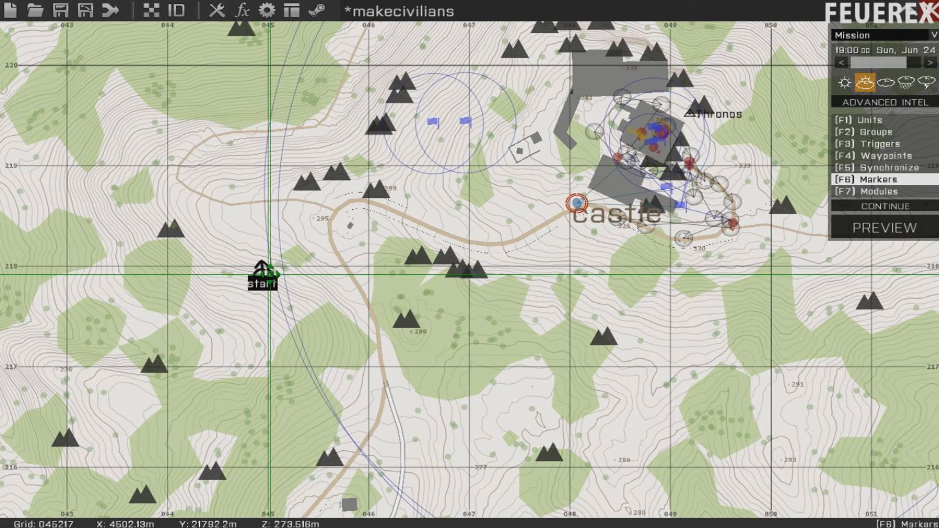
Insert a marker named end west of the castle with the Objective icon and a red colour.
double_click(314, 242)
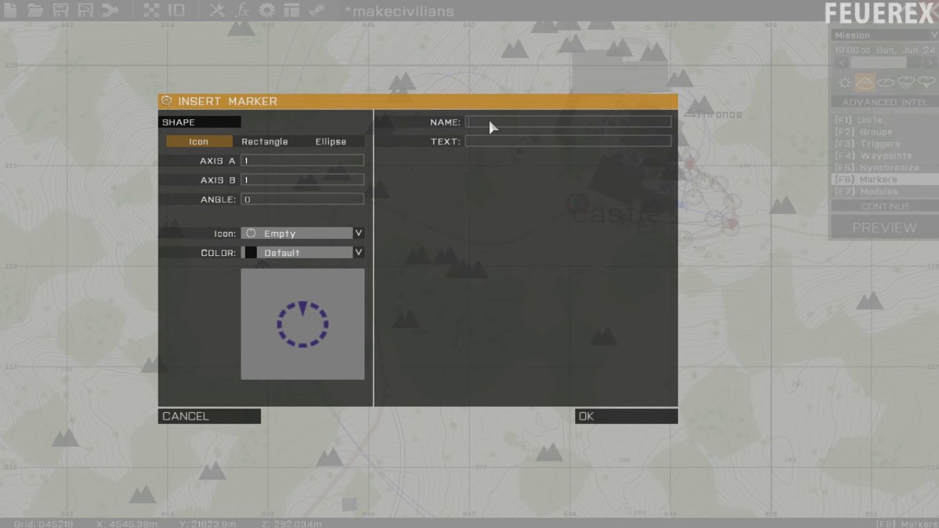
left_click(295, 233)
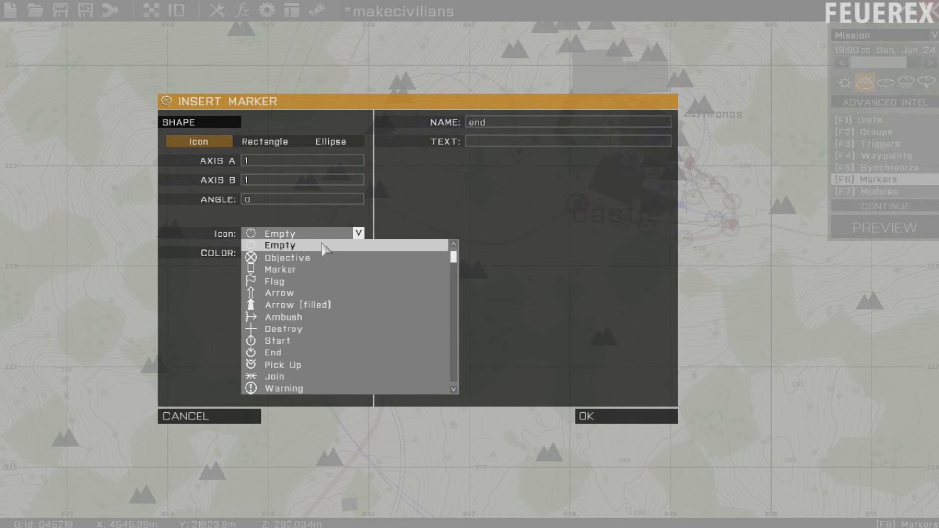
scroll(340, 299, "down", 5)
scroll(342, 297, "down", 1)
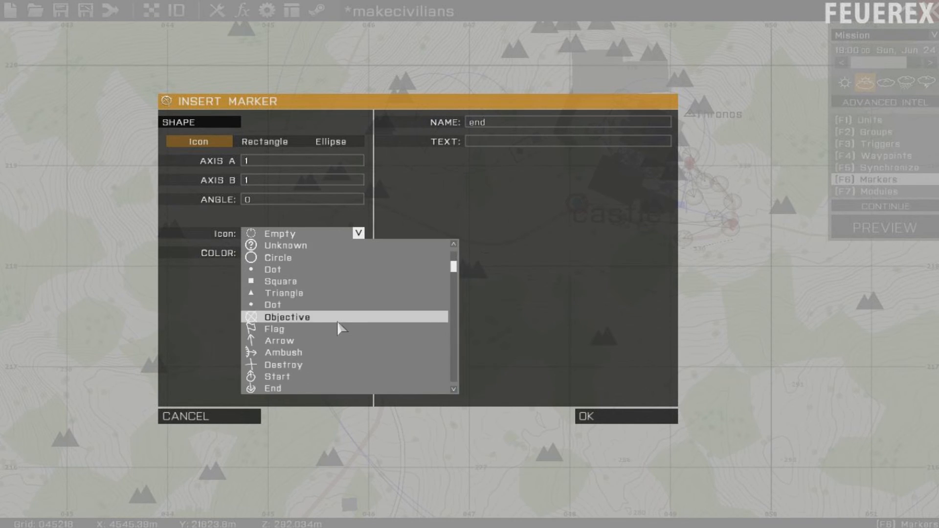
left_click(336, 319)
left_click(321, 253)
left_click(331, 292)
key("Return")
Move the end marker onto the Thronos castle.
mouse_move(314, 243)
left_mouse_down()
mouse_move(489, 165)
mouse_move(497, 199)
left_mouse_up()
right_click_drag(608, 153, 497, 200)
scroll(497, 199, "up", 3)
left_click_drag(497, 199, 558, 147)
scroll(391, 256, "down", 3)
right_click_drag(274, 327, 419, 286)
scroll(425, 255, "down", 2)
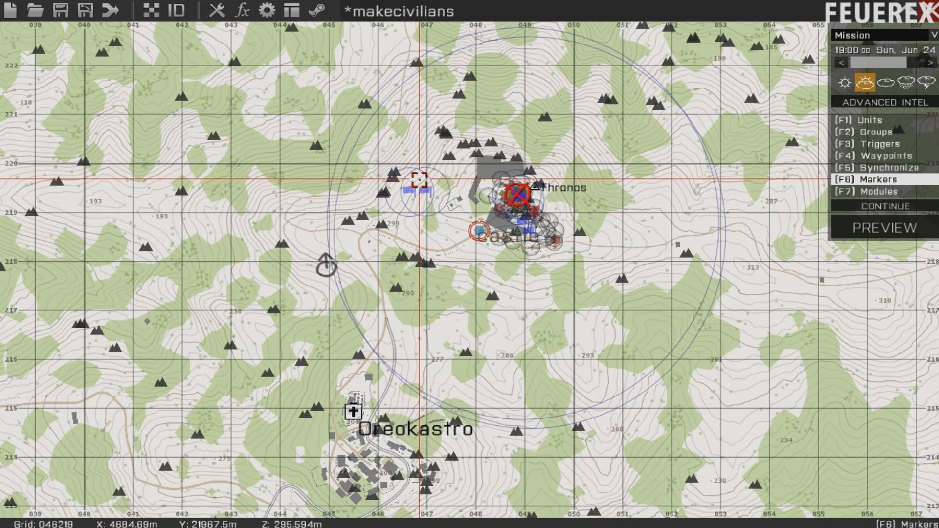
Switch to unit editing and start a preview of the mission.
key("F1")
scroll(558, 182, "up", 3)
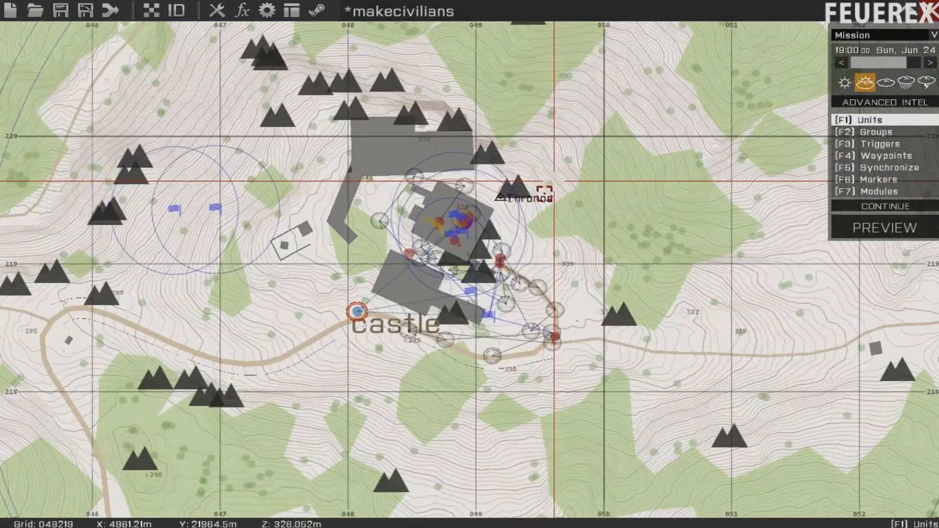
left_click(857, 227)
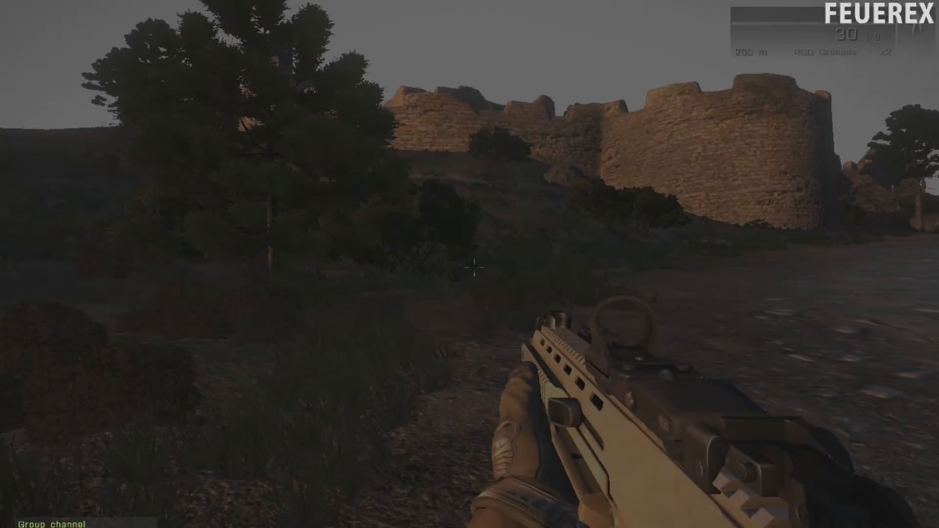
Playtest the approach by running through the brush up the slope and along the castle's outer wall.
key("w")
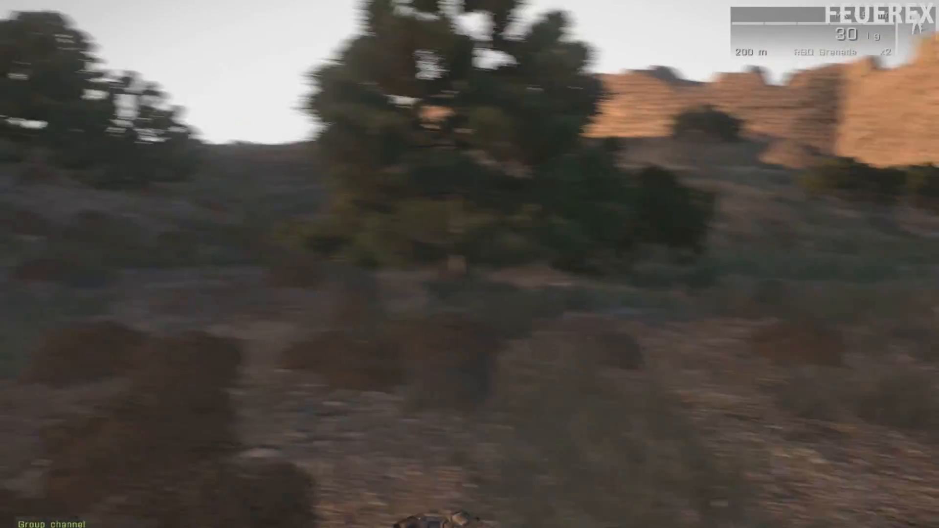
key("w")
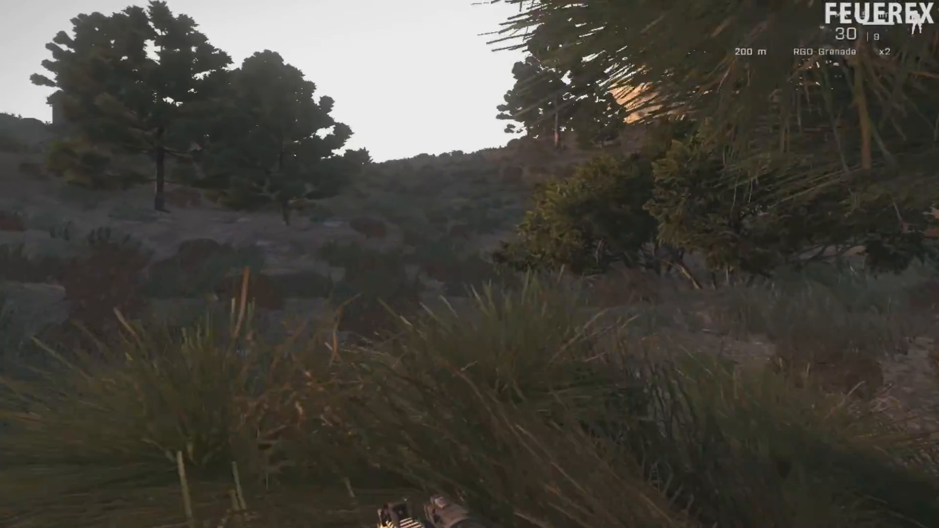
key("w")
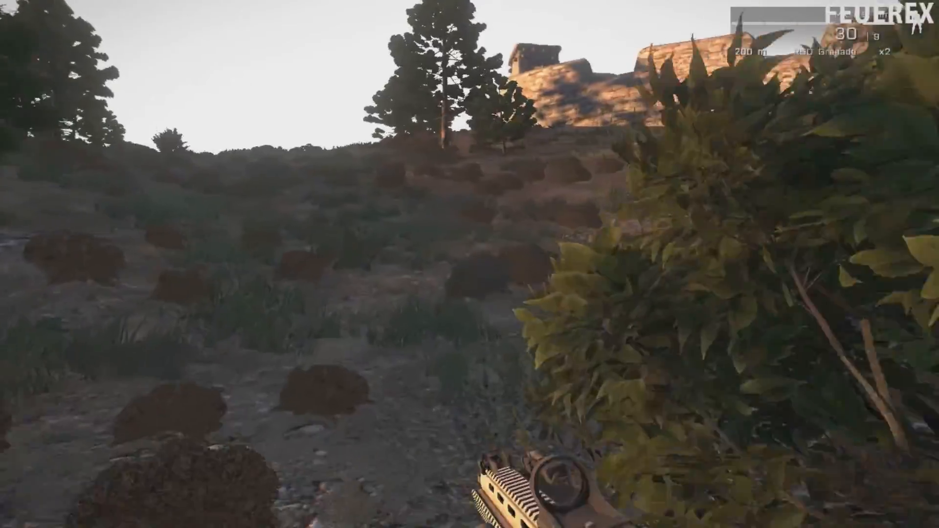
key("w")
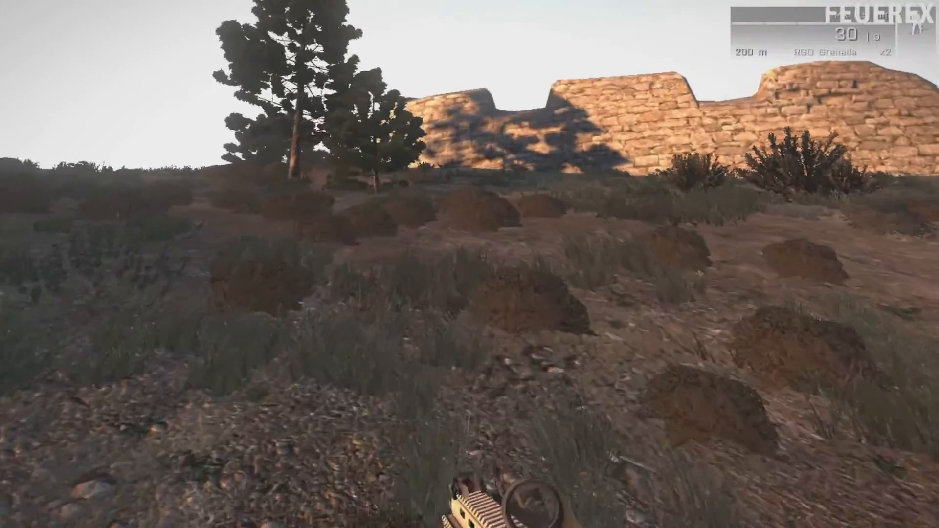
key("w")
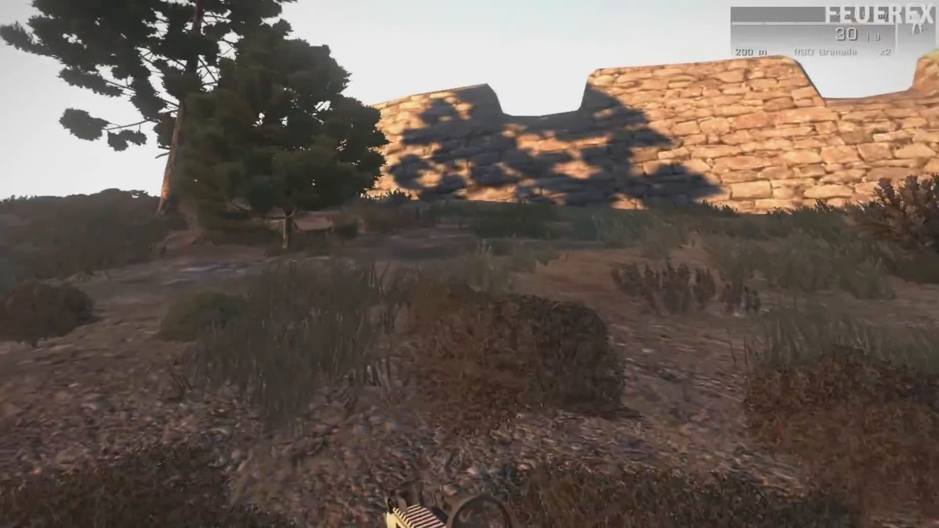
key("w")
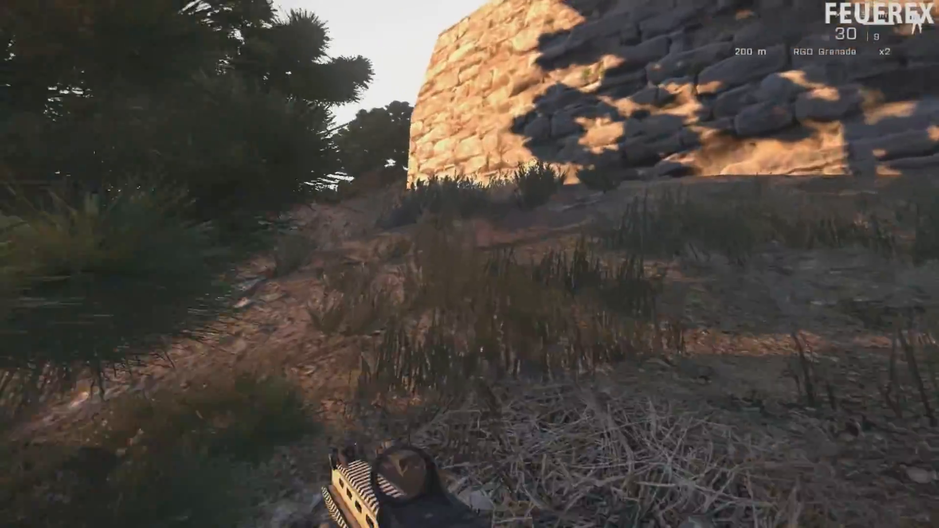
key("w")
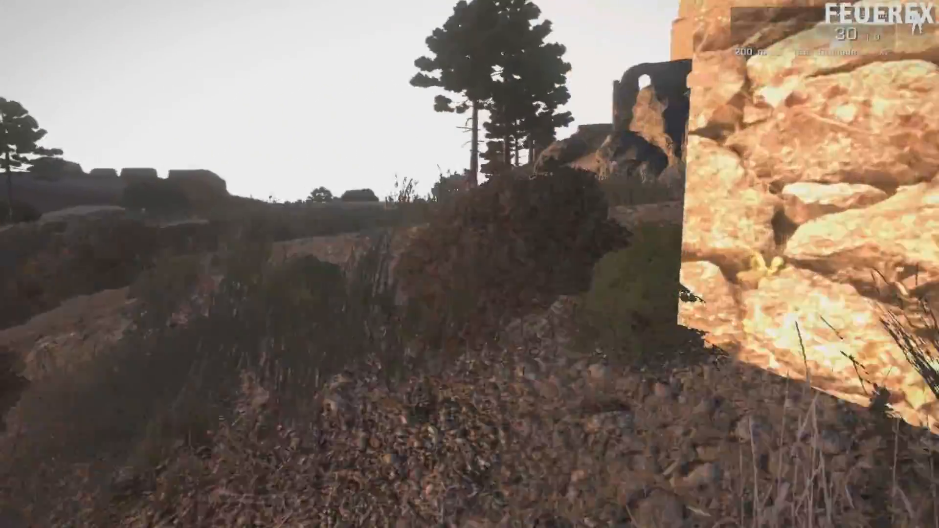
key("w")
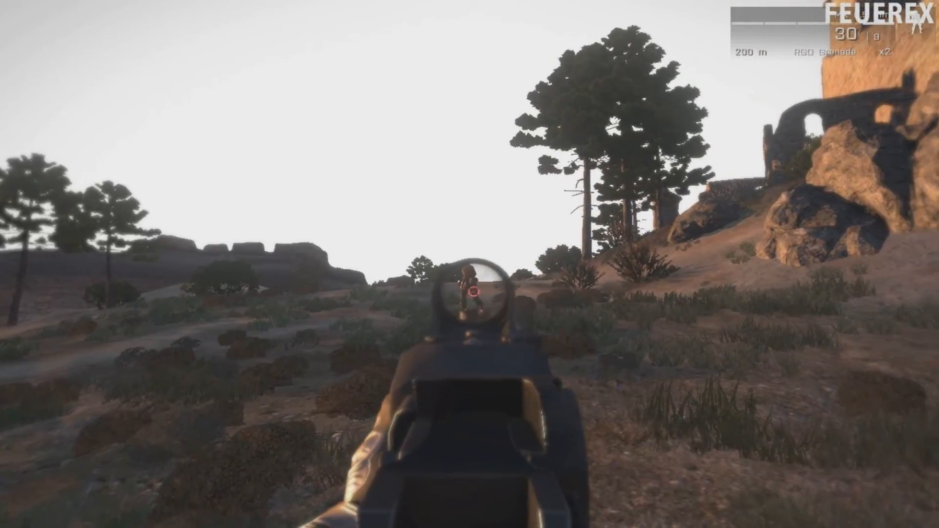
Engage the enemy soldier on the open ground beyond the castle wall with aimed rifle shots.
key("w")
left_click(469, 264)
left_click(470, 264)
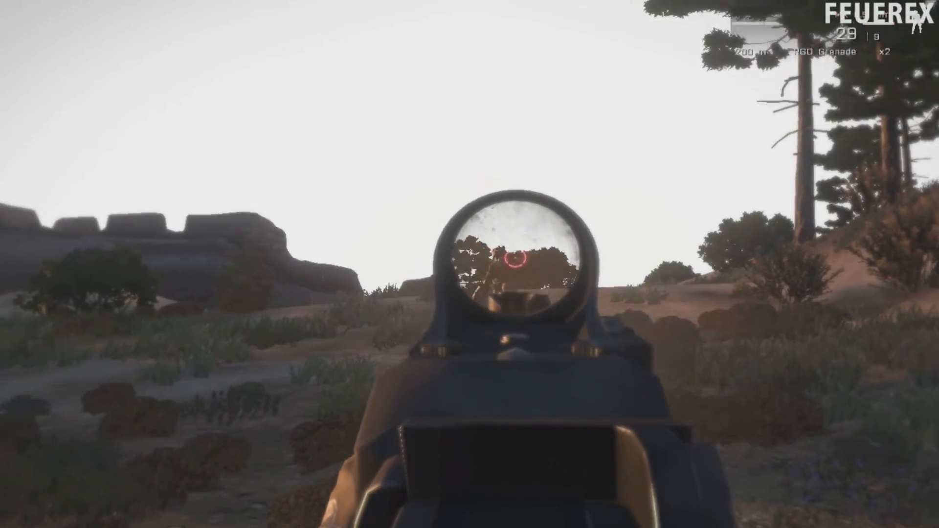
left_click(470, 264)
left_click(470, 264)
left_click(470, 264)
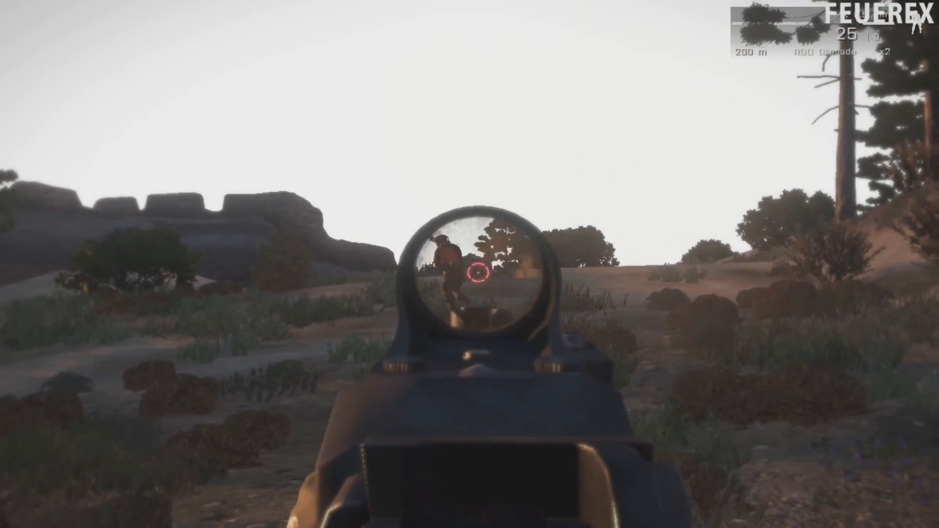
left_click(470, 264)
left_click(469, 264)
left_click(470, 264)
left_click(470, 264)
right_click(470, 264)
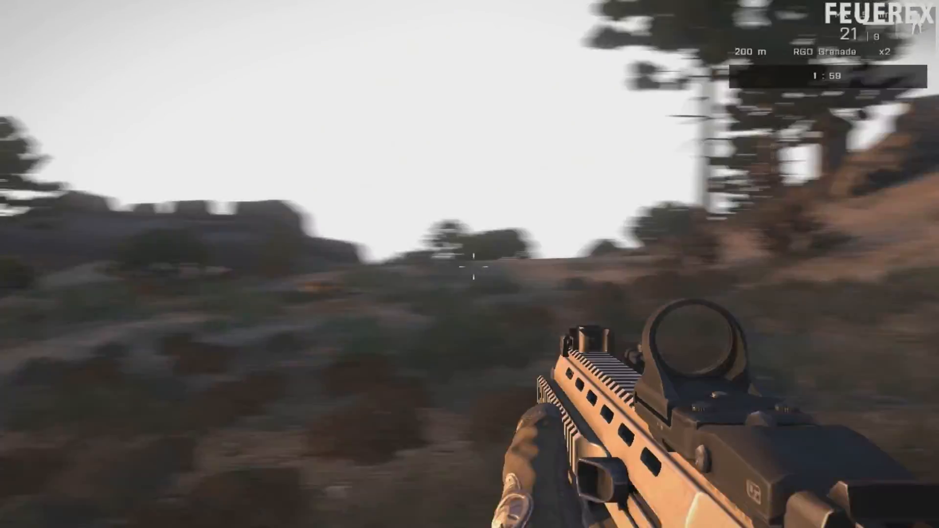
Follow the dirt track below the castle rocks and fire at the soldier beside the ruined tower.
key("shift+w")
key("shift+w")
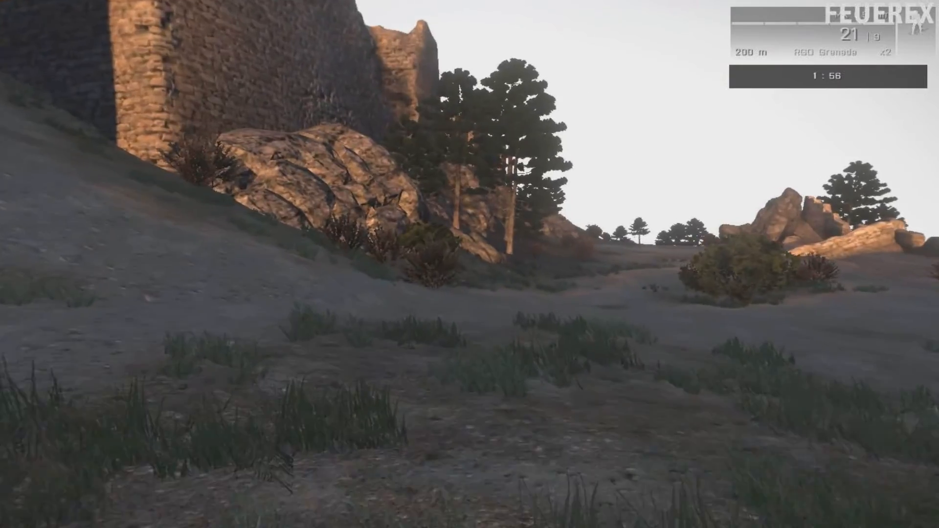
key("w")
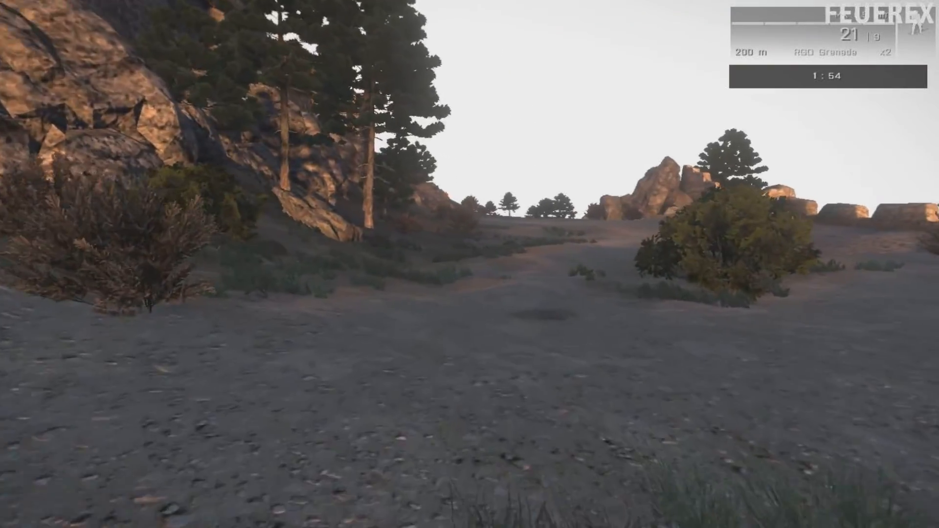
key("w")
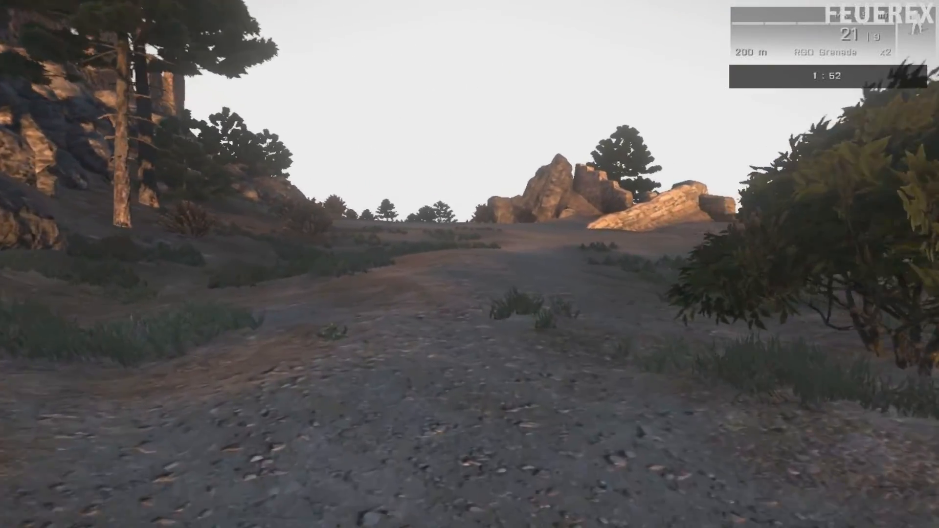
key("w")
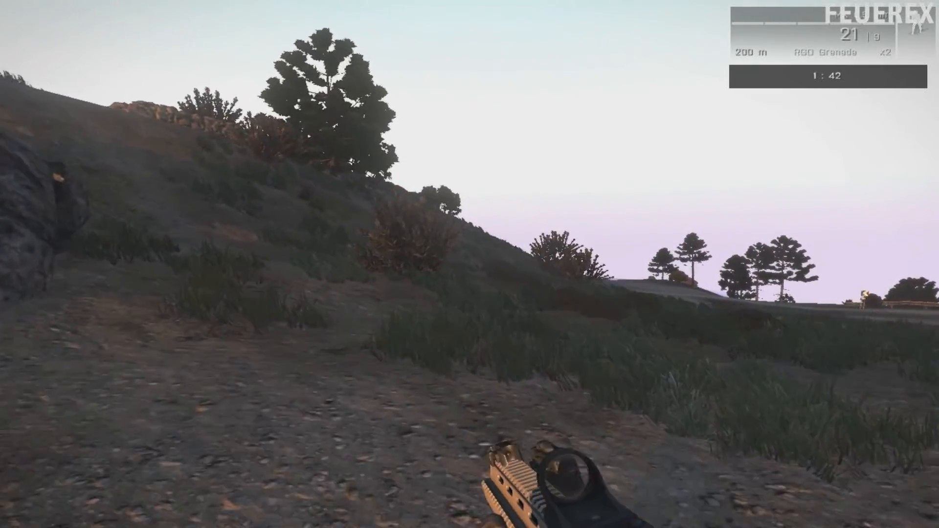
key("w")
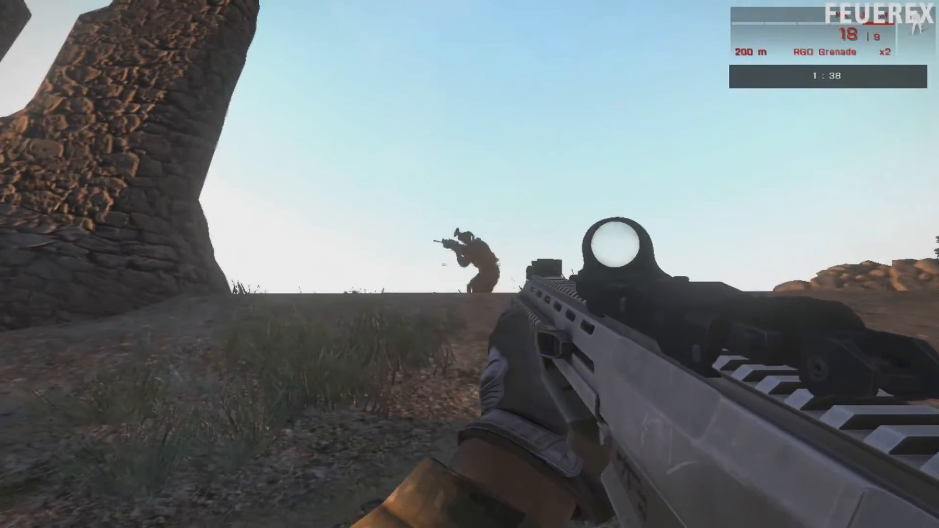
left_click(484, 277)
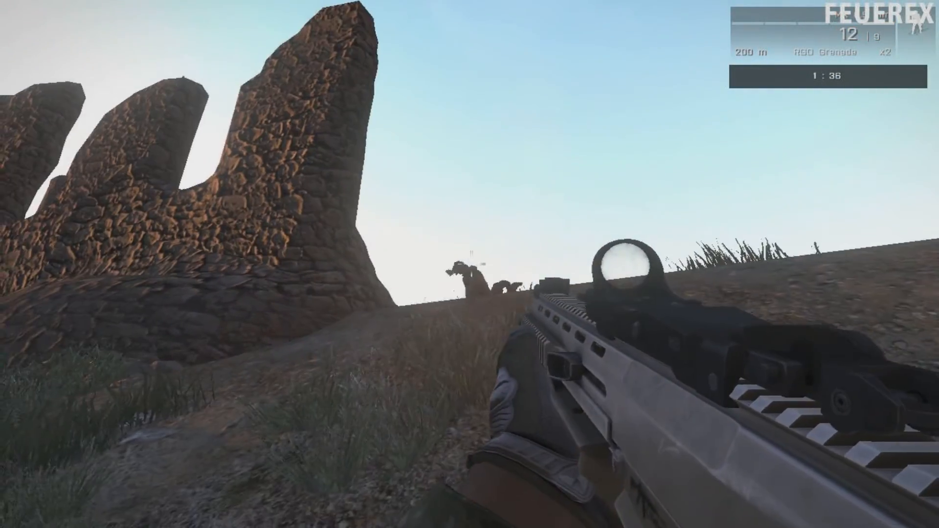
Search the ground around the ruined tower and rocks, then reload the rifle.
key("w")
key("w")
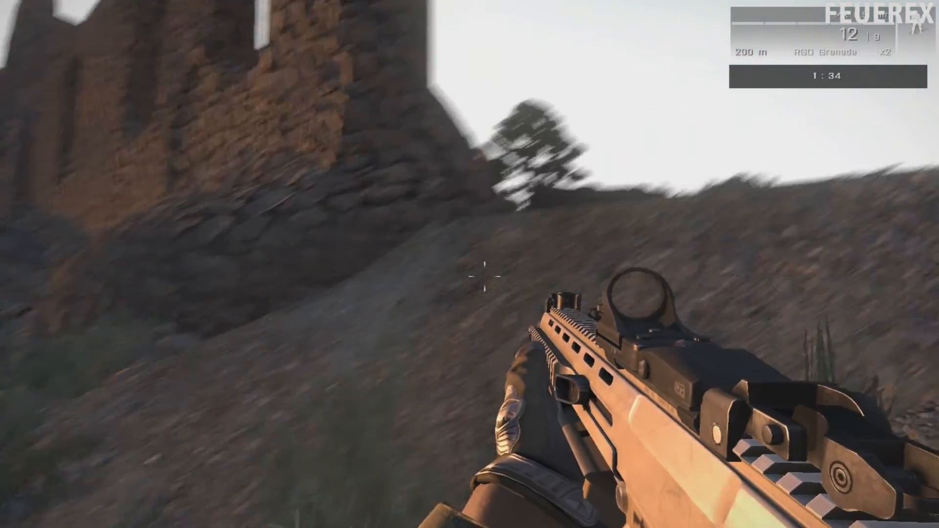
key("w")
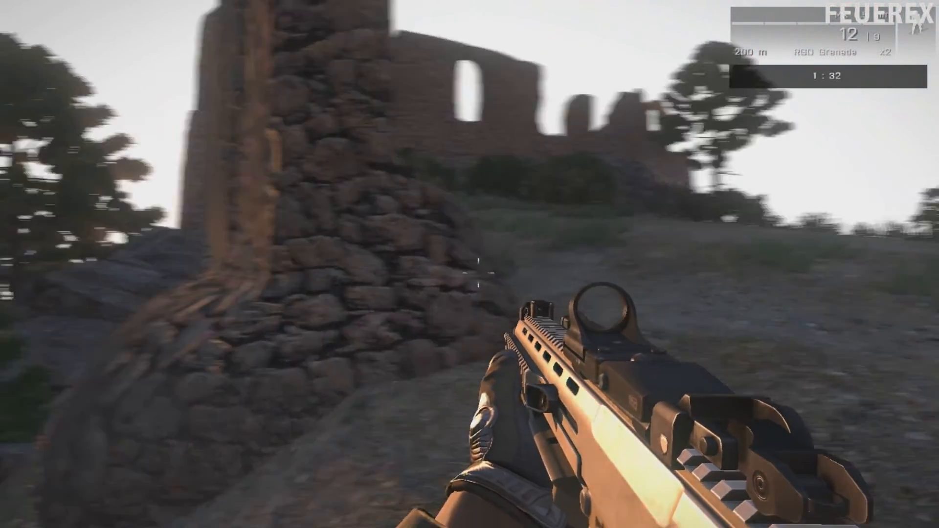
key("w")
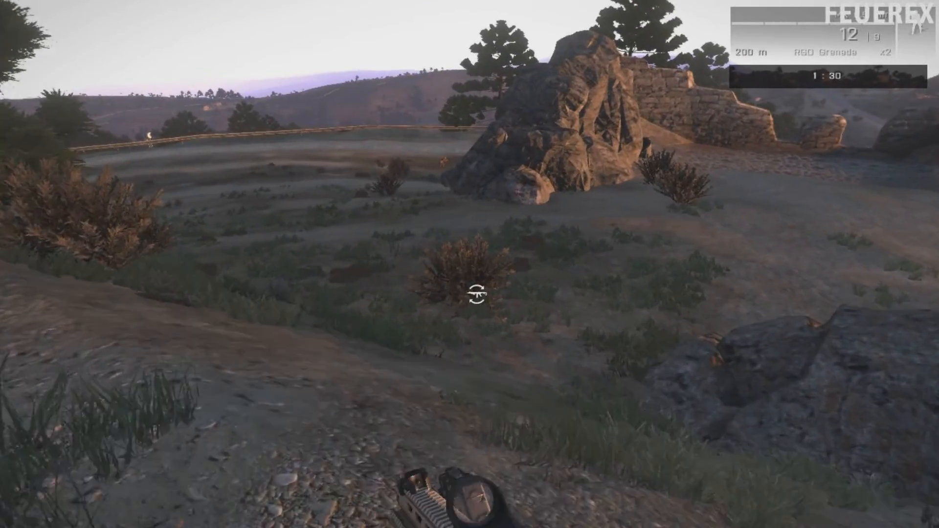
key("w")
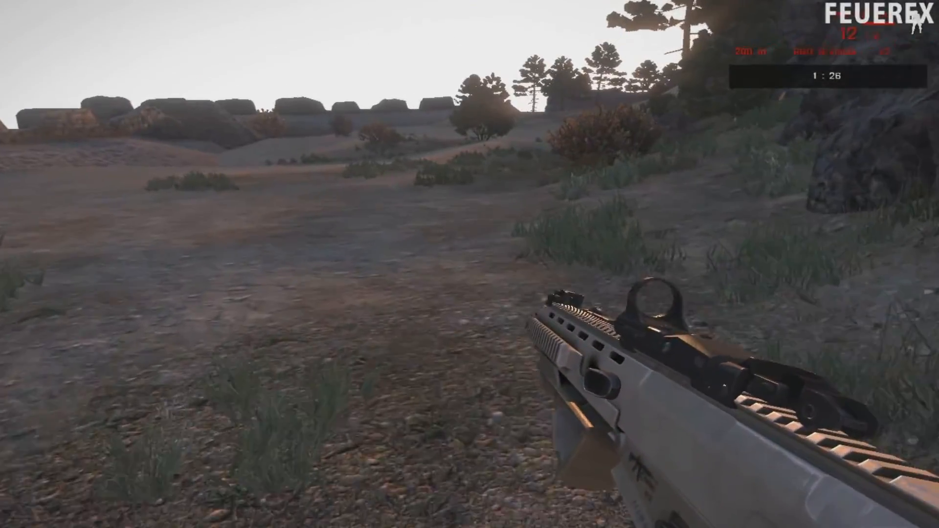
Climb the path between the castle walls to the sandbagged courtyard.
key("w")
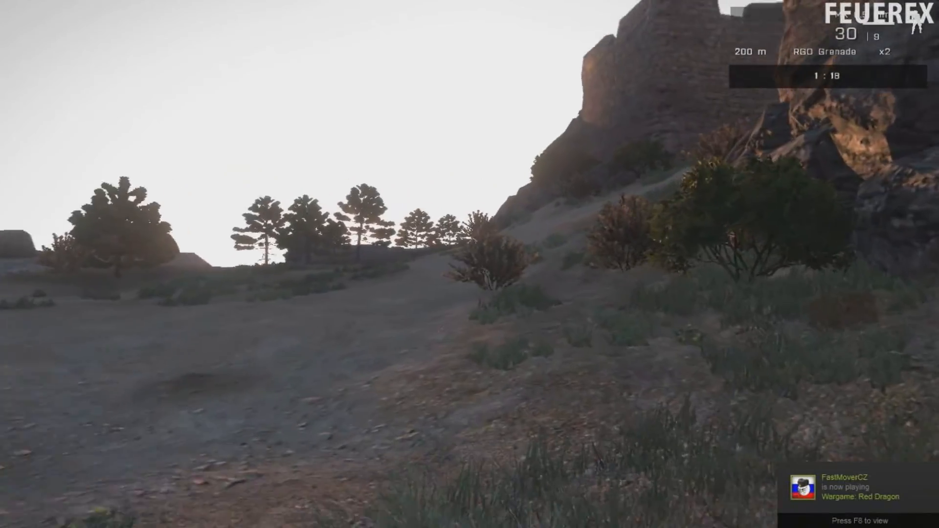
key("w")
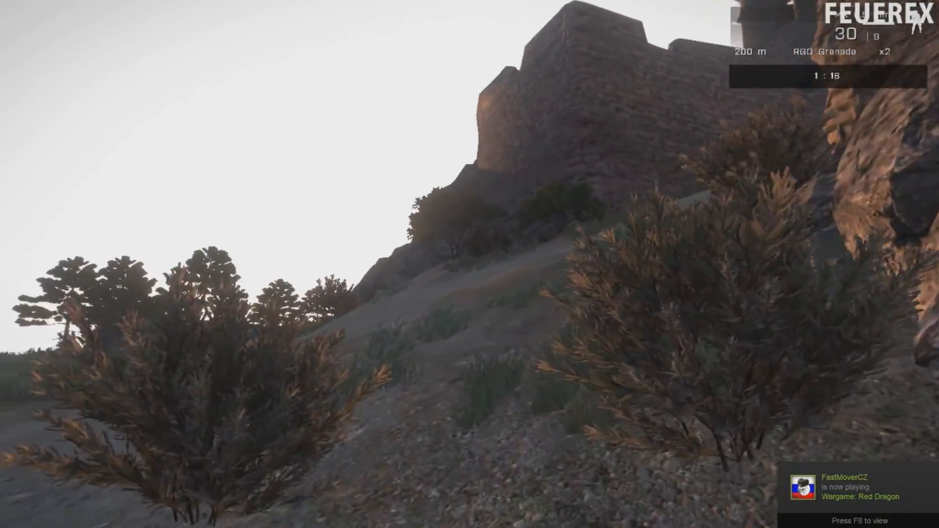
key("w")
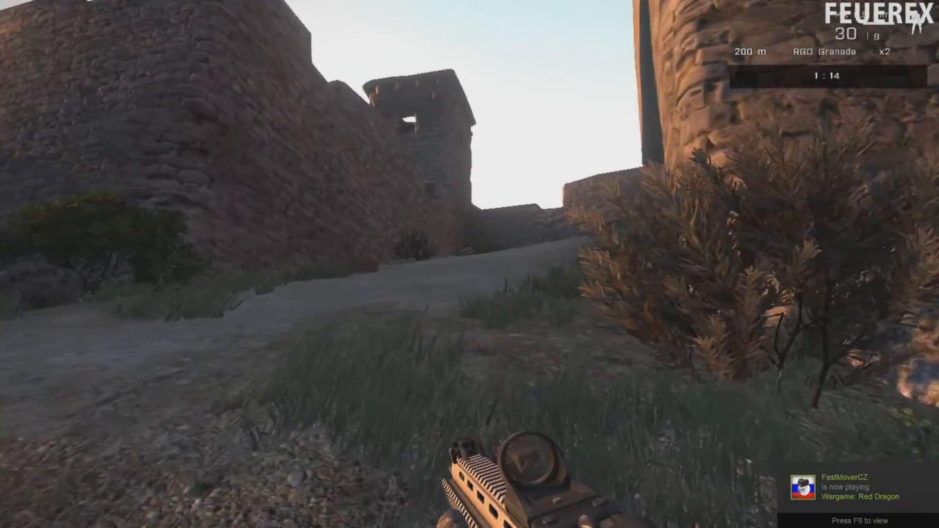
key("w")
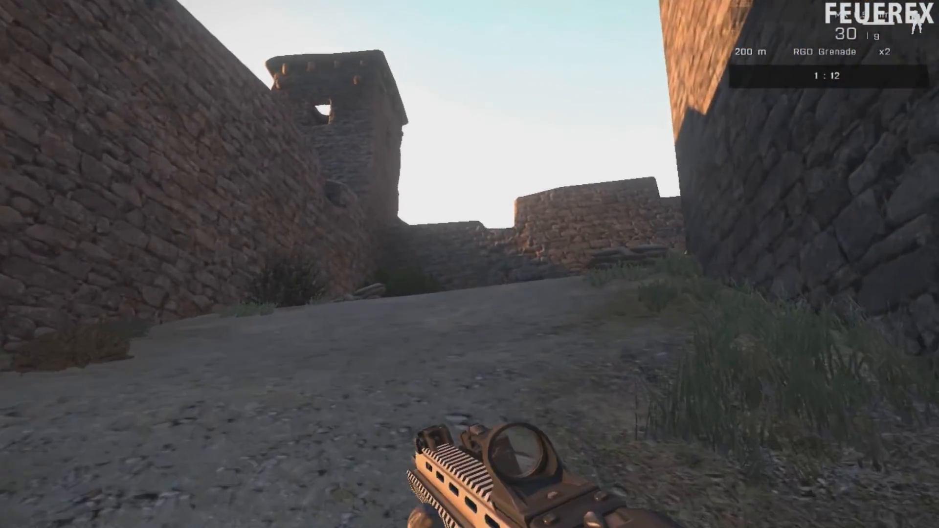
key("w")
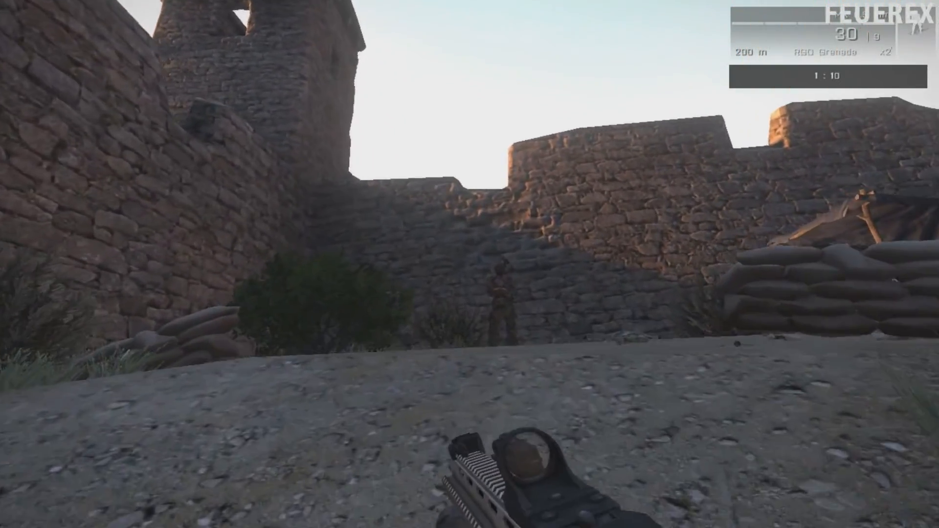
Enter the sandbagged courtyard and shoot at the soldier by the far wall and the one standing on the castle wall.
key("w")
left_click(469, 265)
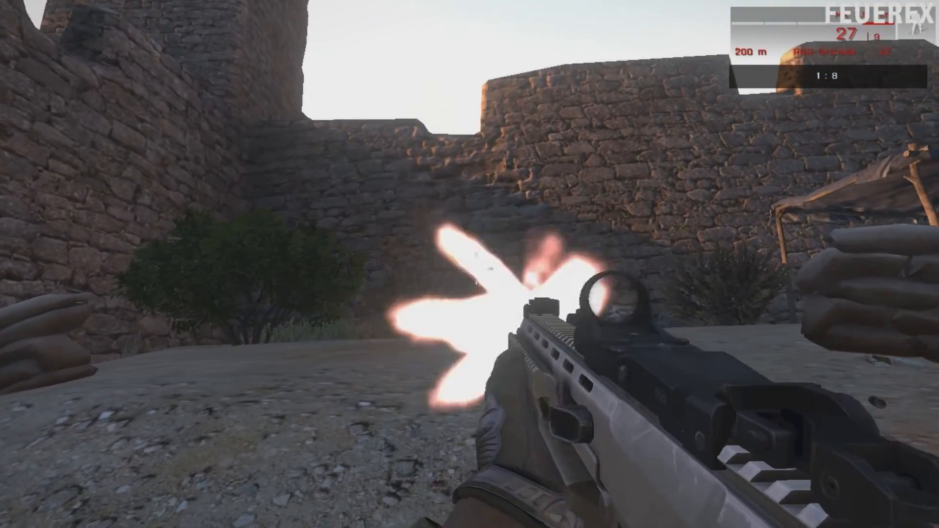
key("shift+w")
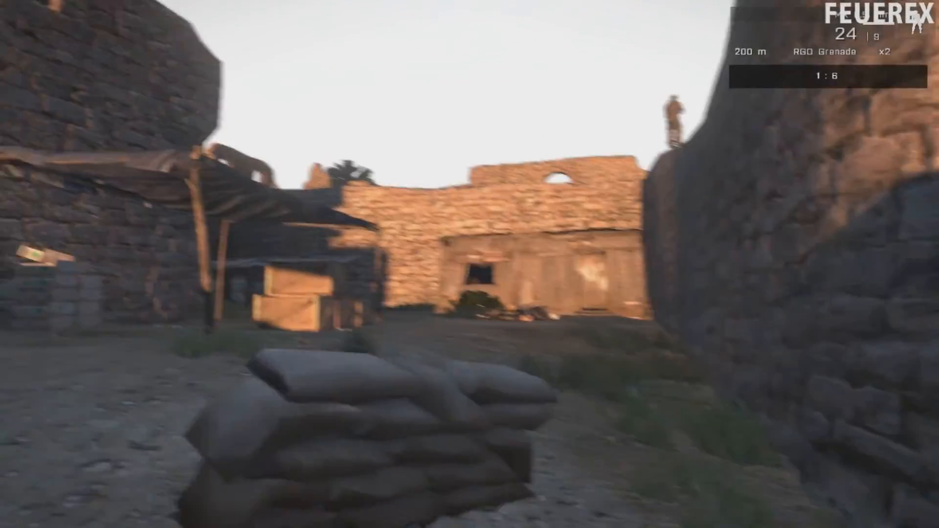
key("shift+w")
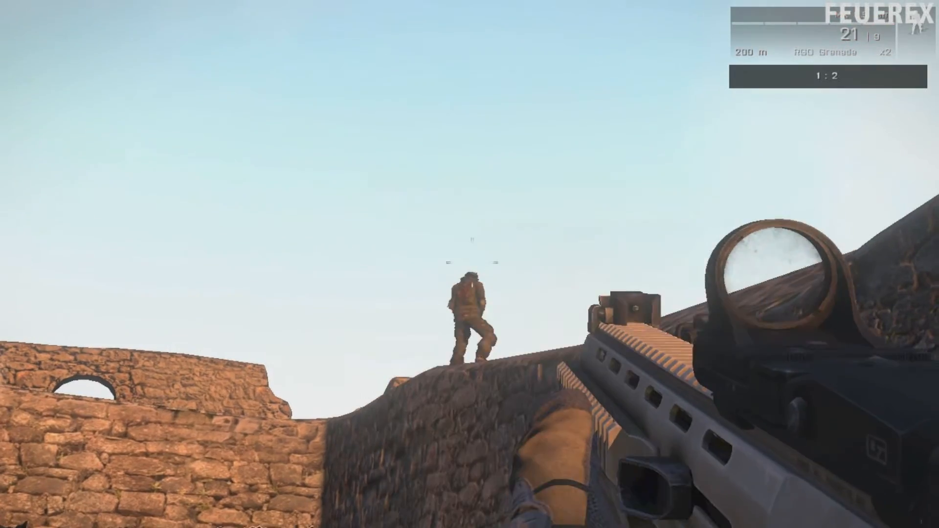
key("shift+w")
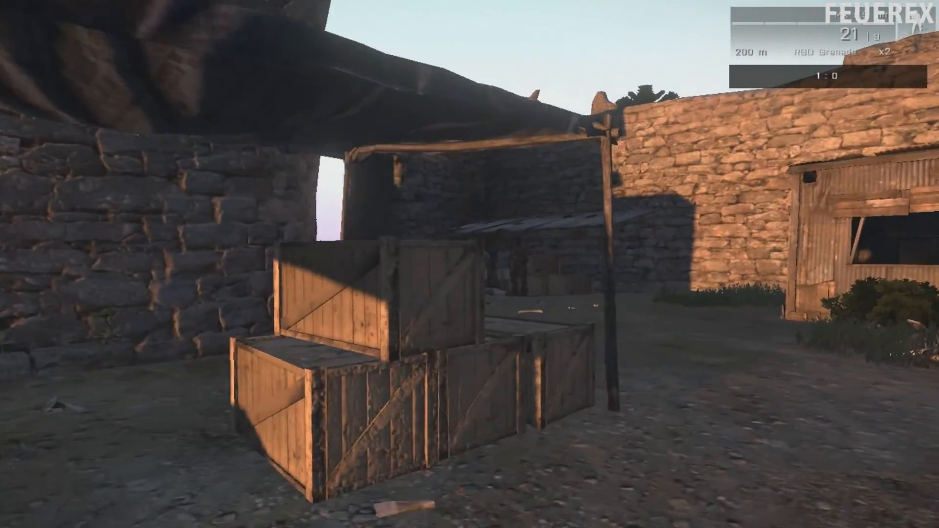
Advance past the wooden crates and shoot the guard standing beside the civilians under the metal-roofed shelter.
key("w")
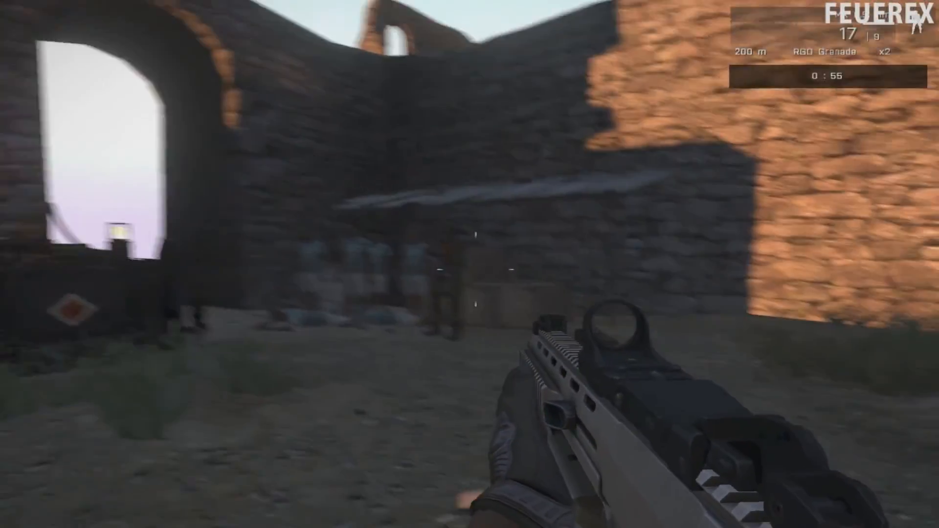
key("w")
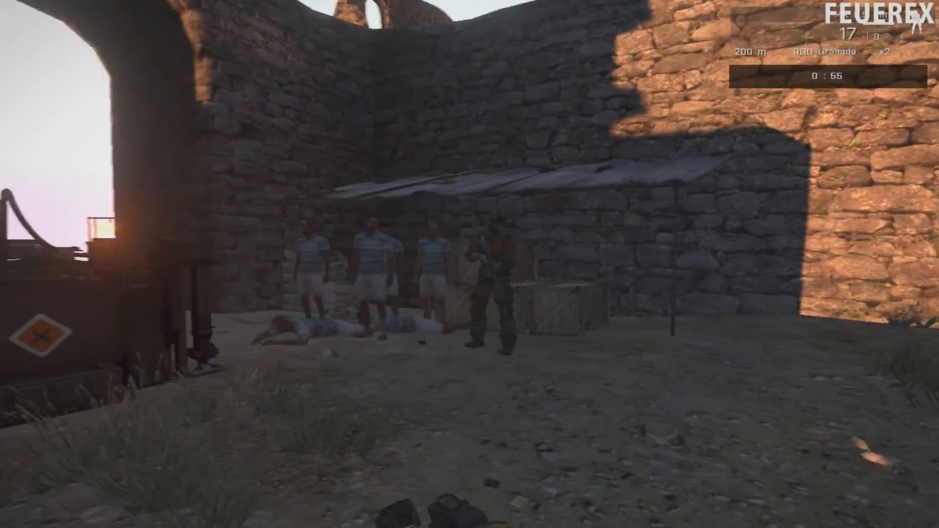
left_click(485, 284)
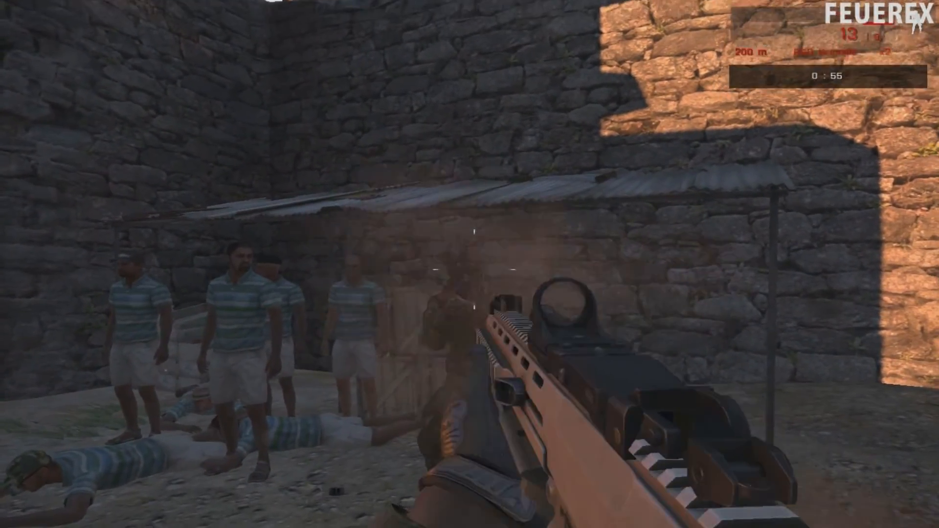
left_click(486, 283)
left_click(486, 283)
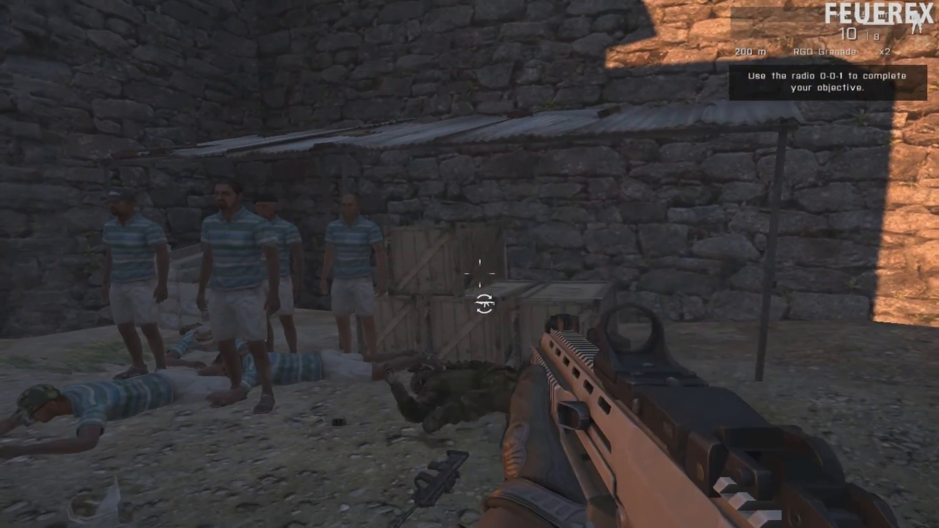
Reload the rifle near the wooden shack and report the objective complete over radio 0-0-1.
key("w")
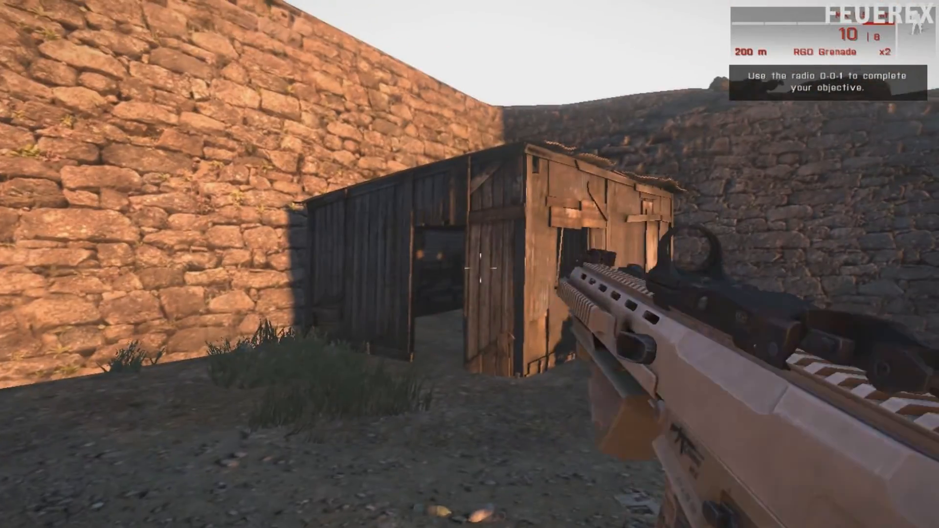
key("w")
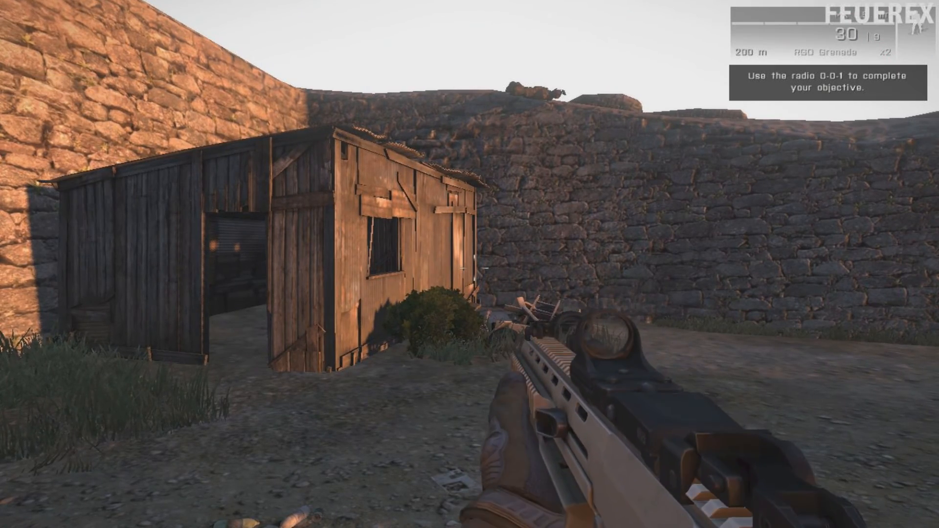
key("w")
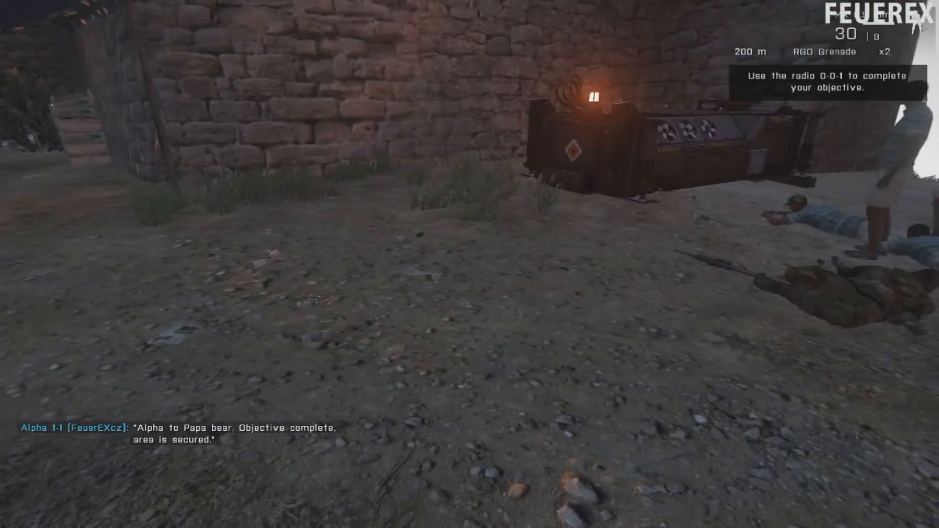
Leave the castle courtyard and cross the open ground to the outer stone wall.
key("w")
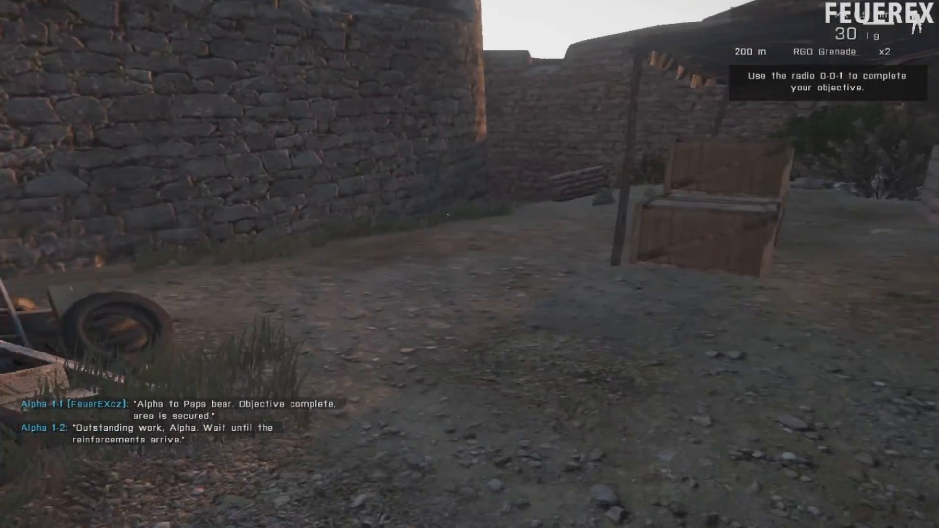
key("w")
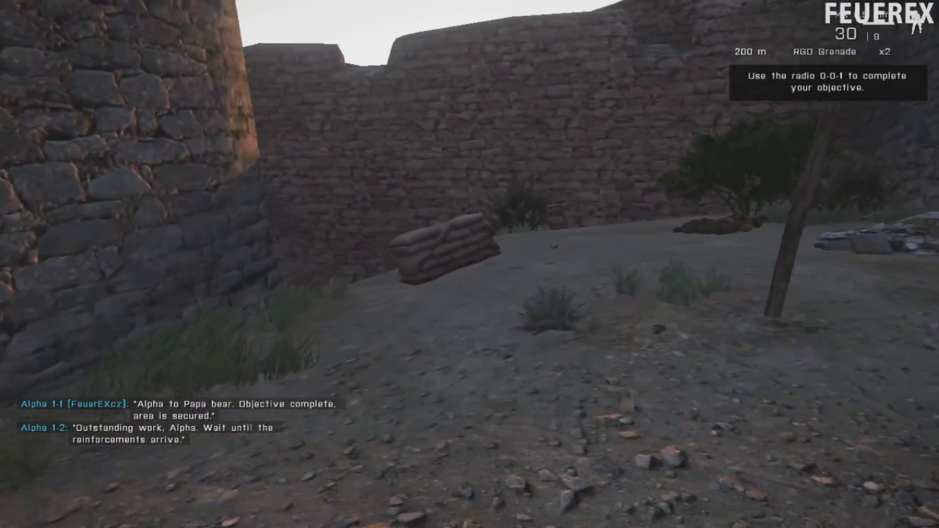
key("w")
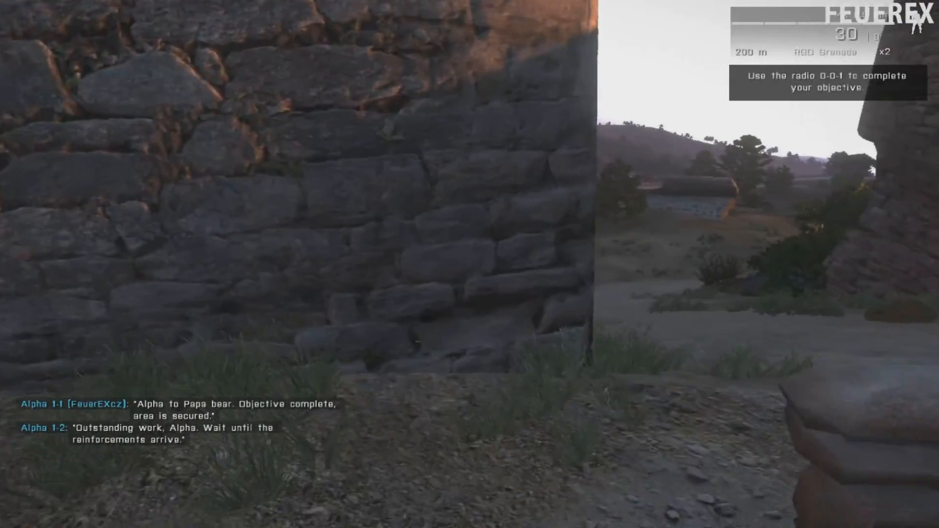
key("w")
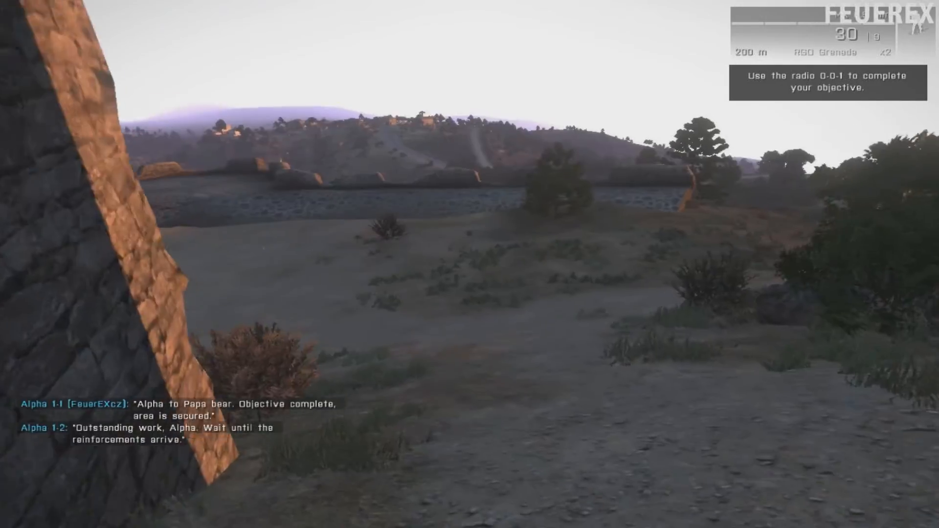
key("w")
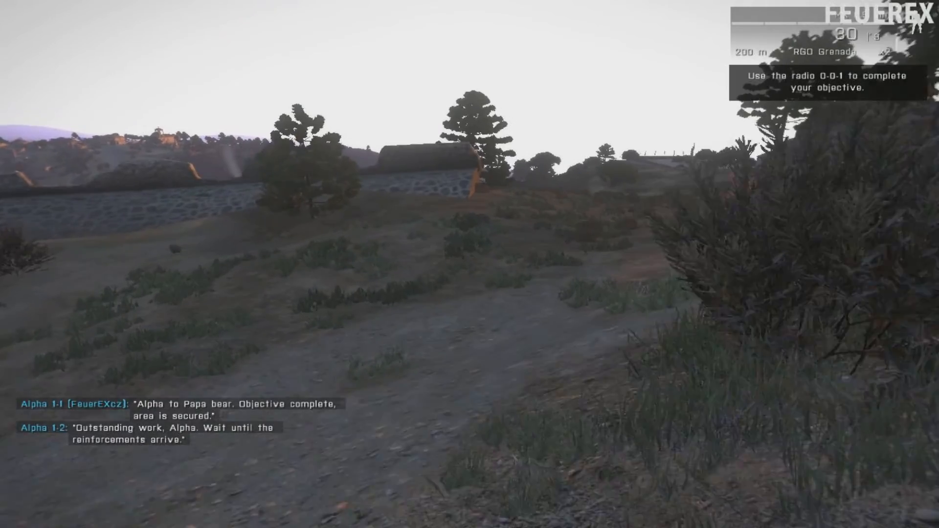
key("w")
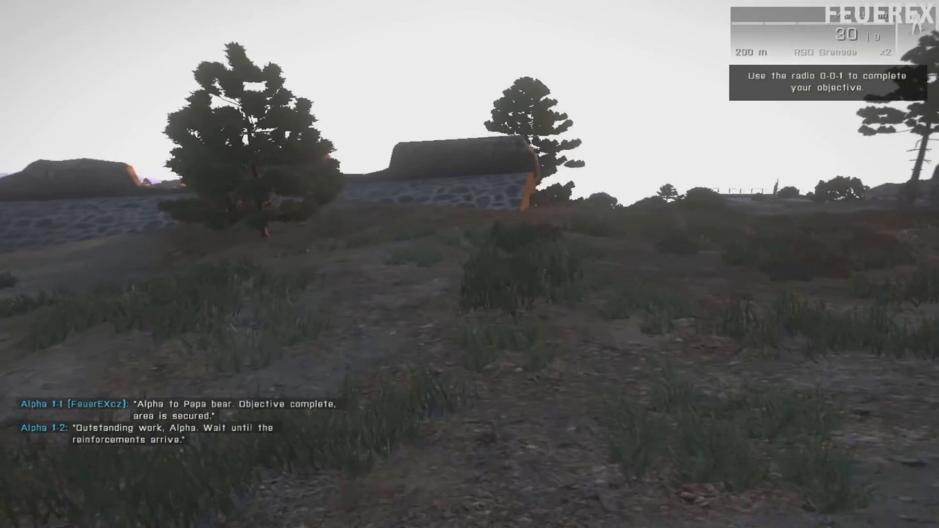
key("w")
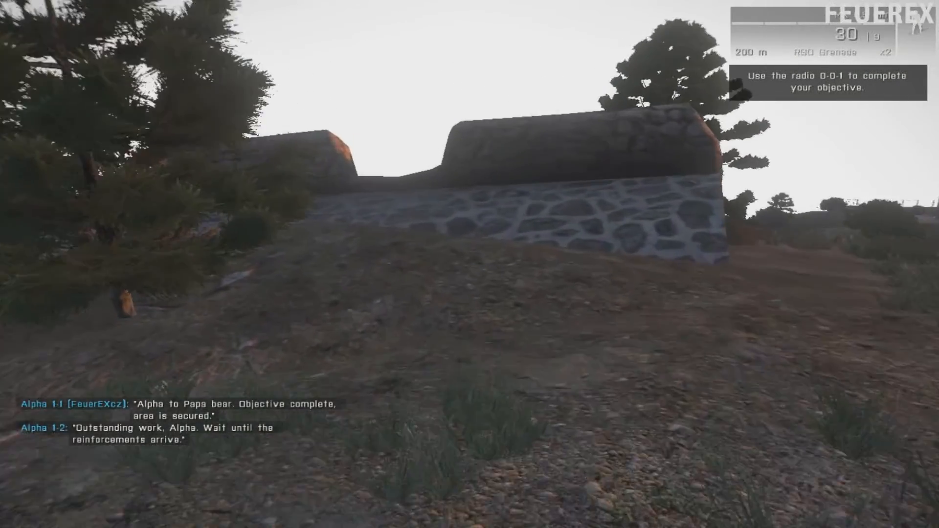
Look out through the gap in the outer wall and watch the road below for the arriving reinforcements.
key("w")
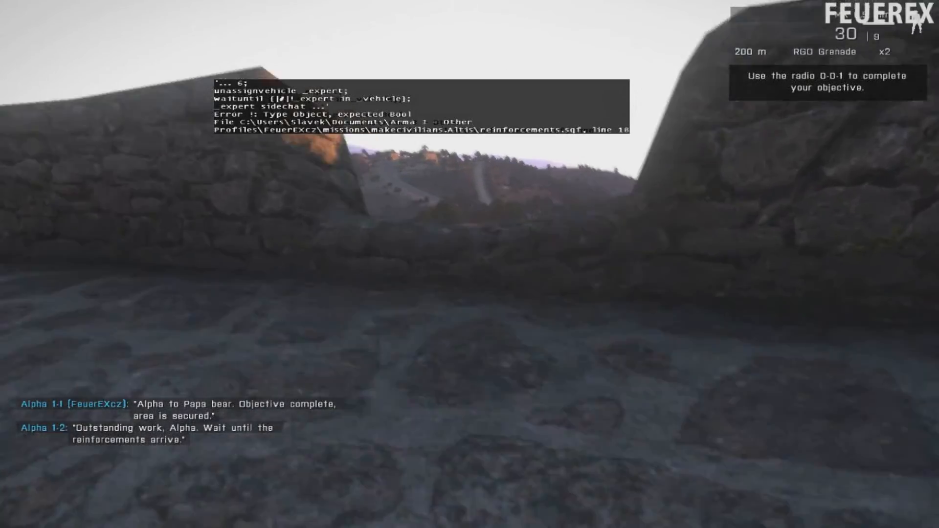
key("w")
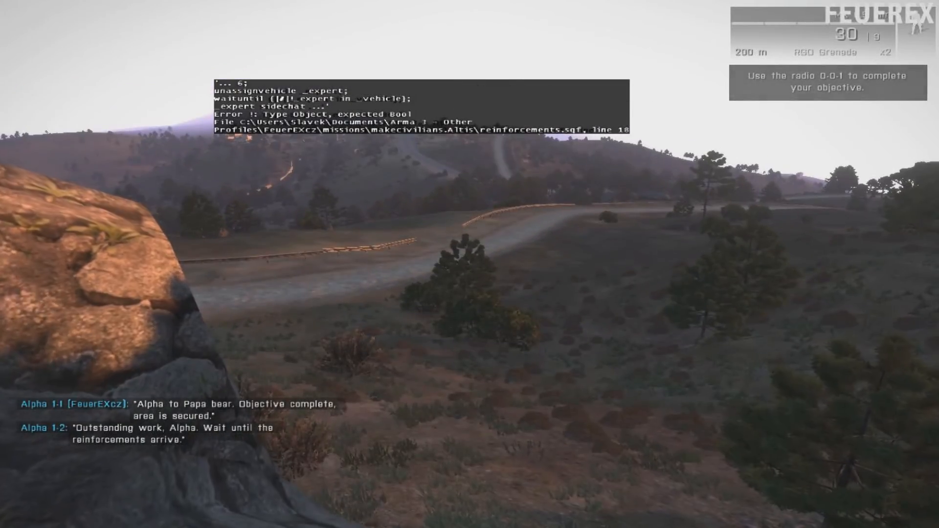
key("KP_Add")
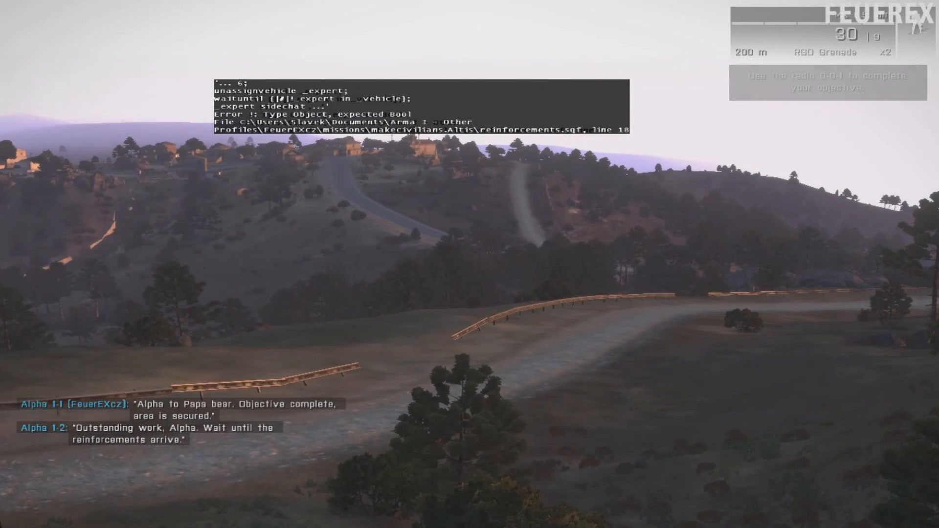